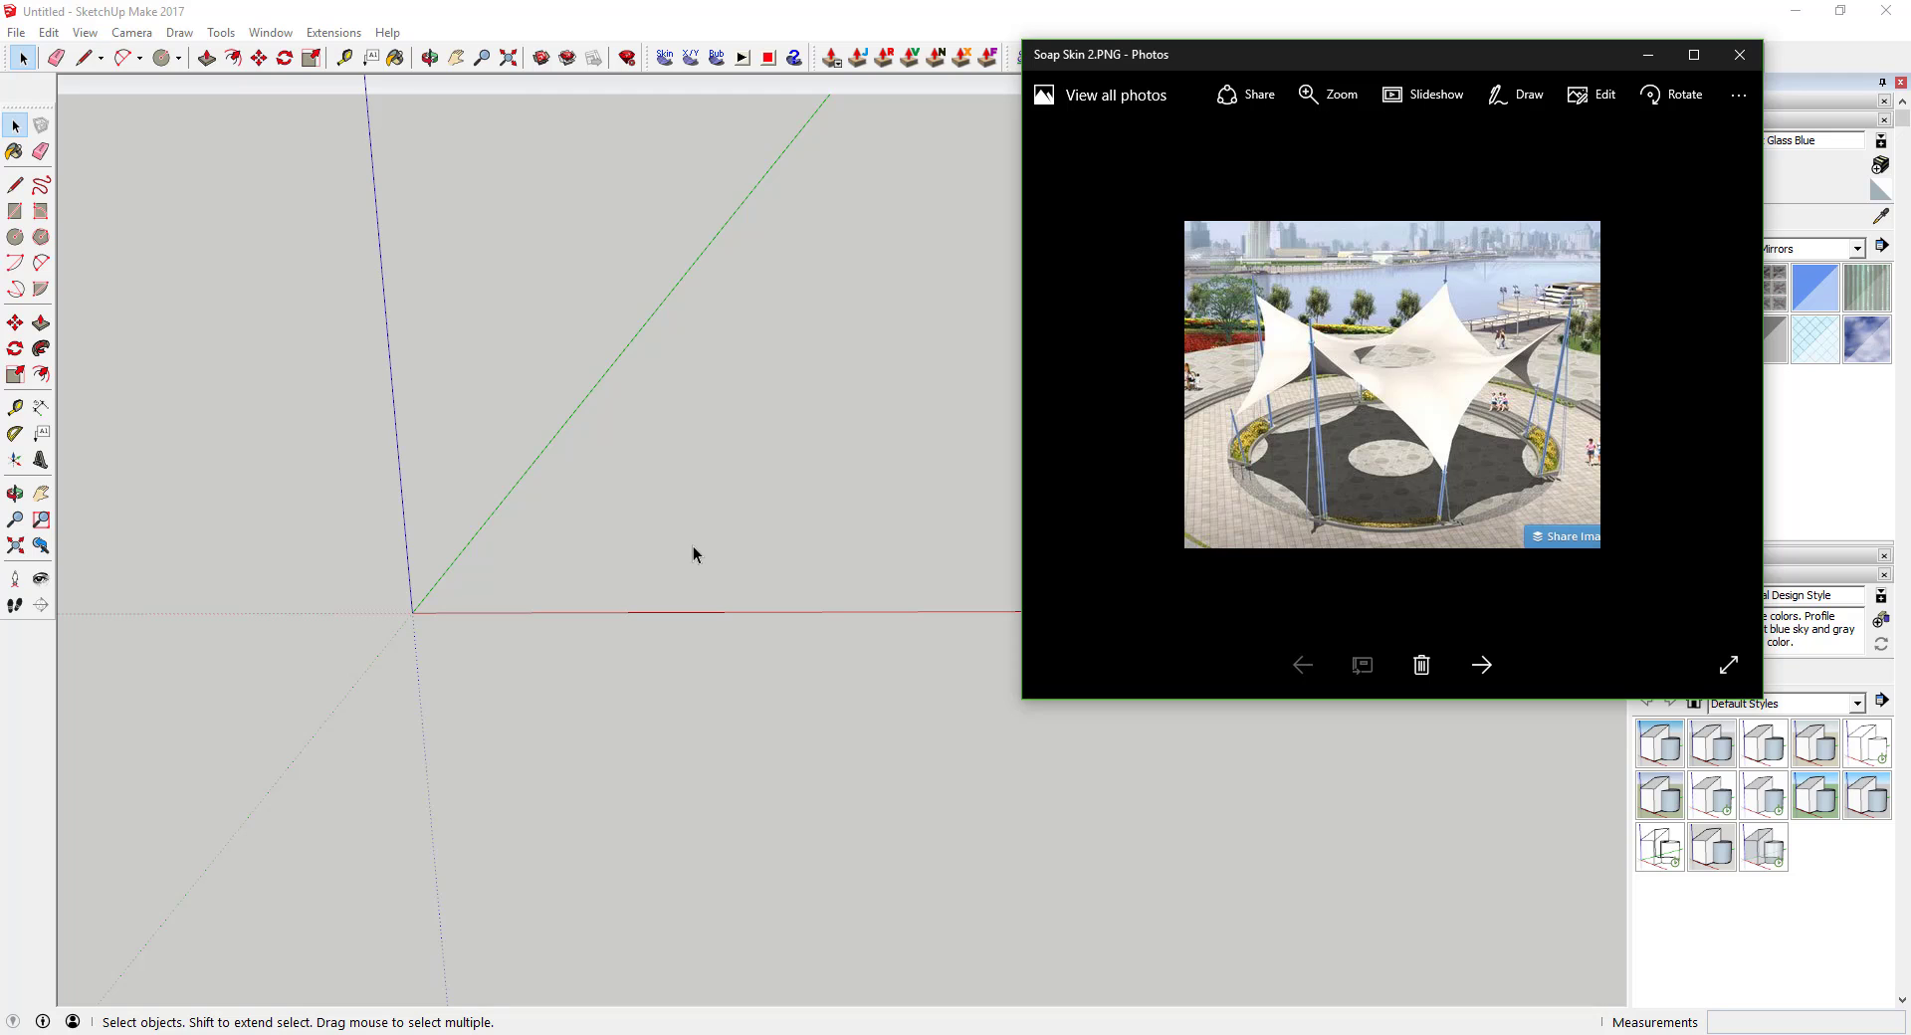
Move the reference photo off the drawing area and ready the Circle tool with 8 sides
left_click_drag(1313, 50, 1909, 54)
key("c")
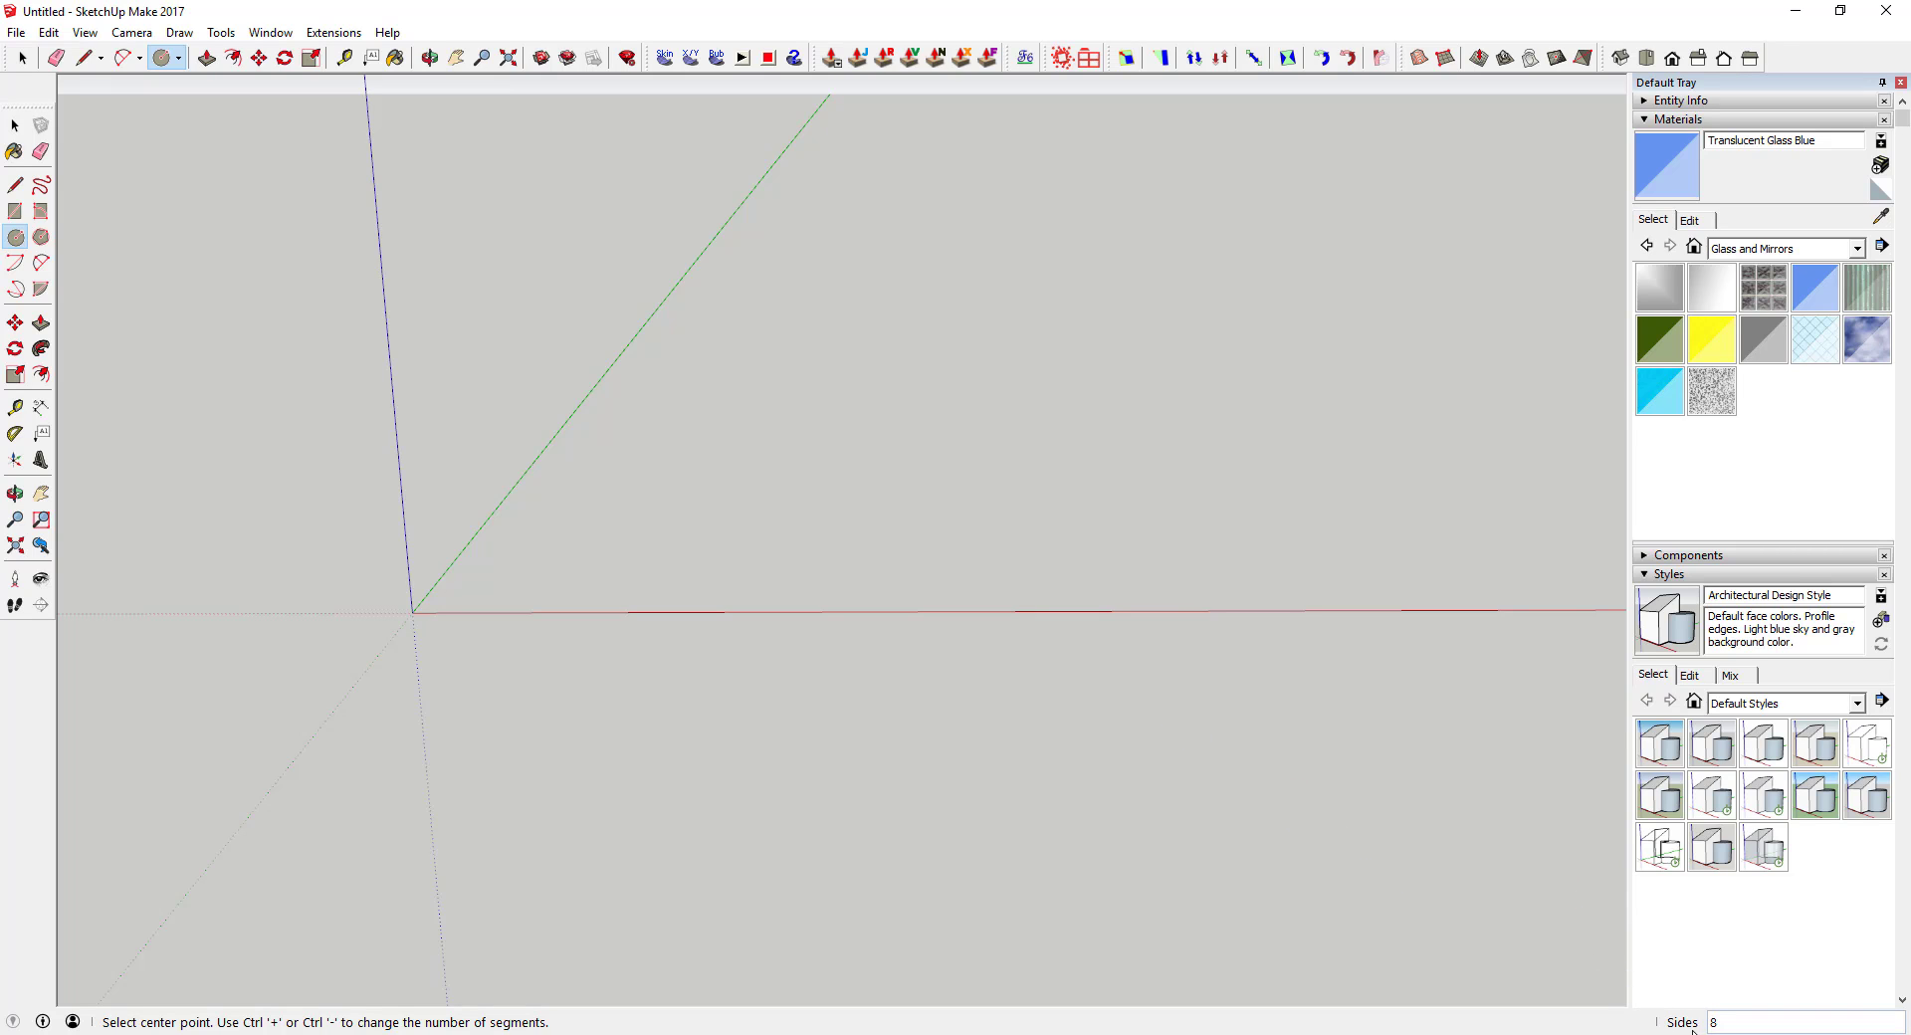
left_click(412, 612)
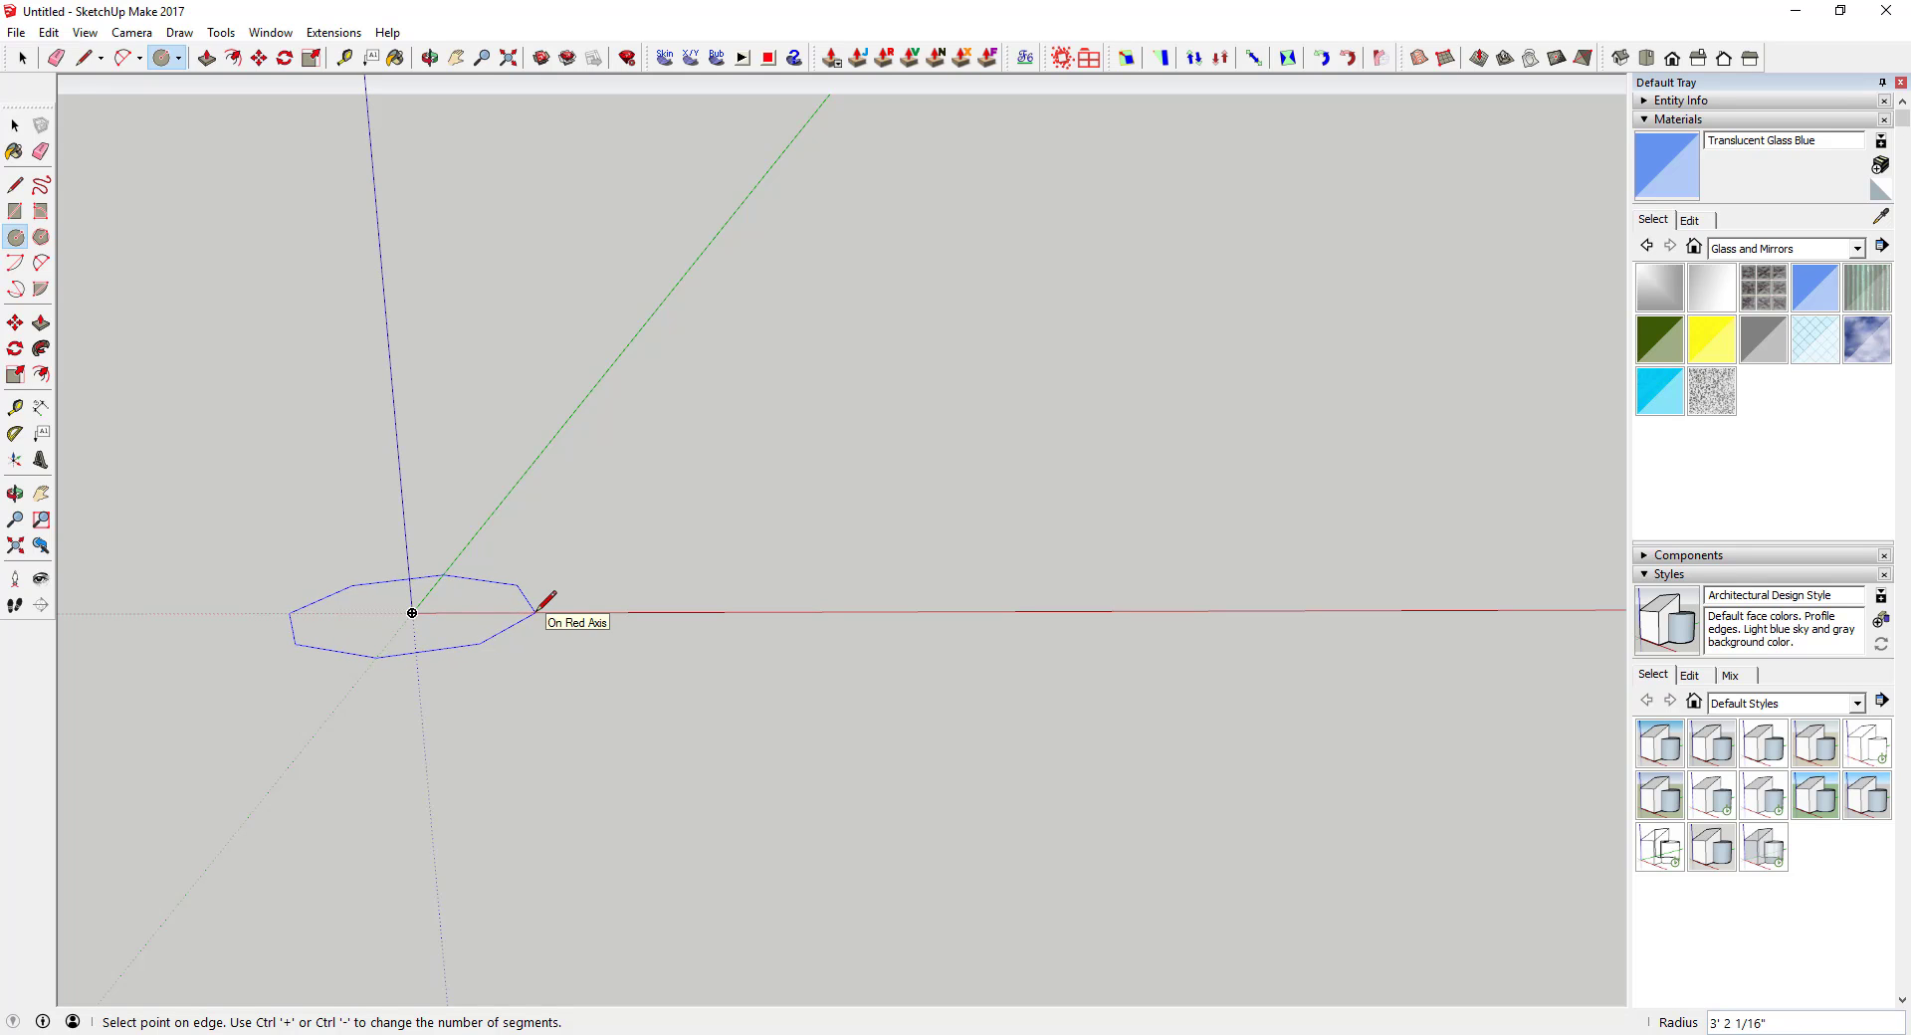
left_click(543, 609)
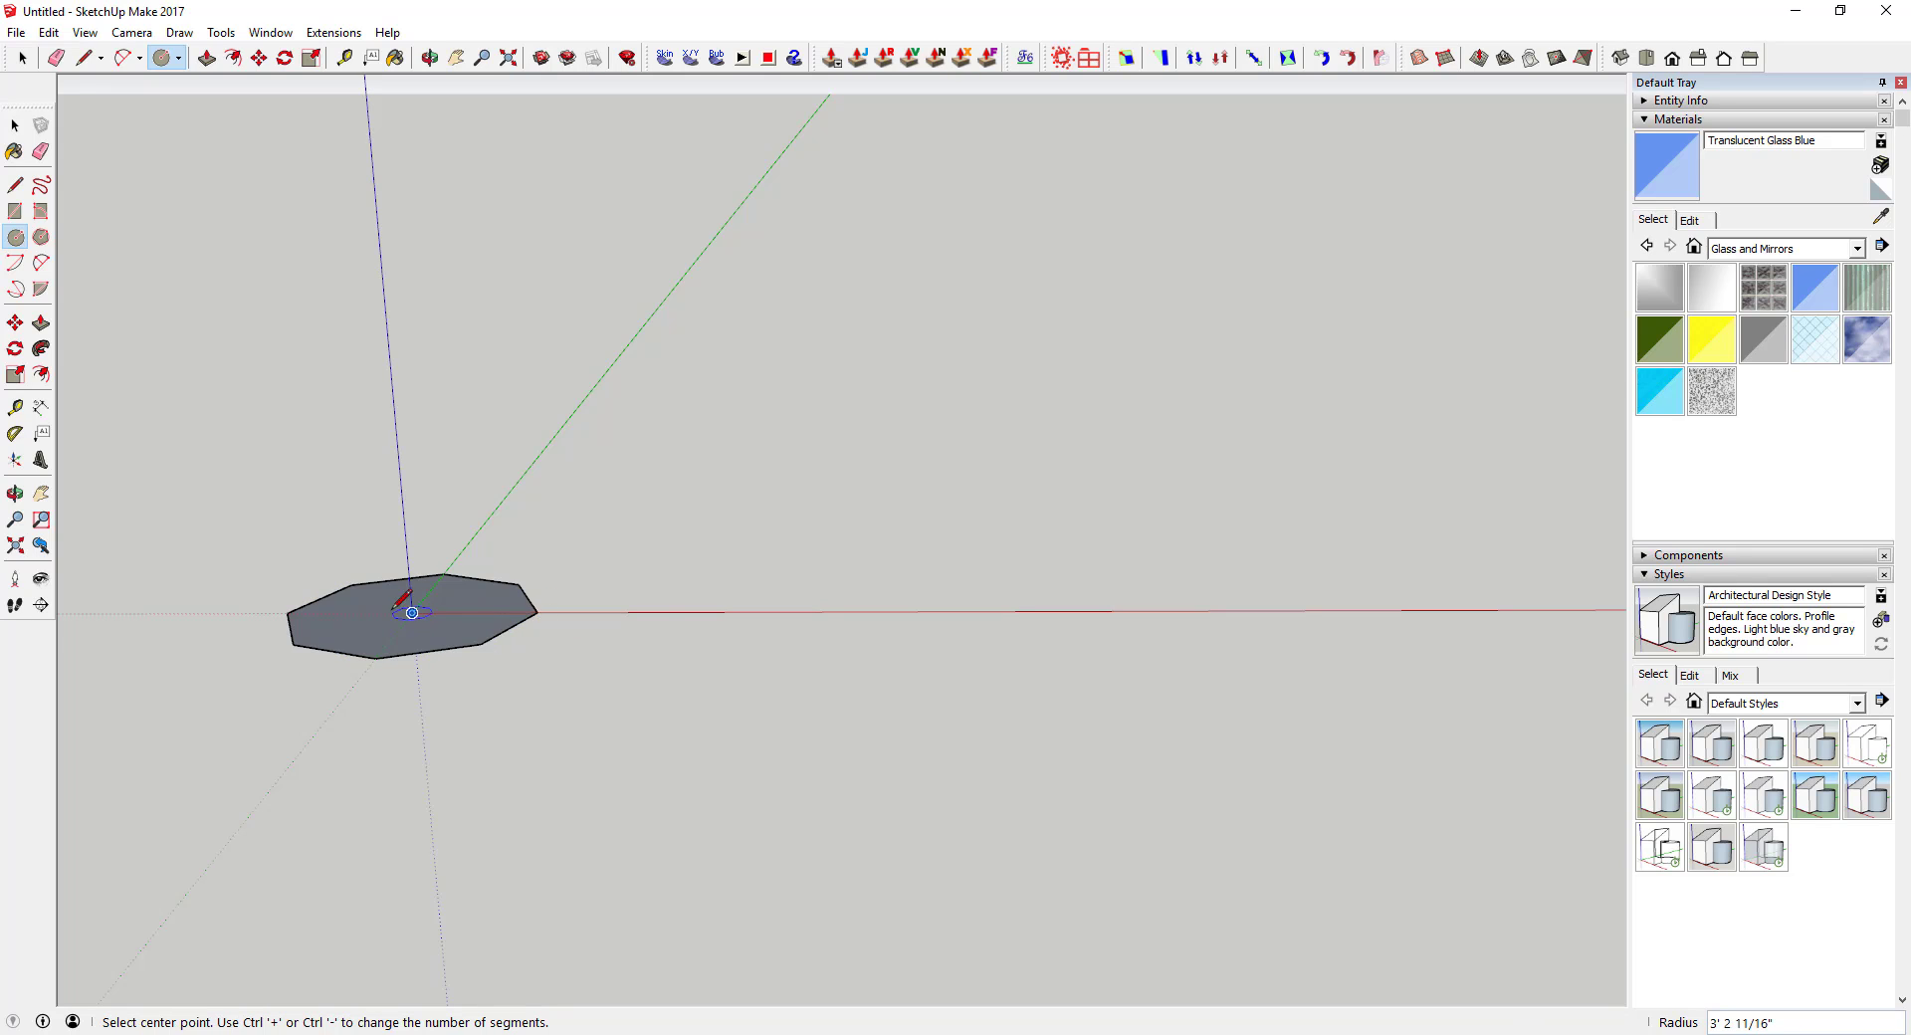
scroll(370, 595, "up", 2)
key("space")
key("ctrl+z")
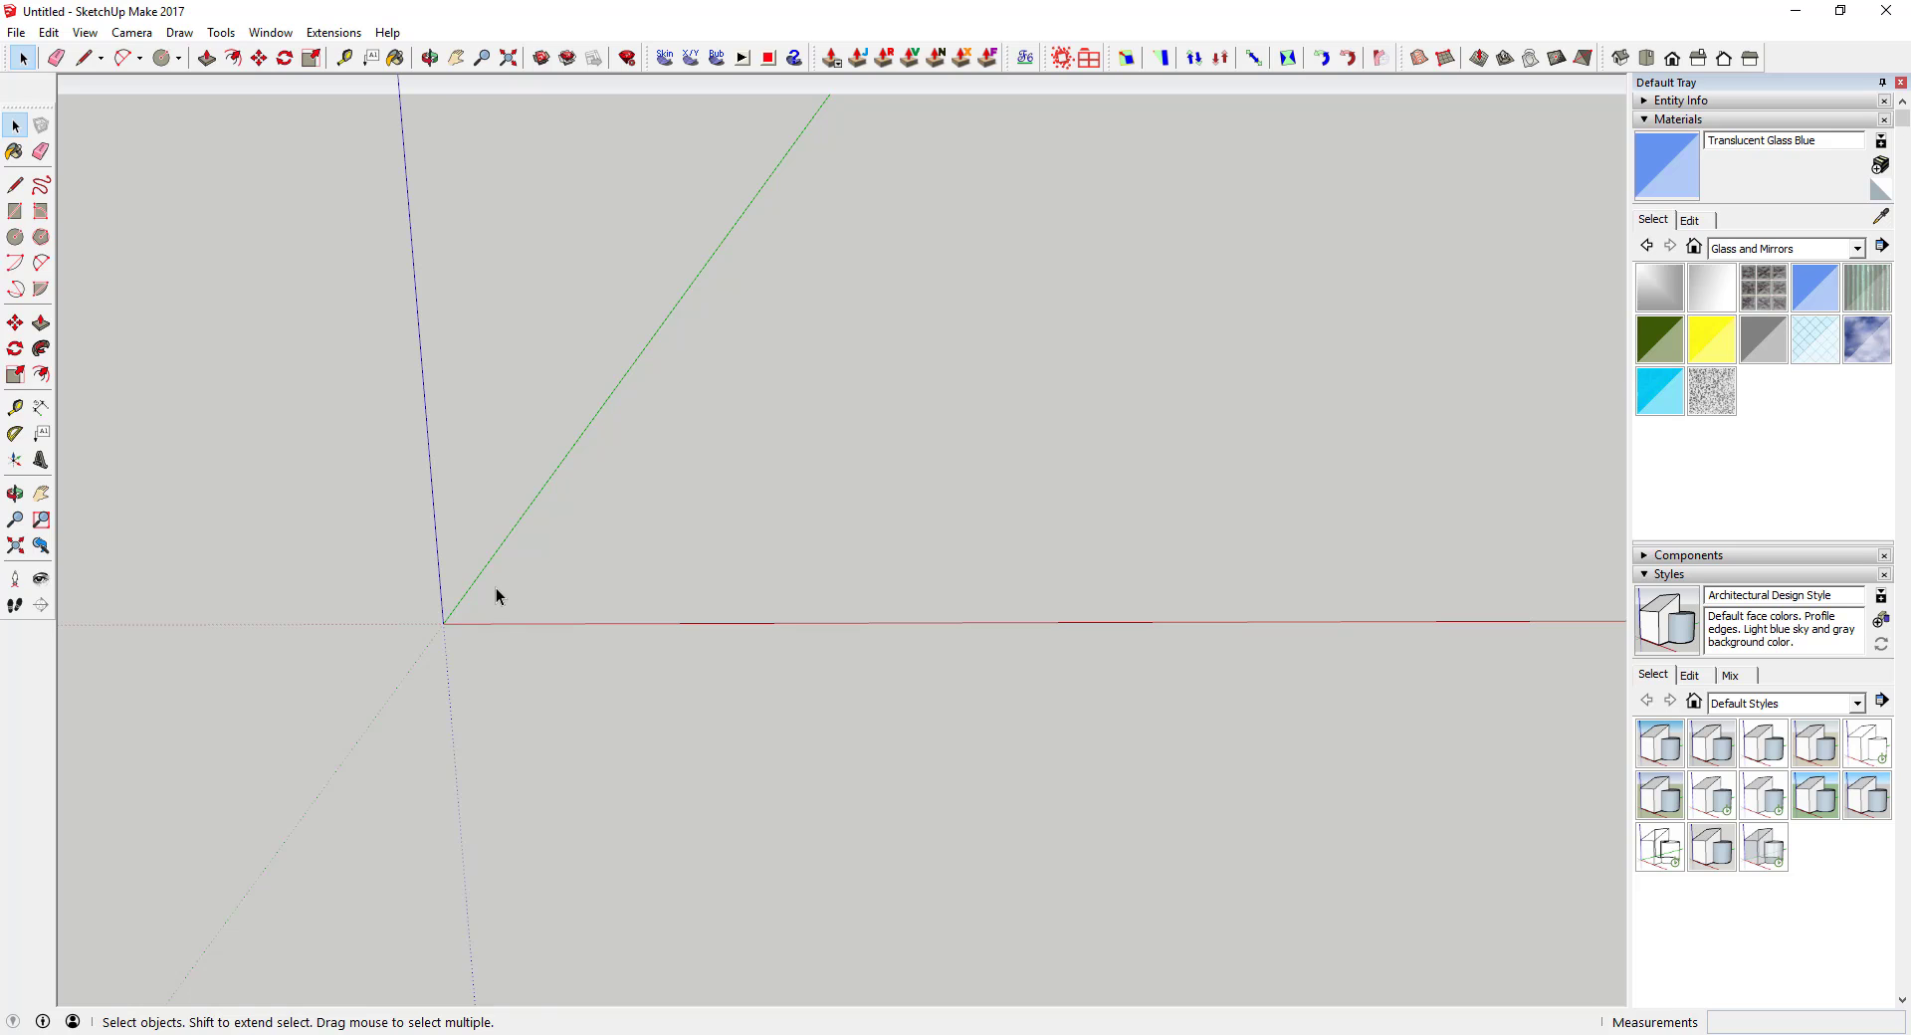
Draw an eight-sided circle on the ground, centred on the origin with one corner on the red axis
key("c")
left_click(443, 623)
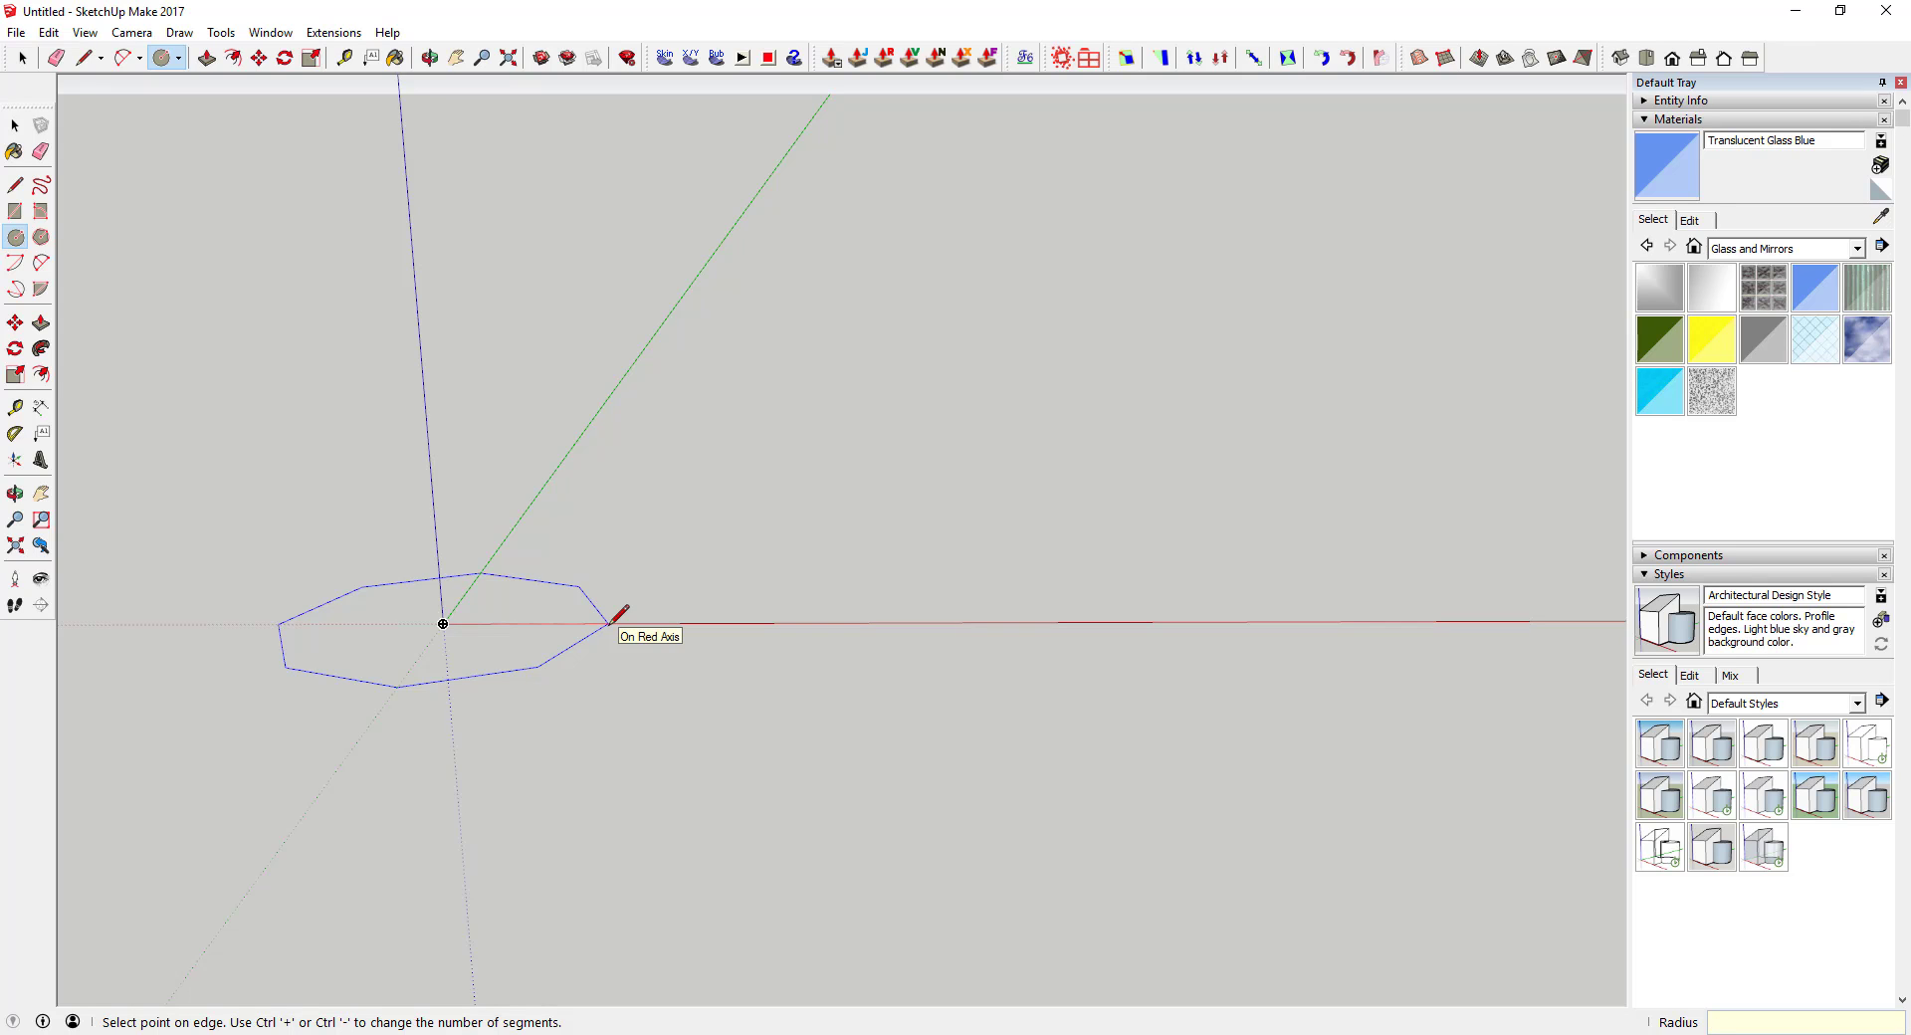
left_click(611, 623)
scroll(617, 619, "up", 4)
scroll(803, 619, "down", 4)
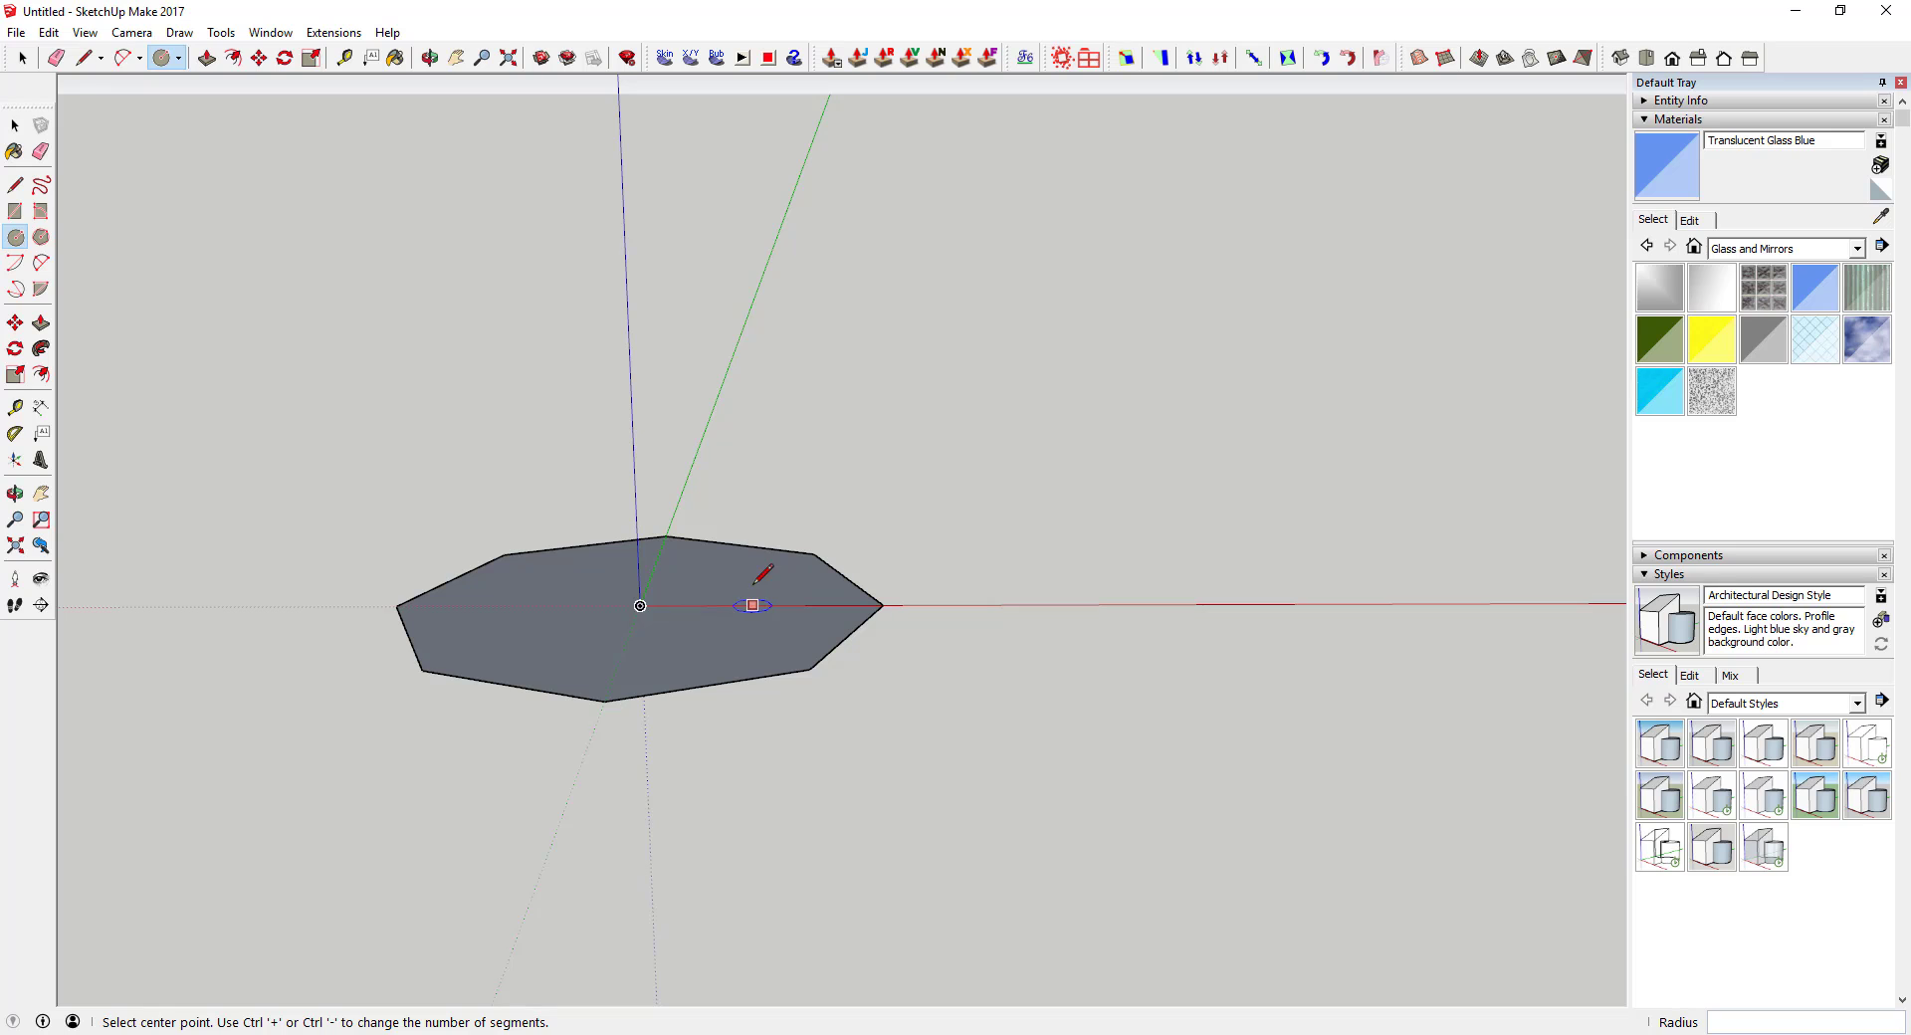
key("space")
Bring the canopy reference photo back to examine its mast and fabric layout, and return to the model
left_click_drag(1909, 67, 1332, 85)
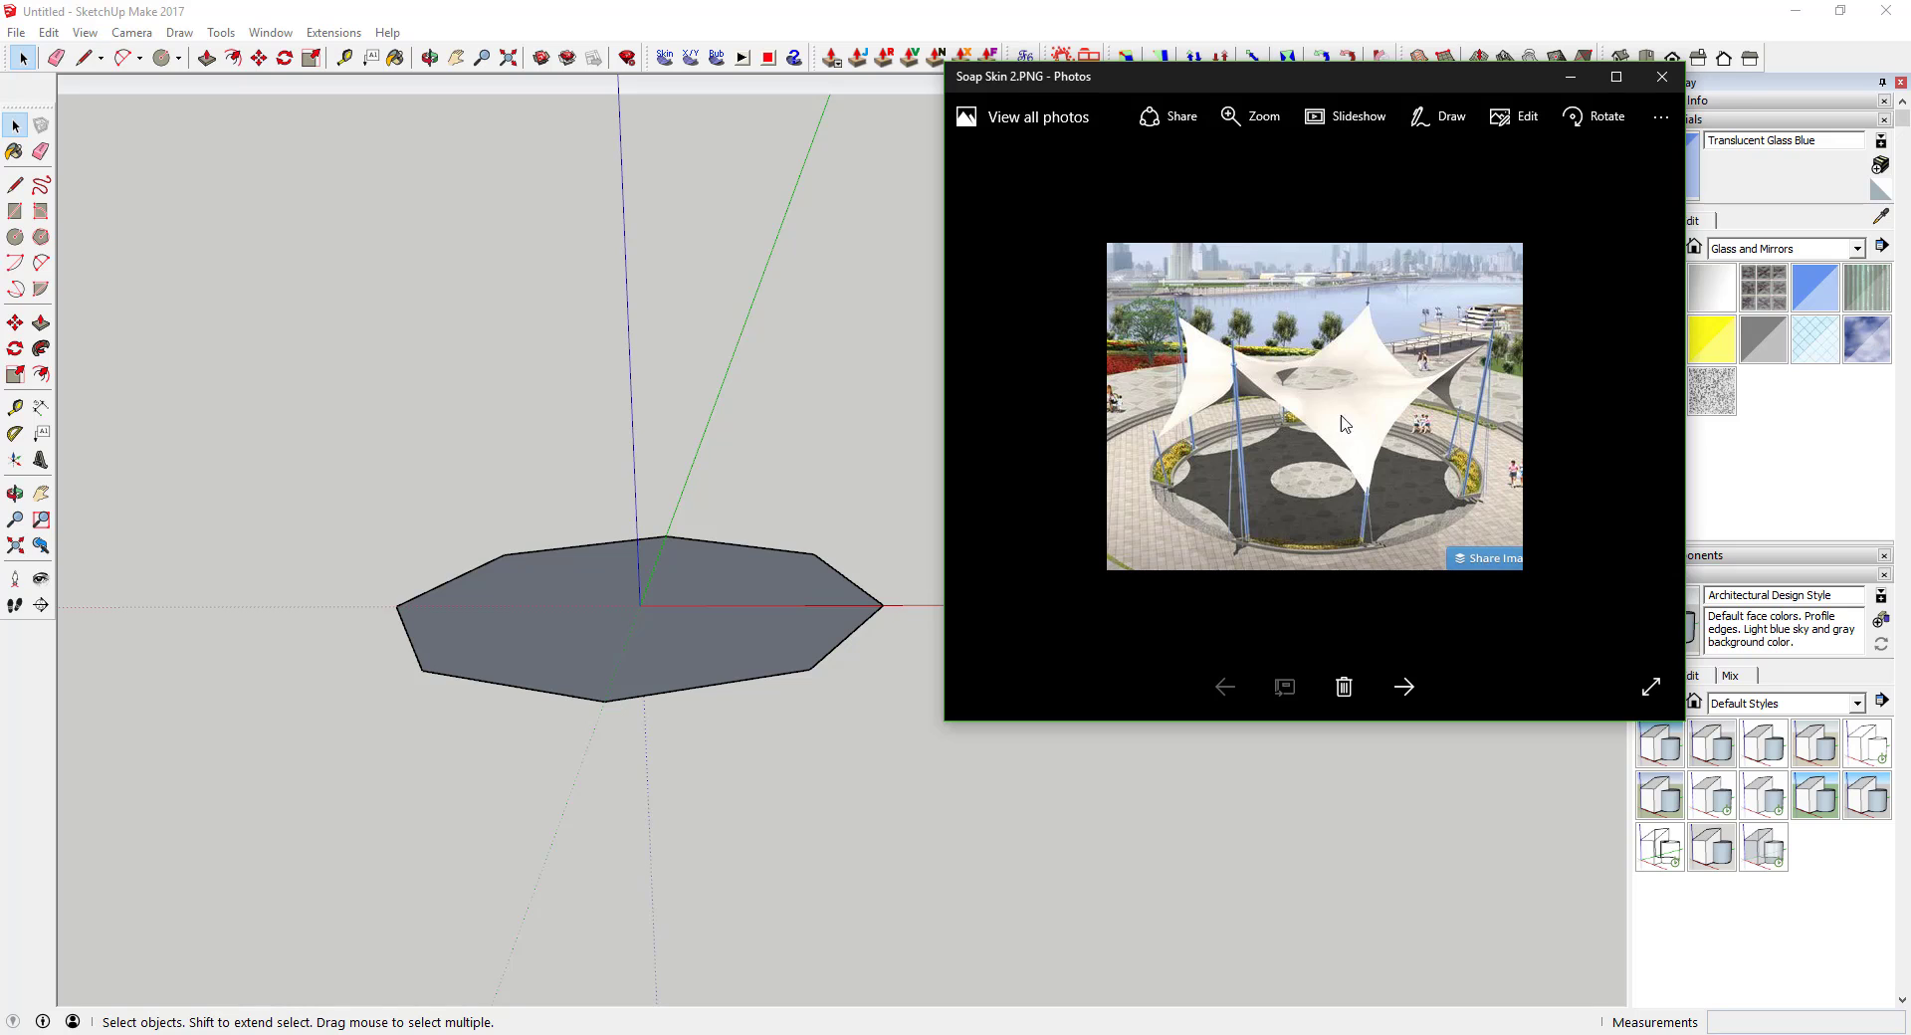
left_click_drag(1305, 86, 1491, 99)
left_click(932, 472)
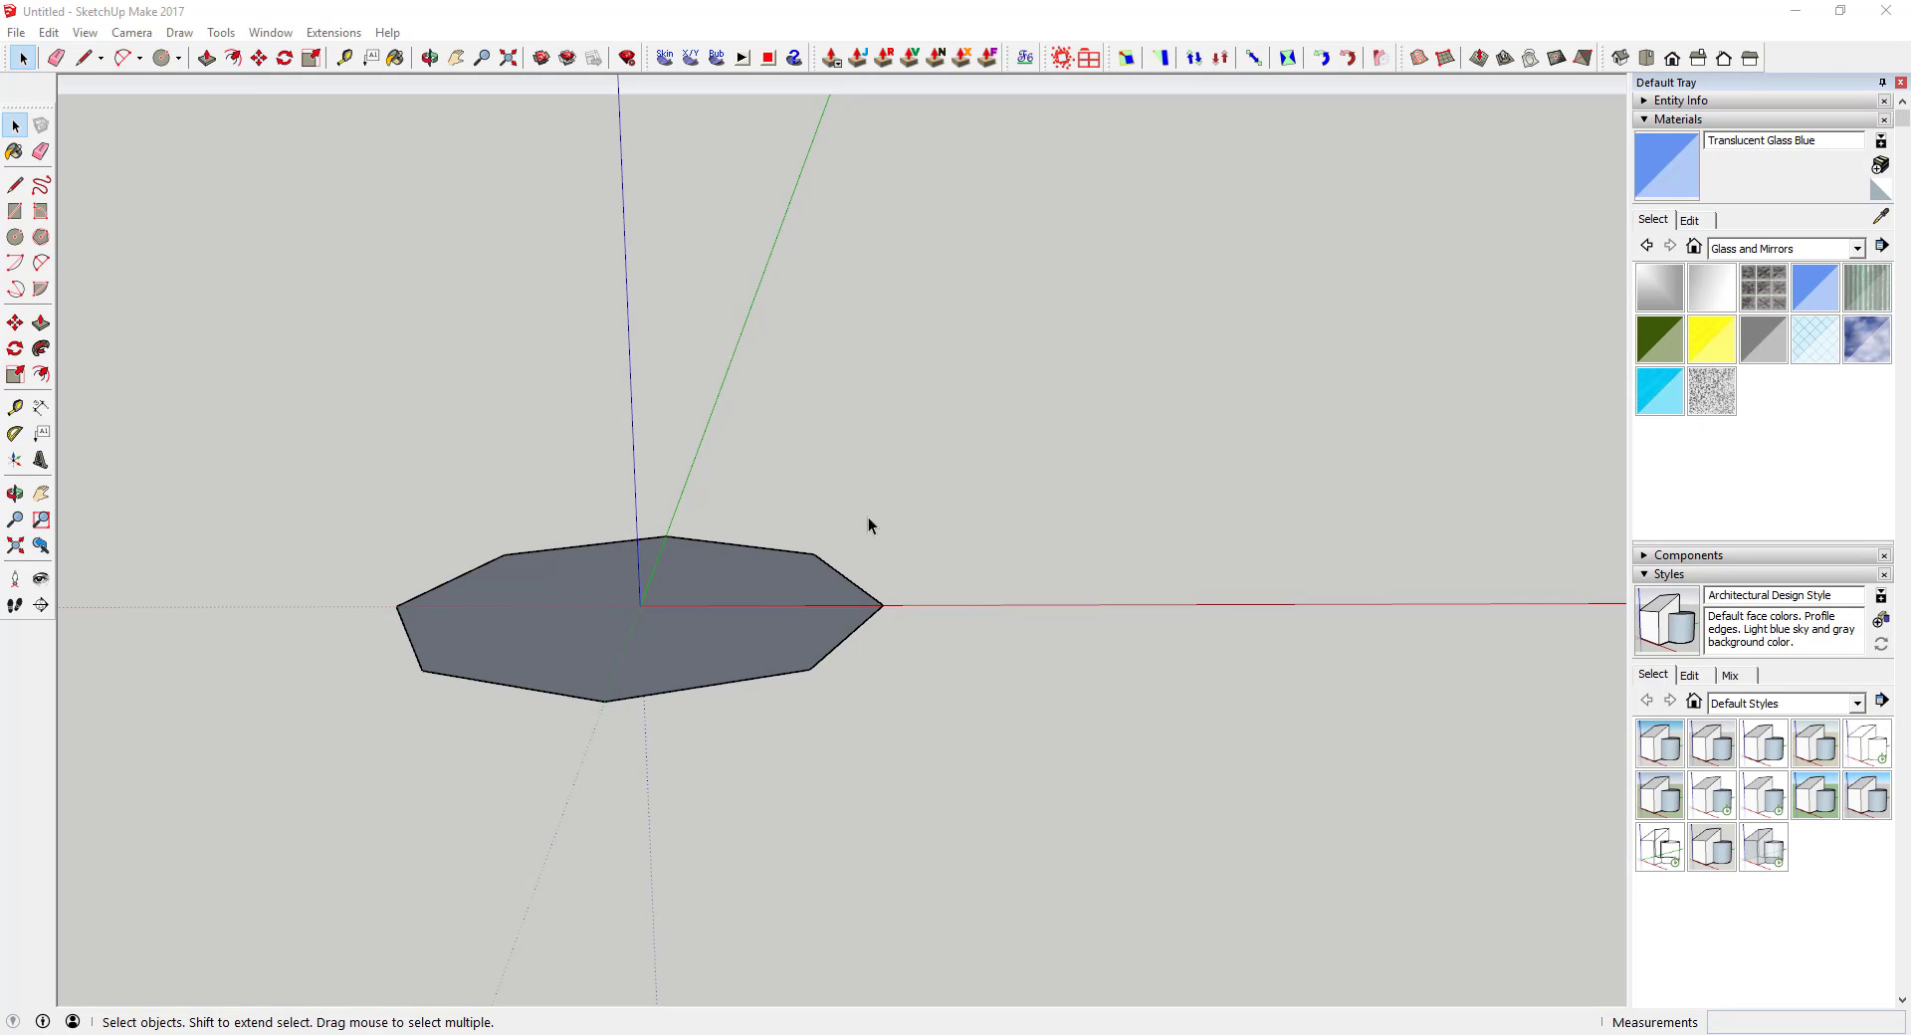
middle_click_drag(658, 665, 606, 653)
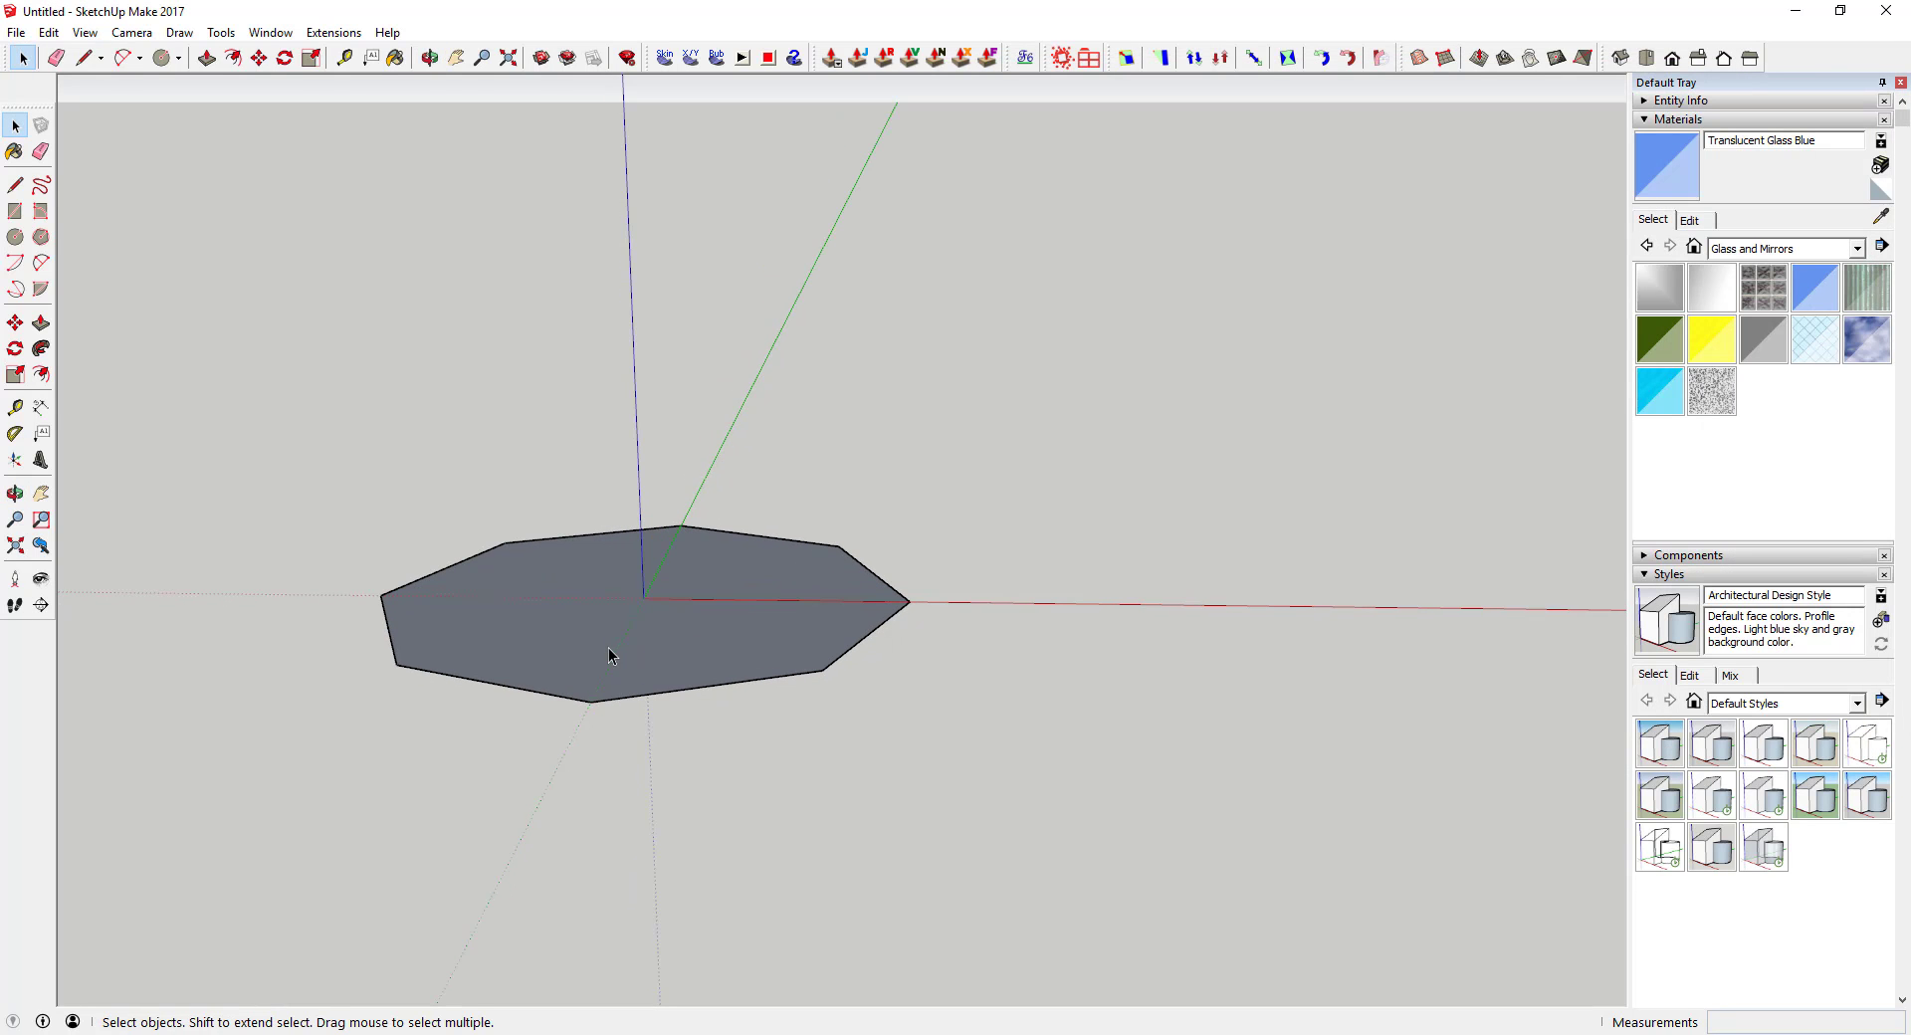
key("l")
left_click(590, 701)
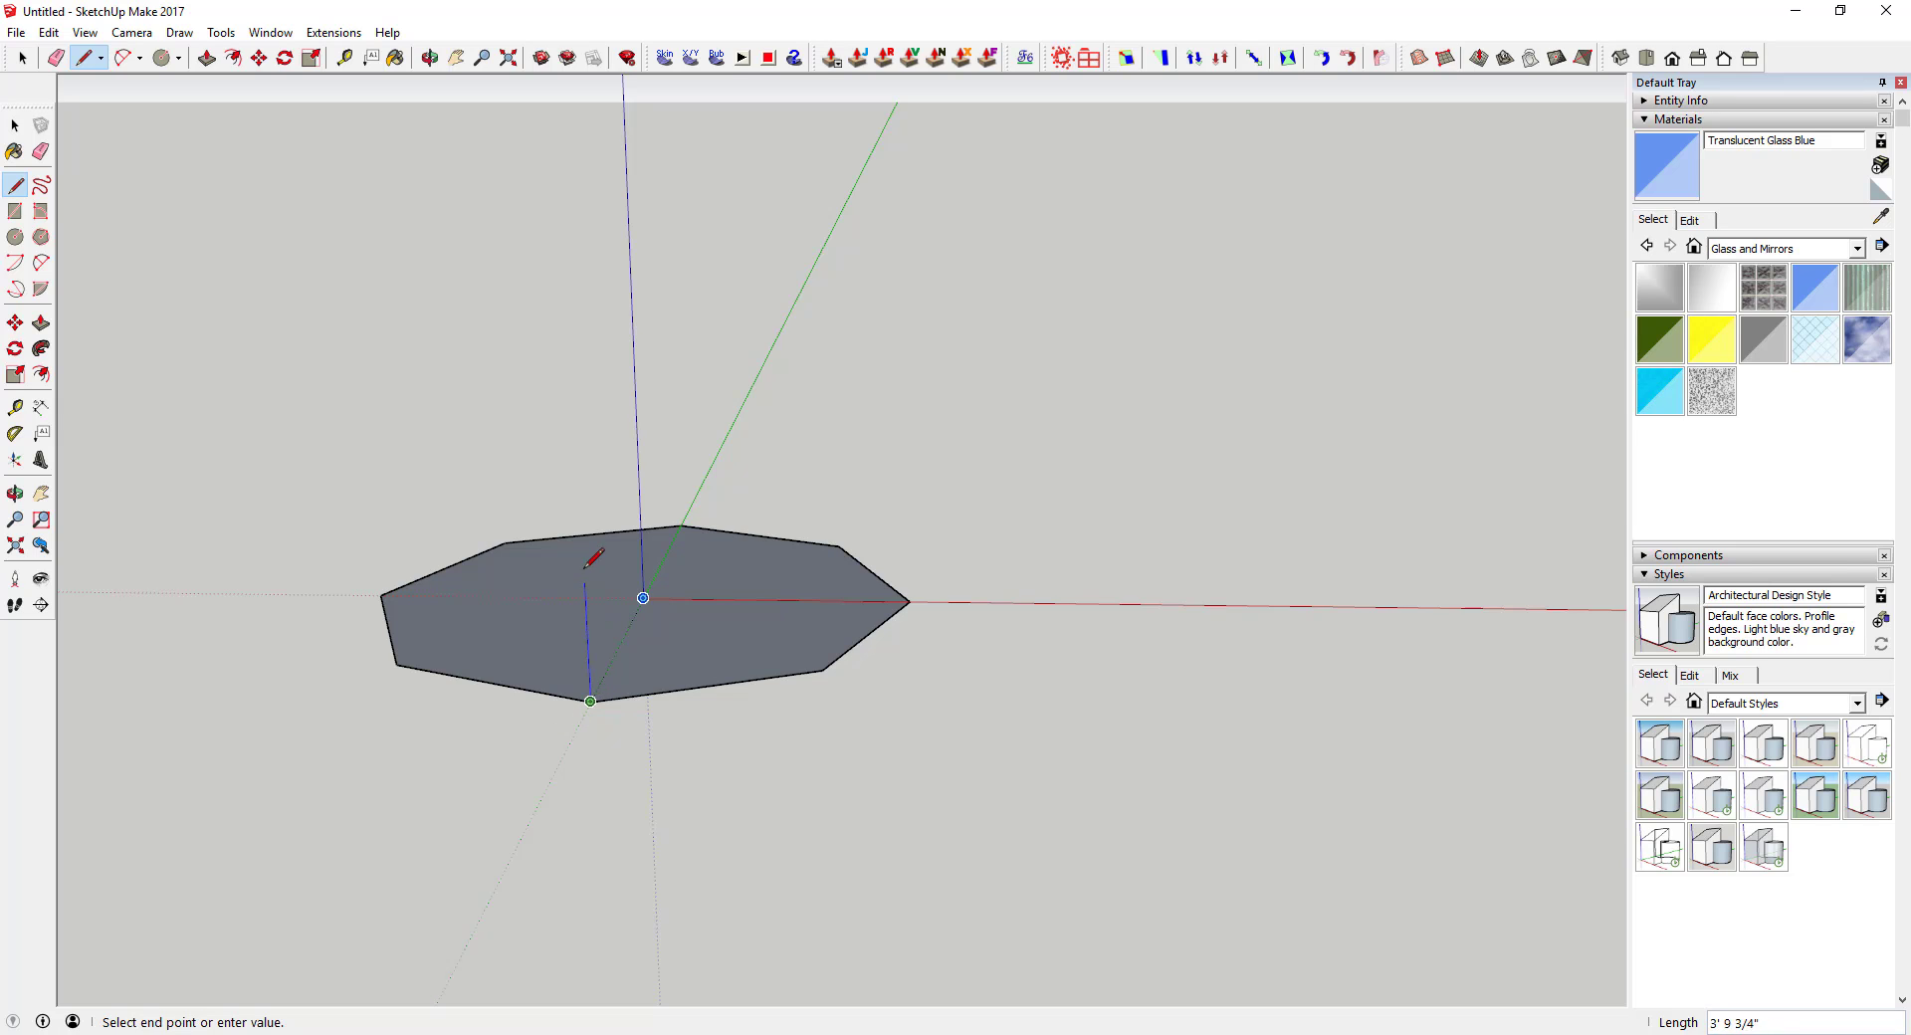
left_click(577, 450)
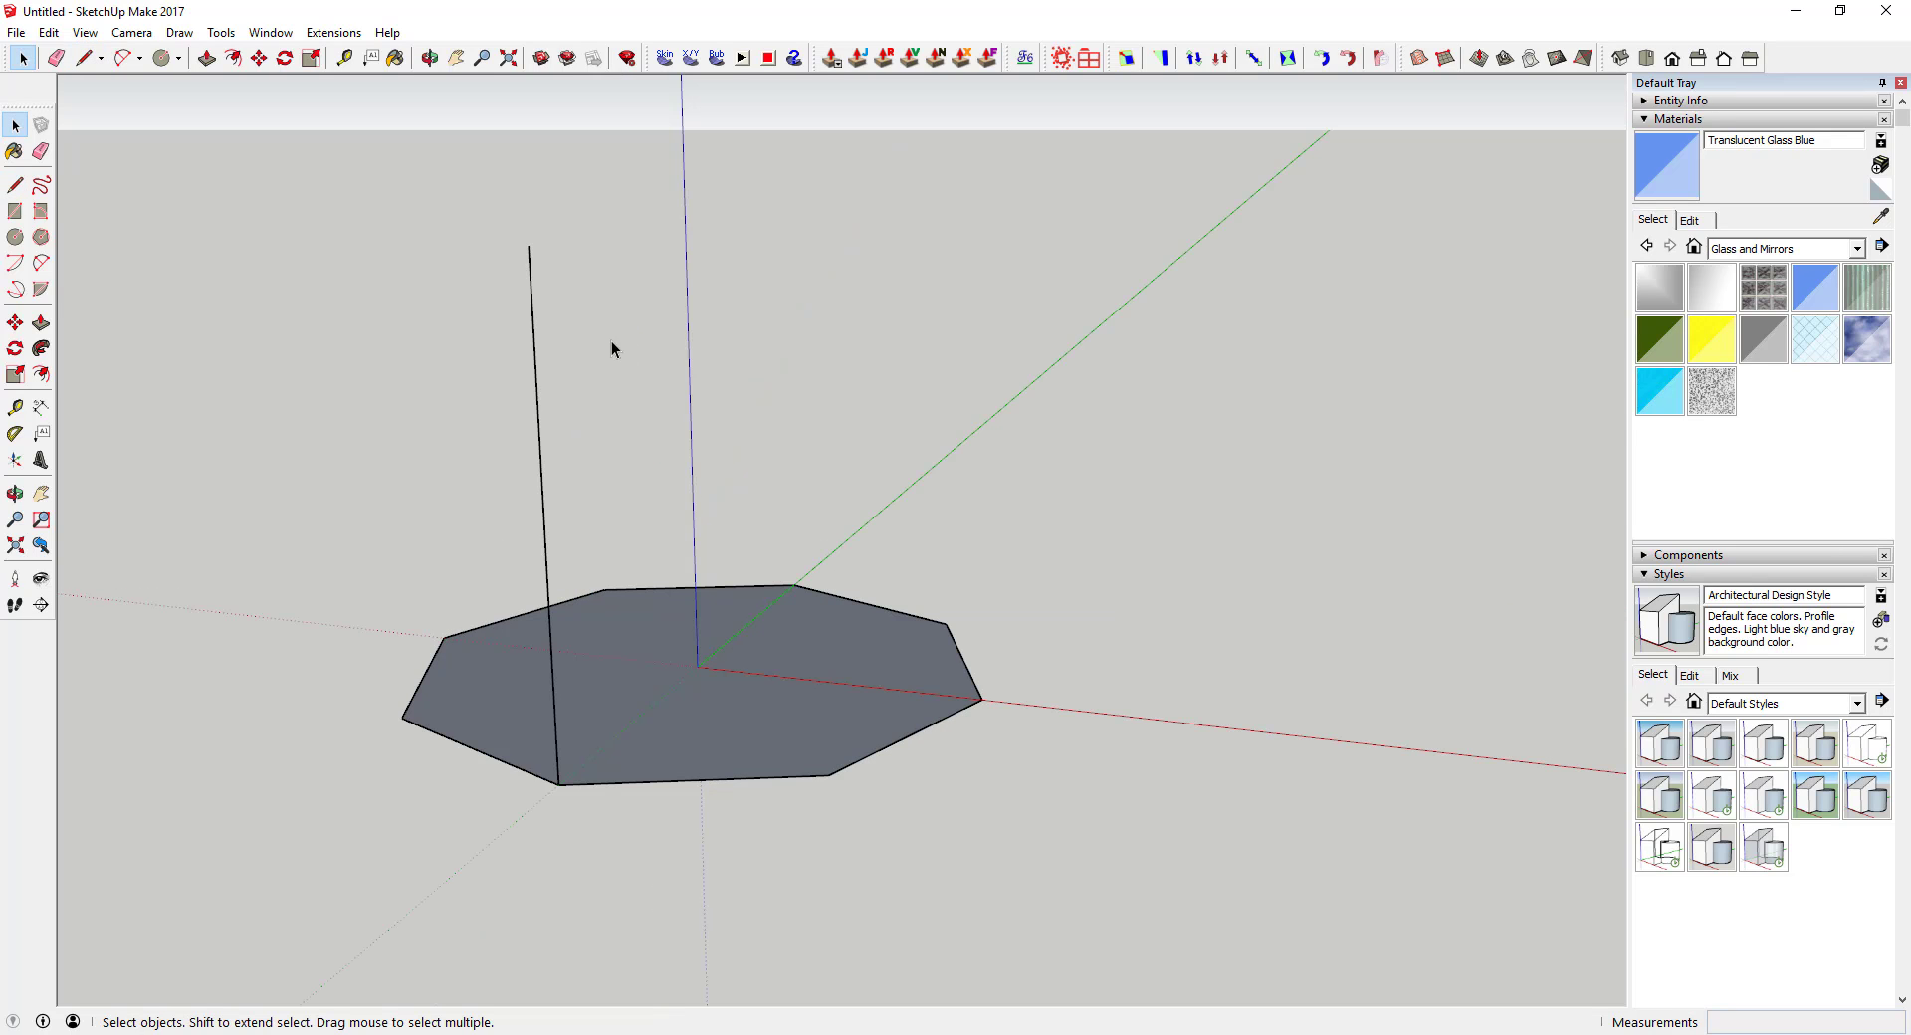
key("ctrl+z")
Draw a 12' vertical line up from the octagon's front corner on the green axis
key("l")
left_click(558, 784)
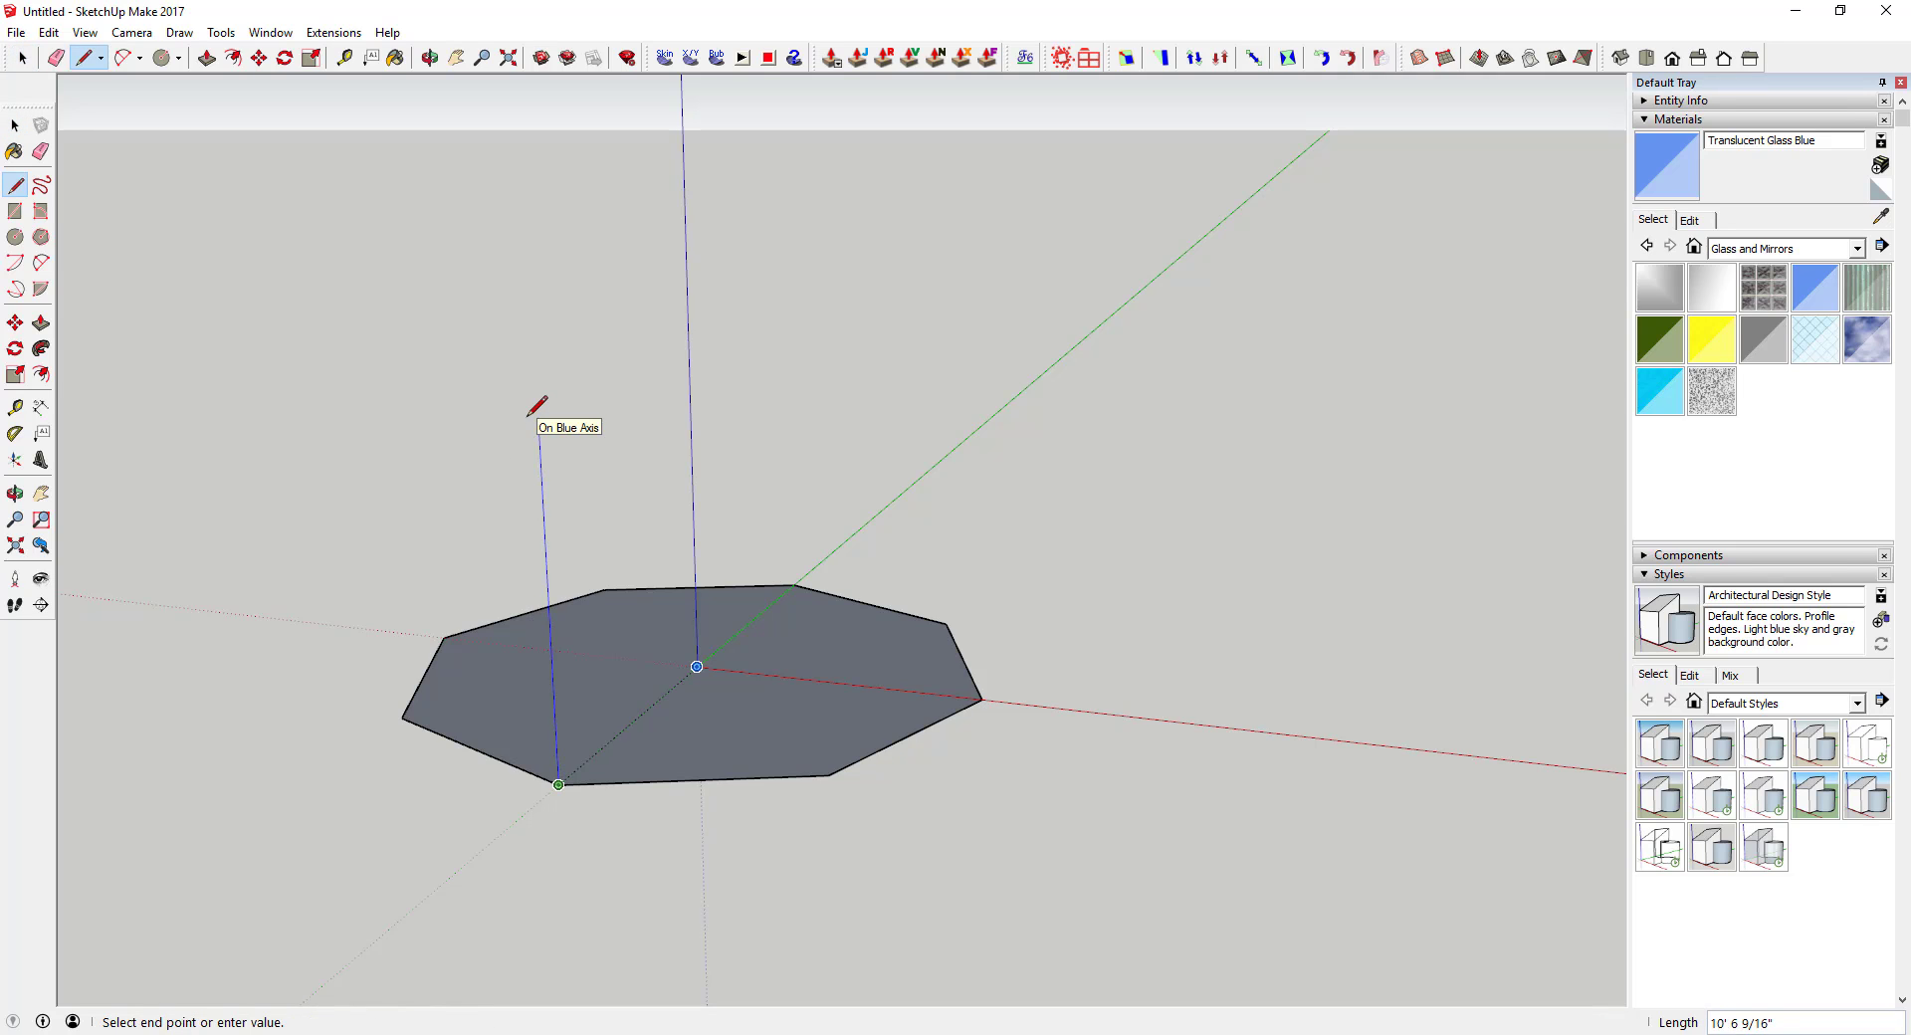
type("12'")
key("Return")
key("space")
Draw an 8' vertical line up from the adjacent octagon corner toward the red axis
key("l")
left_click(829, 773)
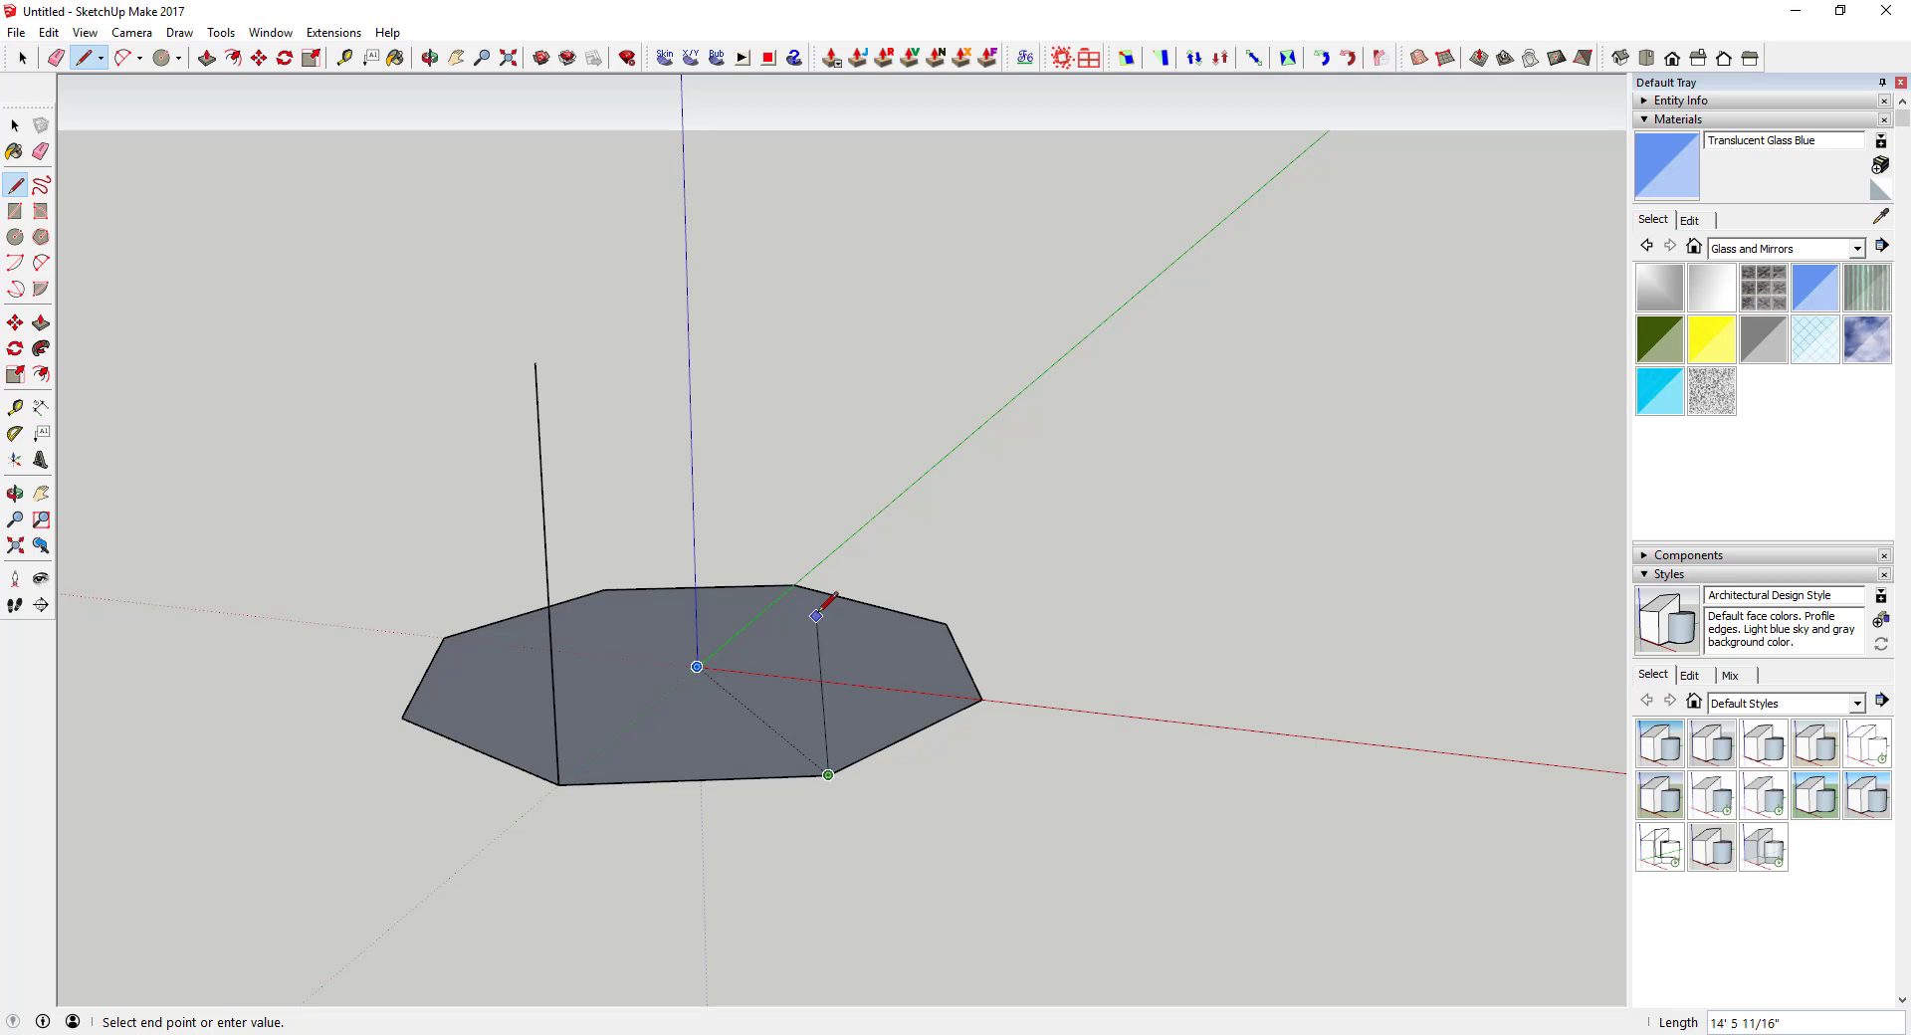
left_click(827, 602)
middle_click_drag(852, 558, 696, 697)
key("space")
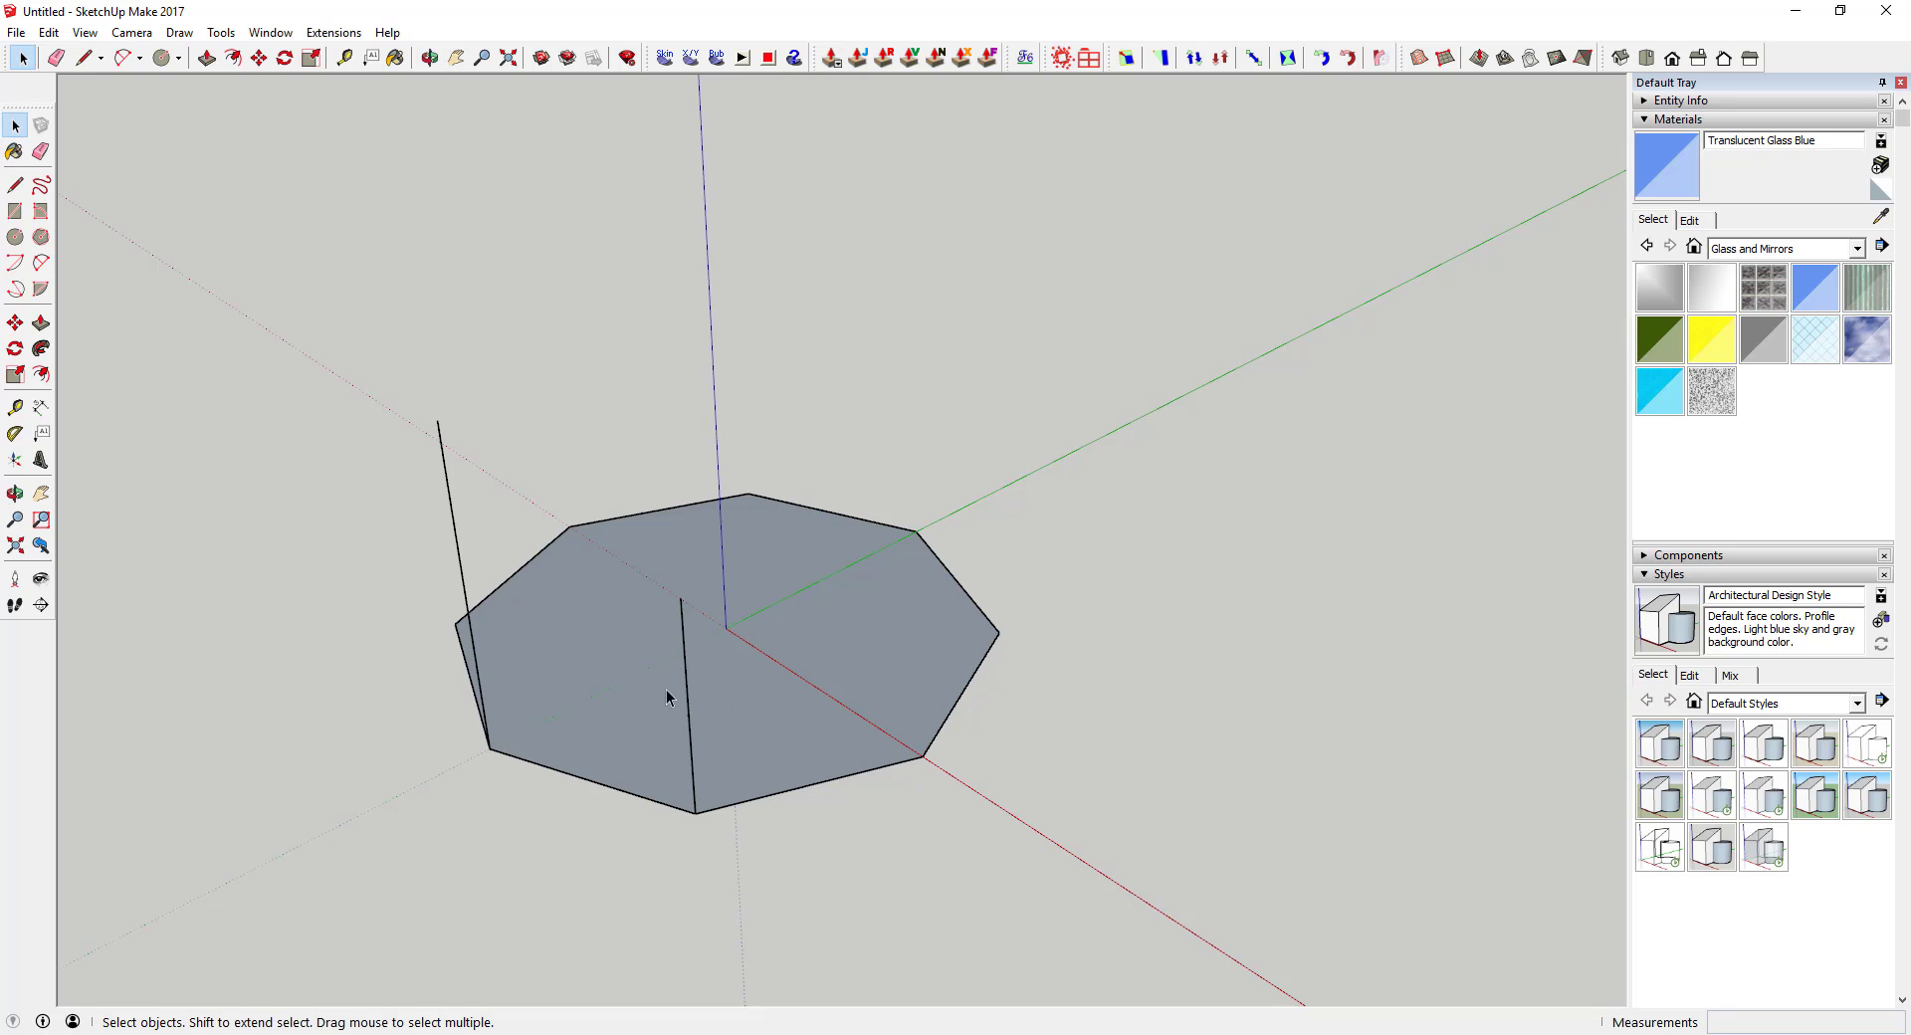
Try a two-point arc with a 3' inward bulge between the tops of the two vertical lines, and erase it
key("p")
left_click(437, 419)
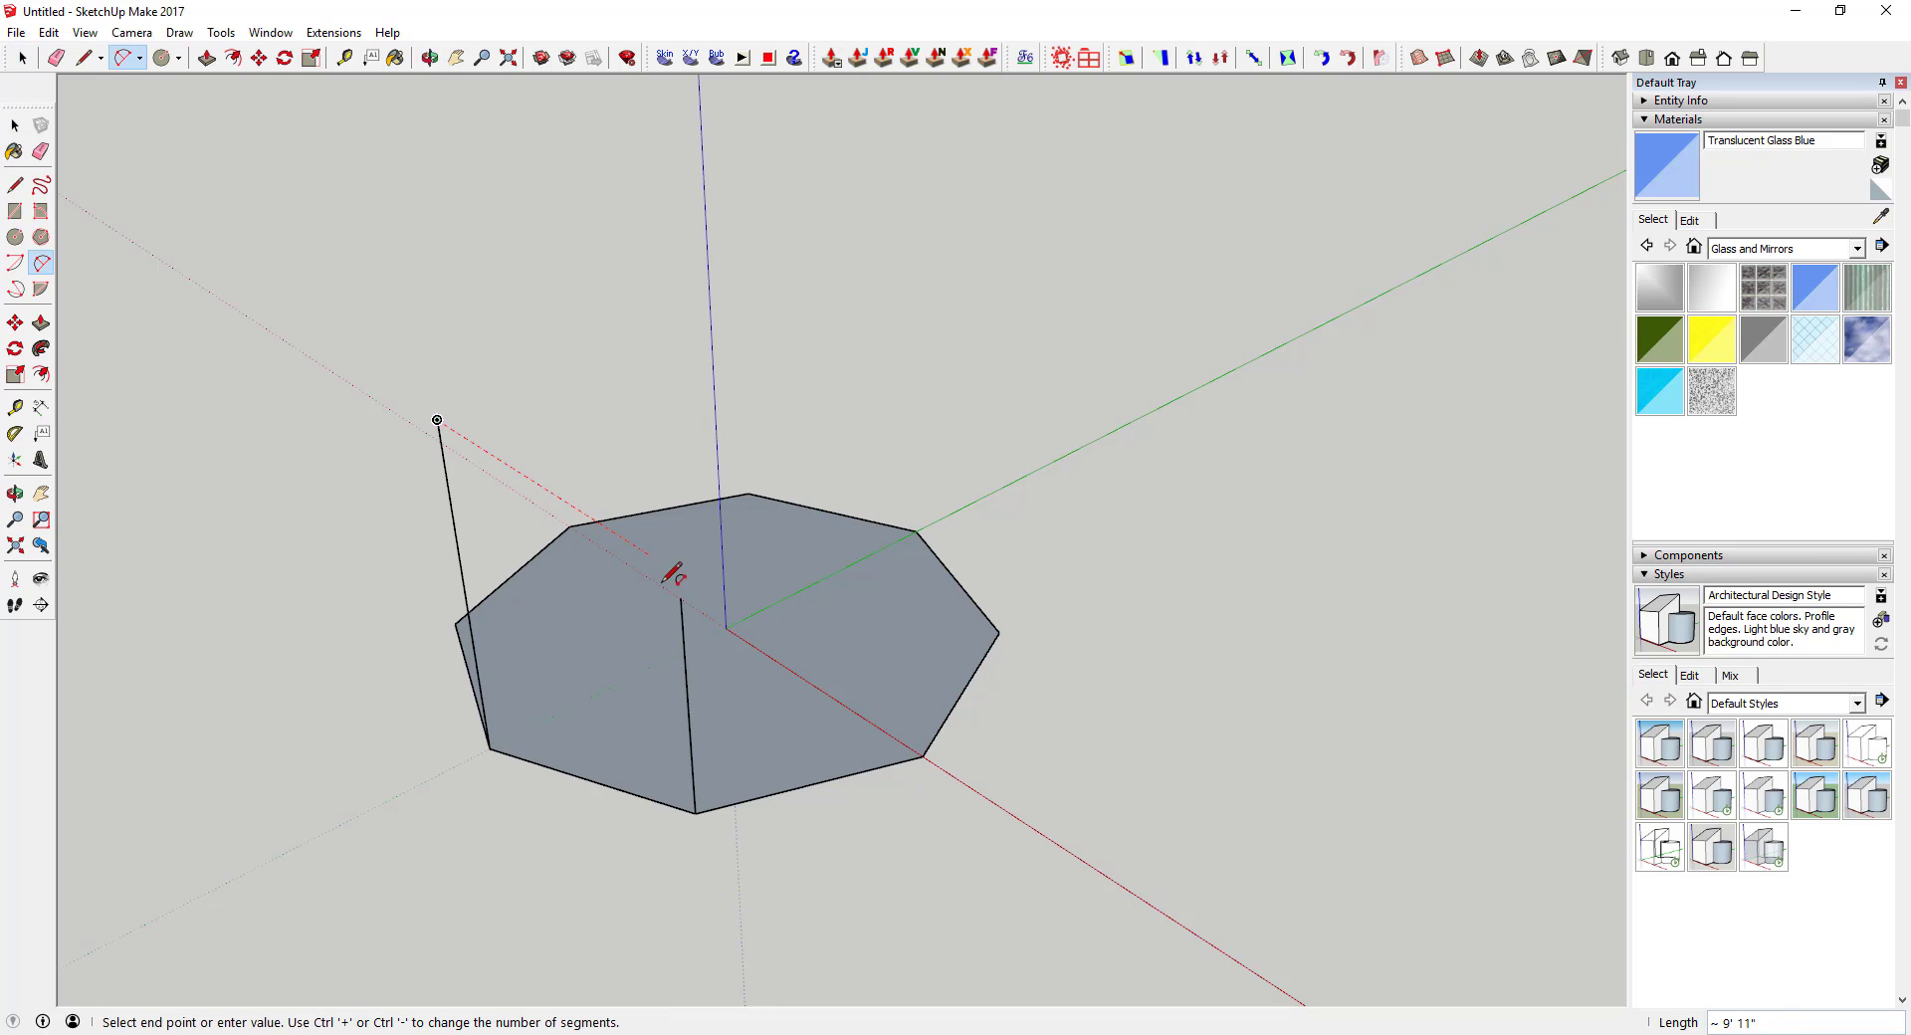
left_click(681, 597)
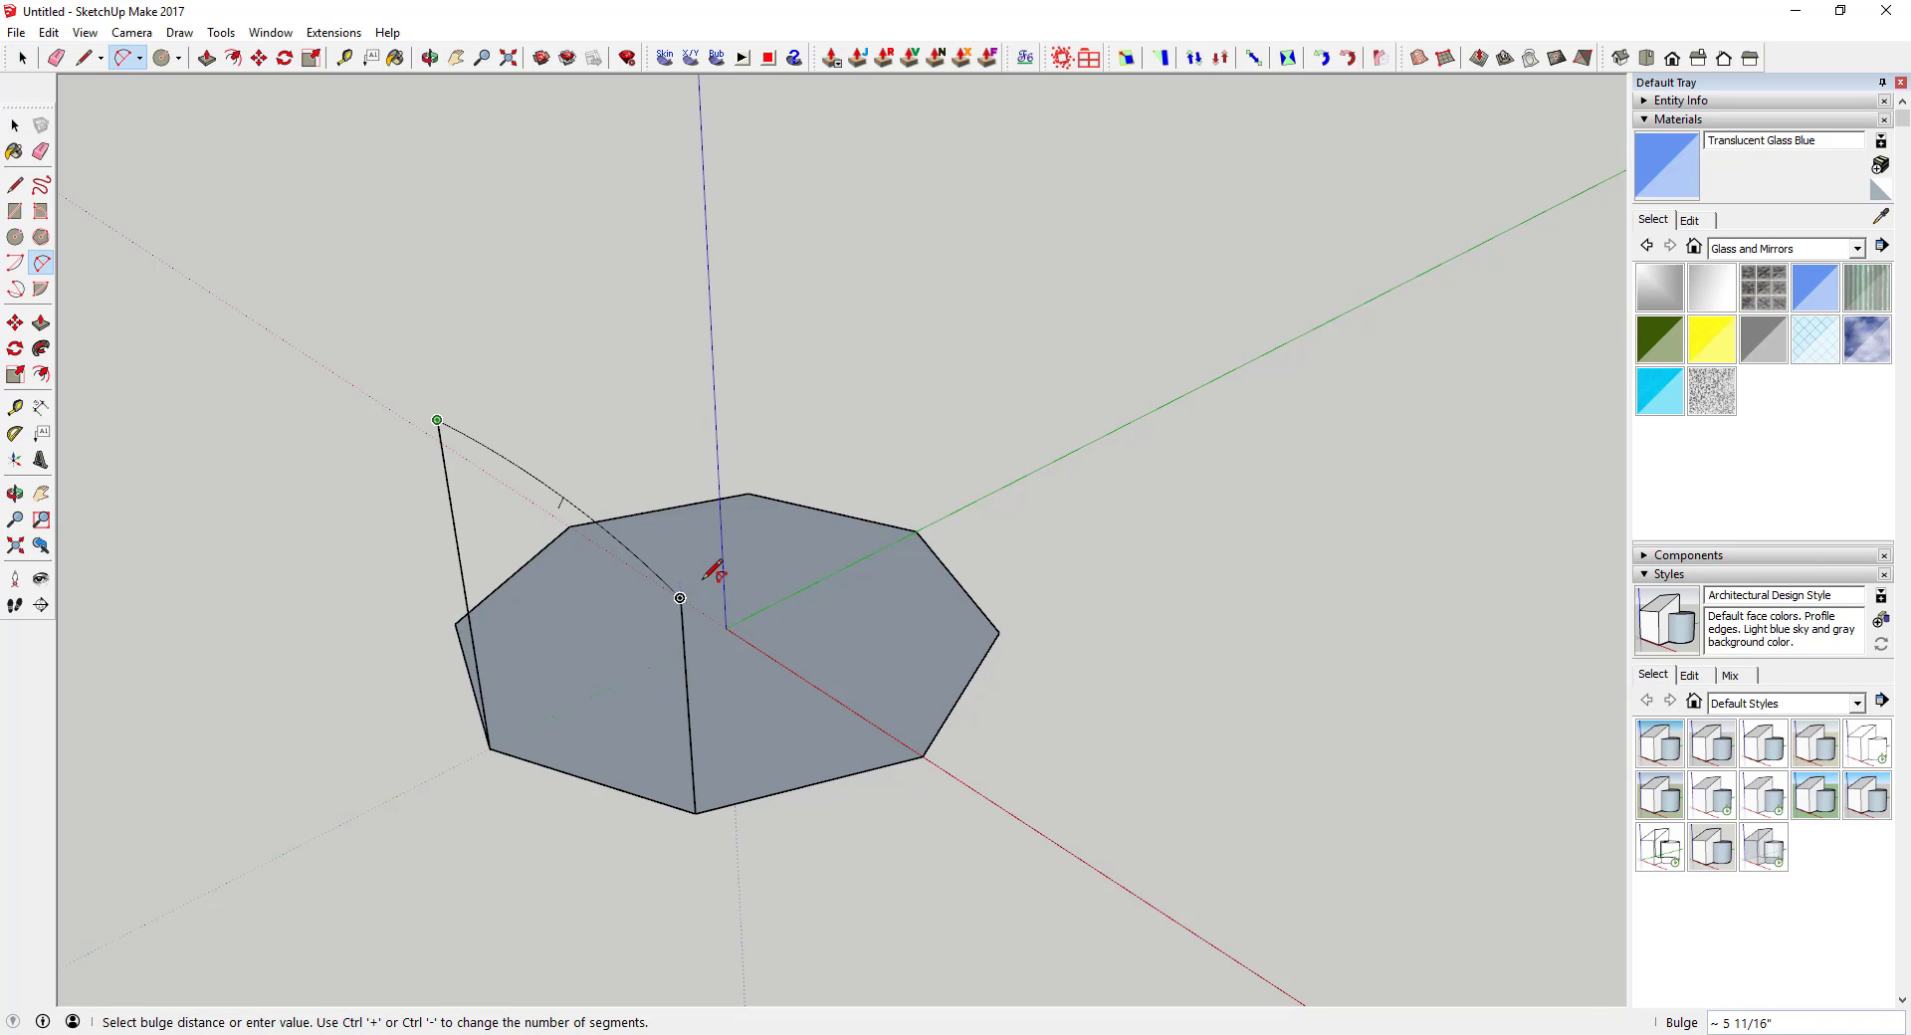
middle_click_drag(721, 570, 879, 567)
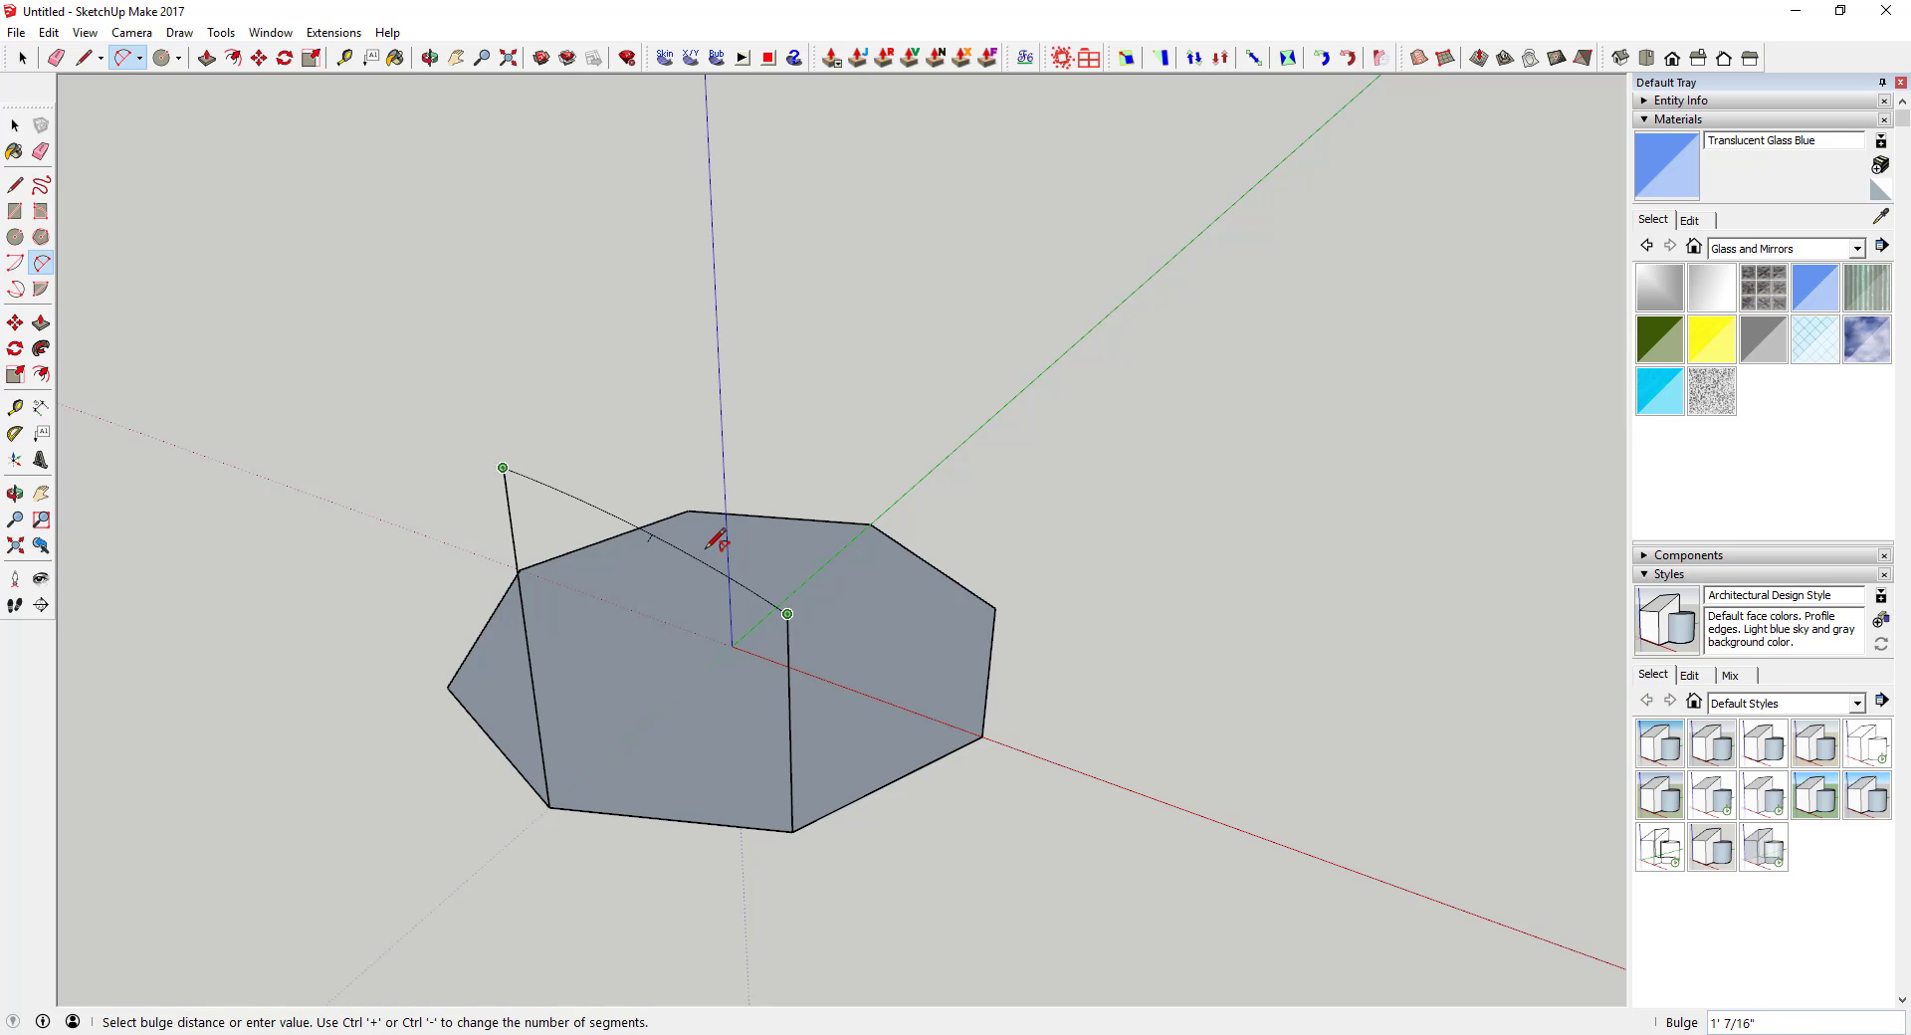
middle_click_drag(714, 543, 494, 534)
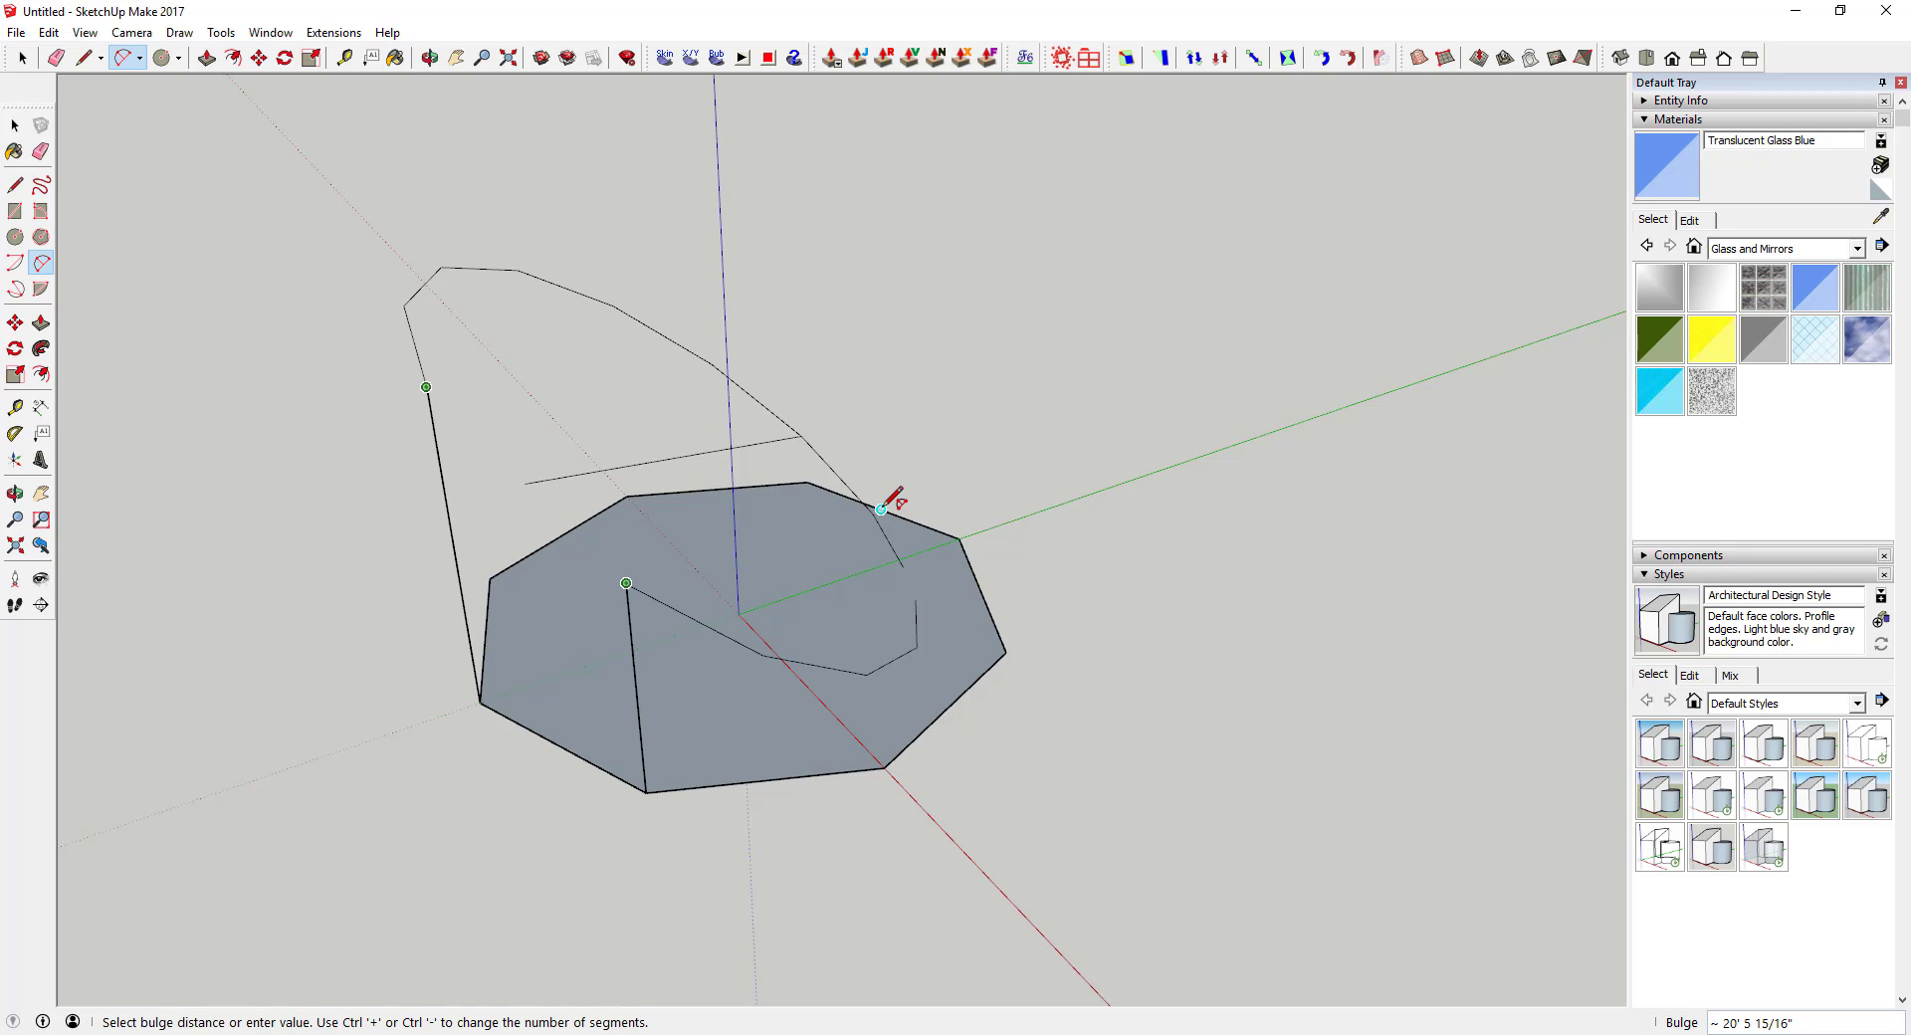
type("3")
key("Return")
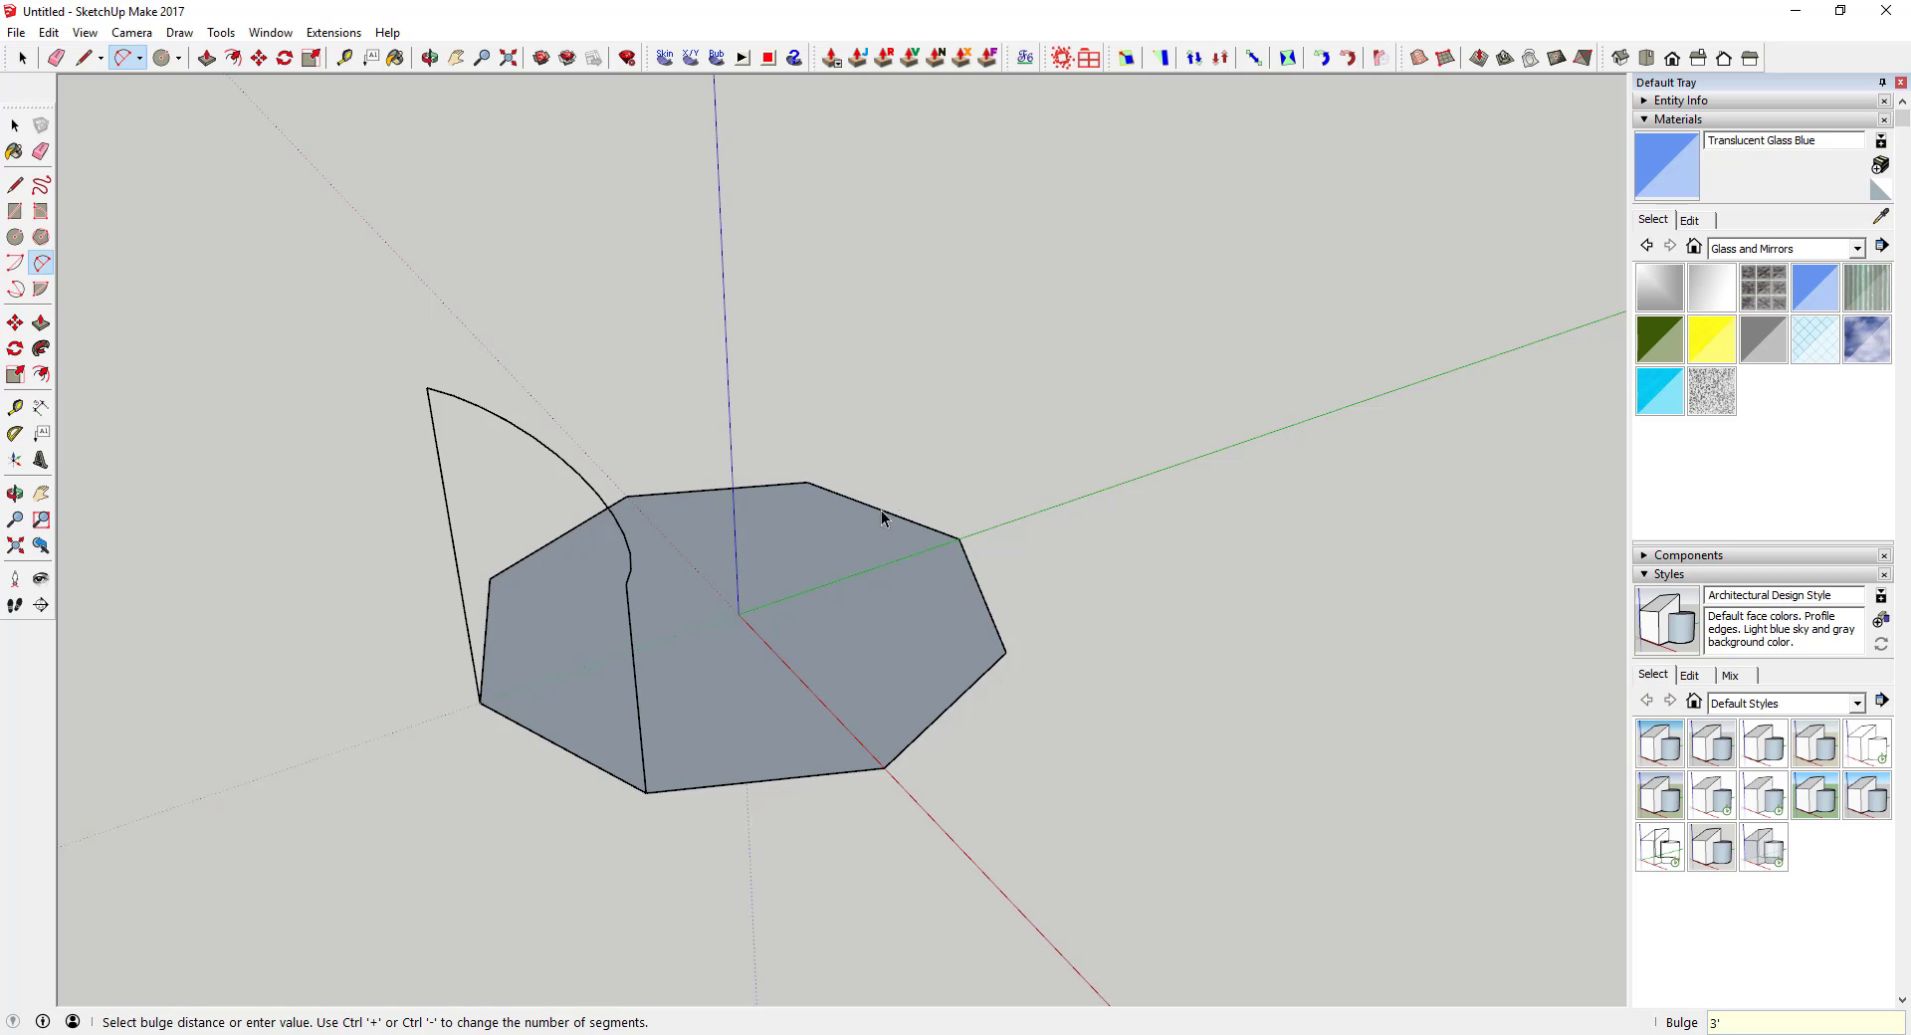
mouse_move(567, 474)
middle_mouse_down()
mouse_move(1028, 469)
mouse_move(924, 528)
mouse_move(551, 533)
mouse_move(1105, 516)
mouse_move(947, 838)
mouse_move(981, 796)
mouse_move(571, 693)
middle_mouse_up()
key("space")
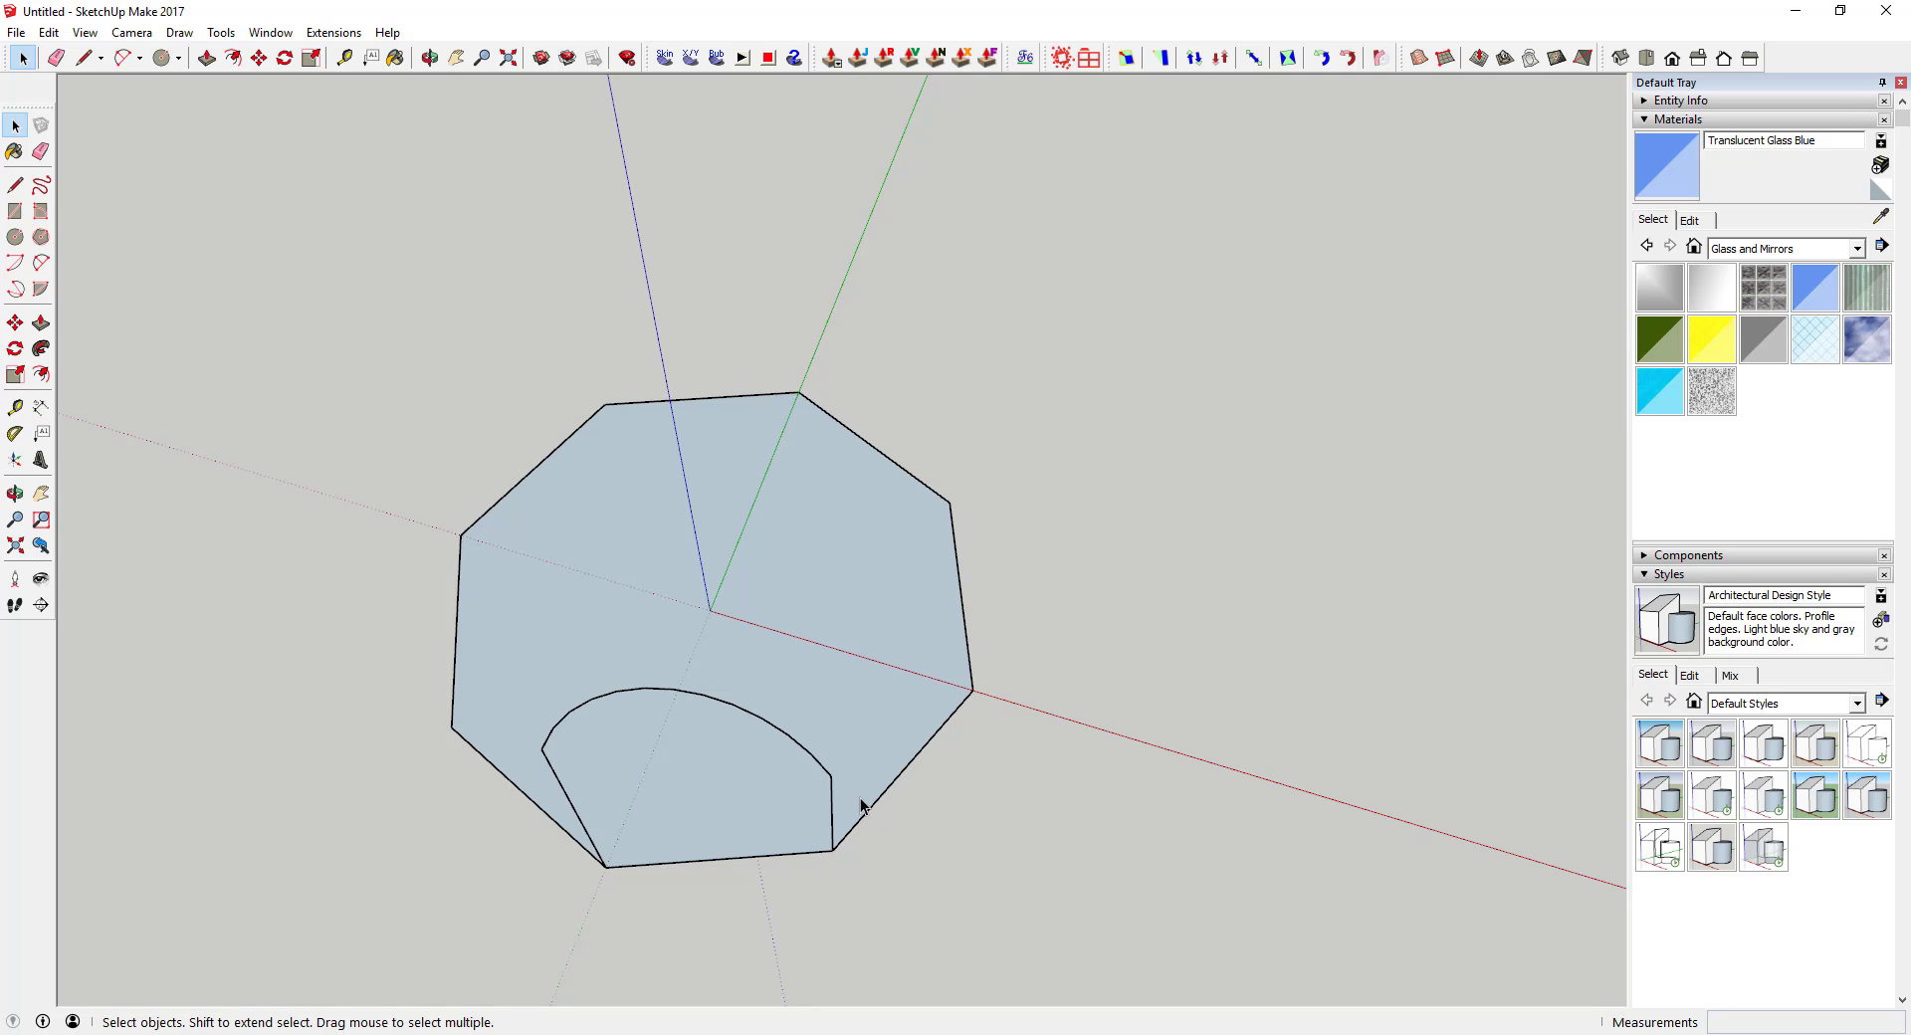
middle_click_drag(845, 792, 683, 652)
key("e")
left_click(681, 649)
Draw a two-point arc between the tops of the two vertical lines with a 2' bulge toward the octagon's centre
key("shift+p")
left_click(494, 655)
left_click(786, 744)
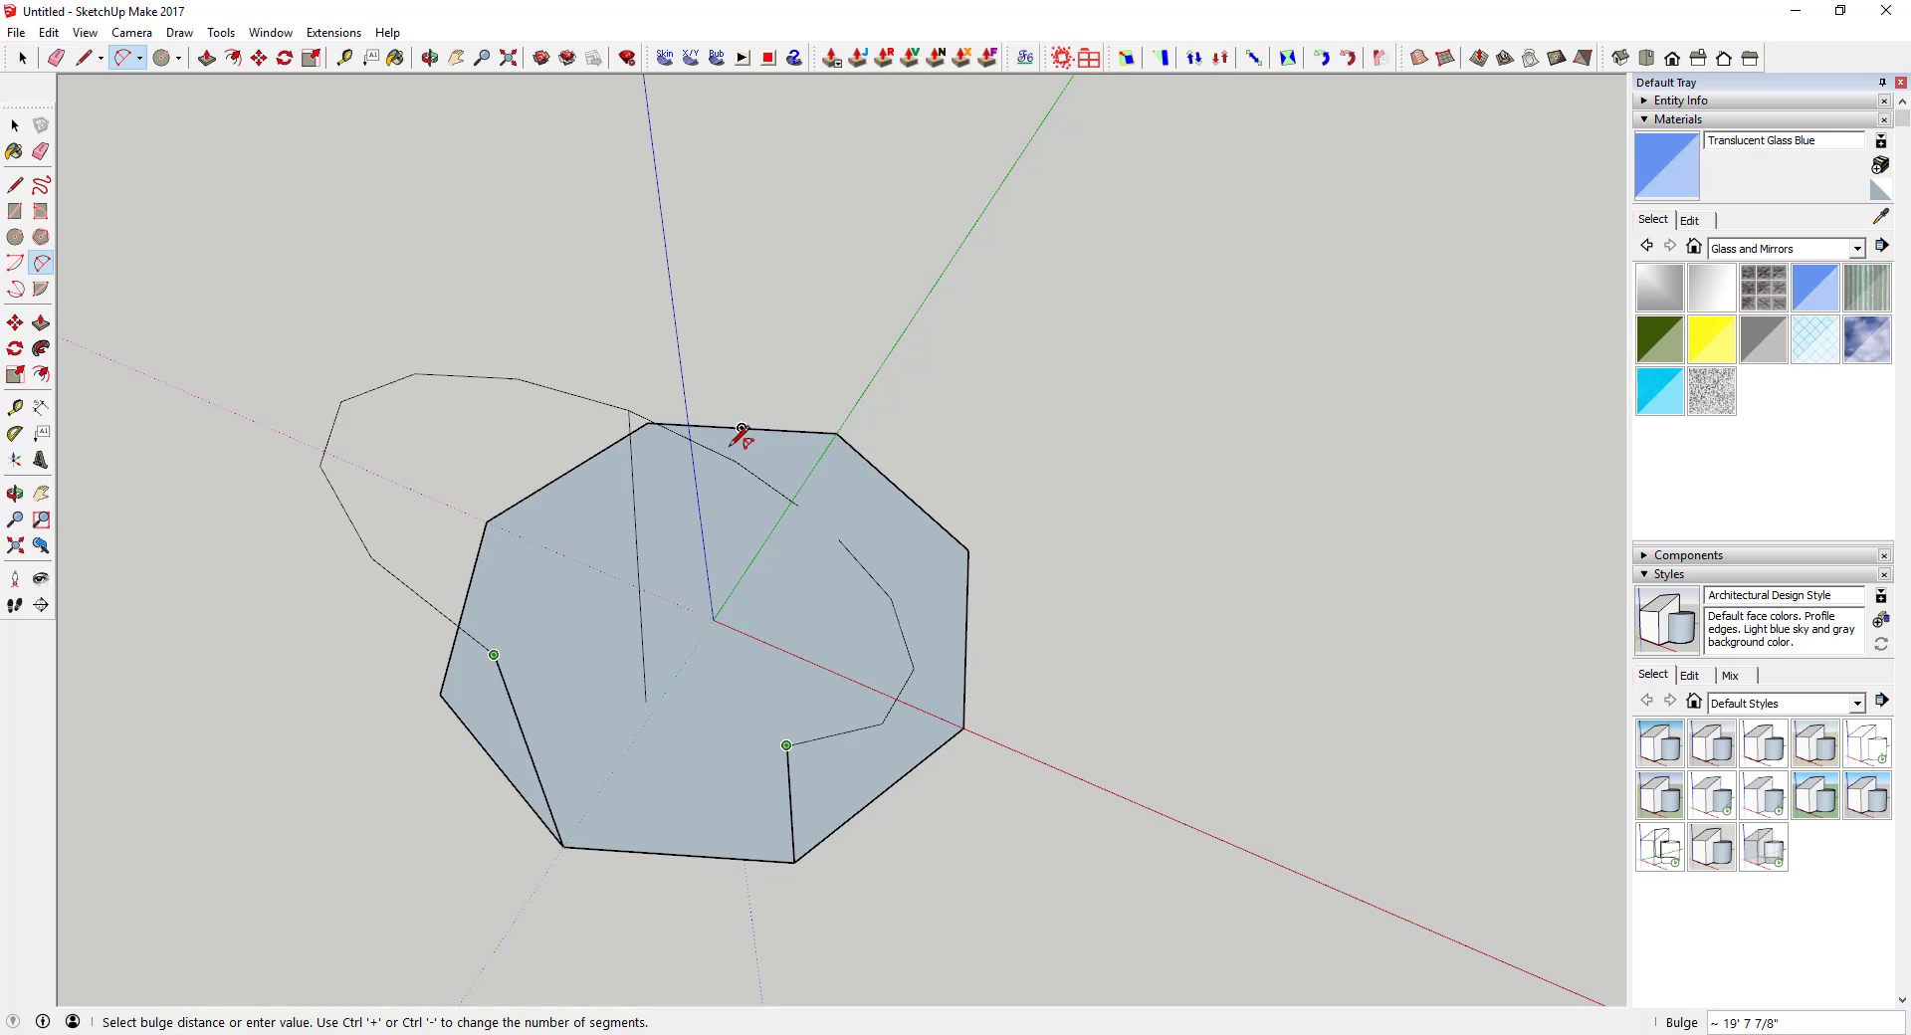
type("2'")
key("Return")
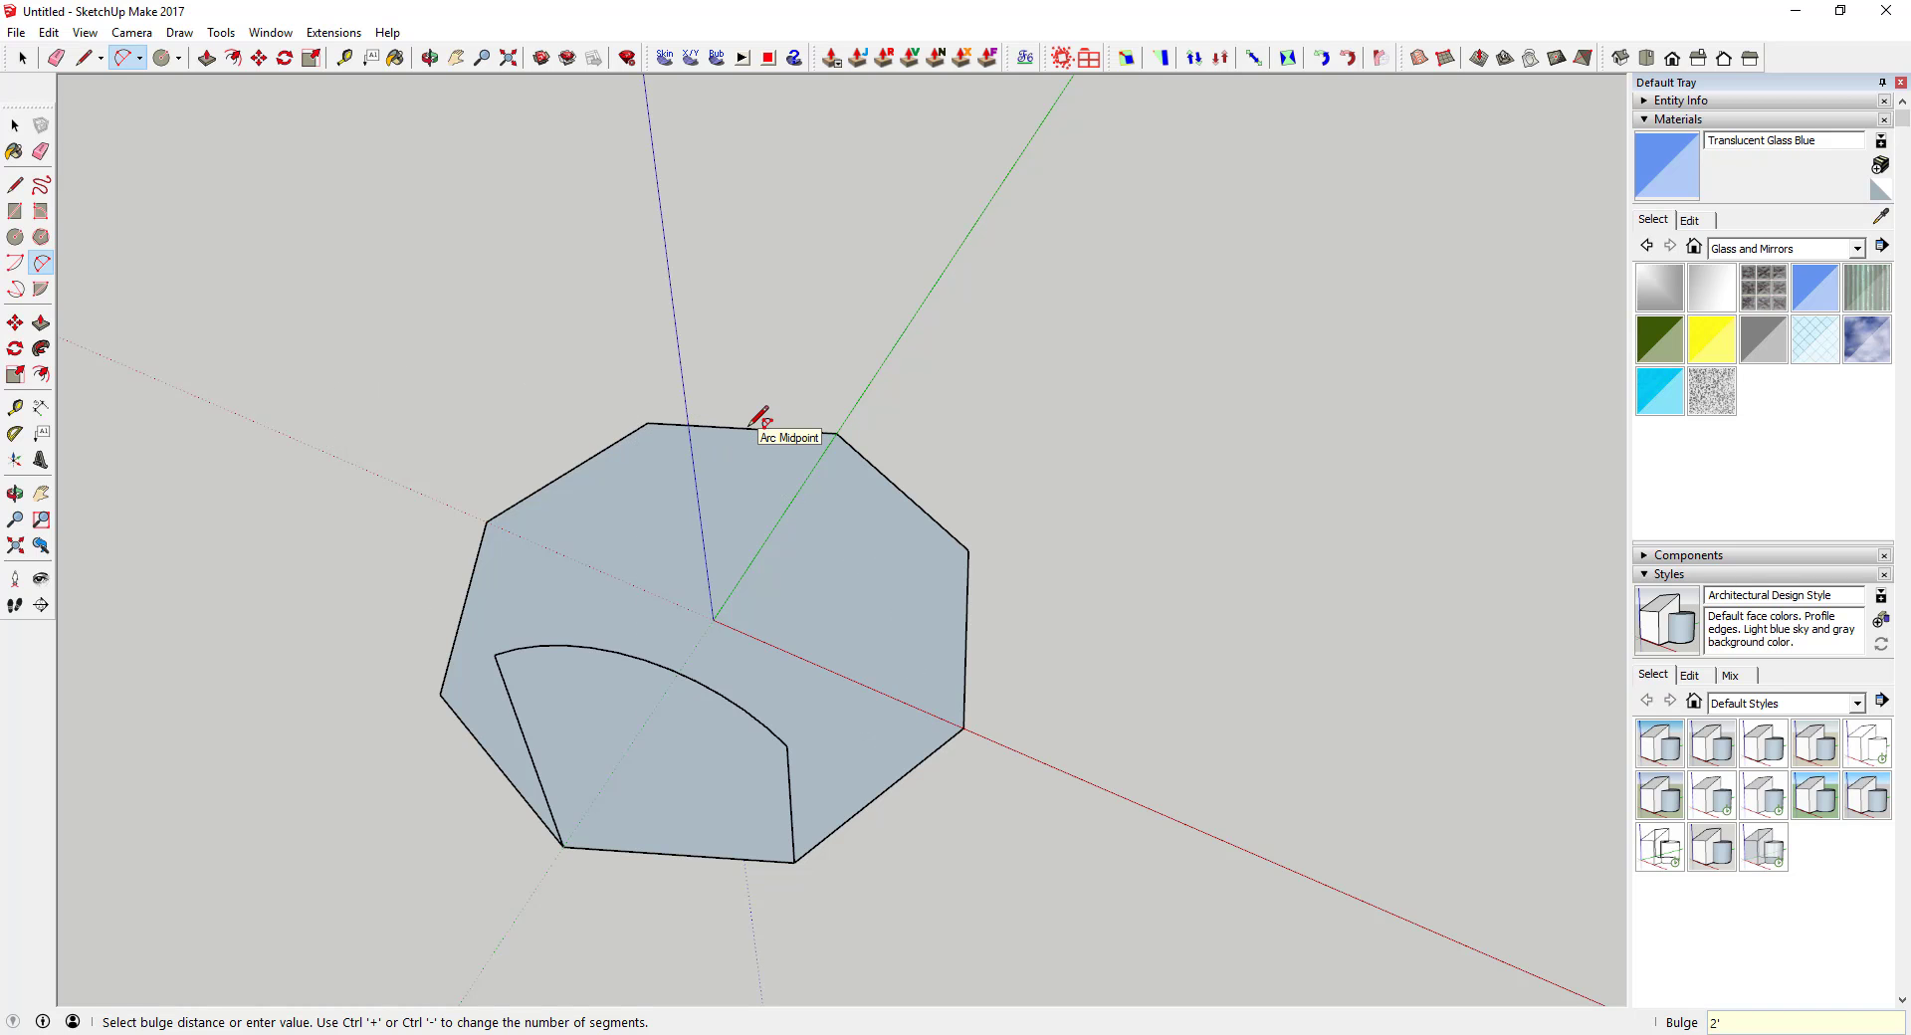
key("space")
Copy the arc to an empty spot beside the octagon, on the opposite side of the tall line
middle_click_drag(789, 755, 408, 466)
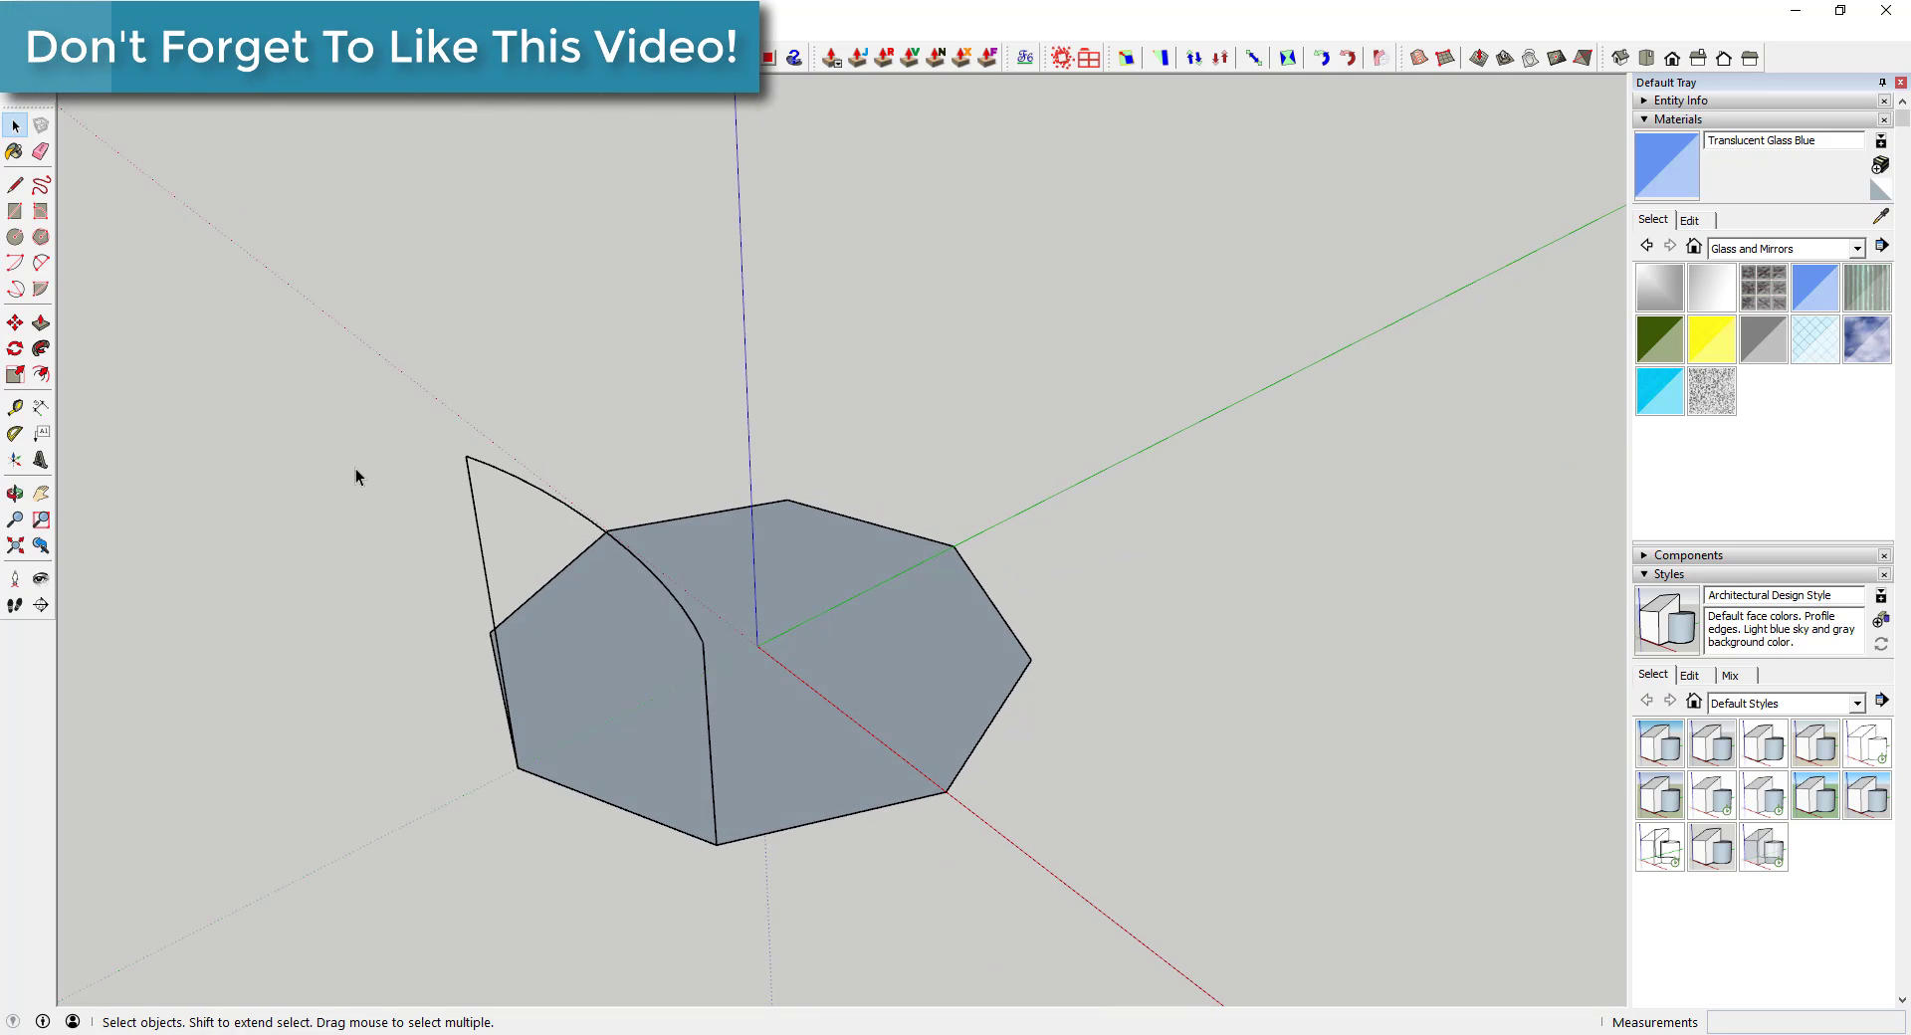
middle_click_drag(448, 627, 810, 533)
left_click(748, 615)
key("m")
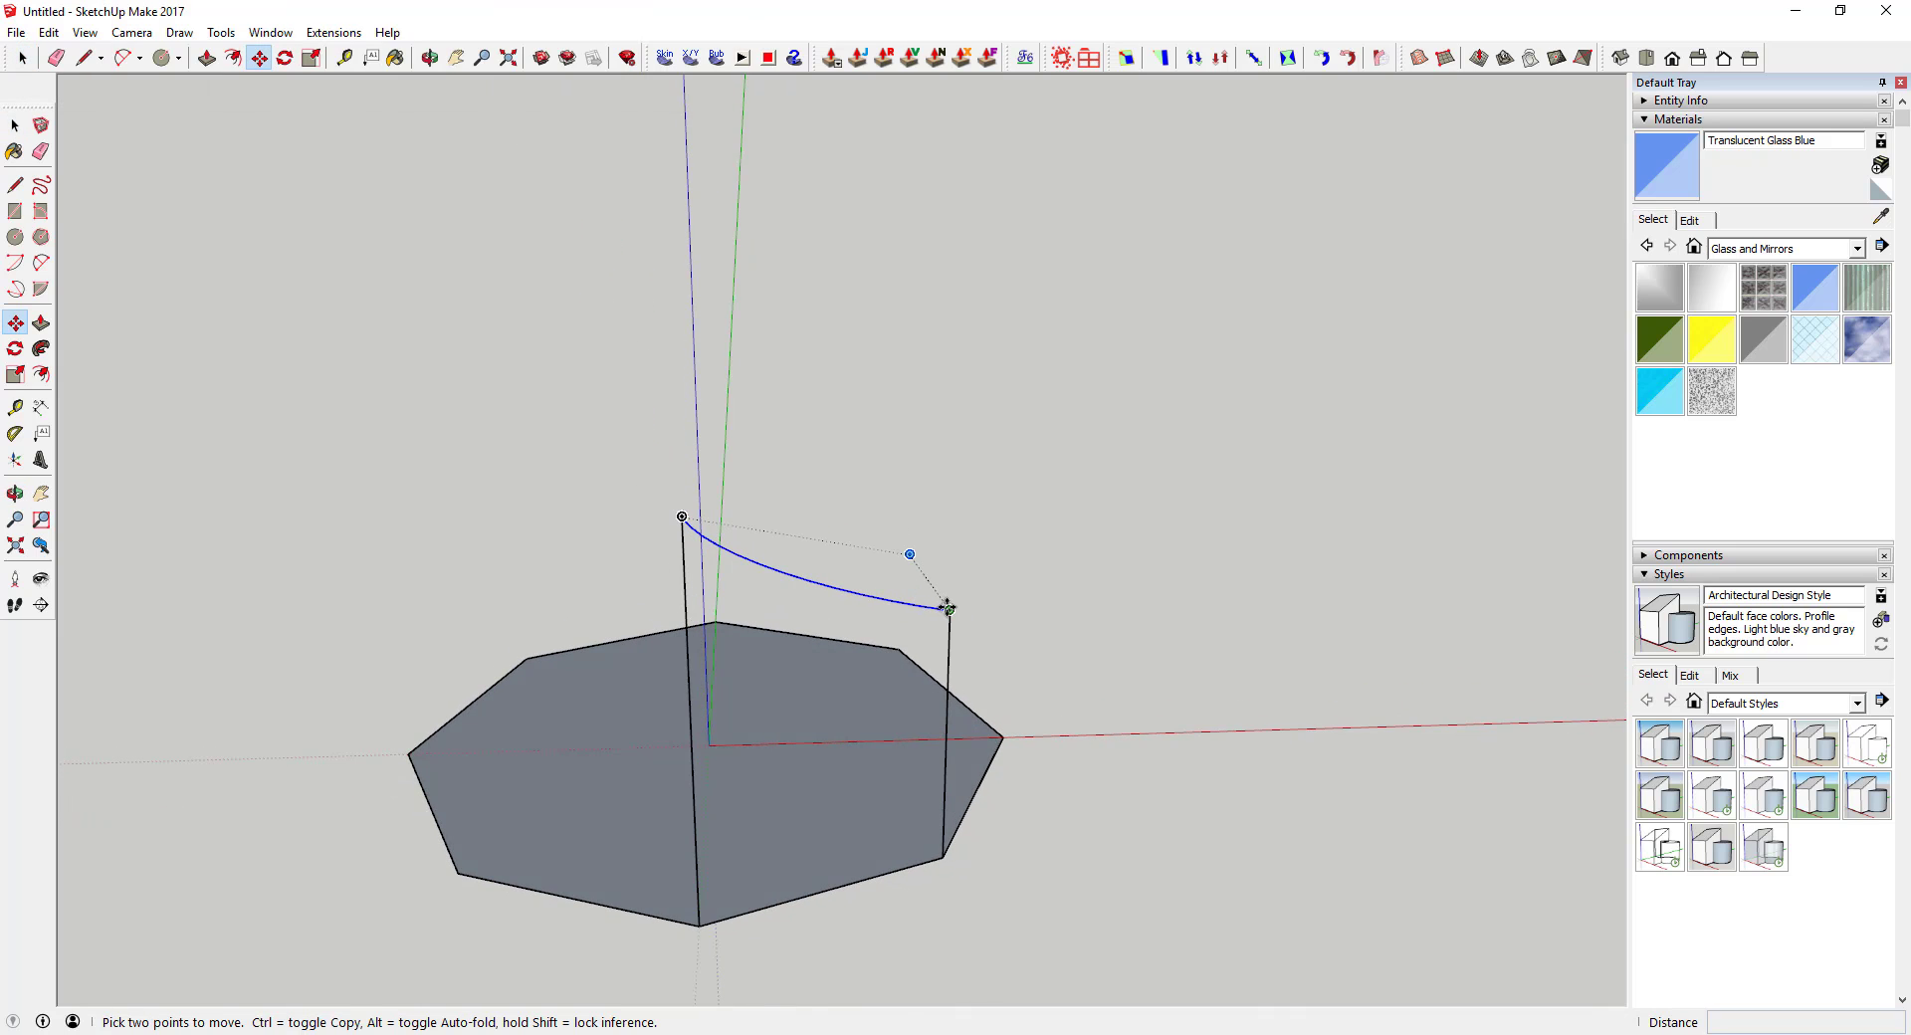
left_click(947, 608)
key("ctrl")
left_click(352, 618)
scroll(573, 577, "down", 3)
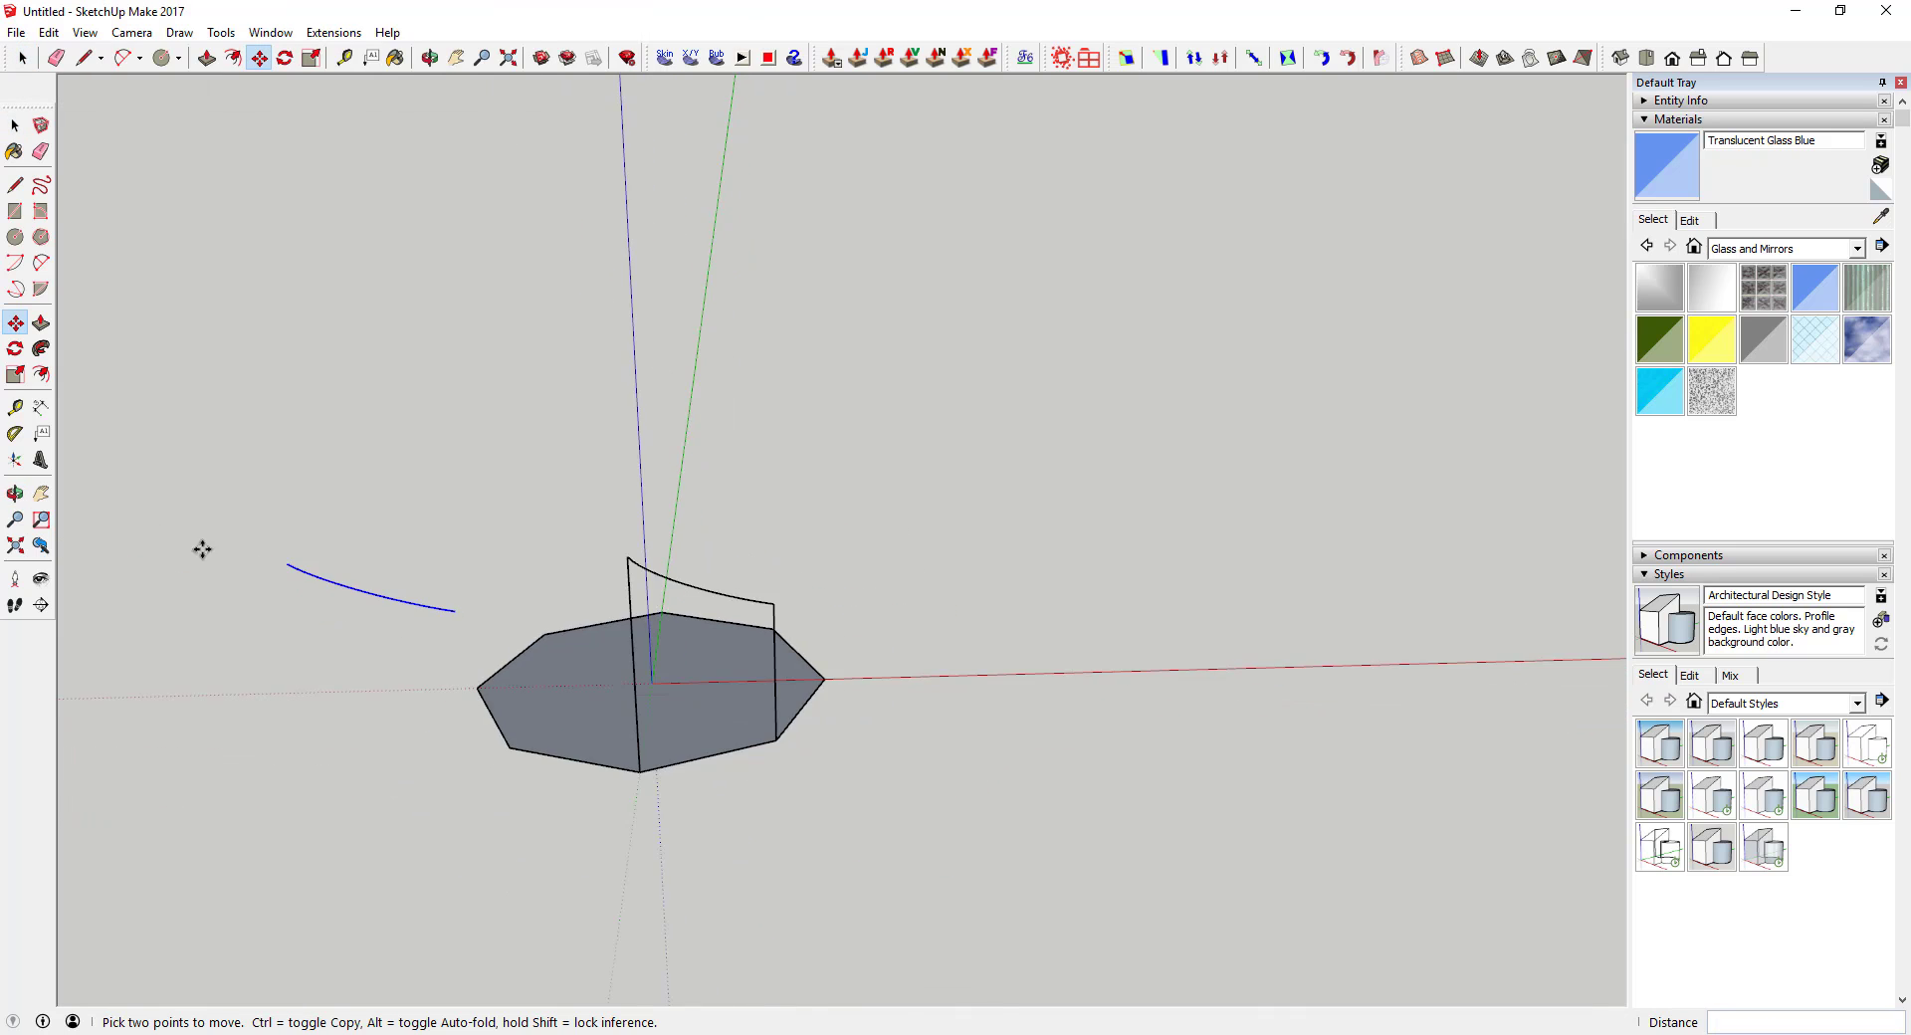
scroll(202, 550, "up", 2)
Mirror the copied arc along the red axis by scaling it through to its opposite side
key("s")
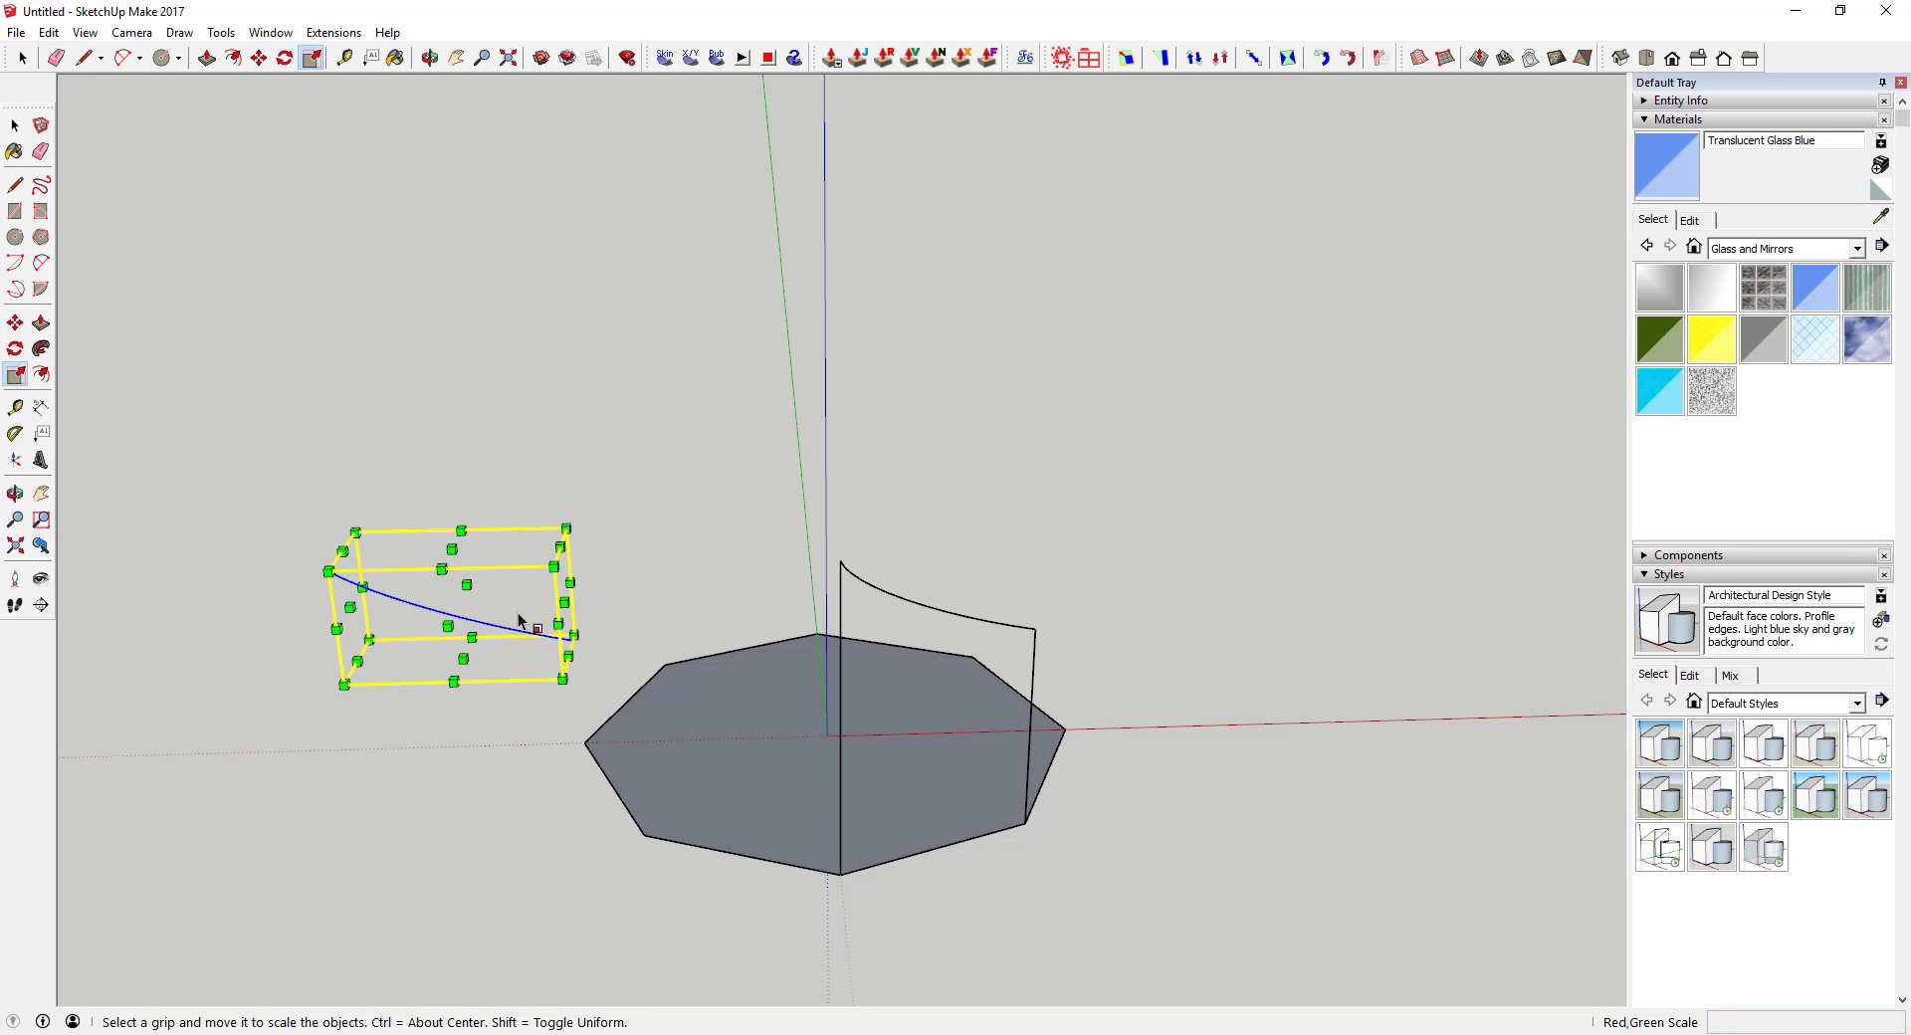
left_click_drag(564, 603, 349, 597)
key("space")
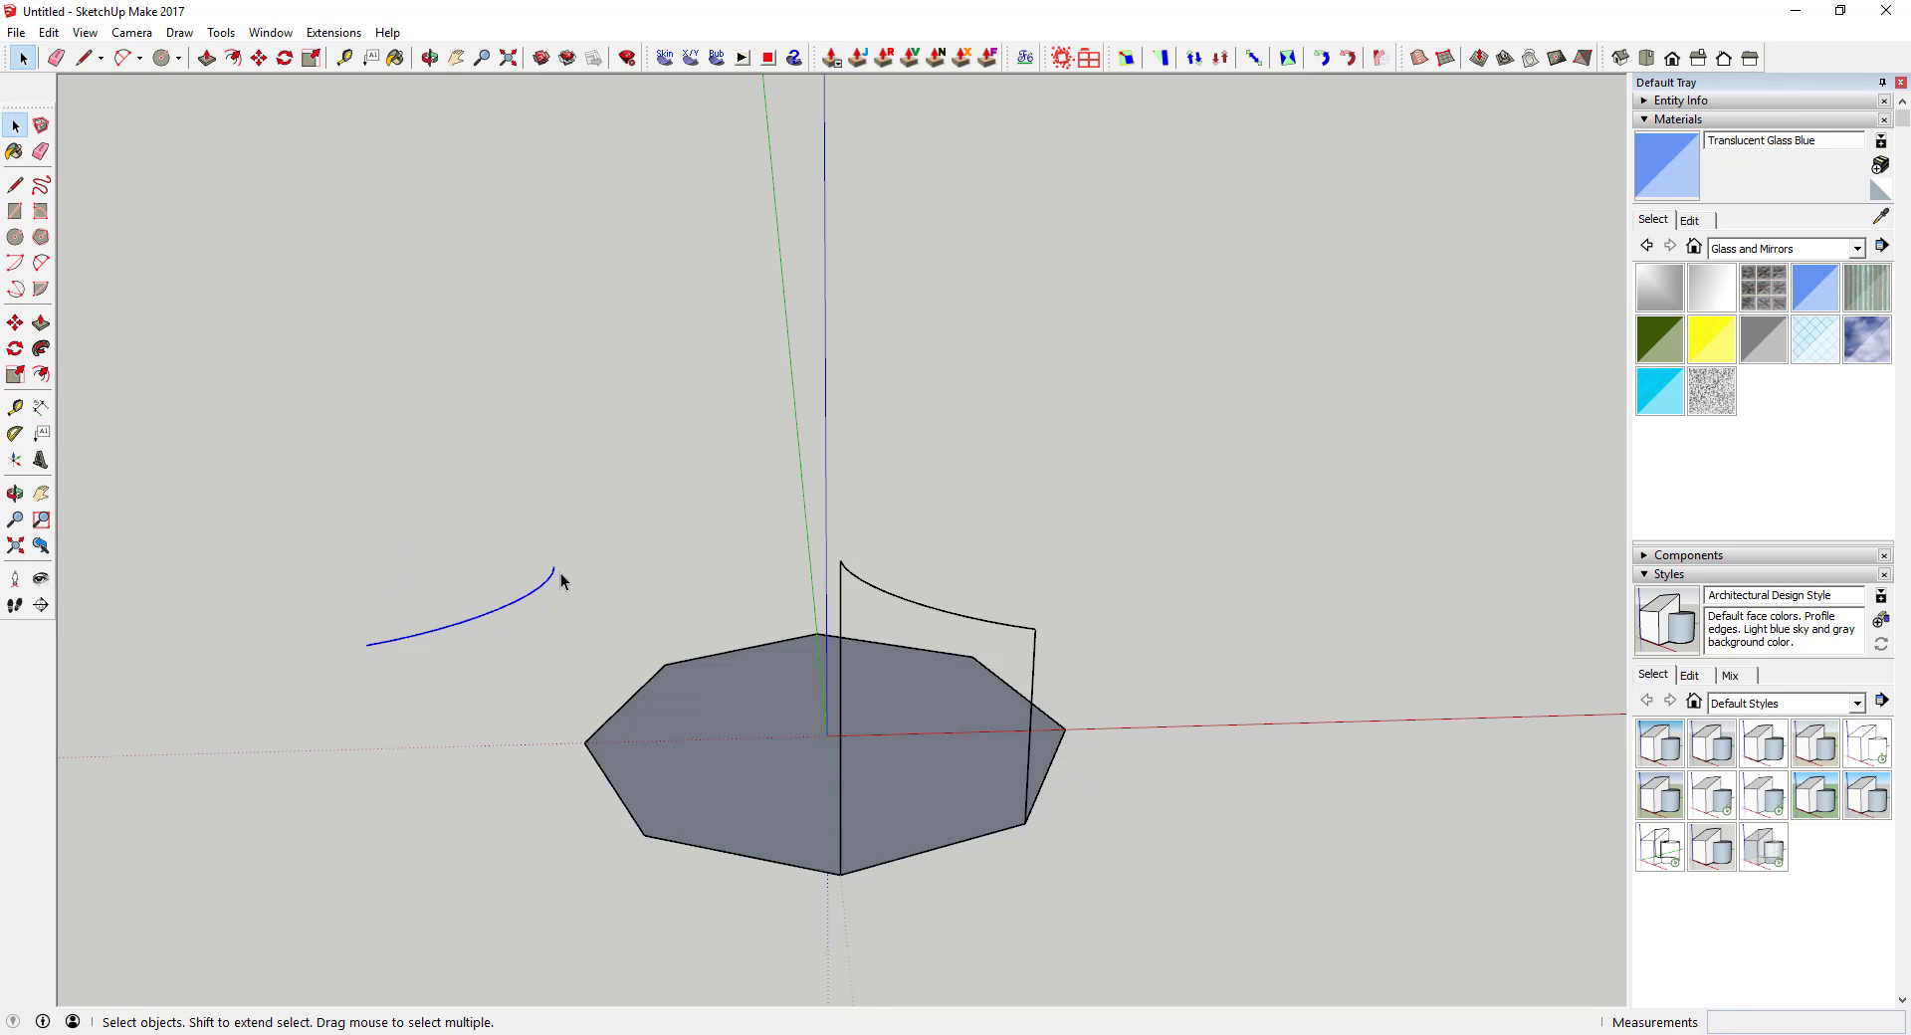
Move the mirrored arc by its upper endpoint onto the top of the 12' vertical line
middle_click_drag(570, 567, 743, 538)
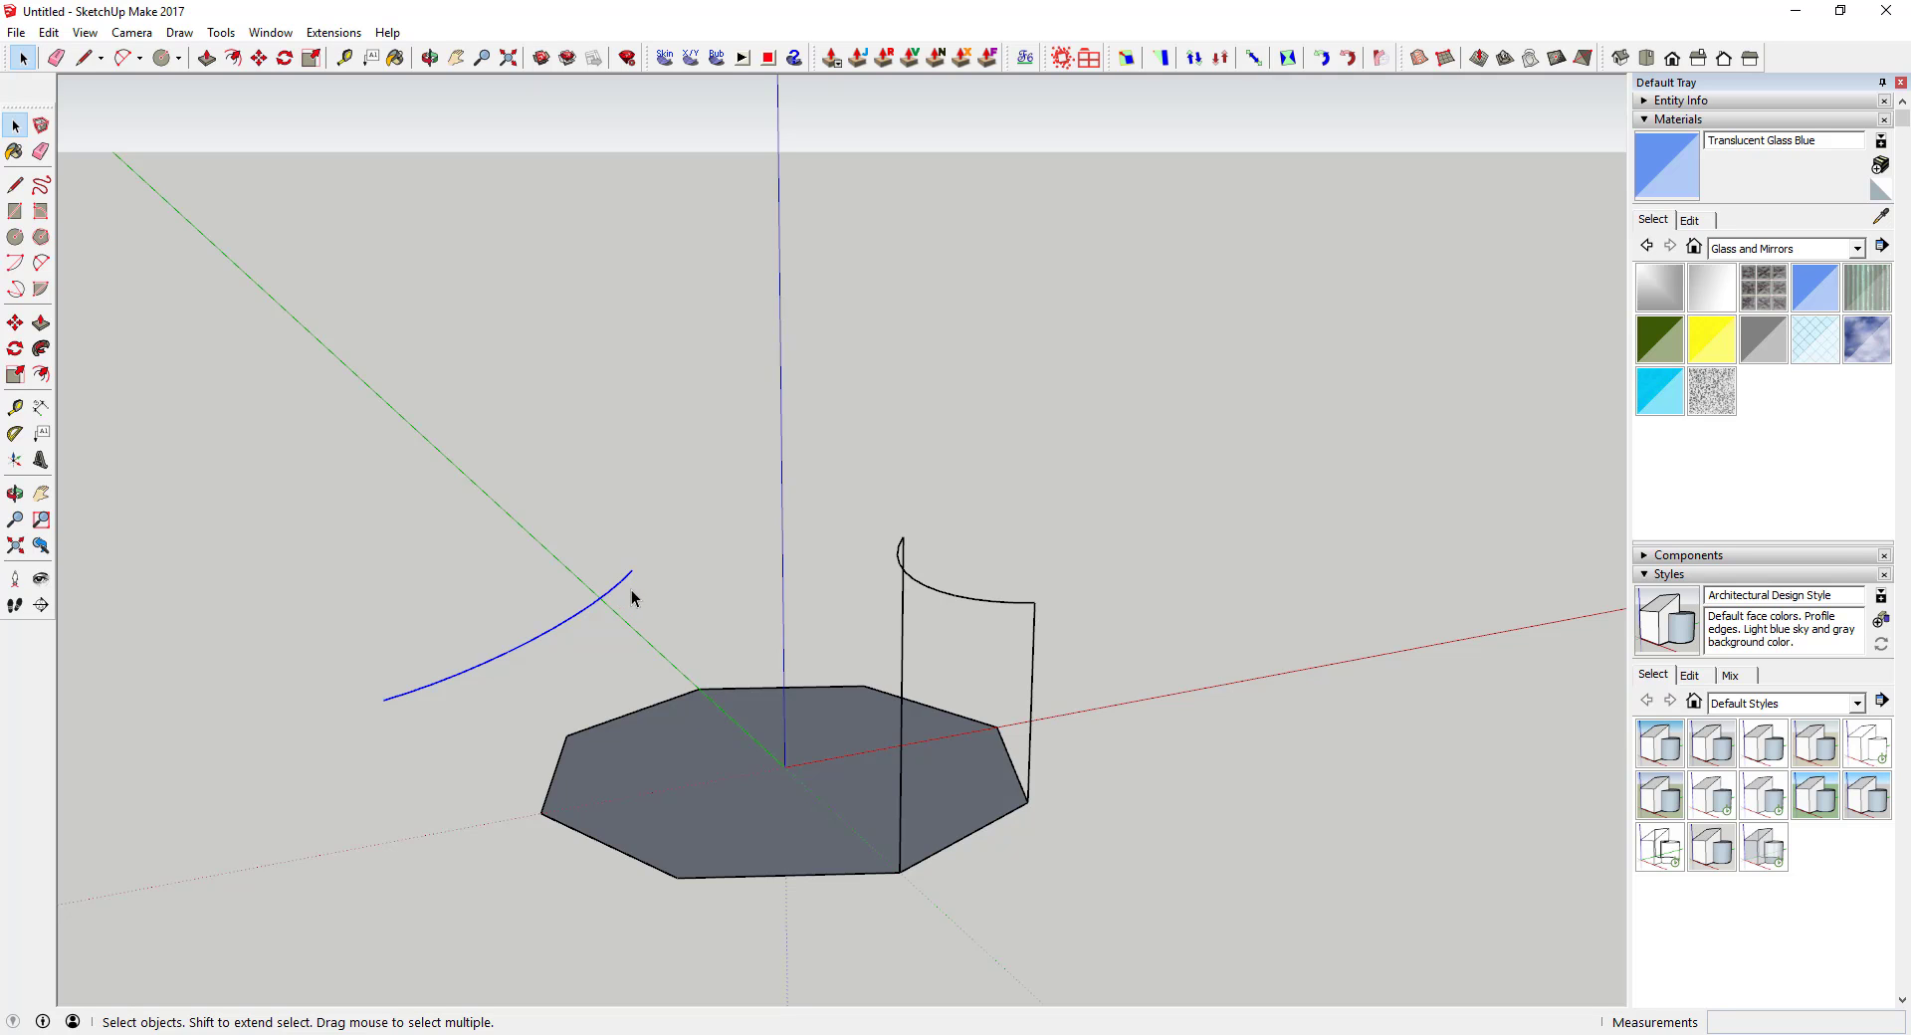
key("m")
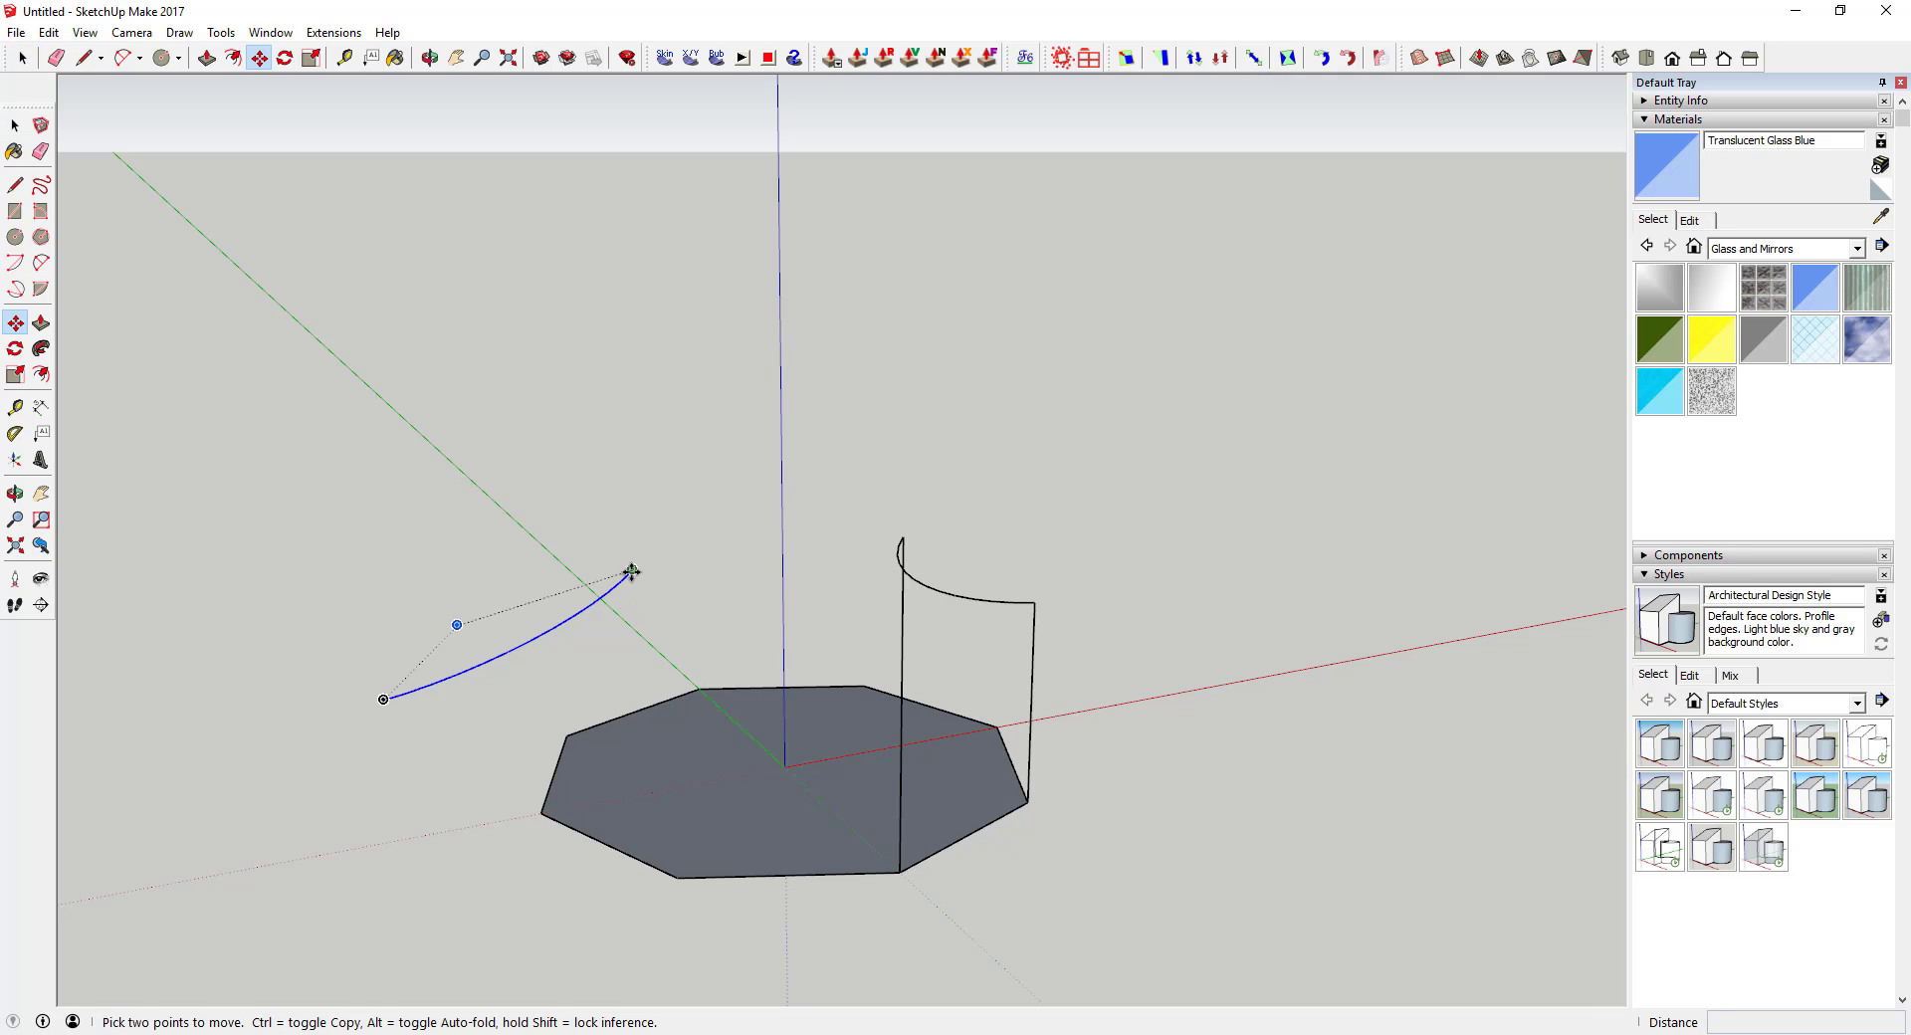
left_click(629, 575)
left_click(903, 538)
middle_click_drag(902, 540, 1233, 1011)
Draw an 8' vertical line from the octagon corner beneath the mirrored arc up to the arc's free end
middle_click_drag(789, 542, 780, 853)
key("l")
left_click(773, 868)
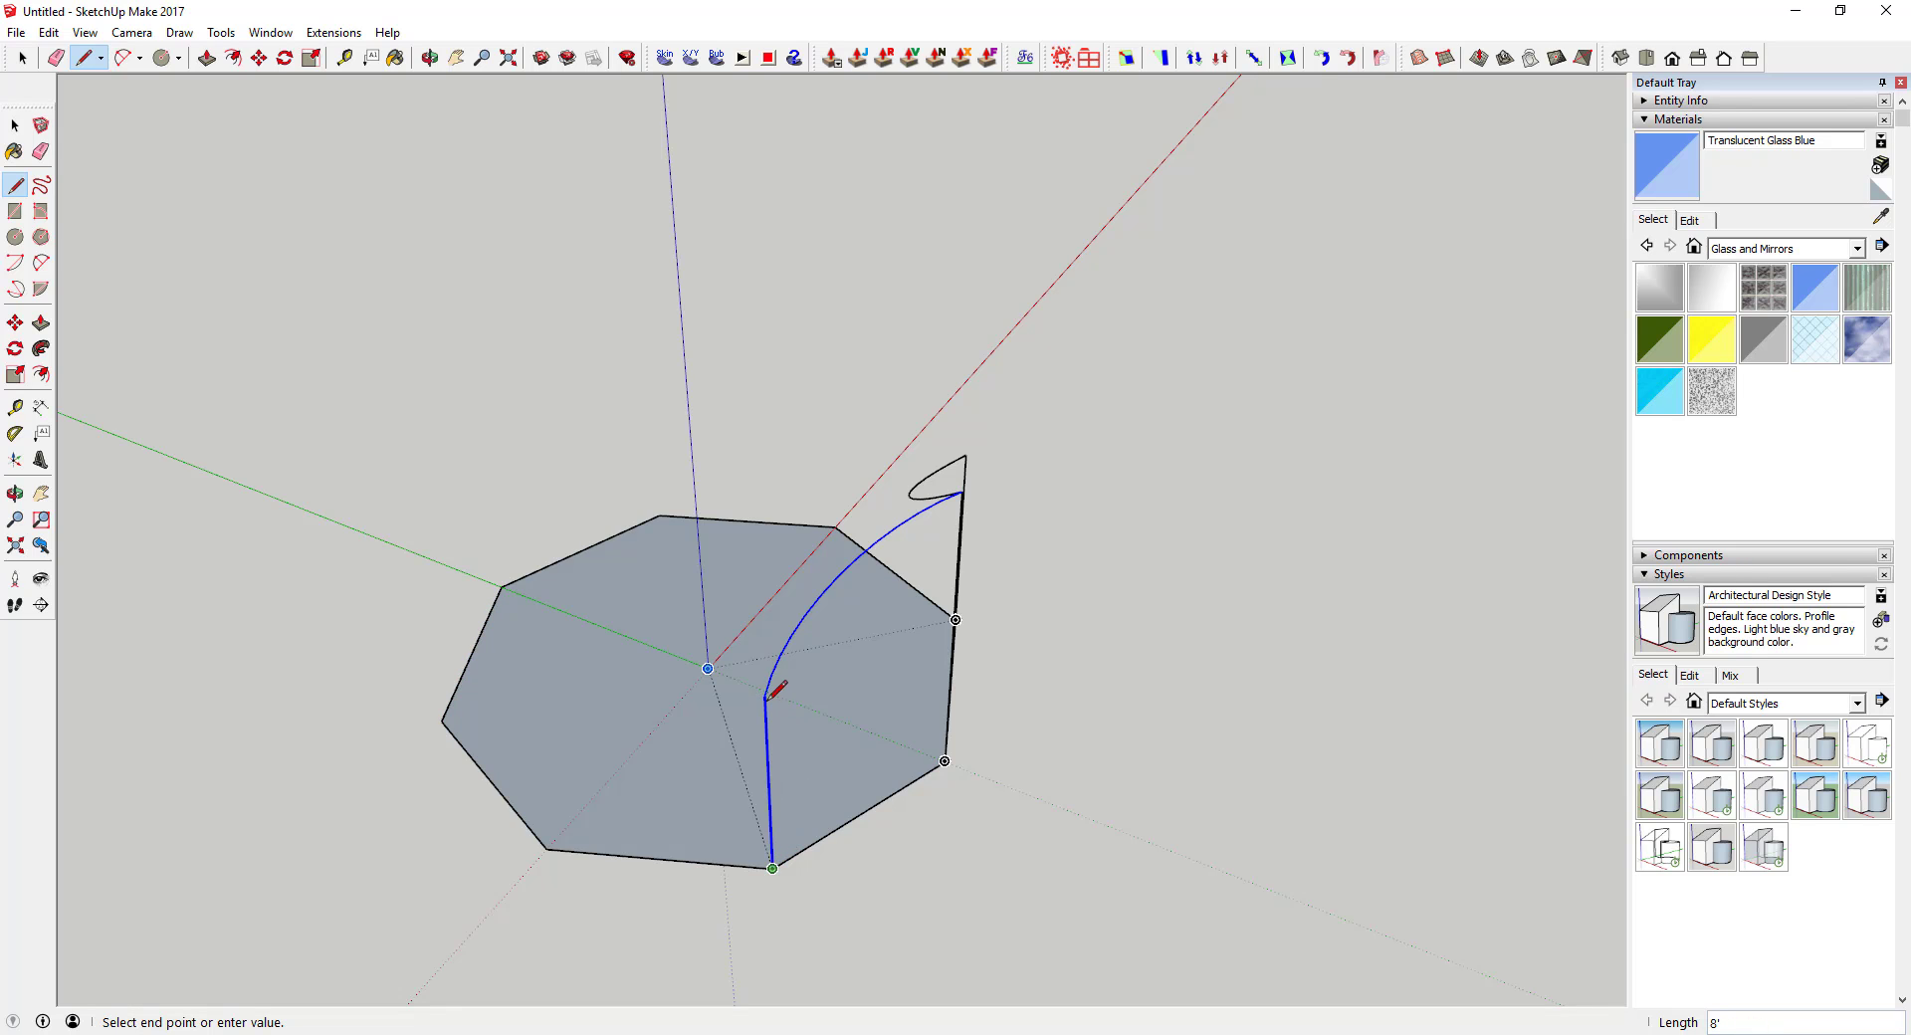
left_click(764, 696)
middle_click_drag(851, 715, 849, 484)
key("space")
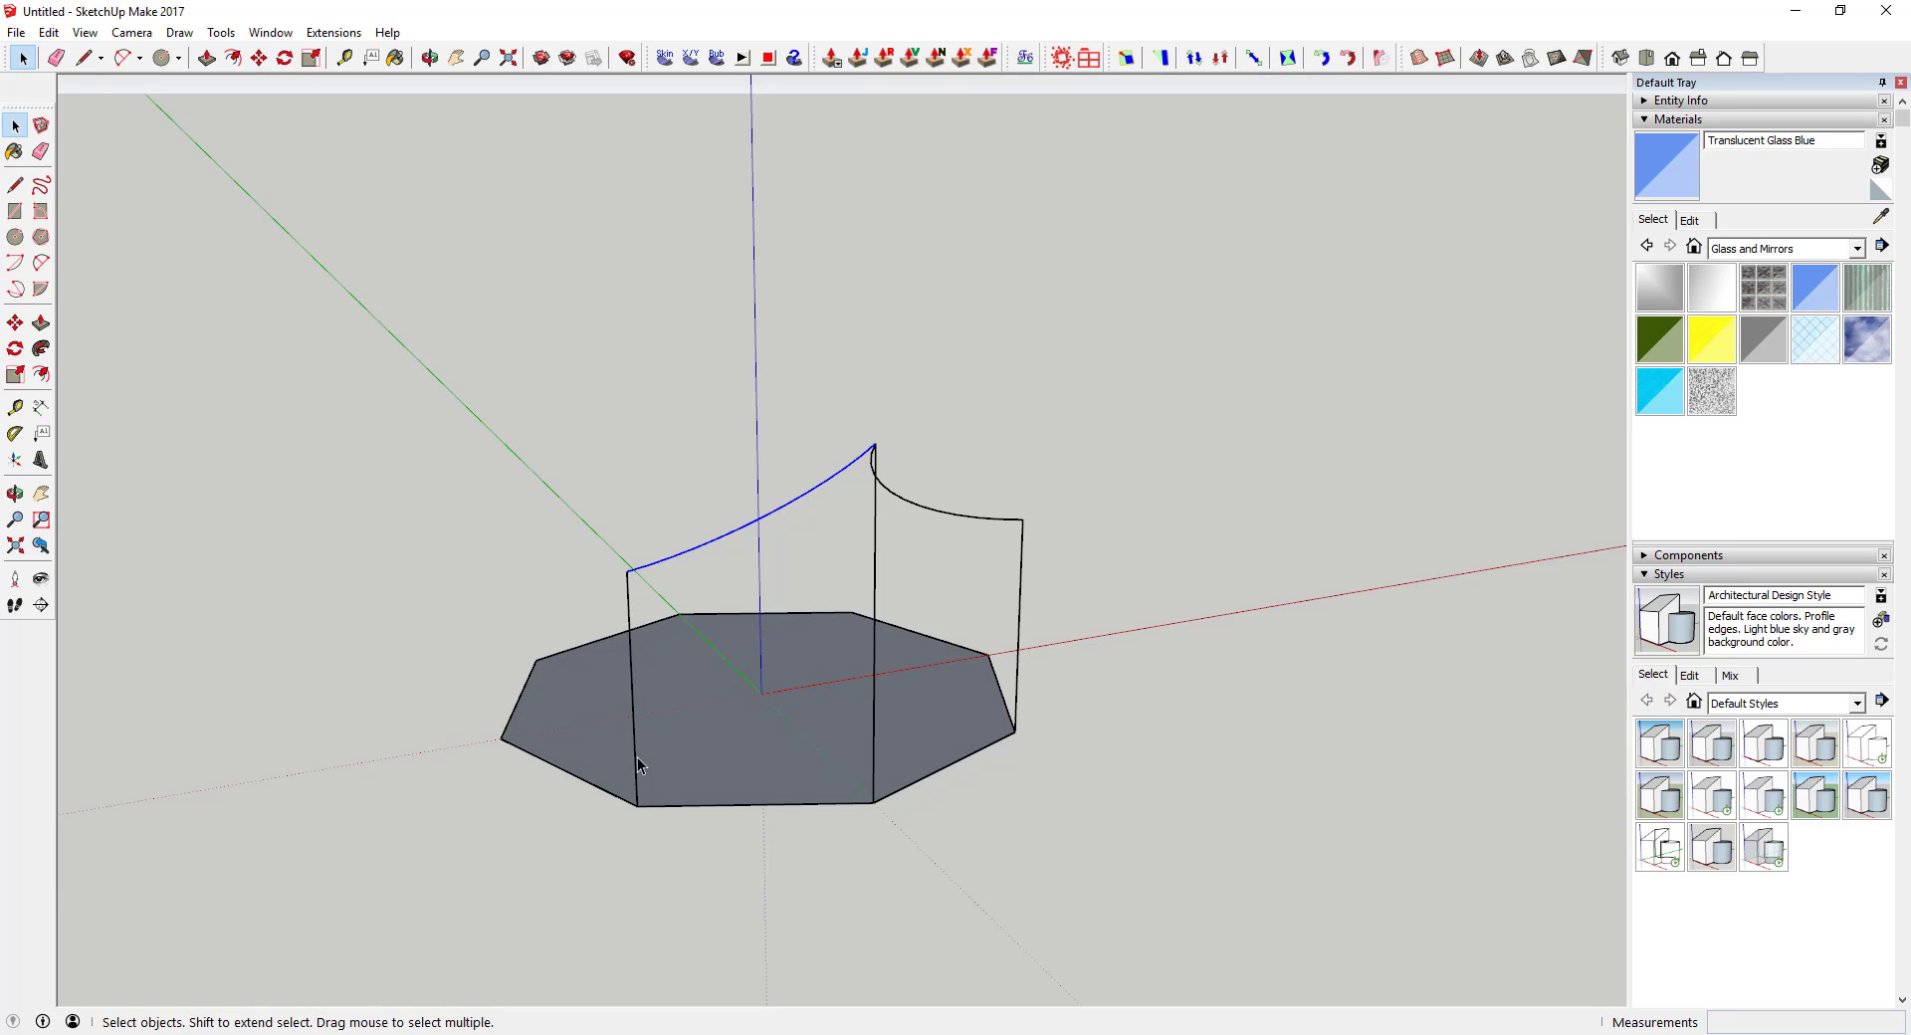
Save the model as "Soap Tensile Structure Tutorial"
middle_click_drag(999, 456, 923, 683)
scroll(924, 675, "down", 3)
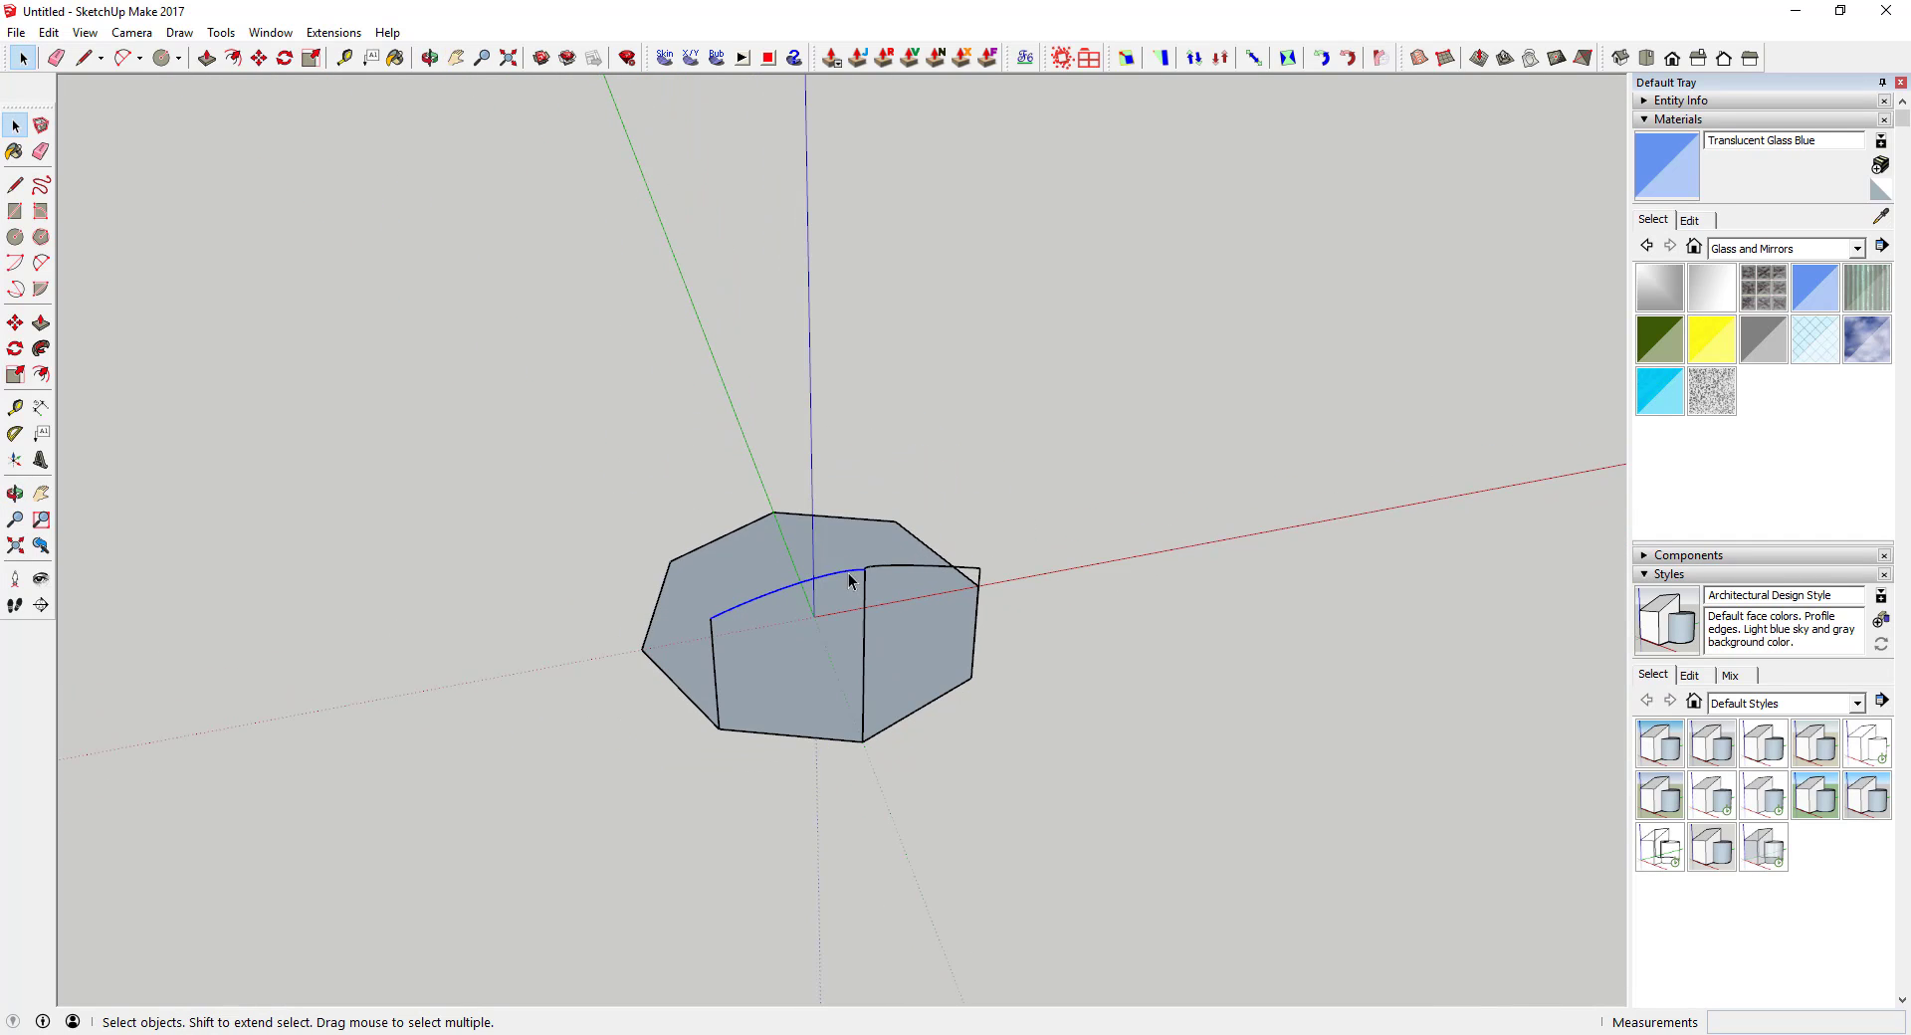
scroll(856, 615, "up", 2)
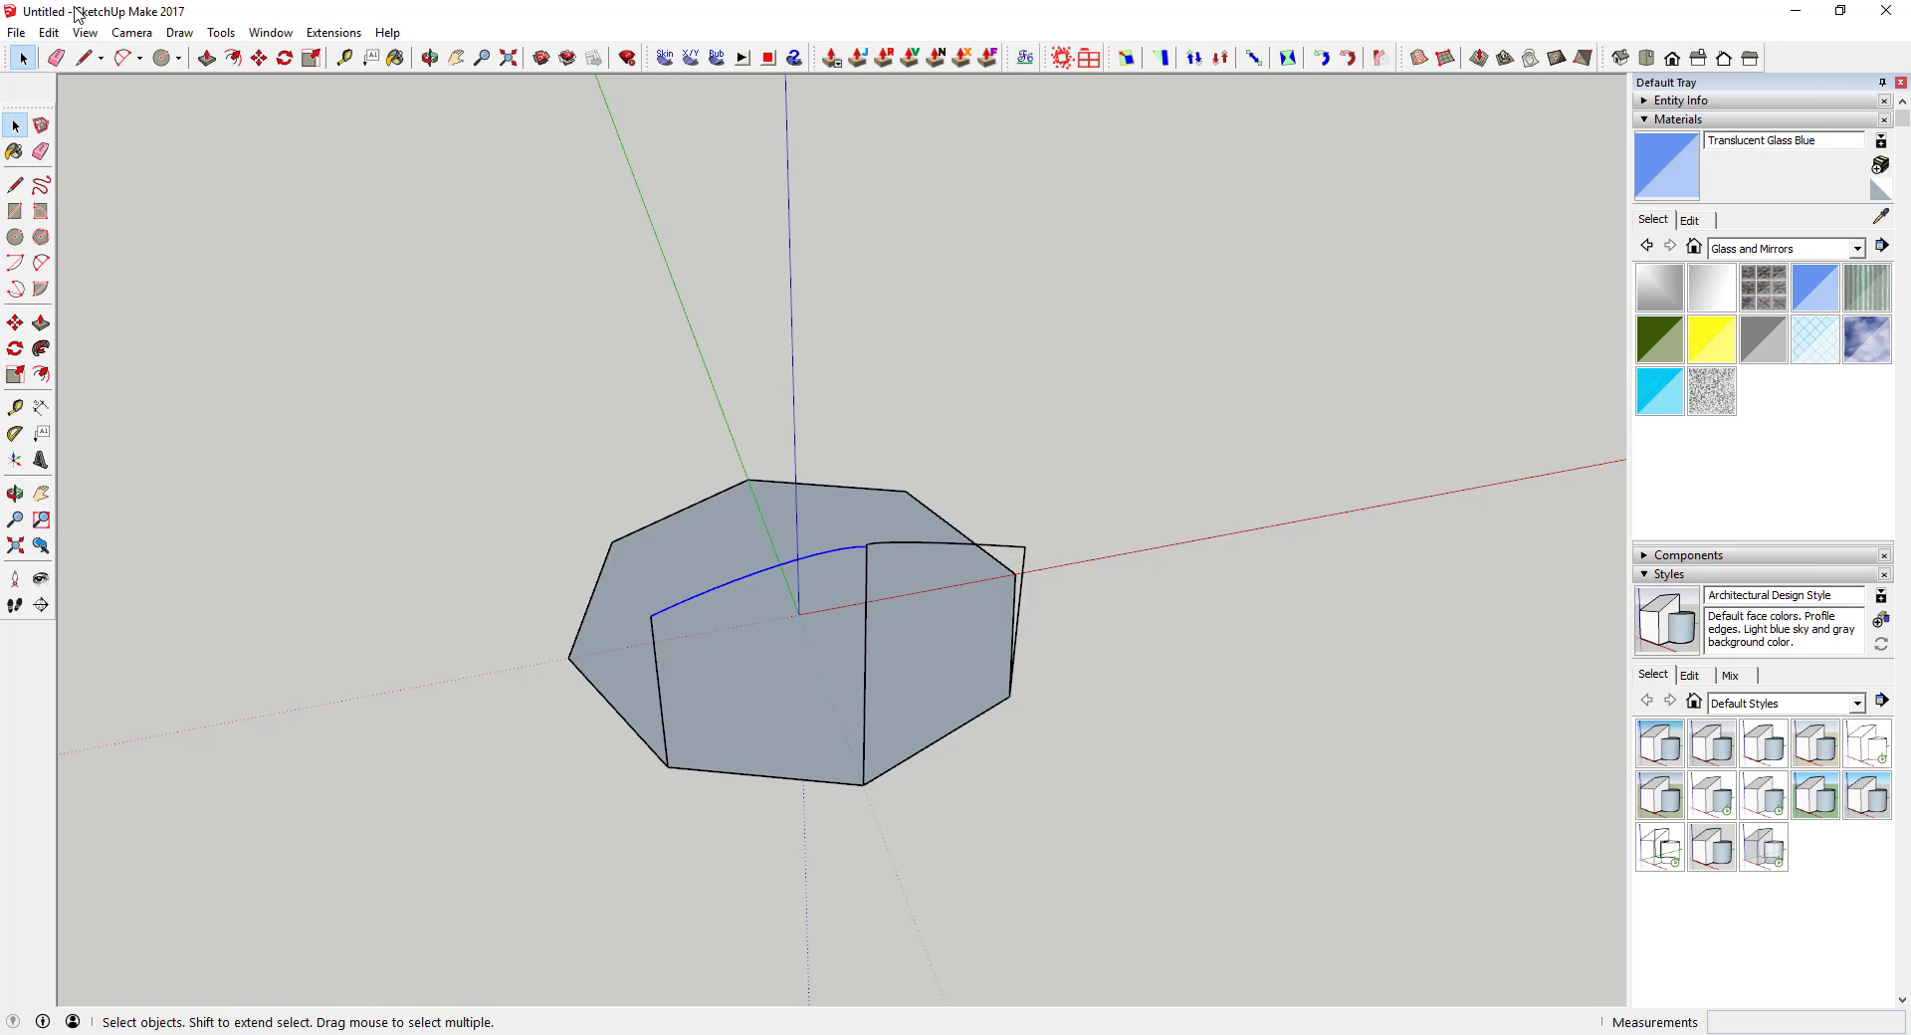
left_click(16, 32)
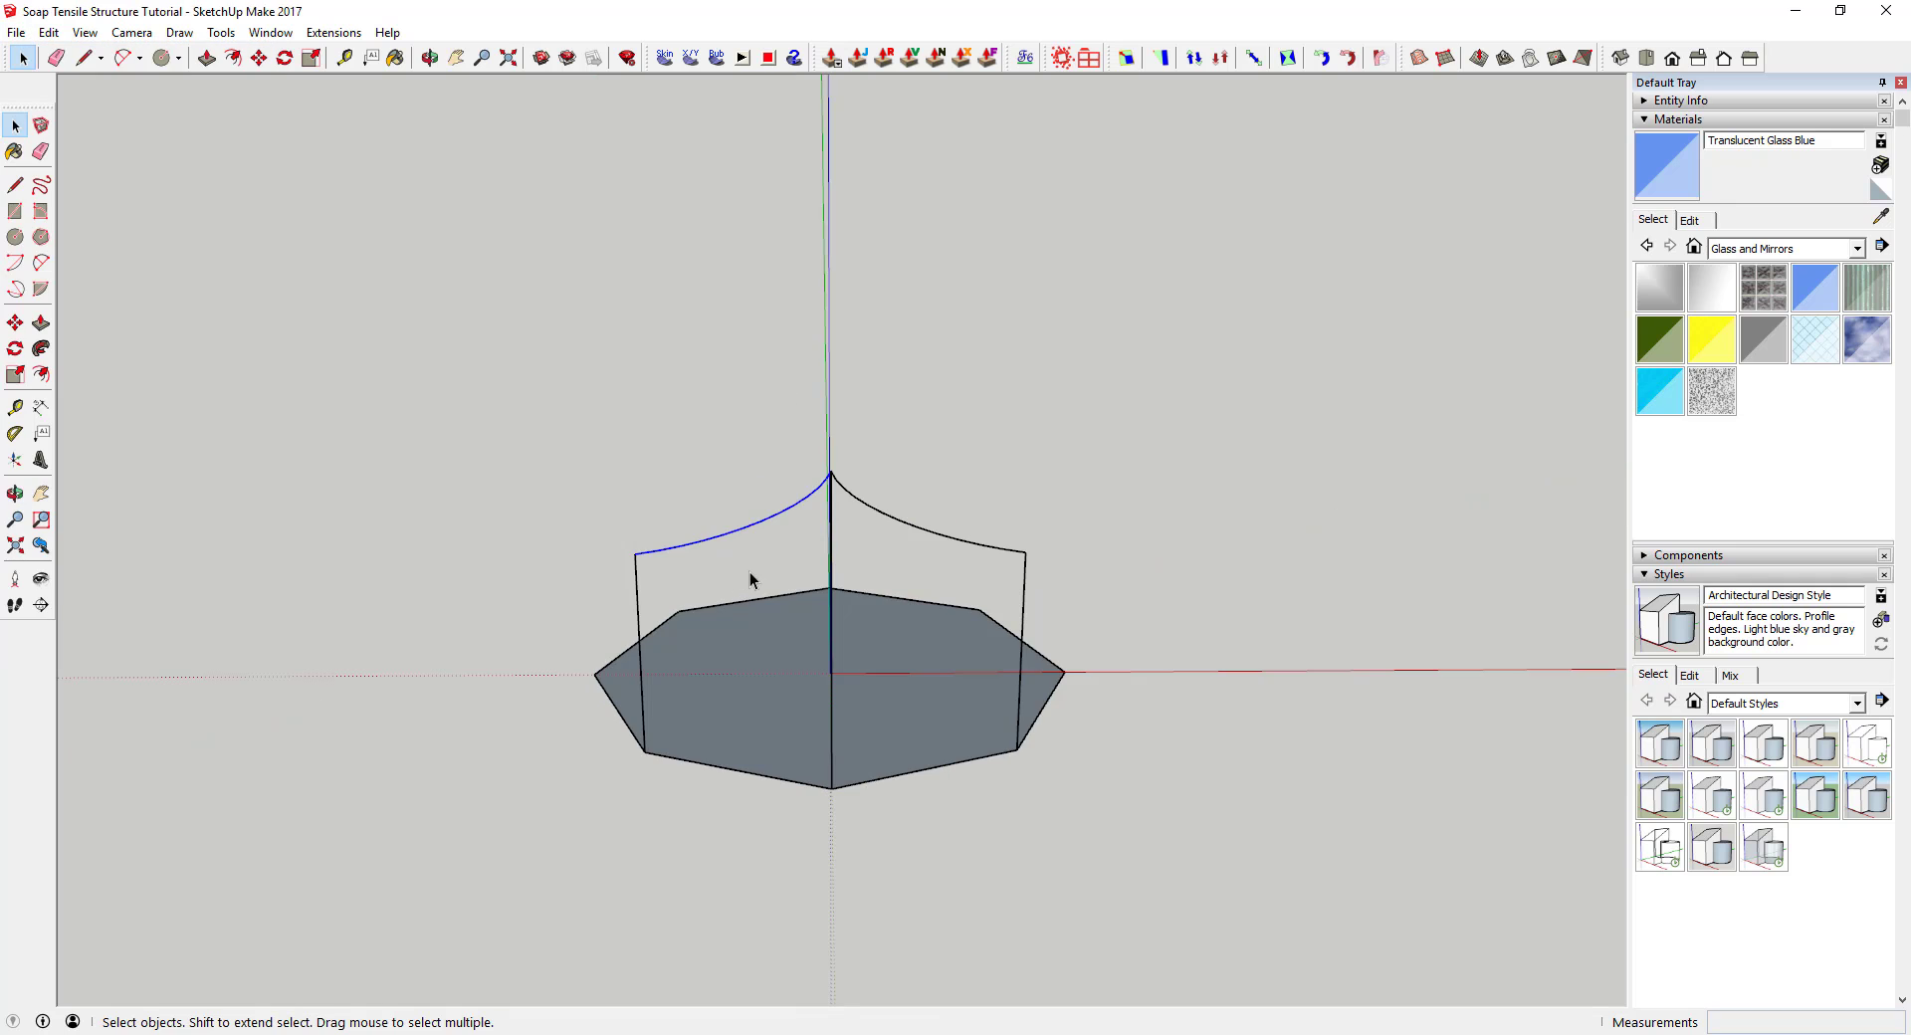
middle_click_drag(750, 579, 756, 408)
middle_click_drag(894, 585, 780, 547)
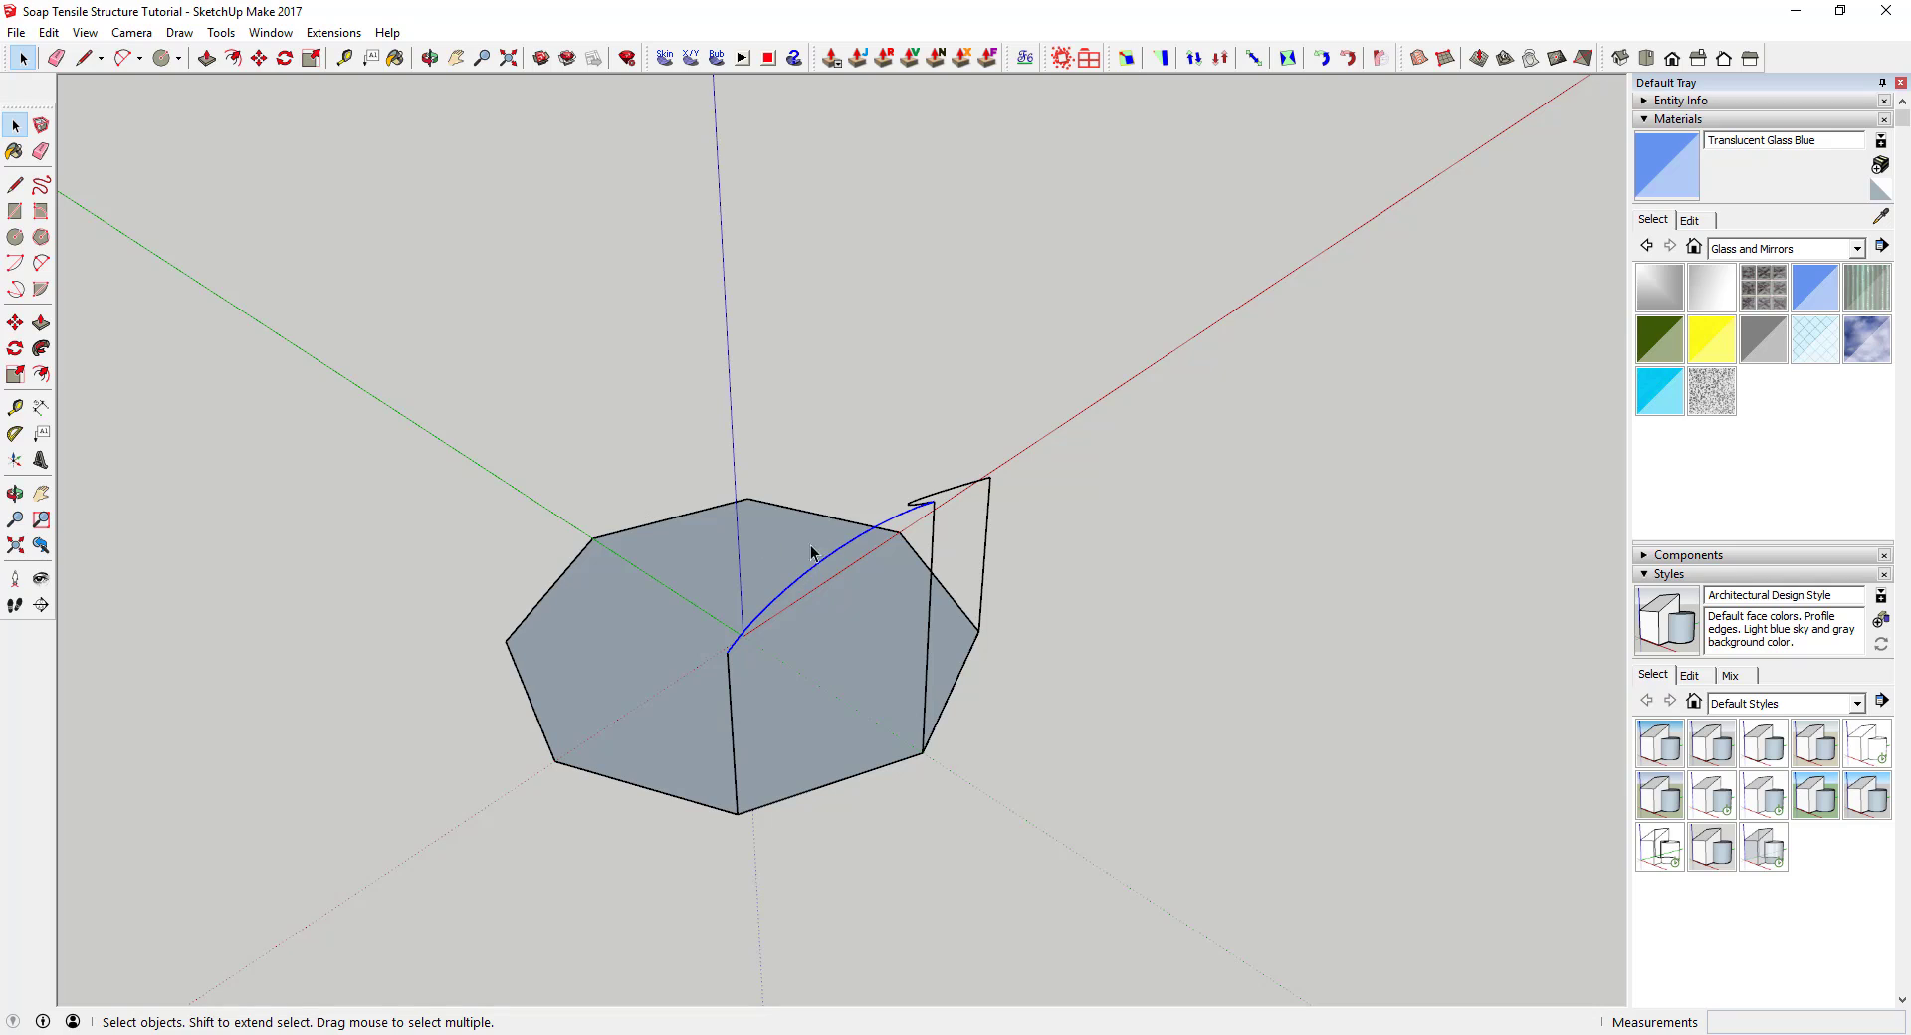
Rotate-copy the two arcs and their vertical supports 90° about the origin, with three copies (x3) around the octagon
left_click(933, 547, "shift")
left_click(734, 712, "shift")
middle_click_drag(988, 556, 790, 610)
key("q")
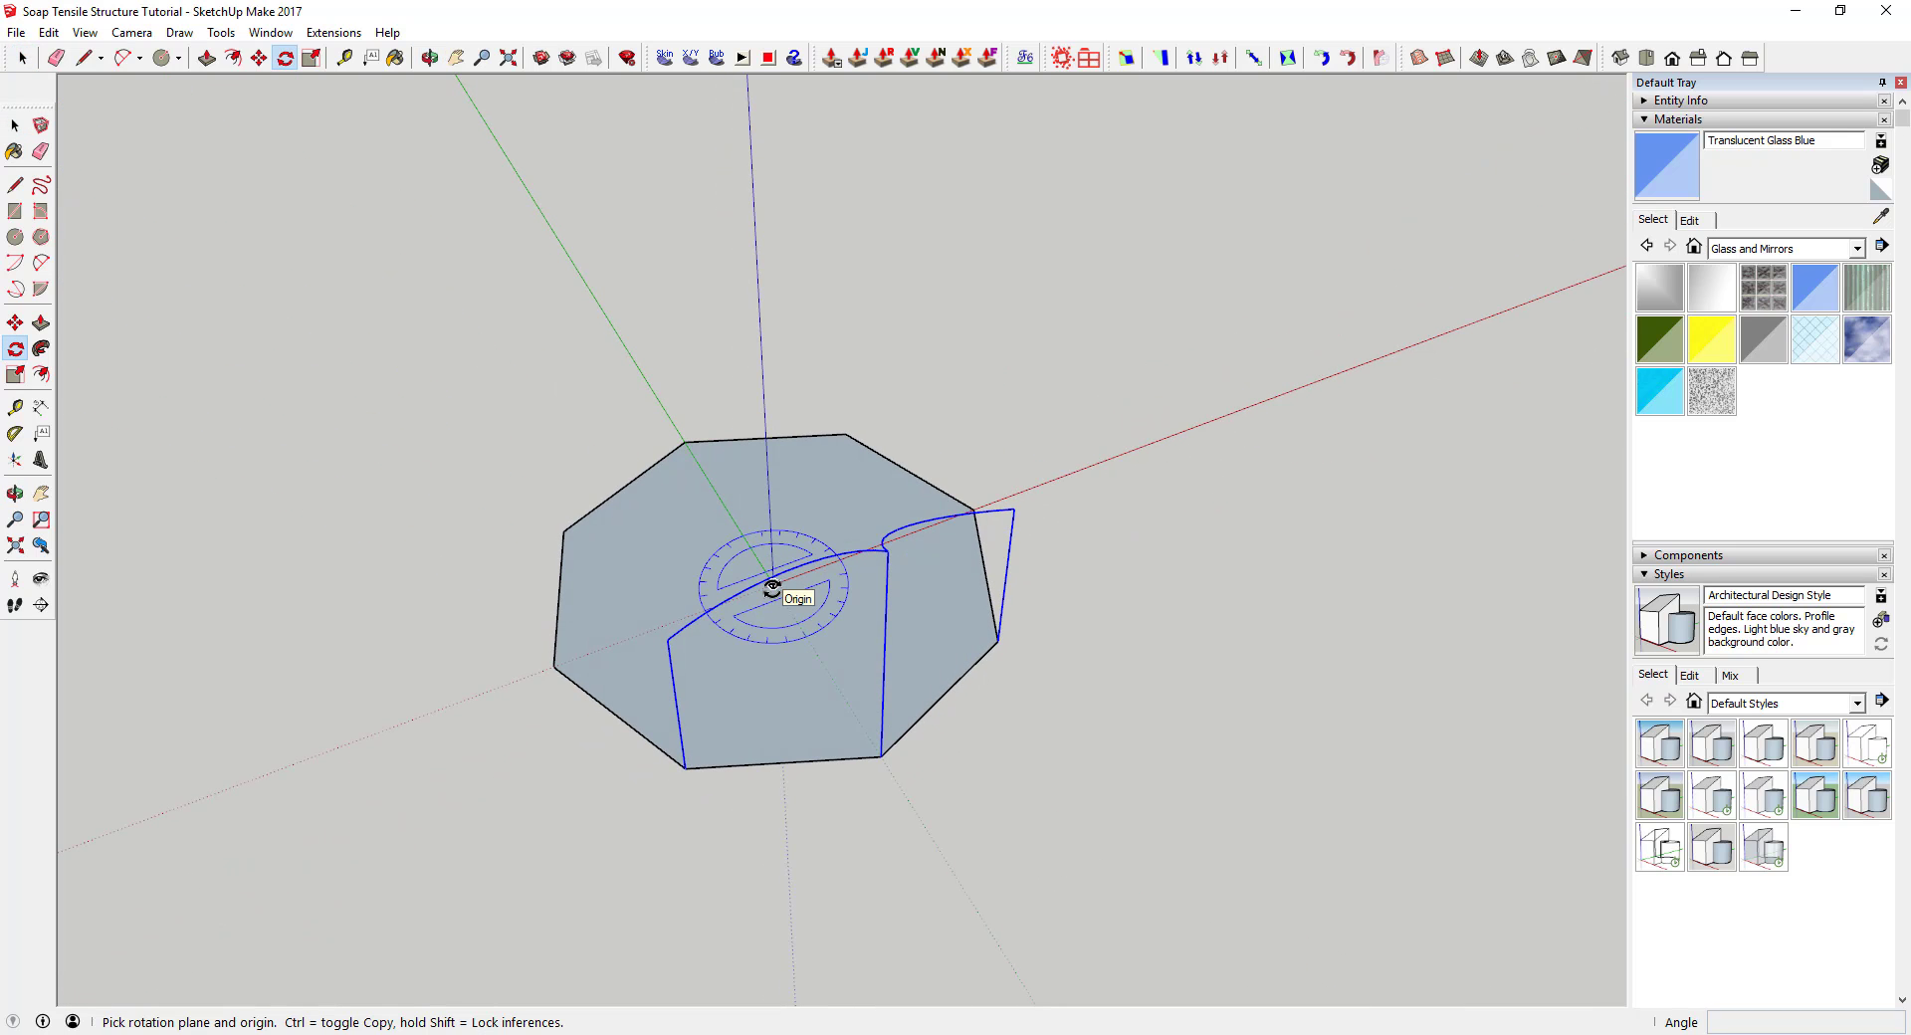
left_click(773, 584)
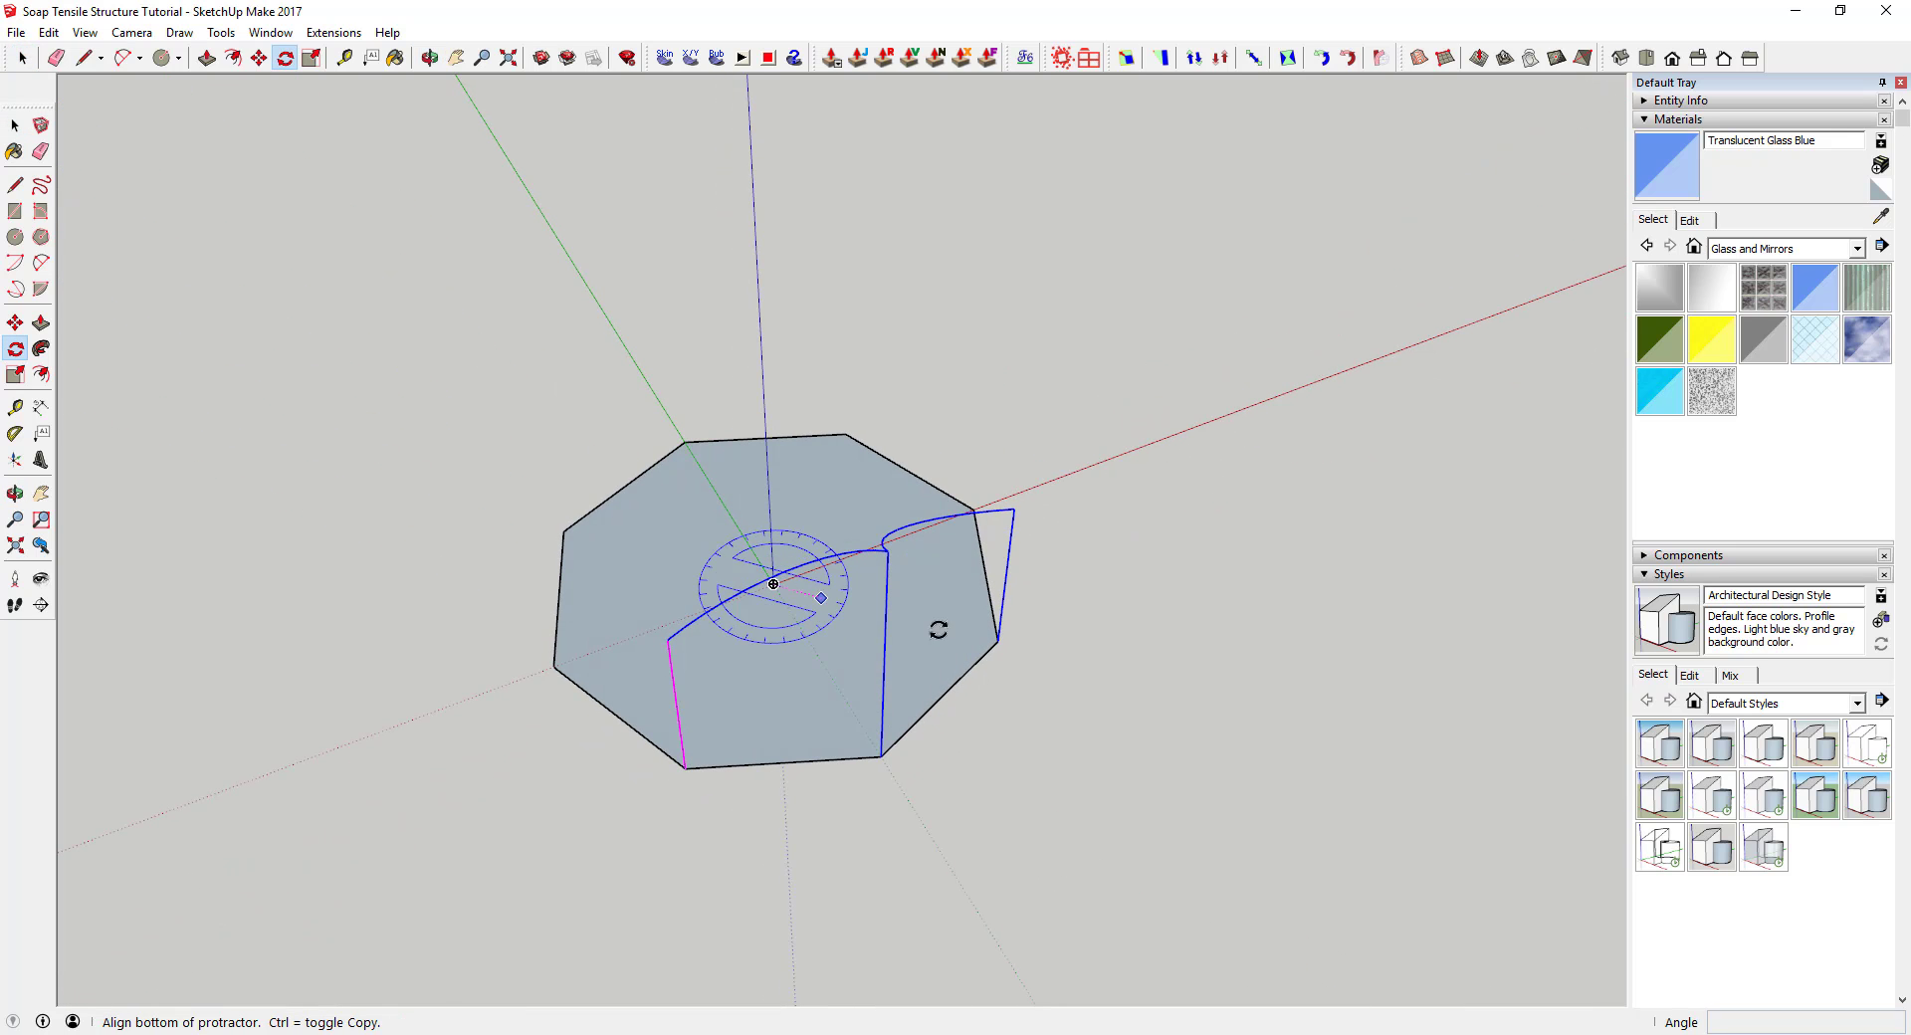
left_click(997, 639)
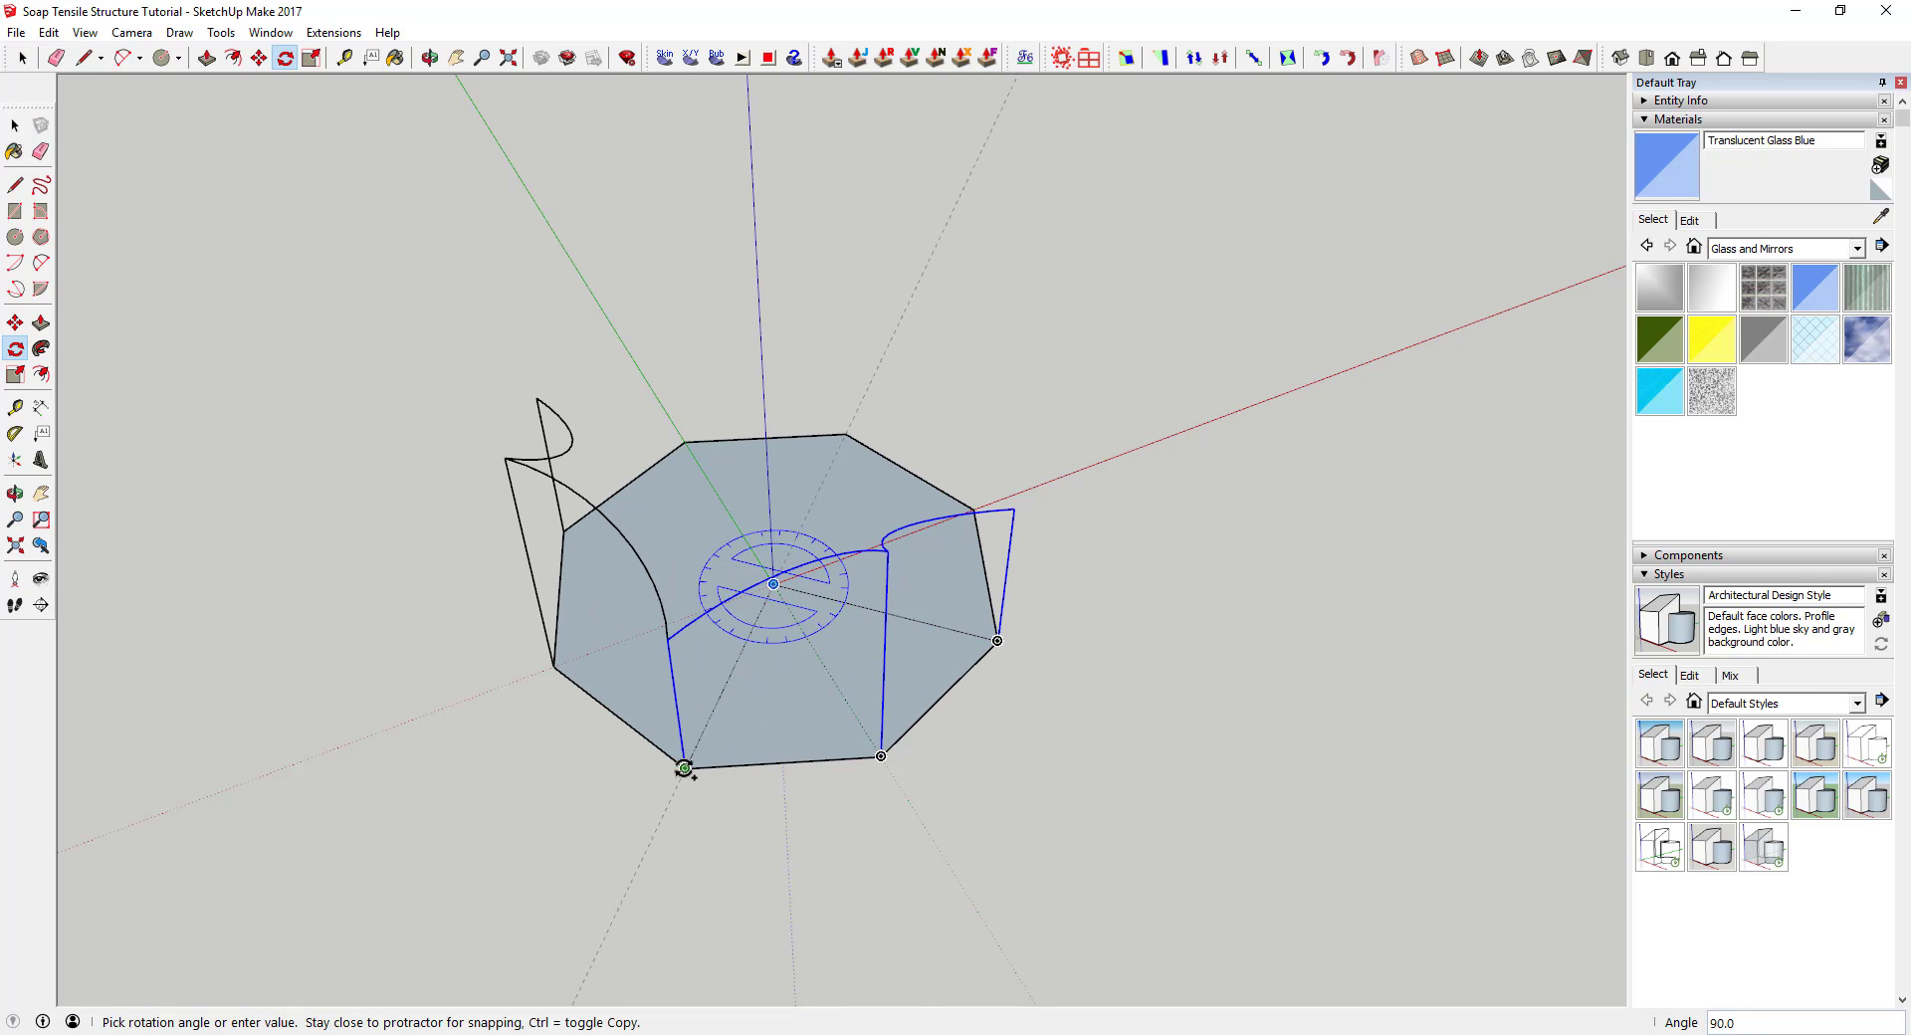
left_click(684, 768)
middle_click_drag(763, 826, 683, 781)
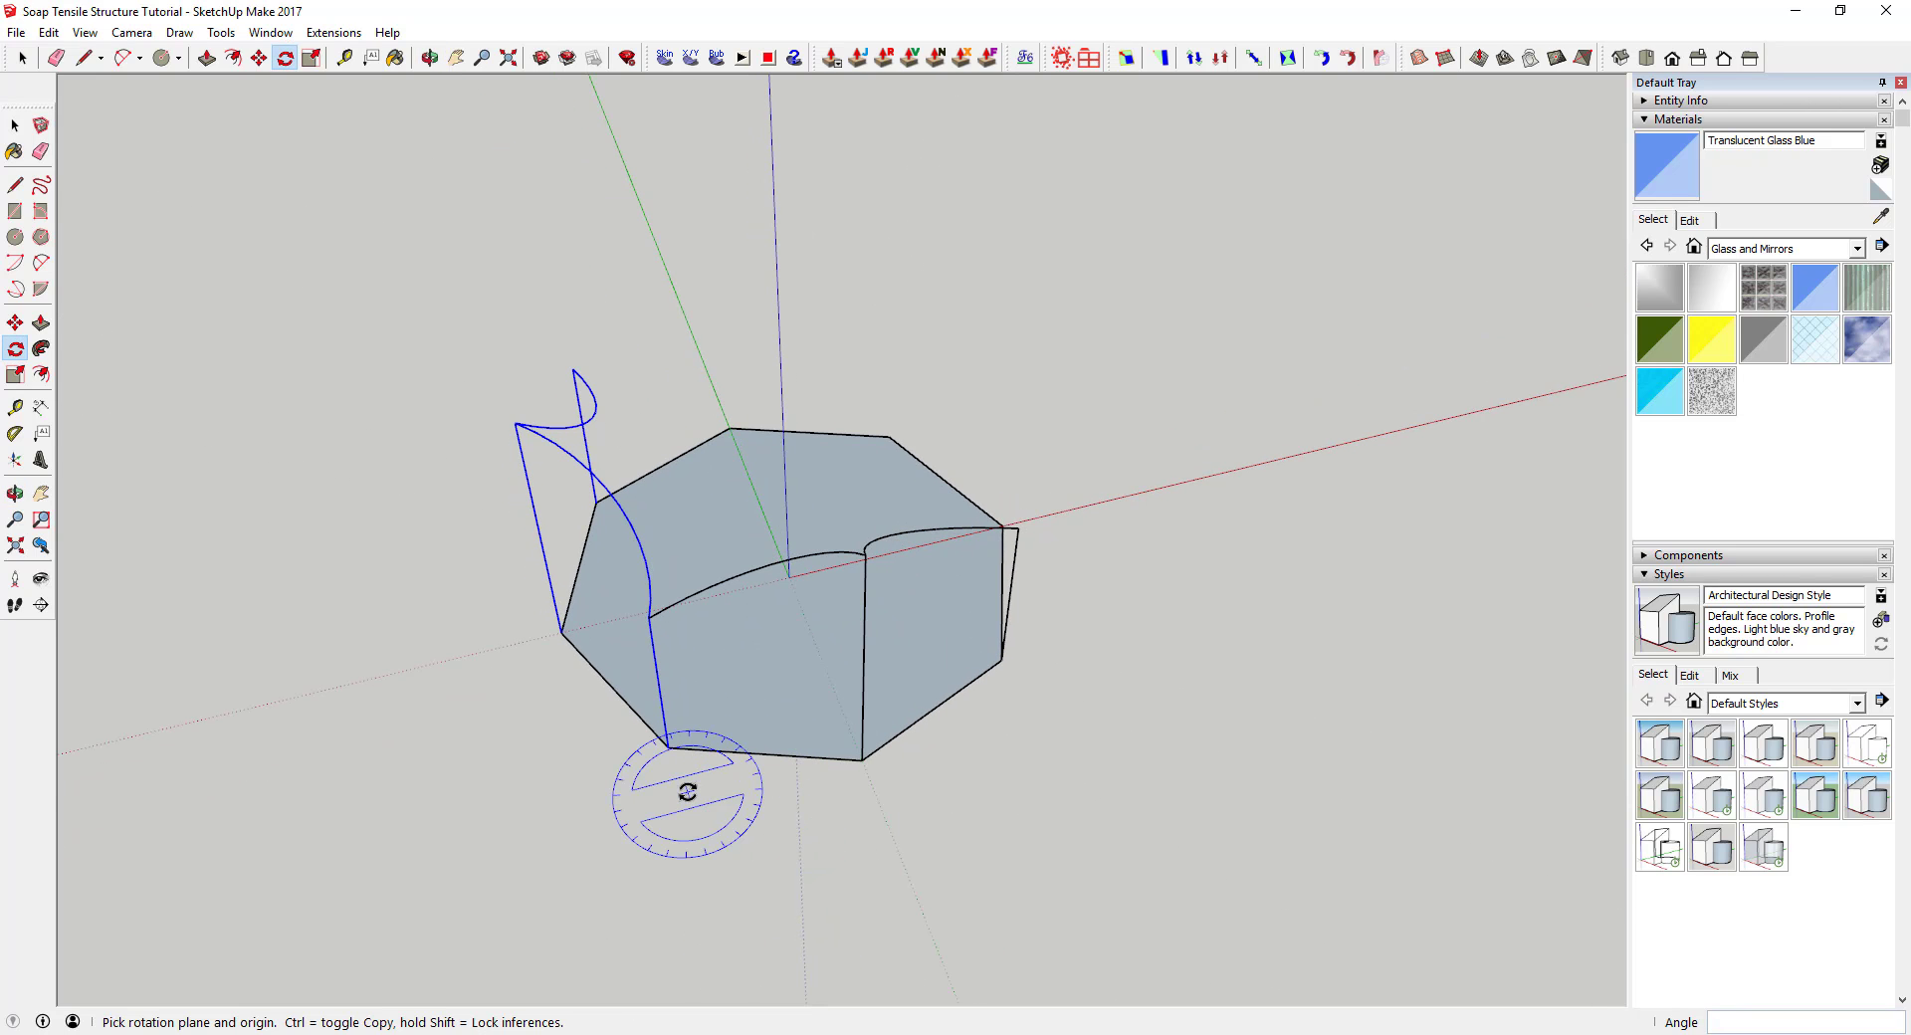
type("3")
key("Return")
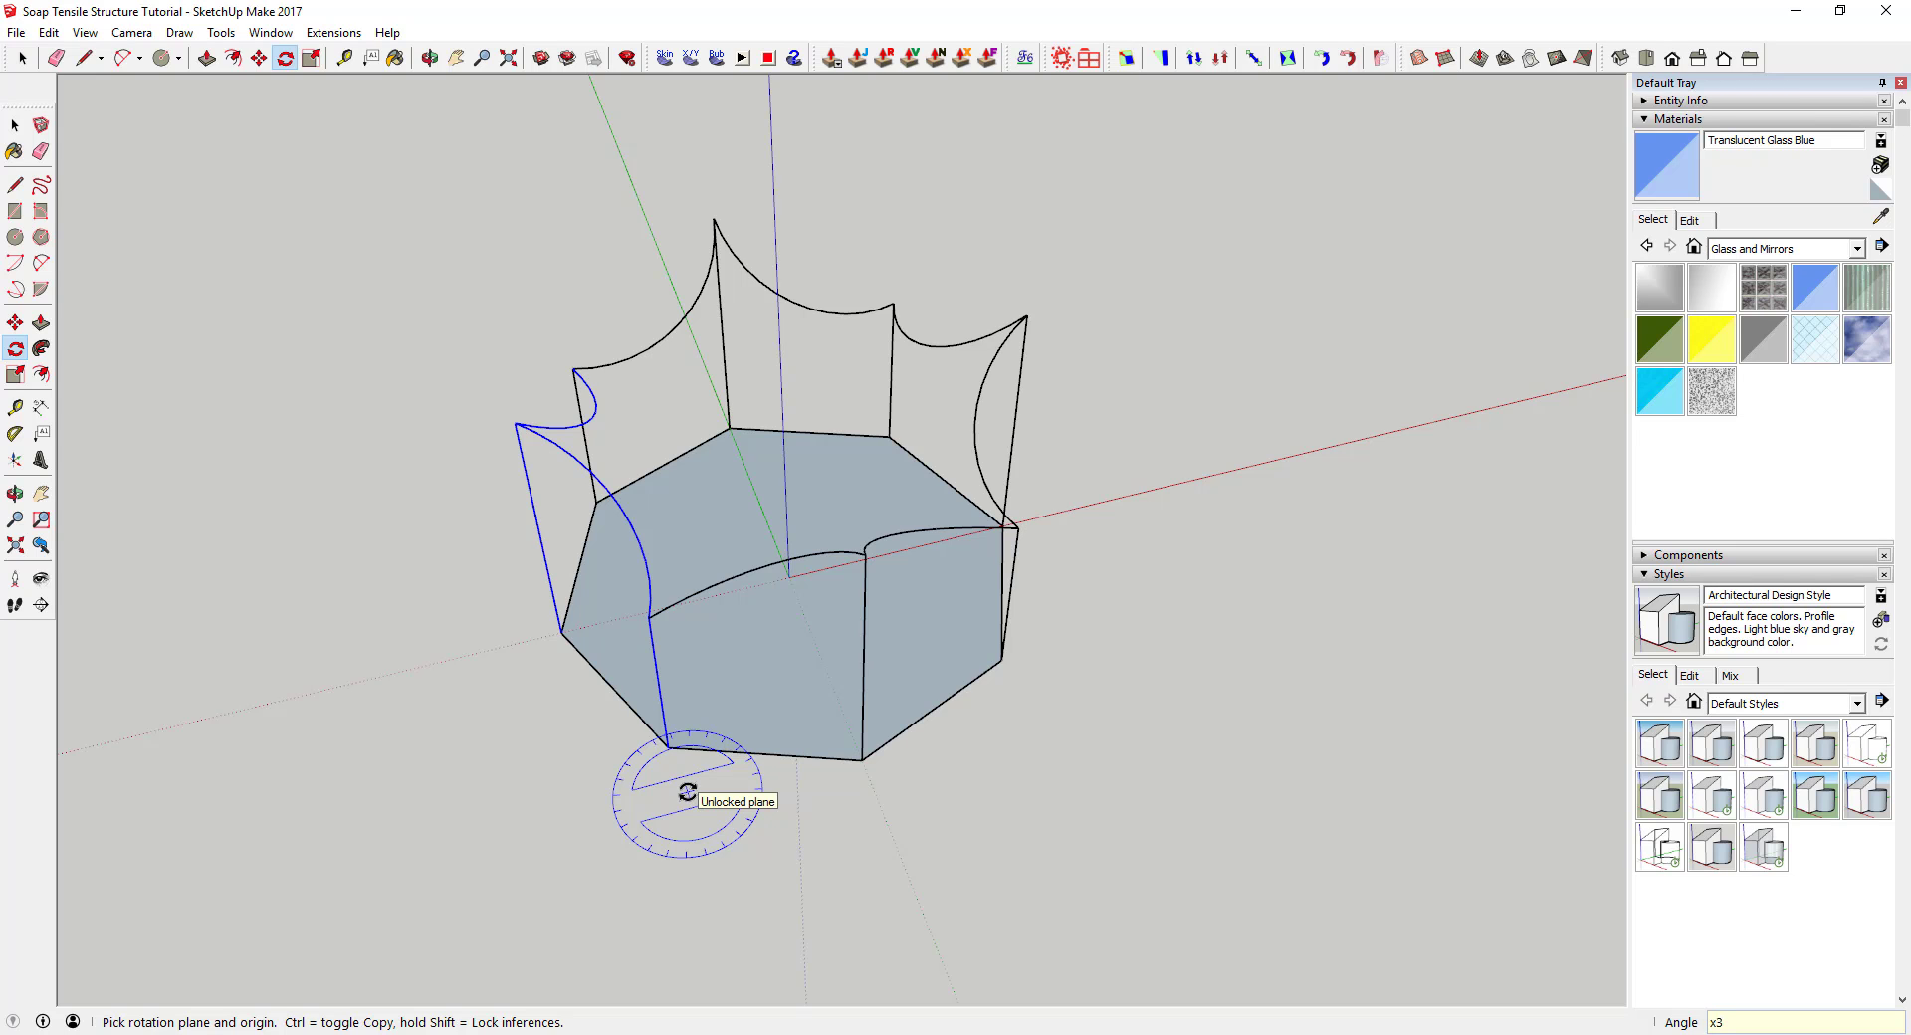
Compare the completed frame with the reference photo in the Photos window and return to SketchUp
middle_click_drag(786, 517, 440, 258)
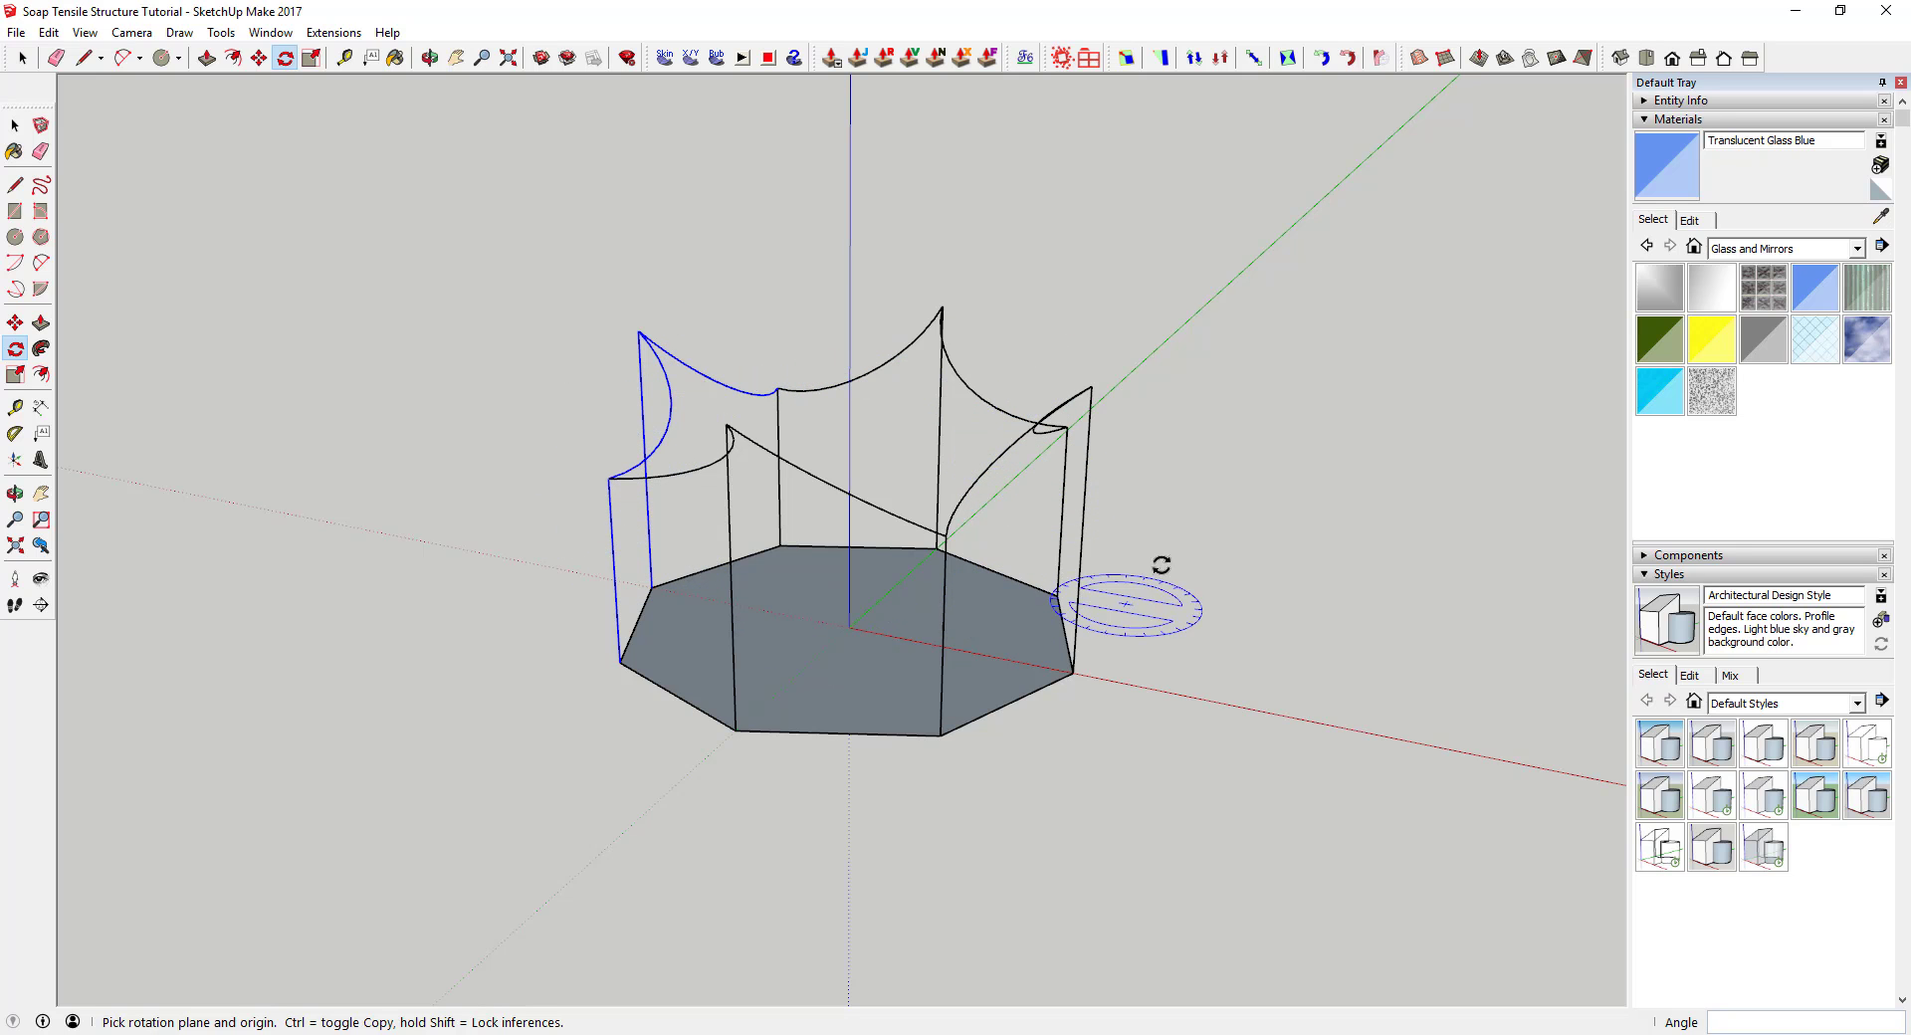
middle_click_drag(946, 563, 718, 434)
key("space")
scroll(811, 498, "down", 2)
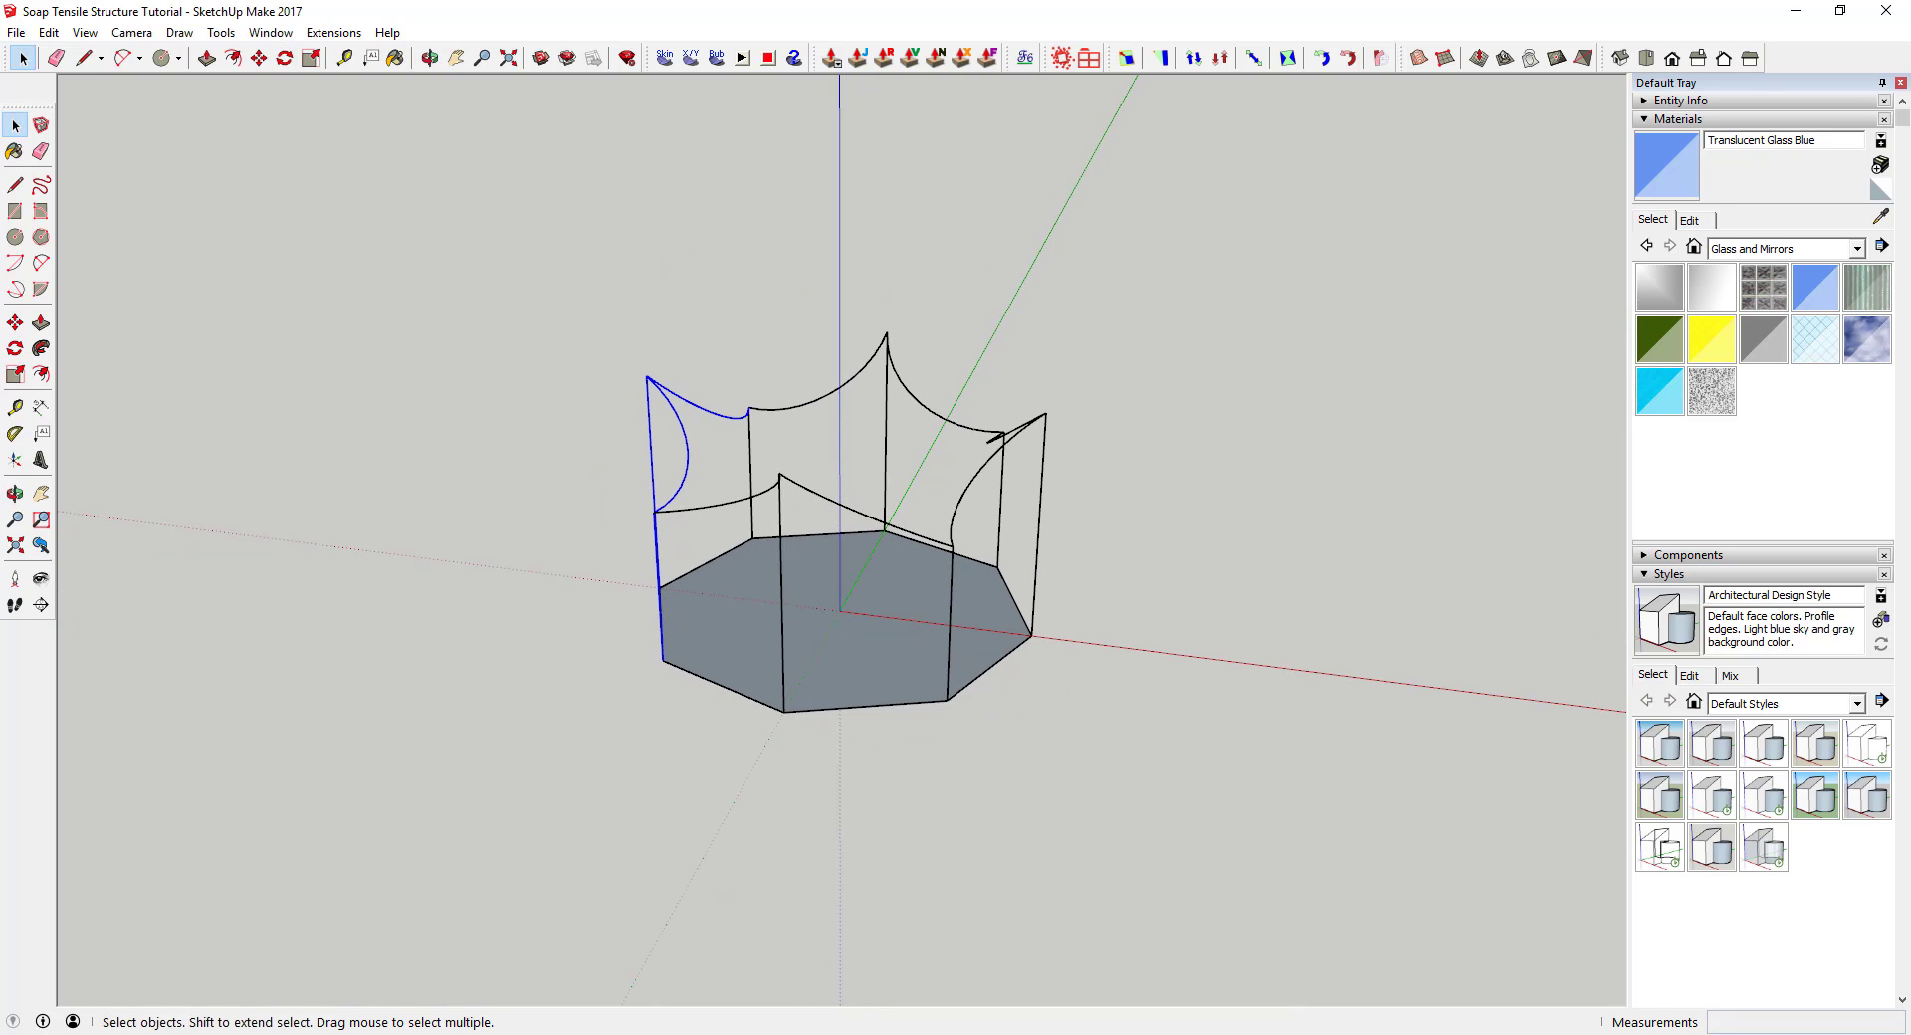
key("alt+Tab")
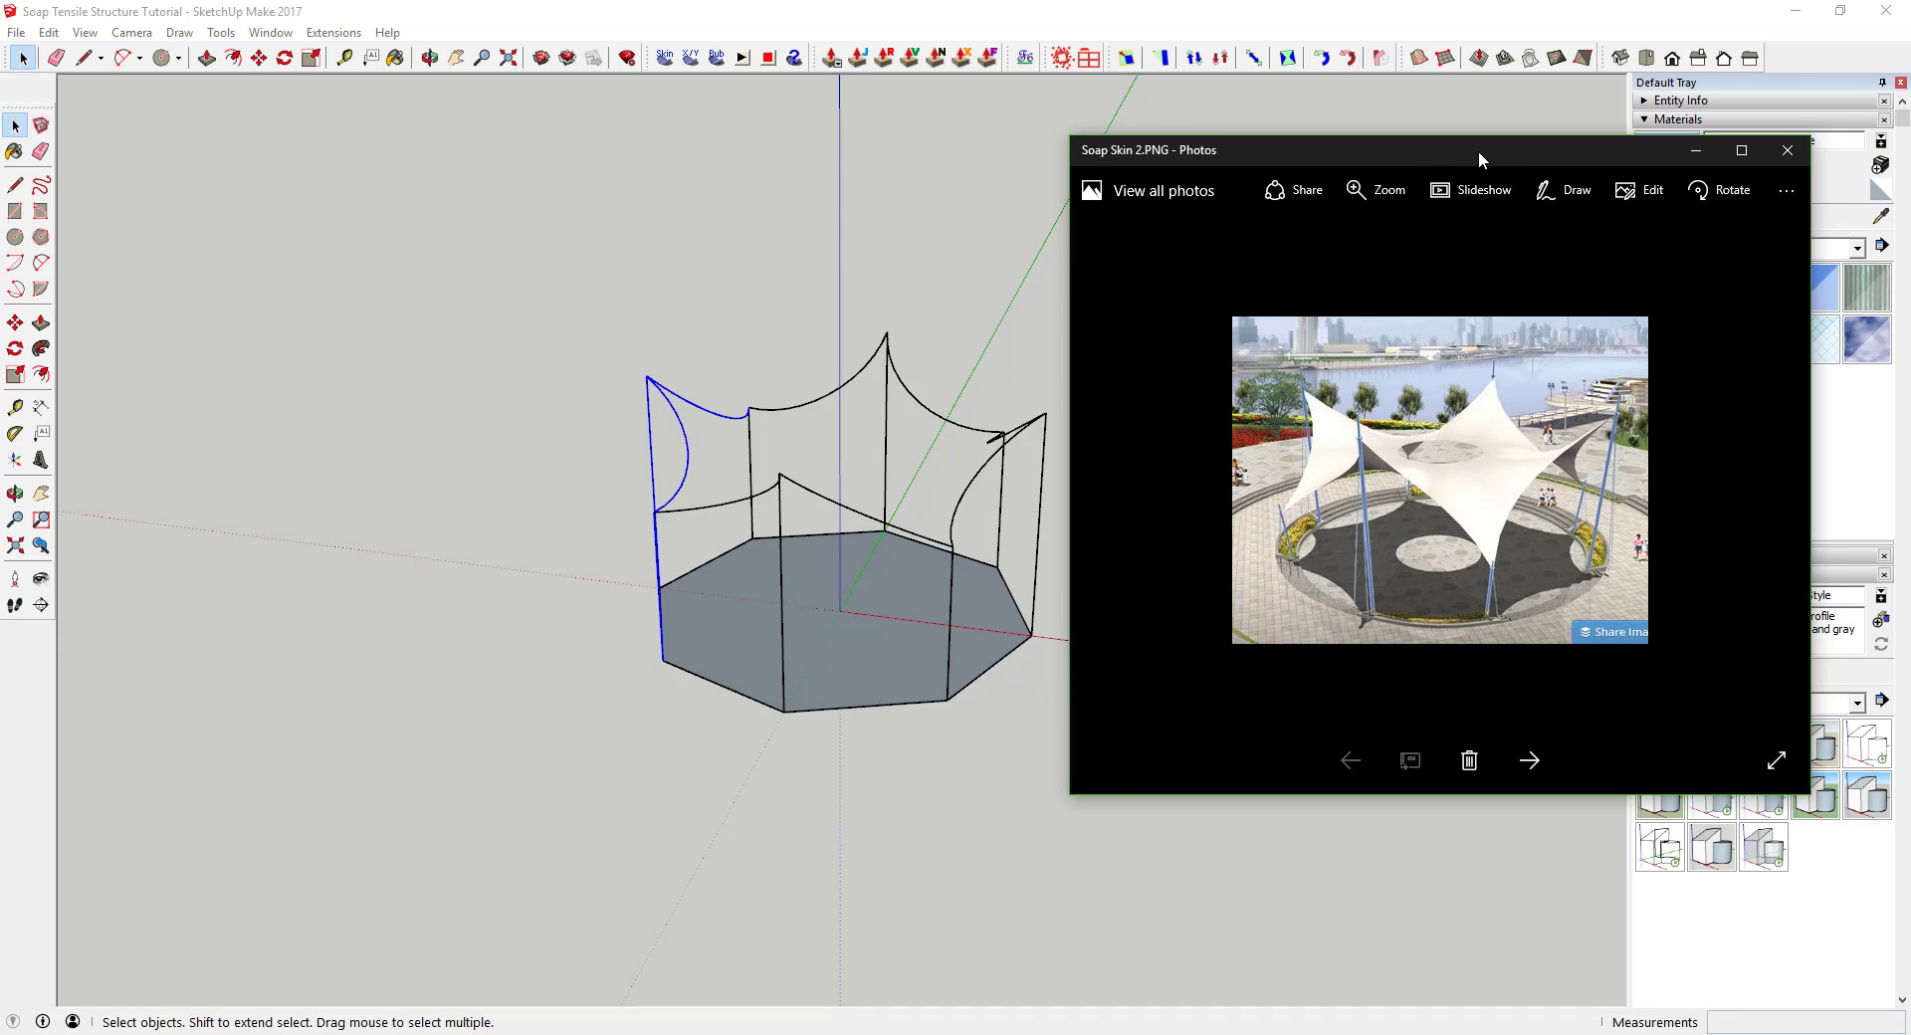
key("alt+Tab")
Generate a soap skin from the ring of upper edge arcs, using 20 net divisions
middle_click_drag(842, 610, 939, 367)
left_click_drag(498, 333, 1095, 494)
middle_click_drag(874, 446, 653, 348)
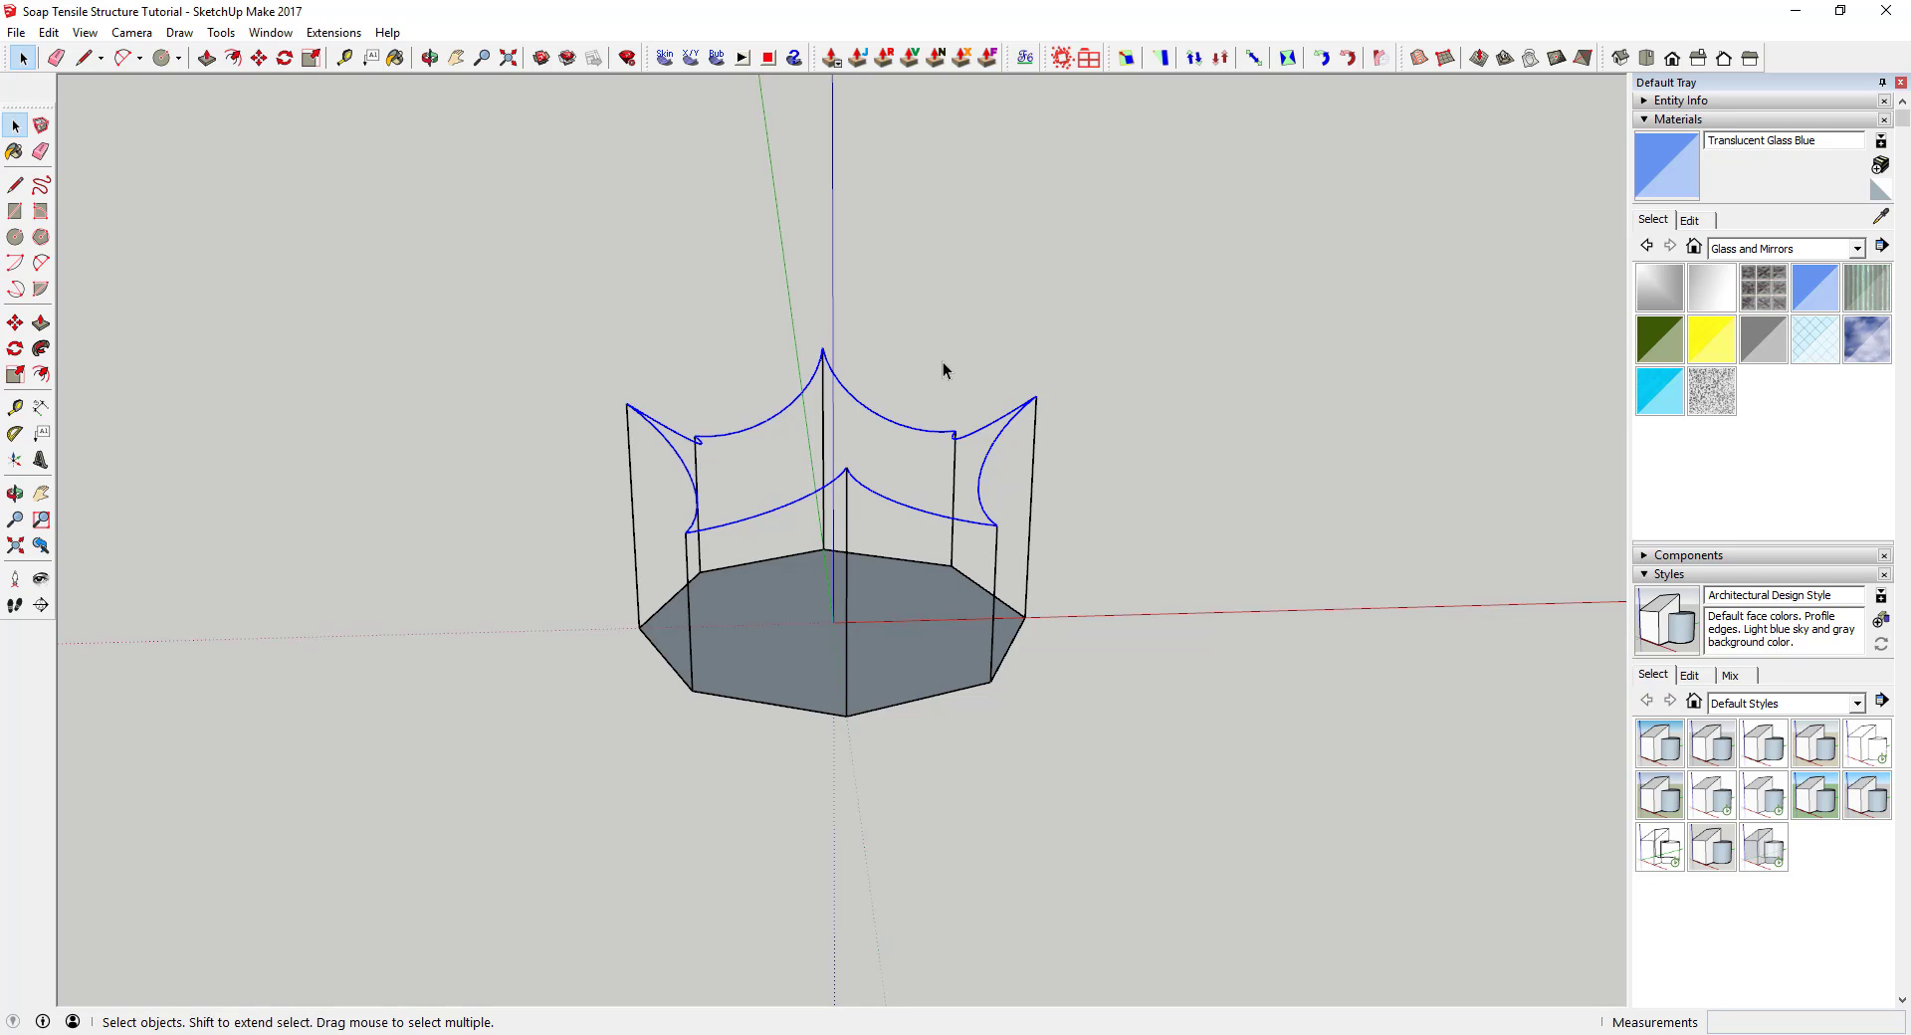
left_click(664, 62)
middle_click_drag(895, 367, 751, 559)
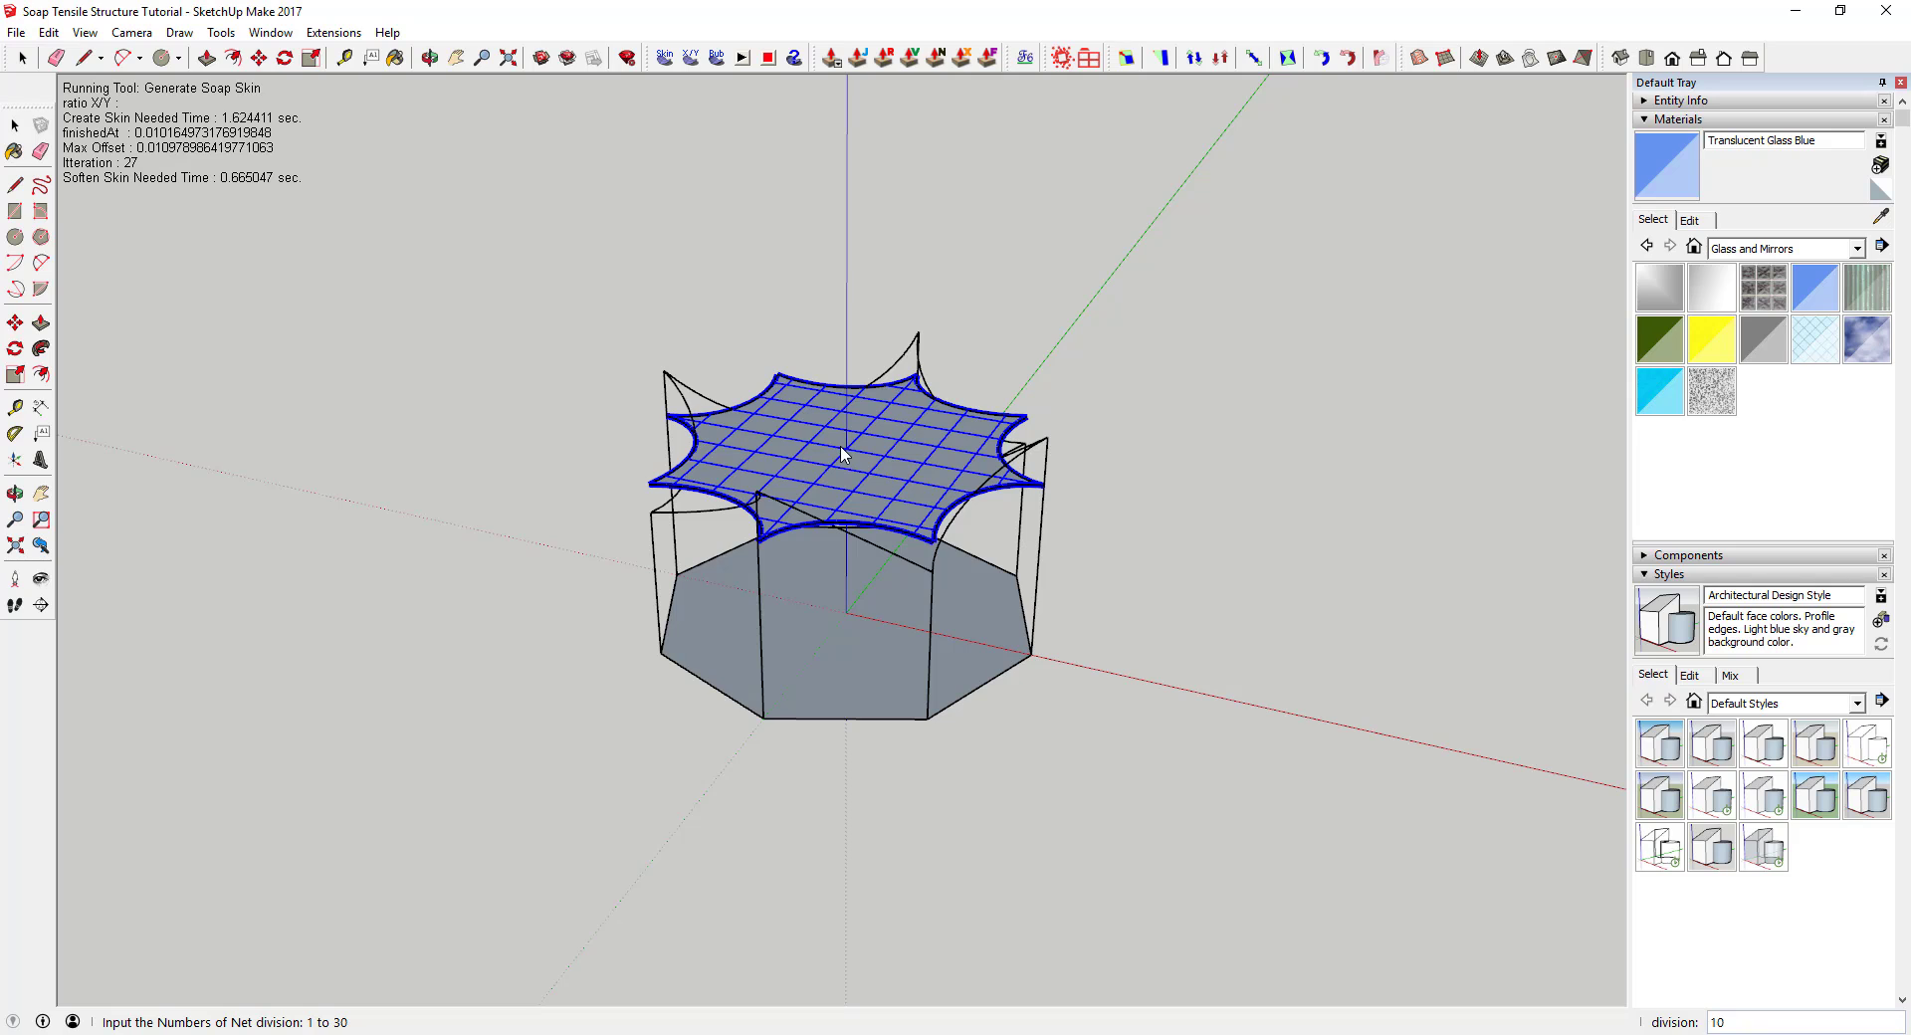
key("Return")
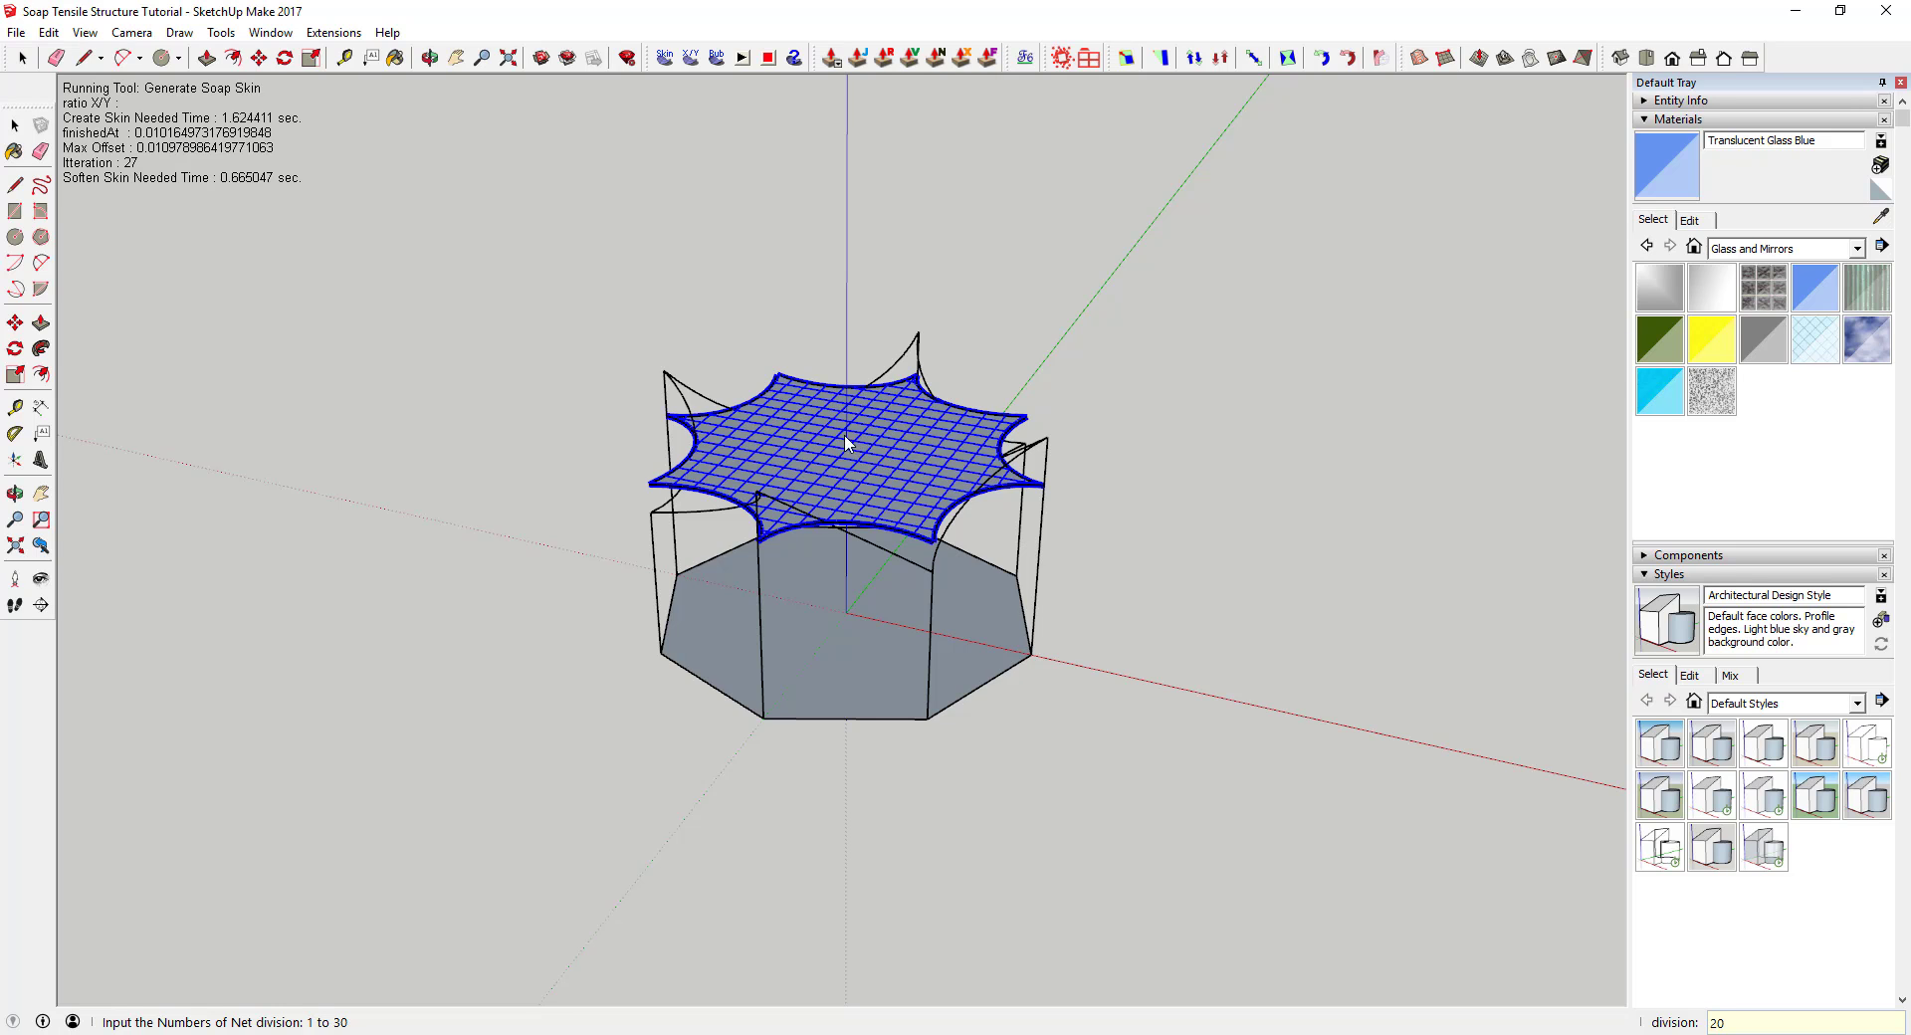
mouse_move(876, 491)
middle_mouse_down()
mouse_move(946, 478)
mouse_move(726, 424)
mouse_move(766, 448)
middle_mouse_up()
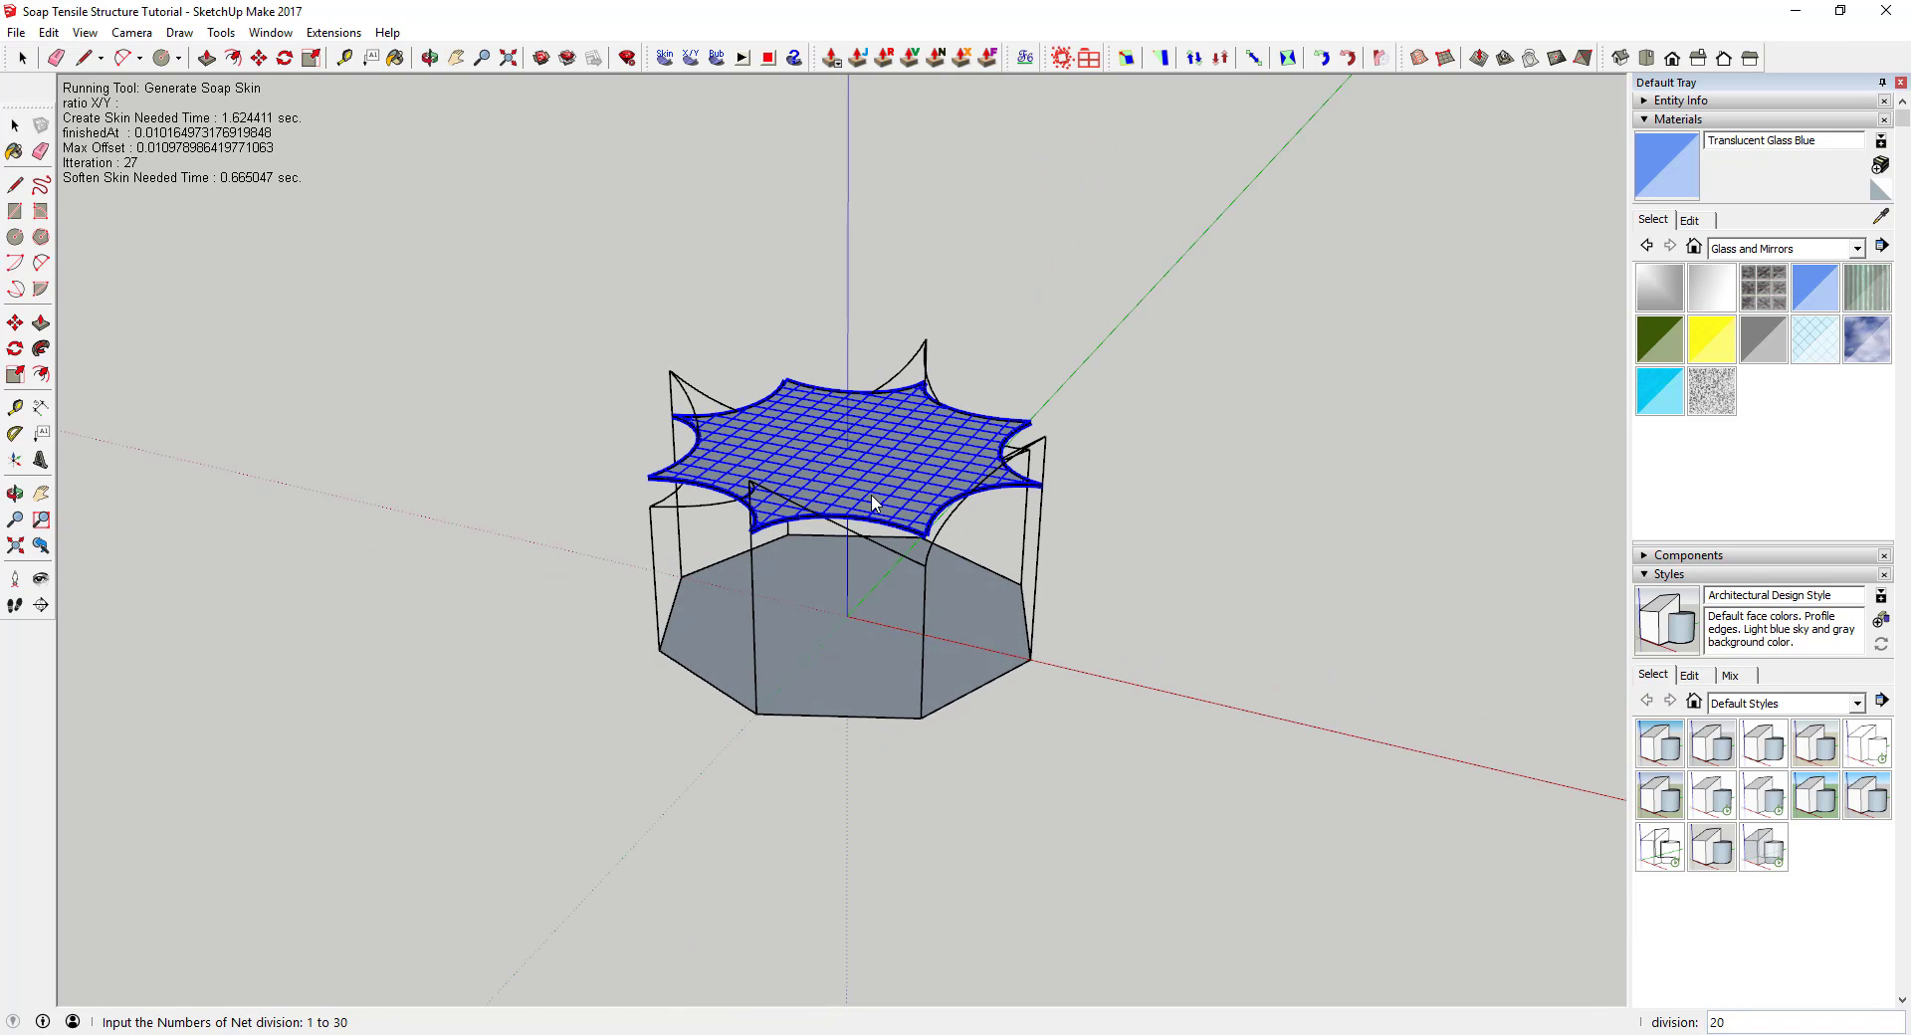
key("Return")
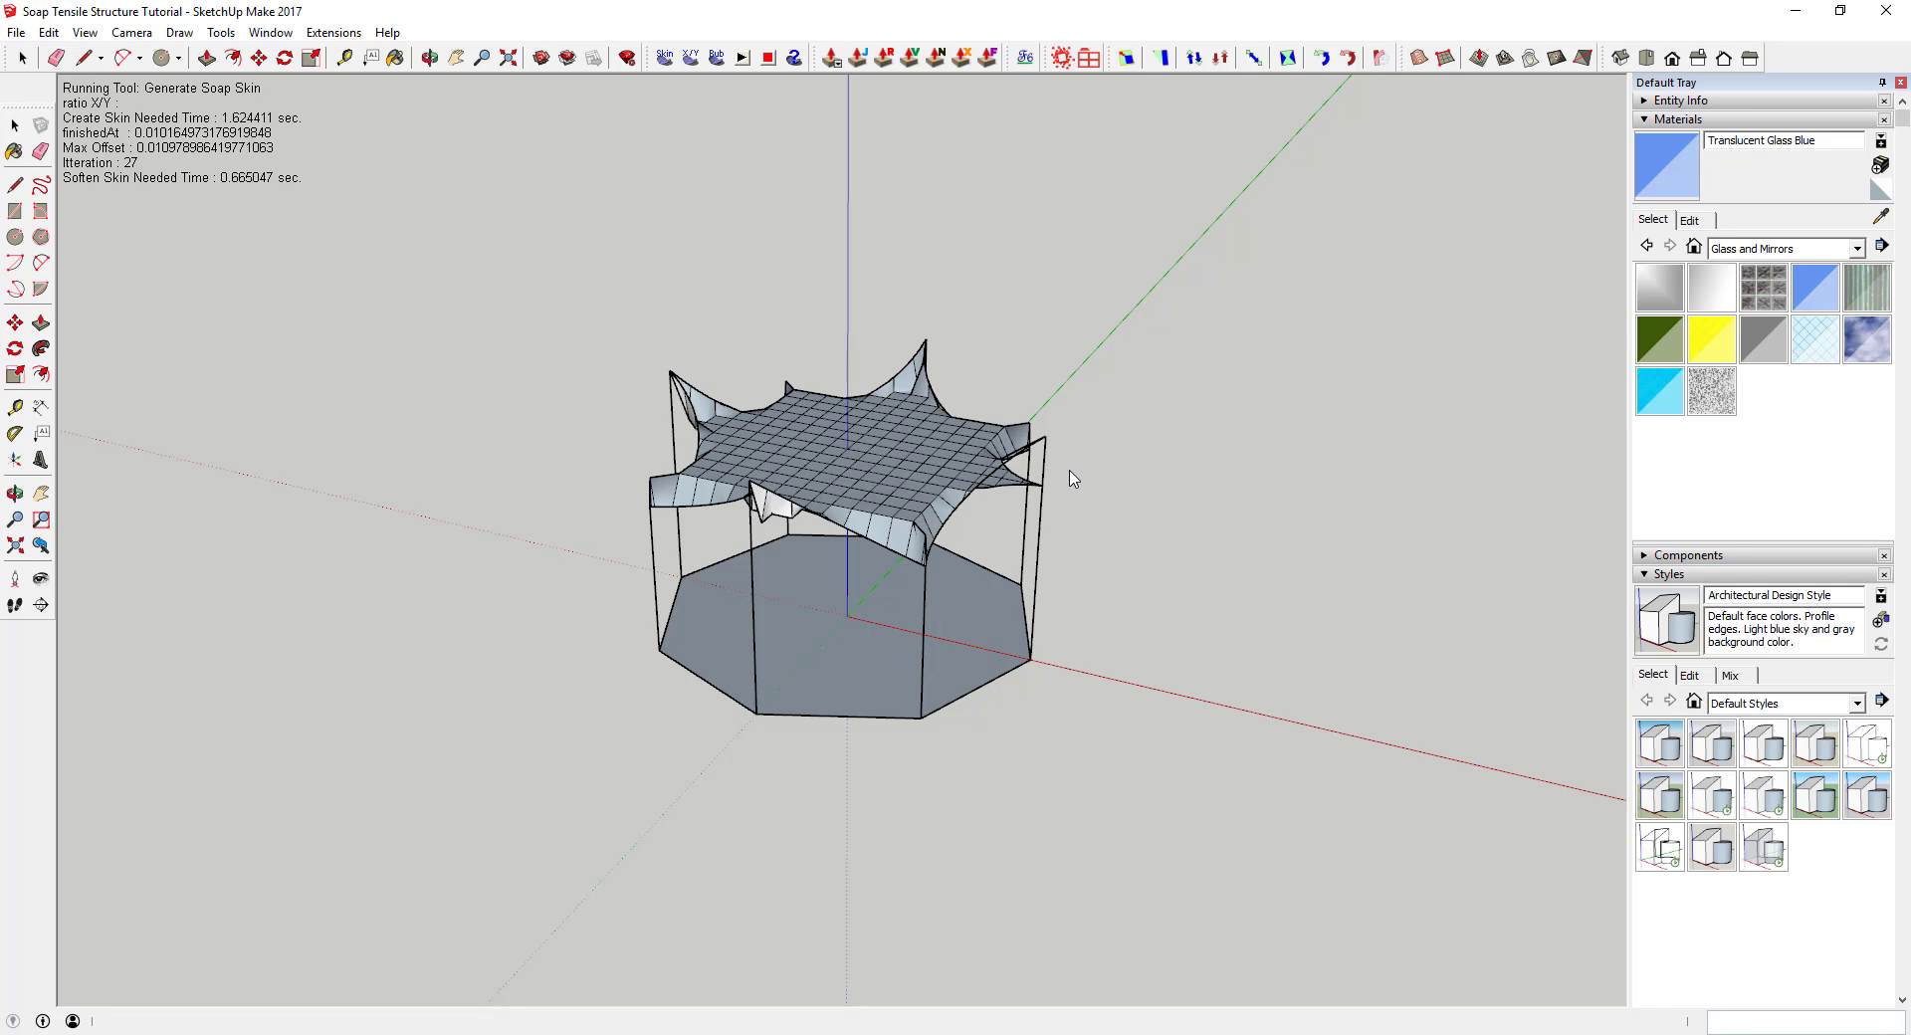
middle_click_drag(856, 508, 810, 367)
scroll(839, 468, "up", 3)
scroll(896, 469, "down", 5)
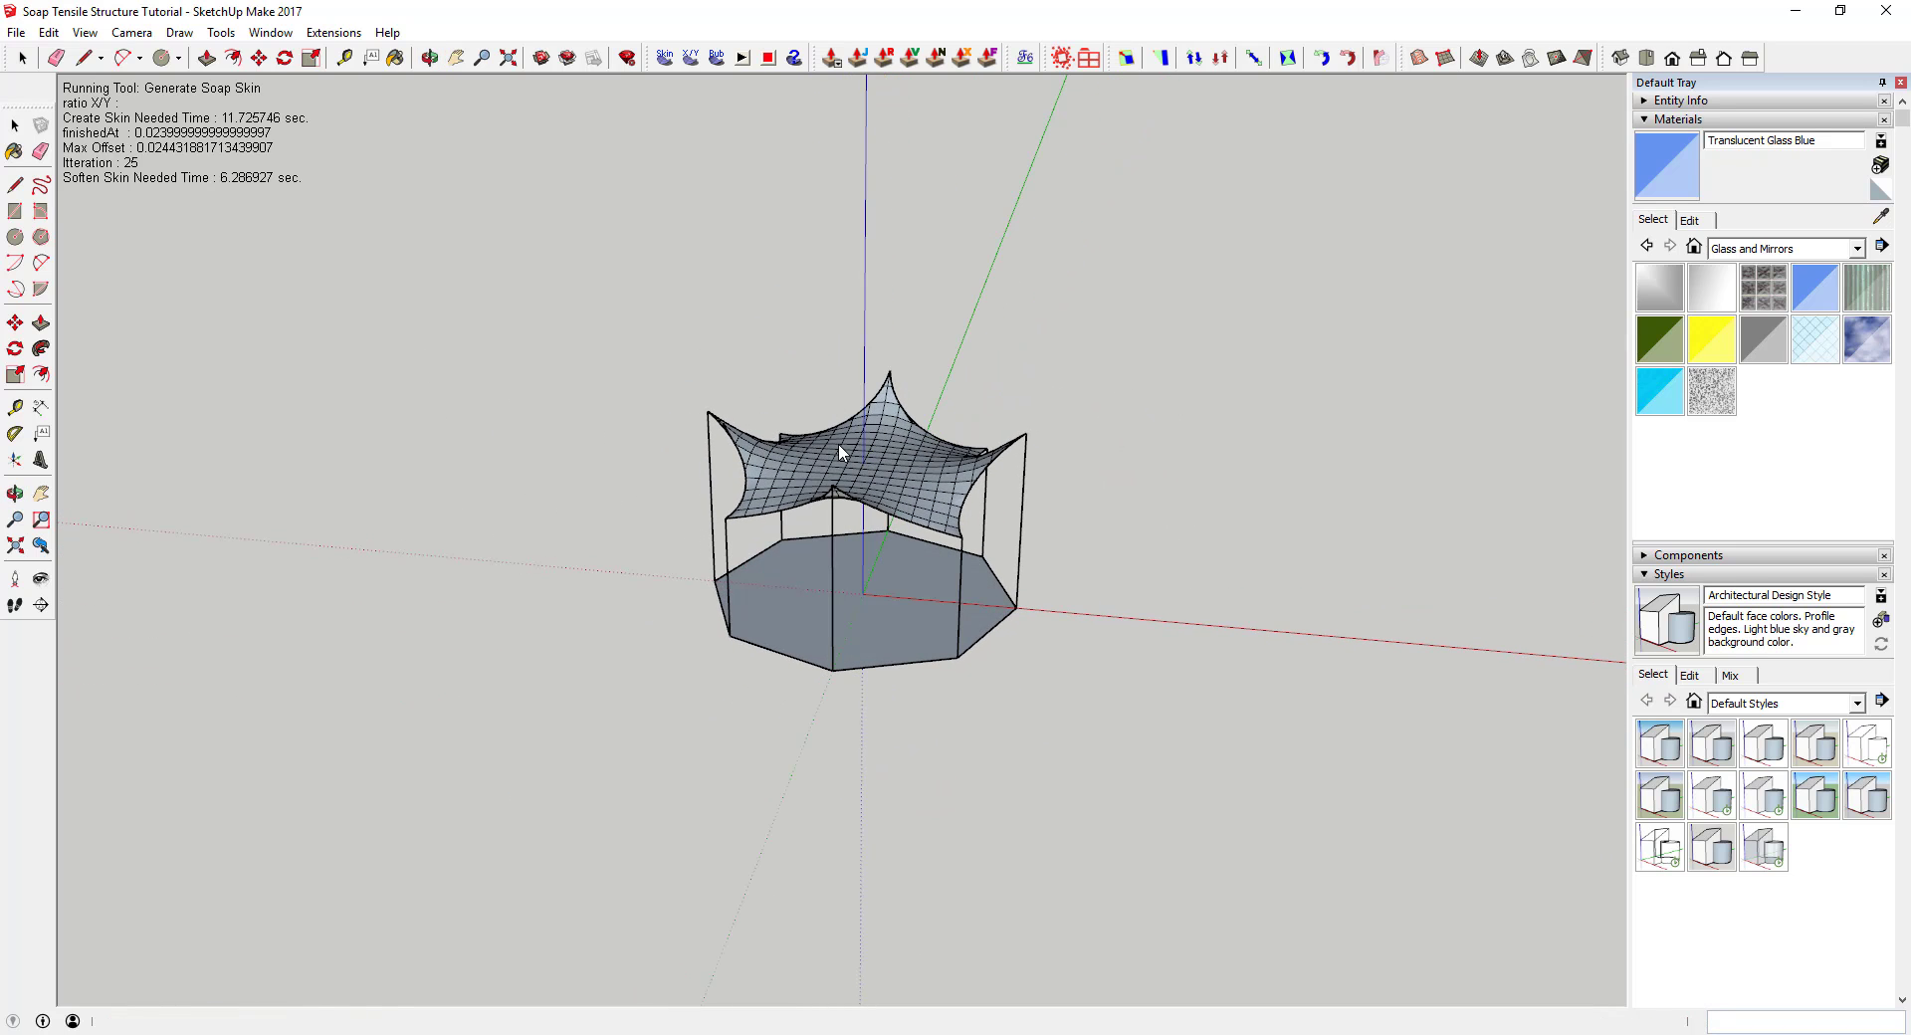
Try Soap Bubble pressures of -10 and -50 on the skin, and reset the pressure to 0
left_click(840, 474)
scroll(844, 481, "up", 5)
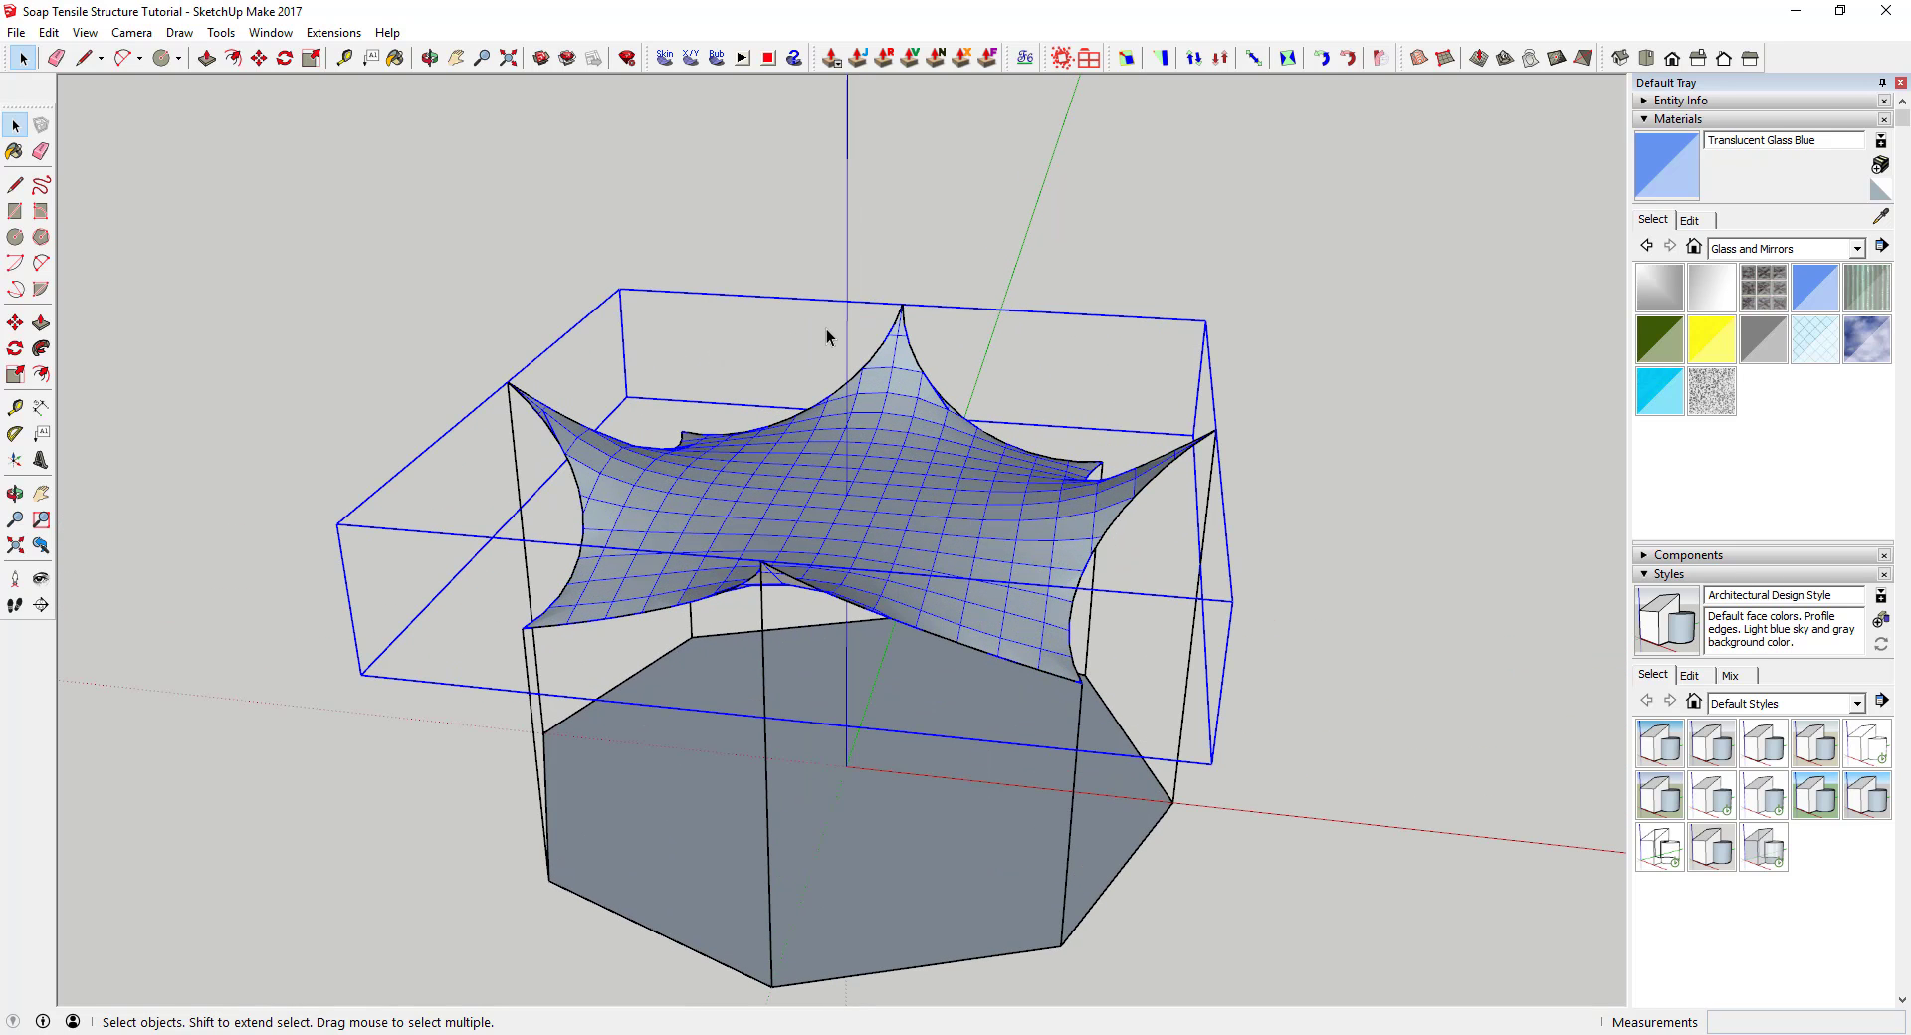
left_click(715, 64)
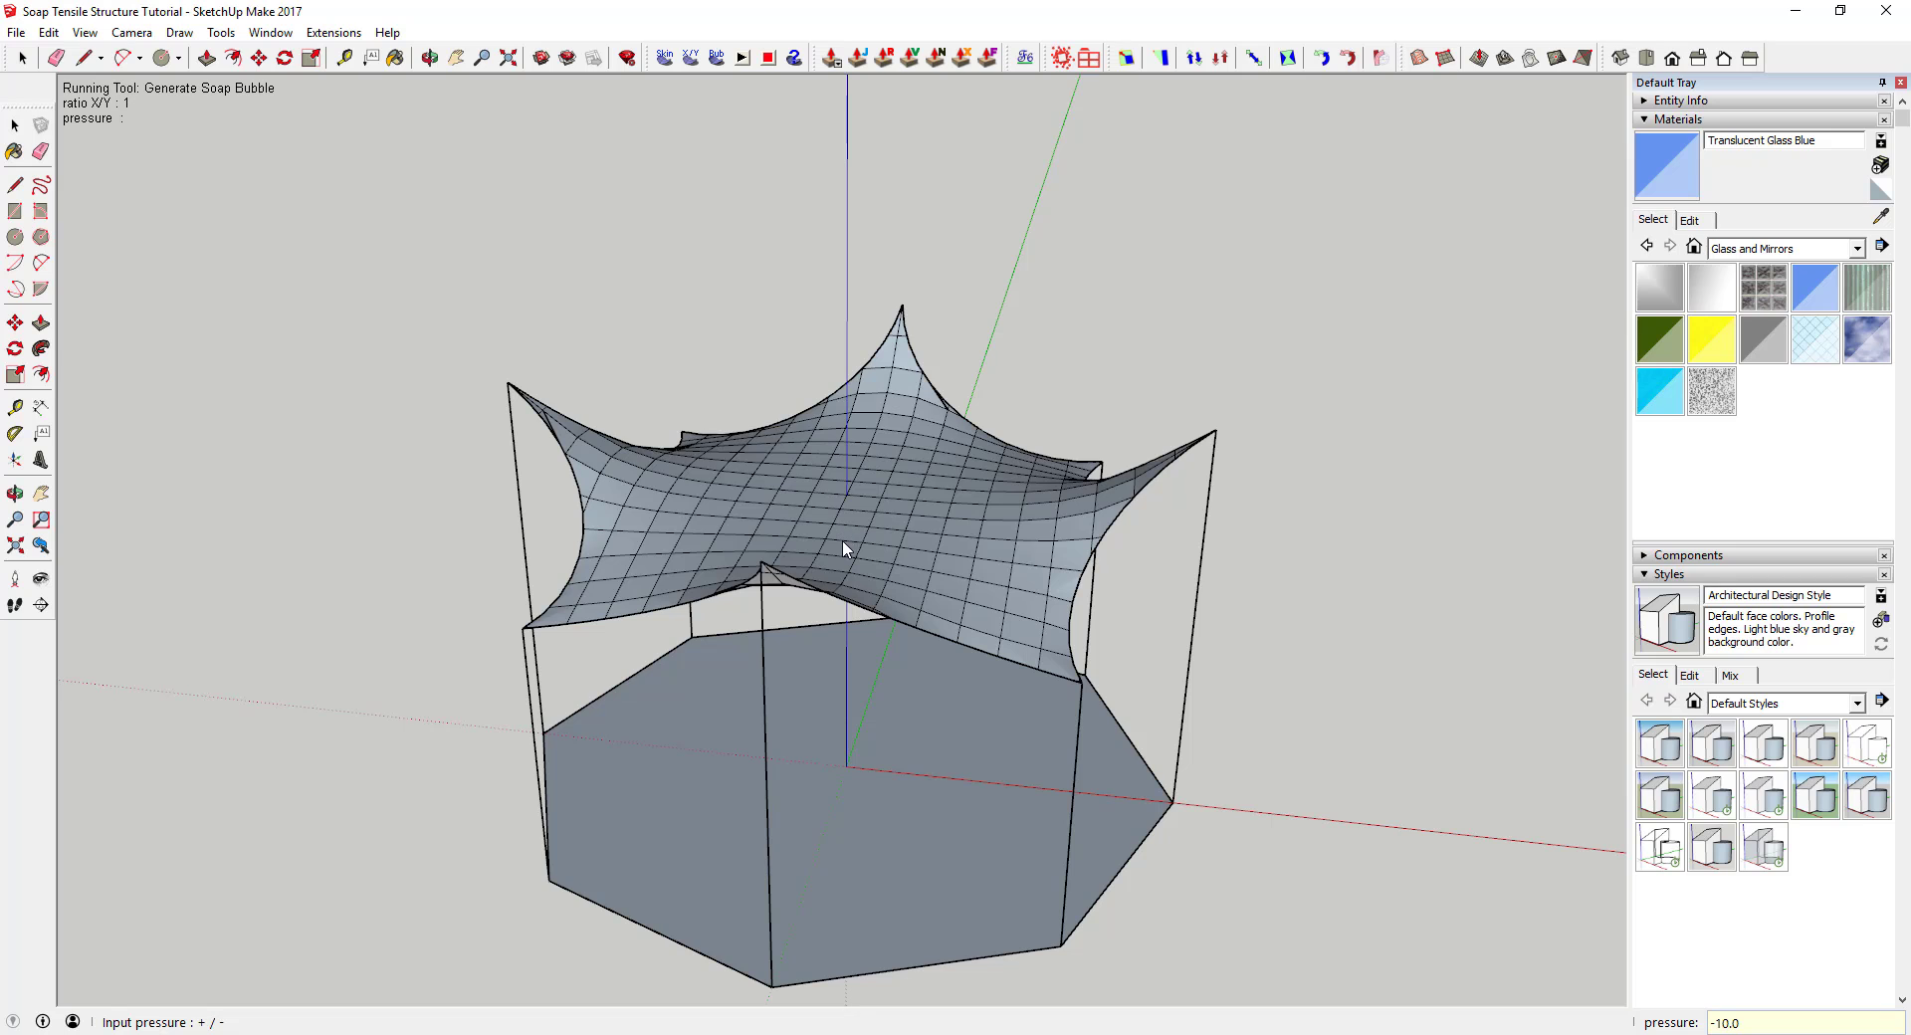
key("Return")
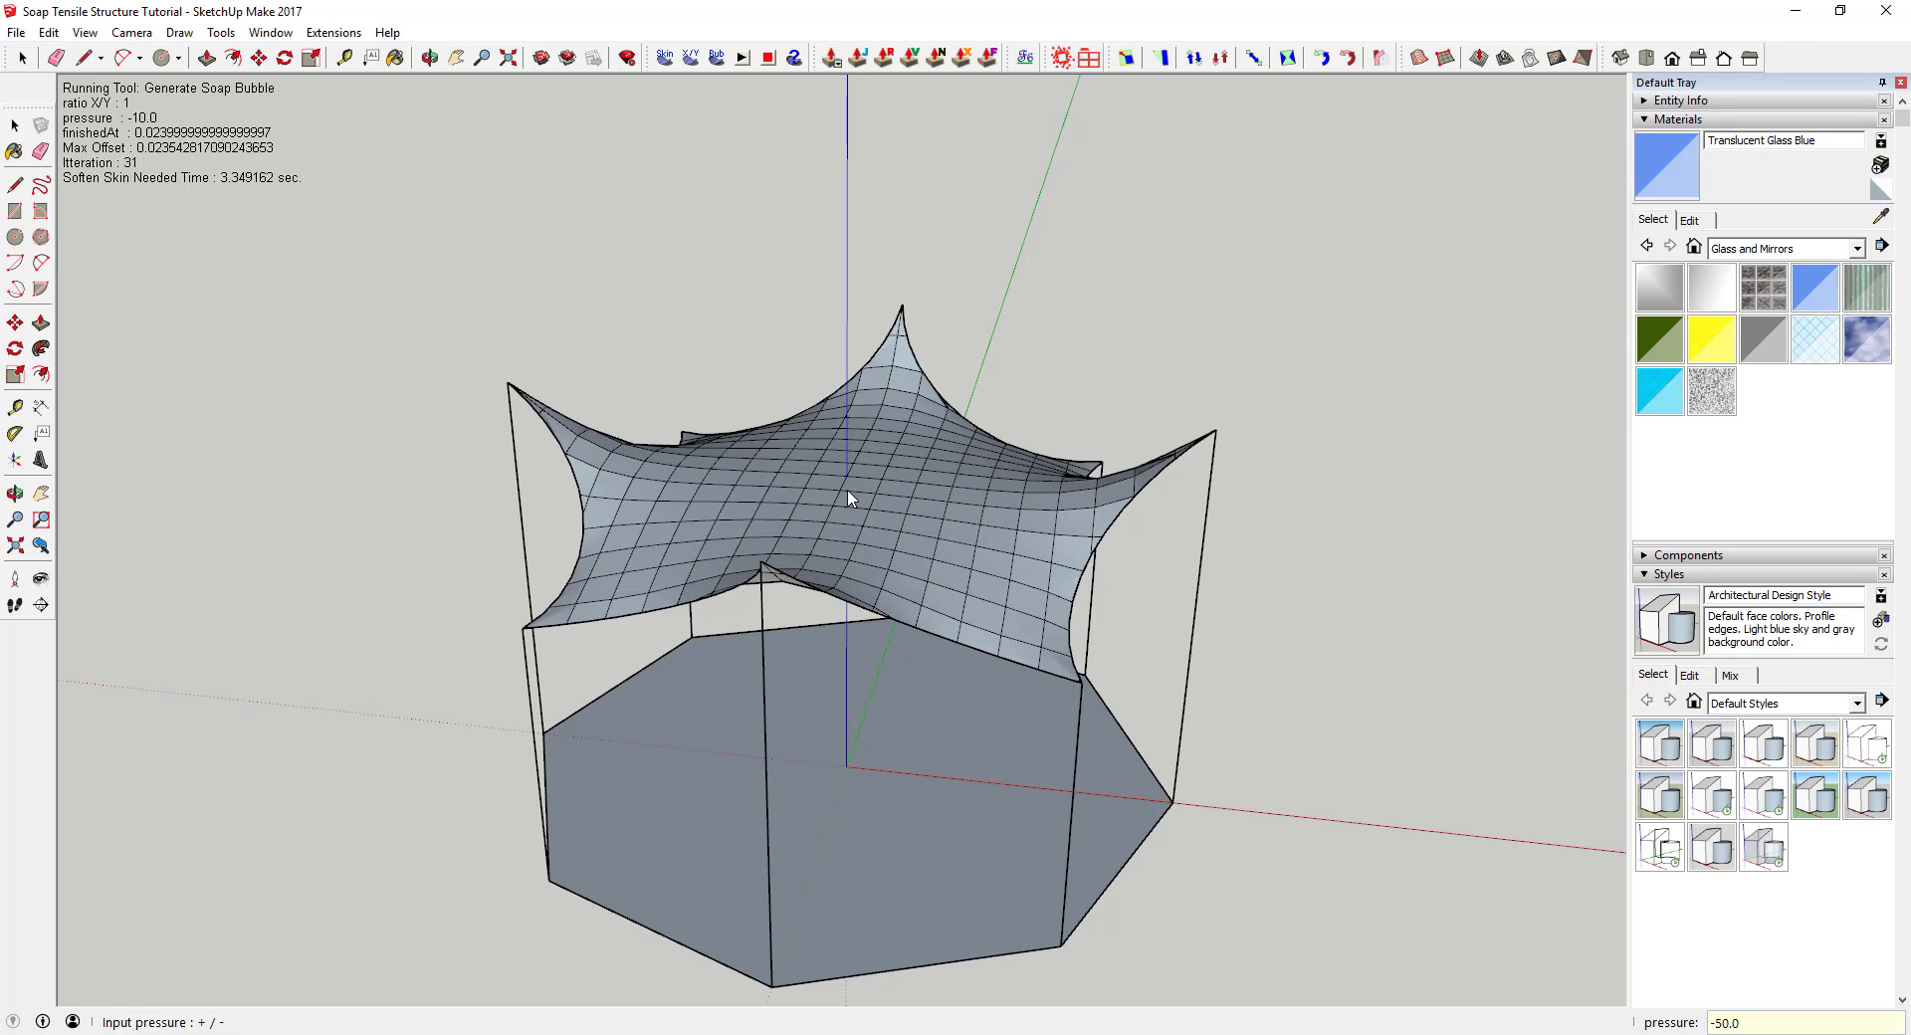
key("Return")
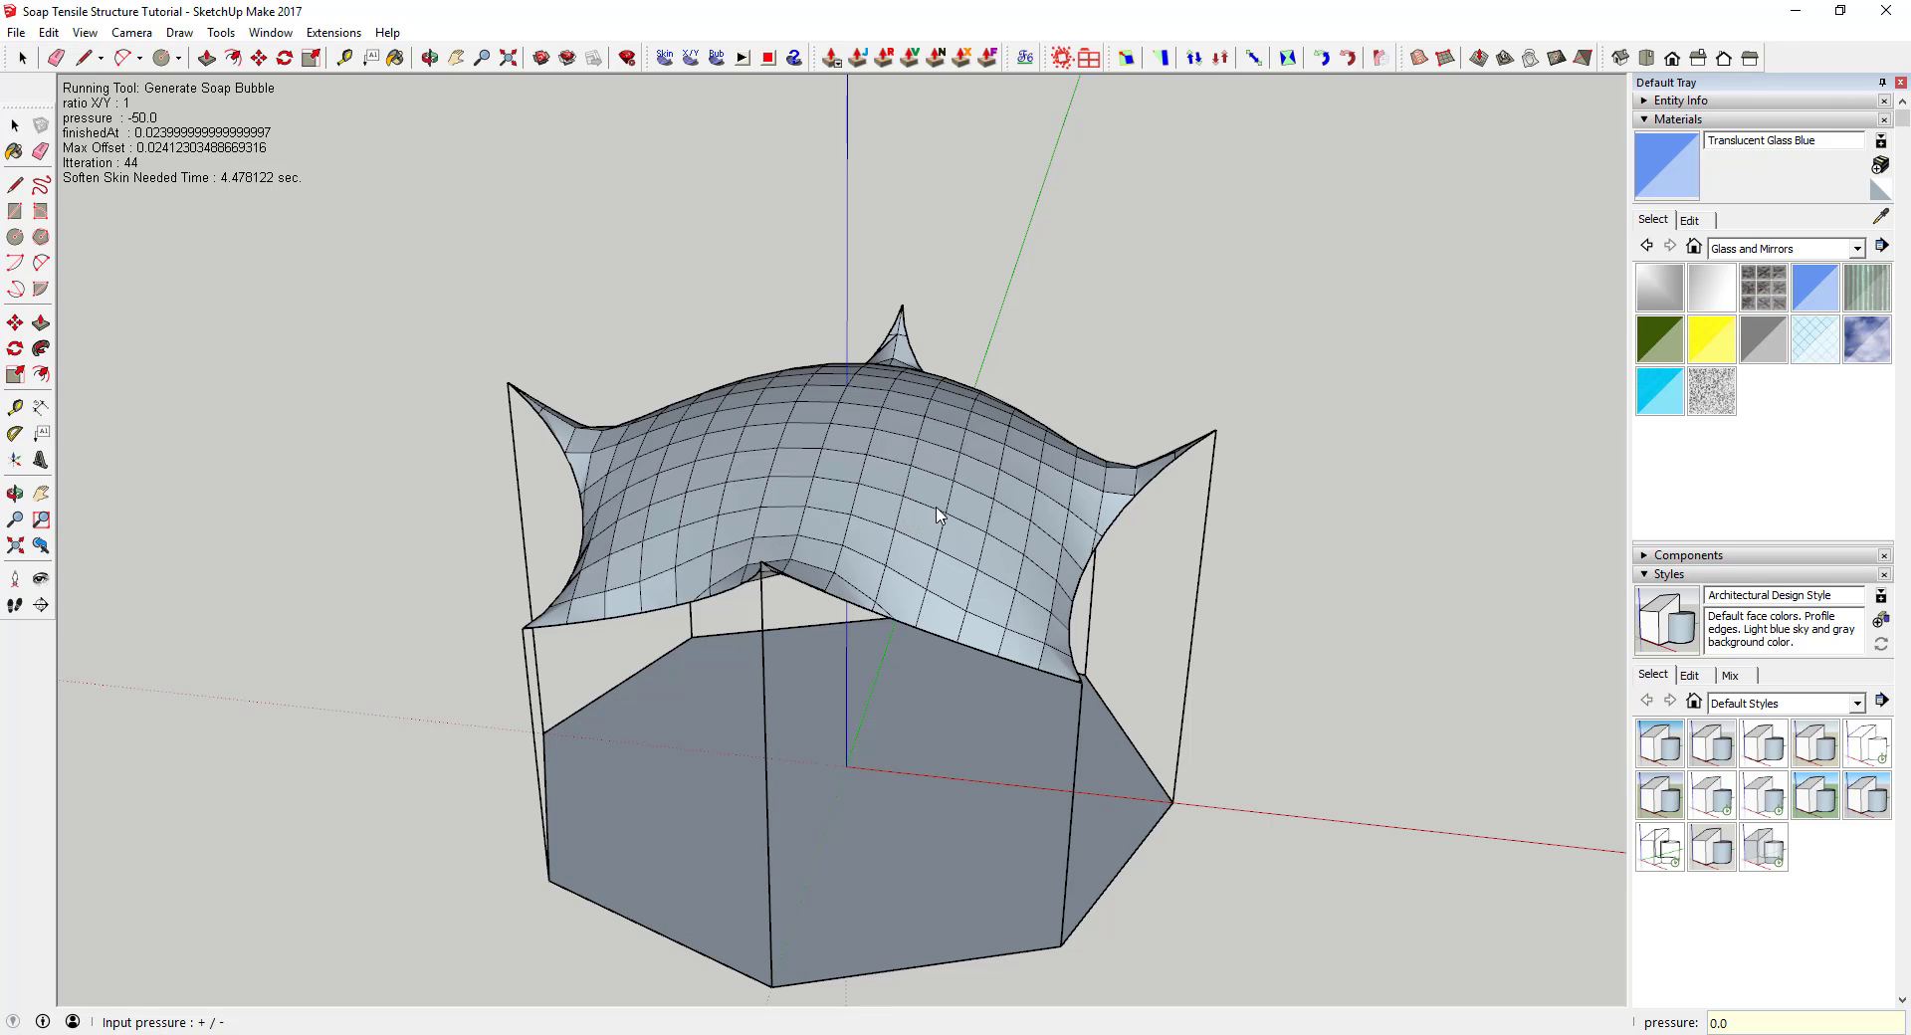
type("0")
key("Return")
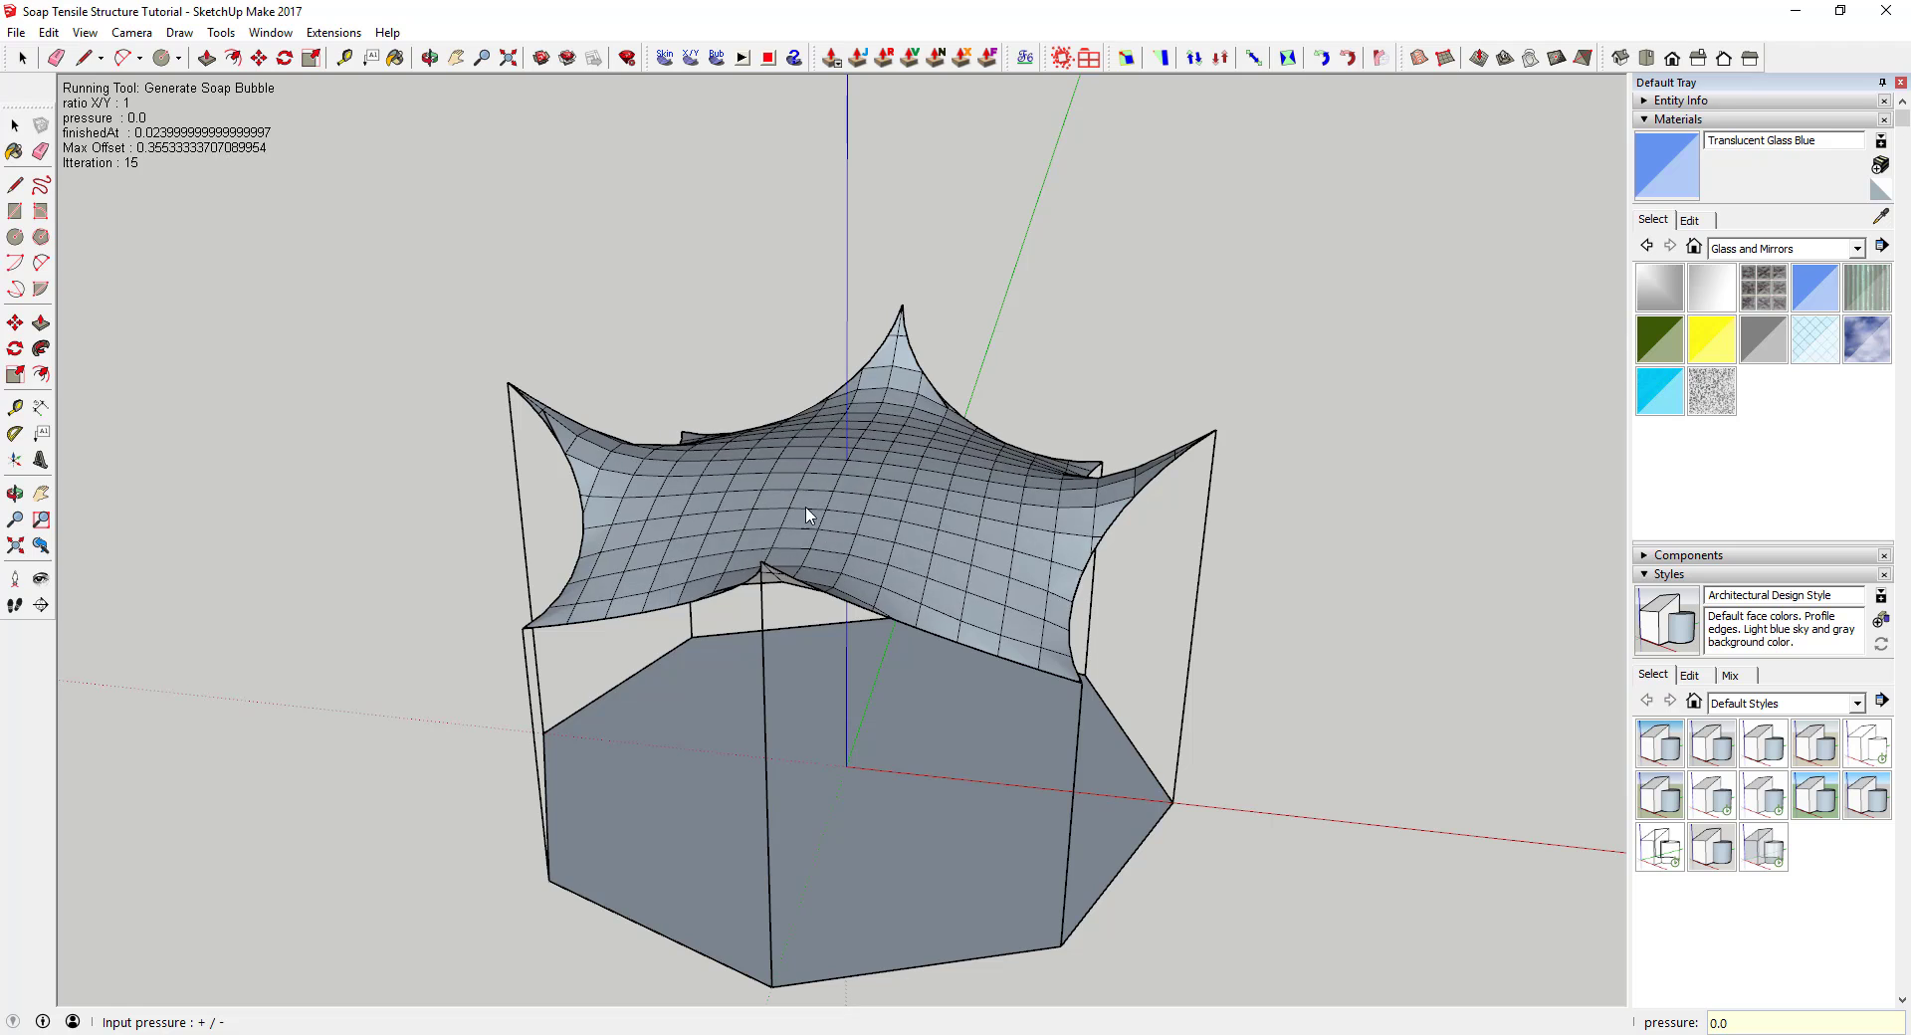
key("o")
mouse_move(849, 509)
left_mouse_down()
mouse_move(968, 597)
mouse_move(865, 462)
mouse_move(811, 482)
mouse_move(853, 503)
left_mouse_up()
key("c")
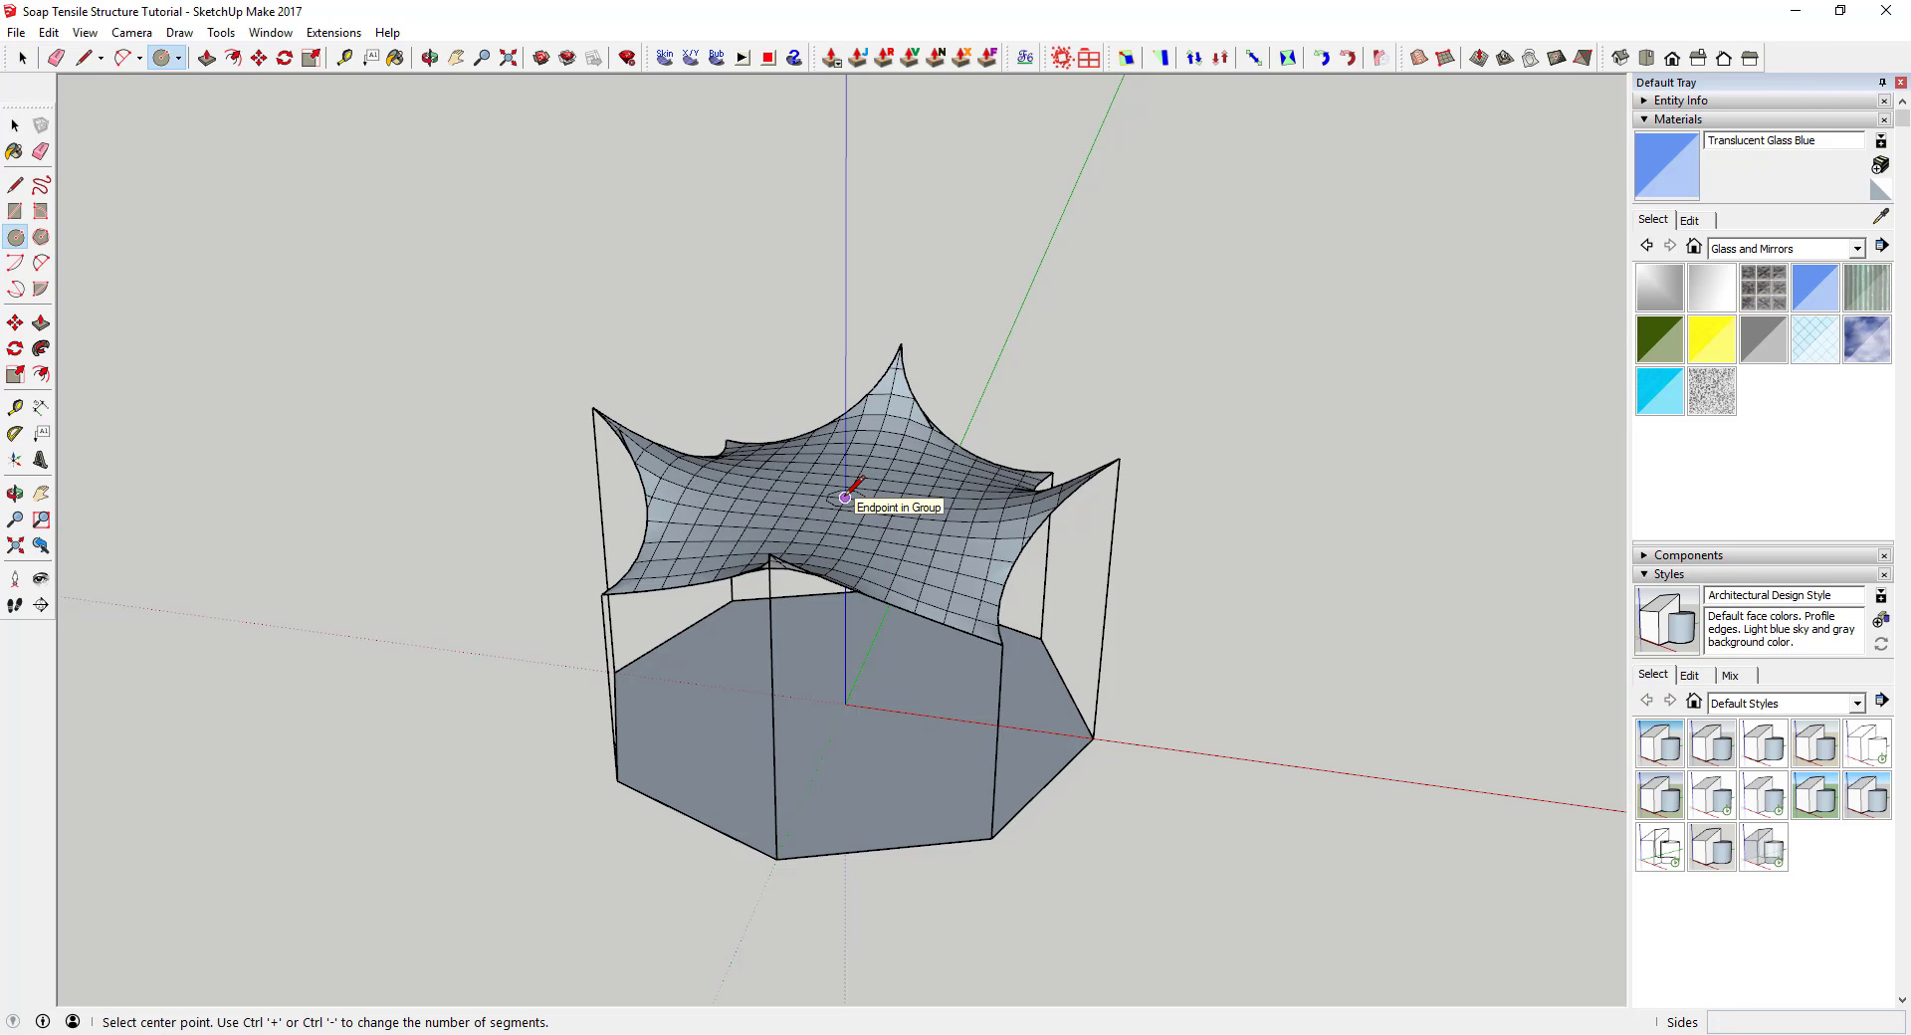
scroll(845, 496, "up", 3)
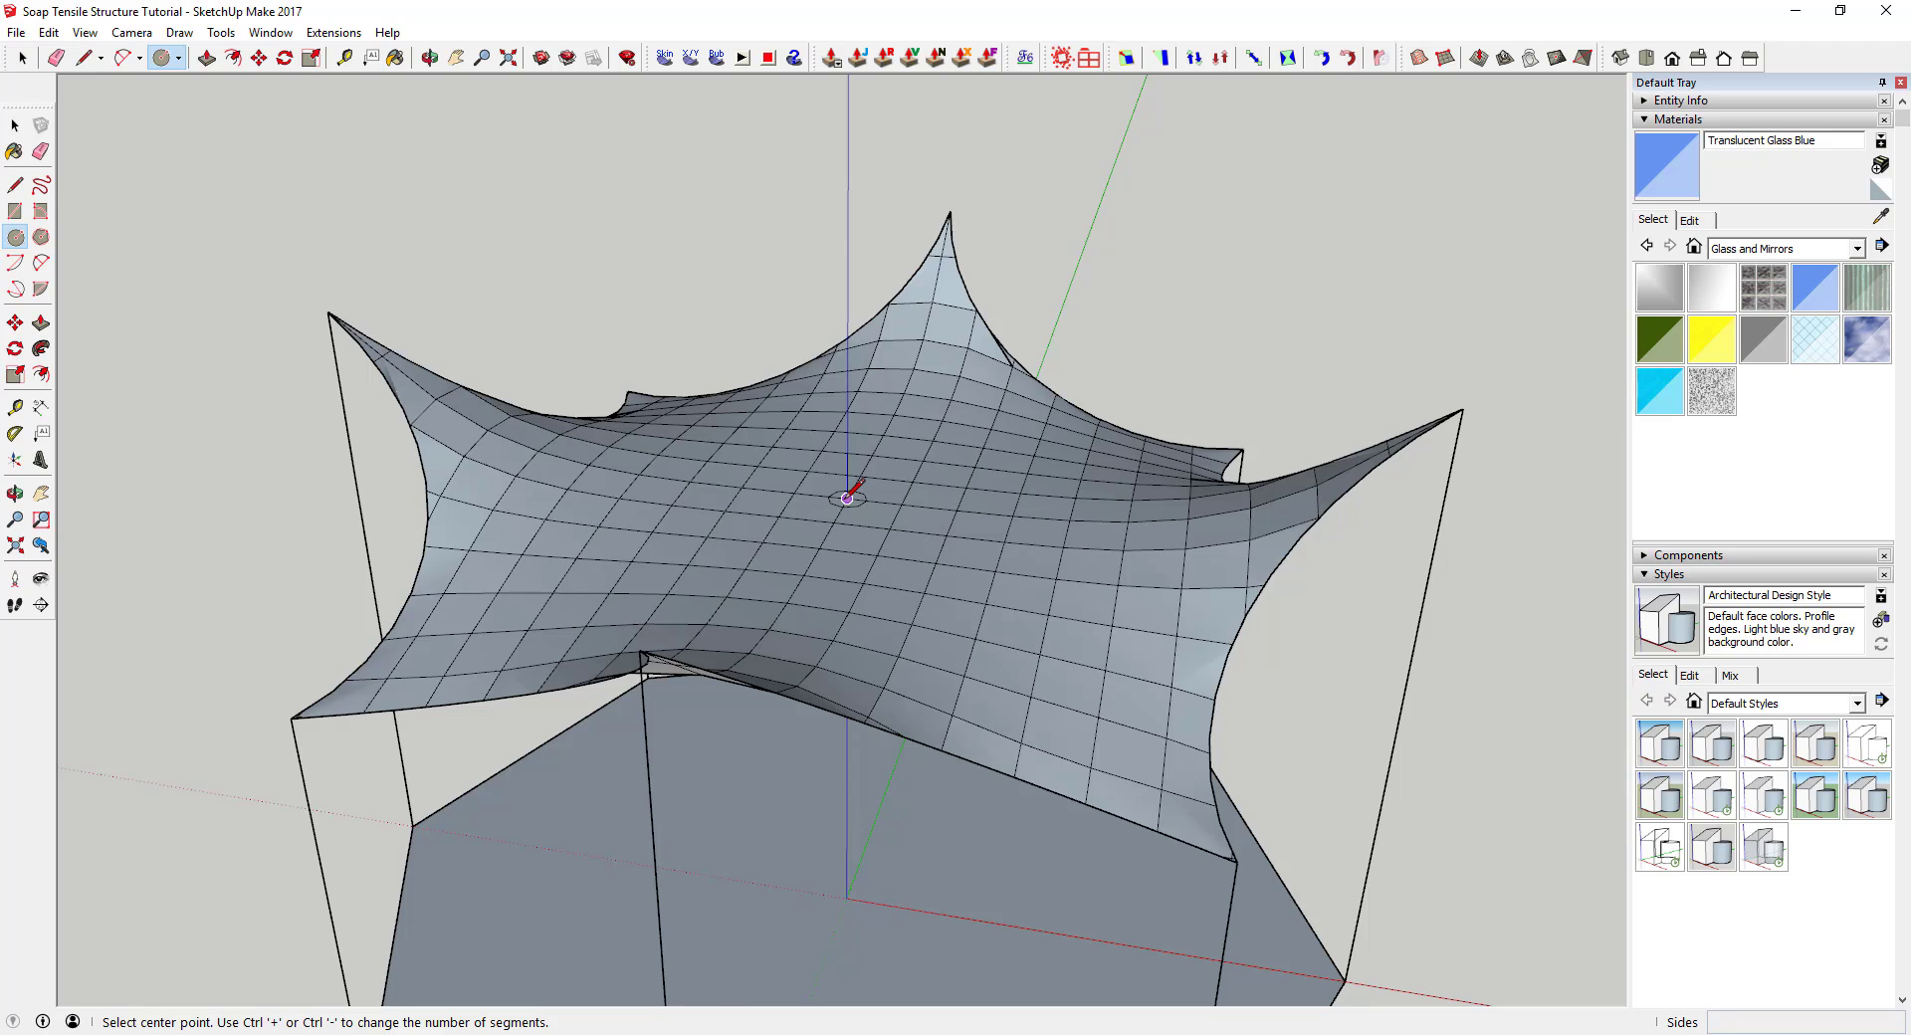
left_click(846, 498)
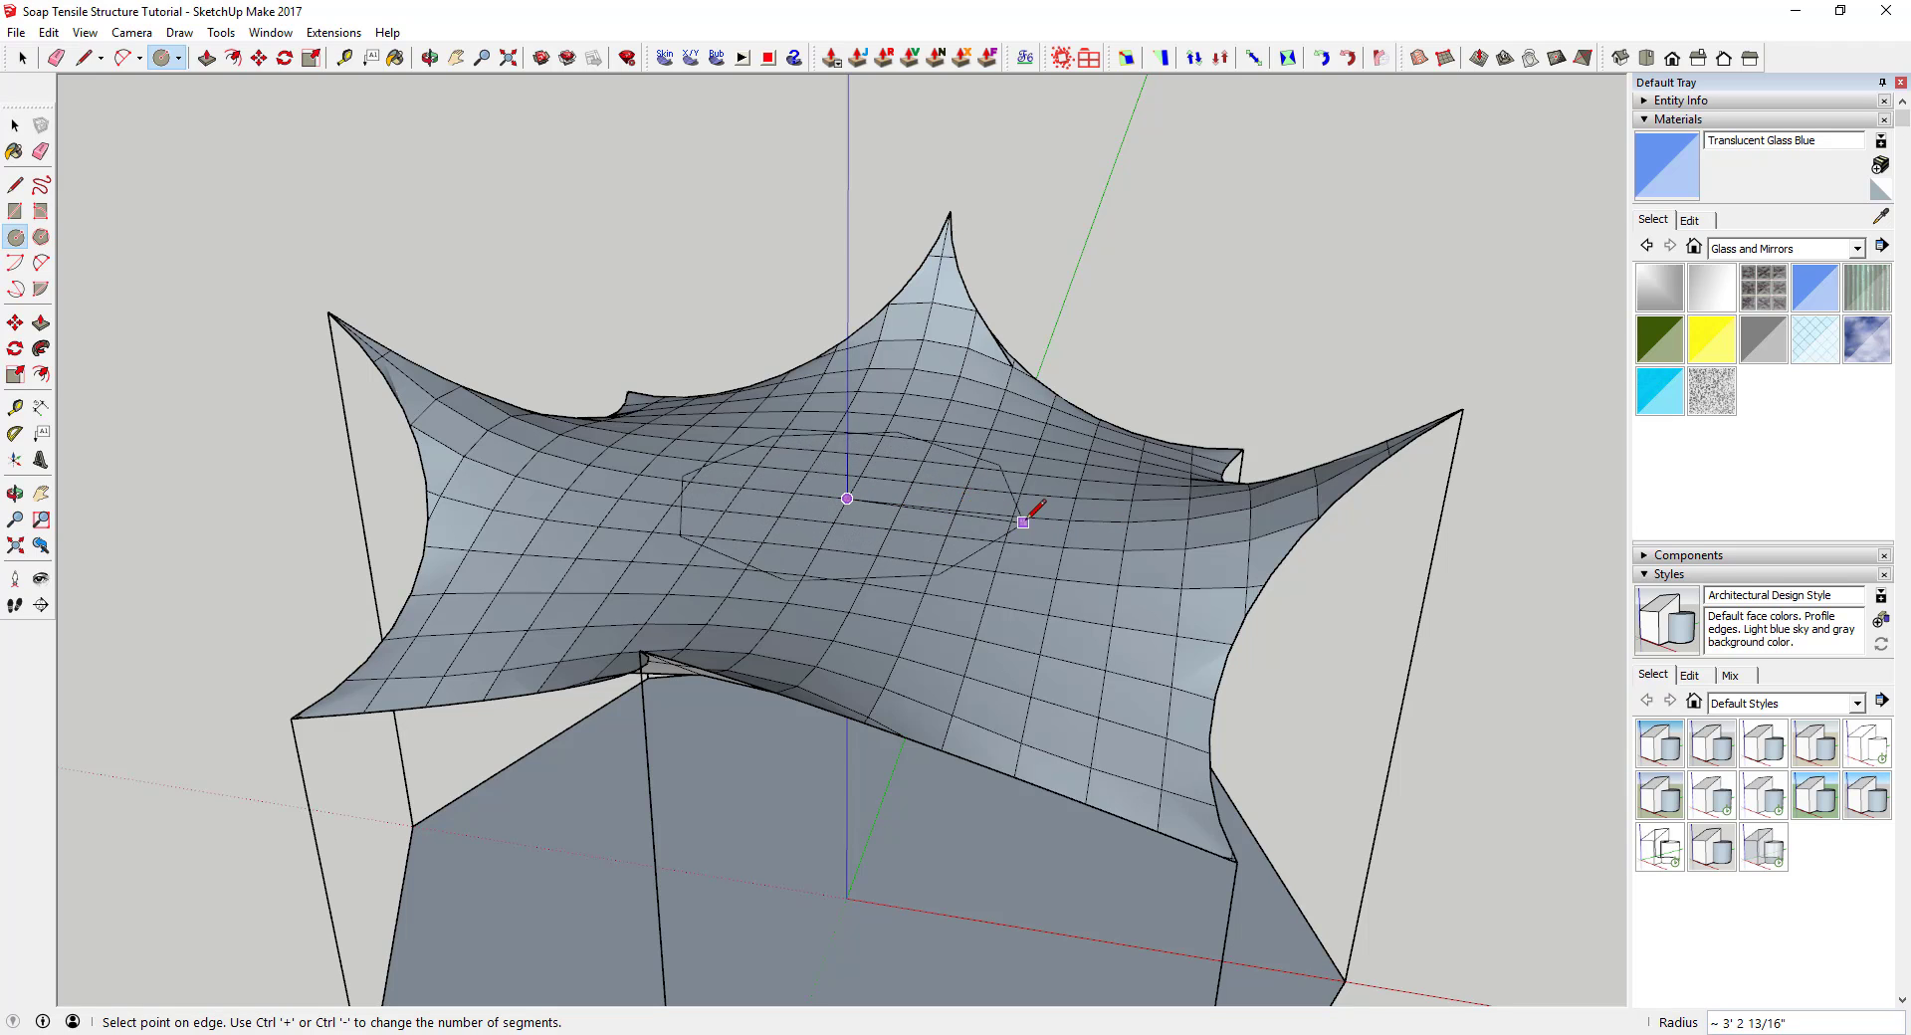
key("space")
scroll(882, 470, "down", 3)
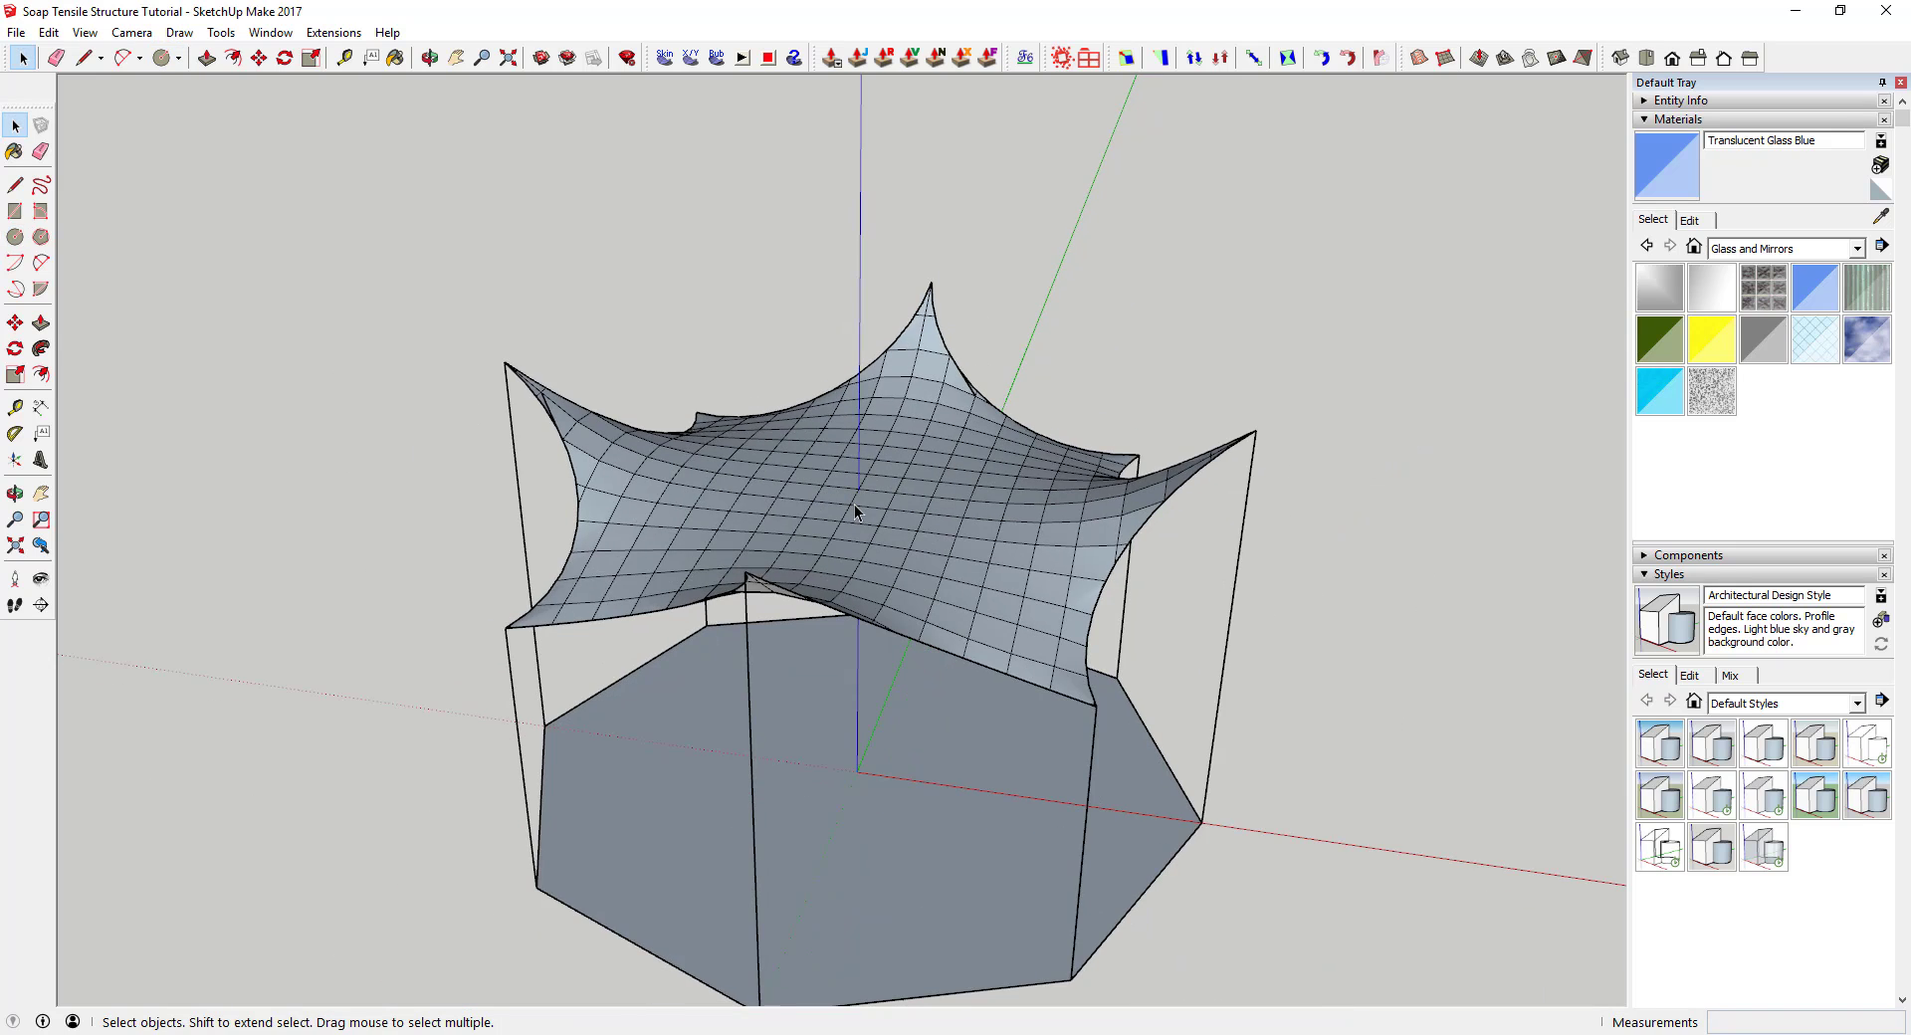
Draw a vertical line along the blue axis from the skin's centre point up above the canopy
key("o")
left_click_drag(943, 494, 764, 506)
key("space")
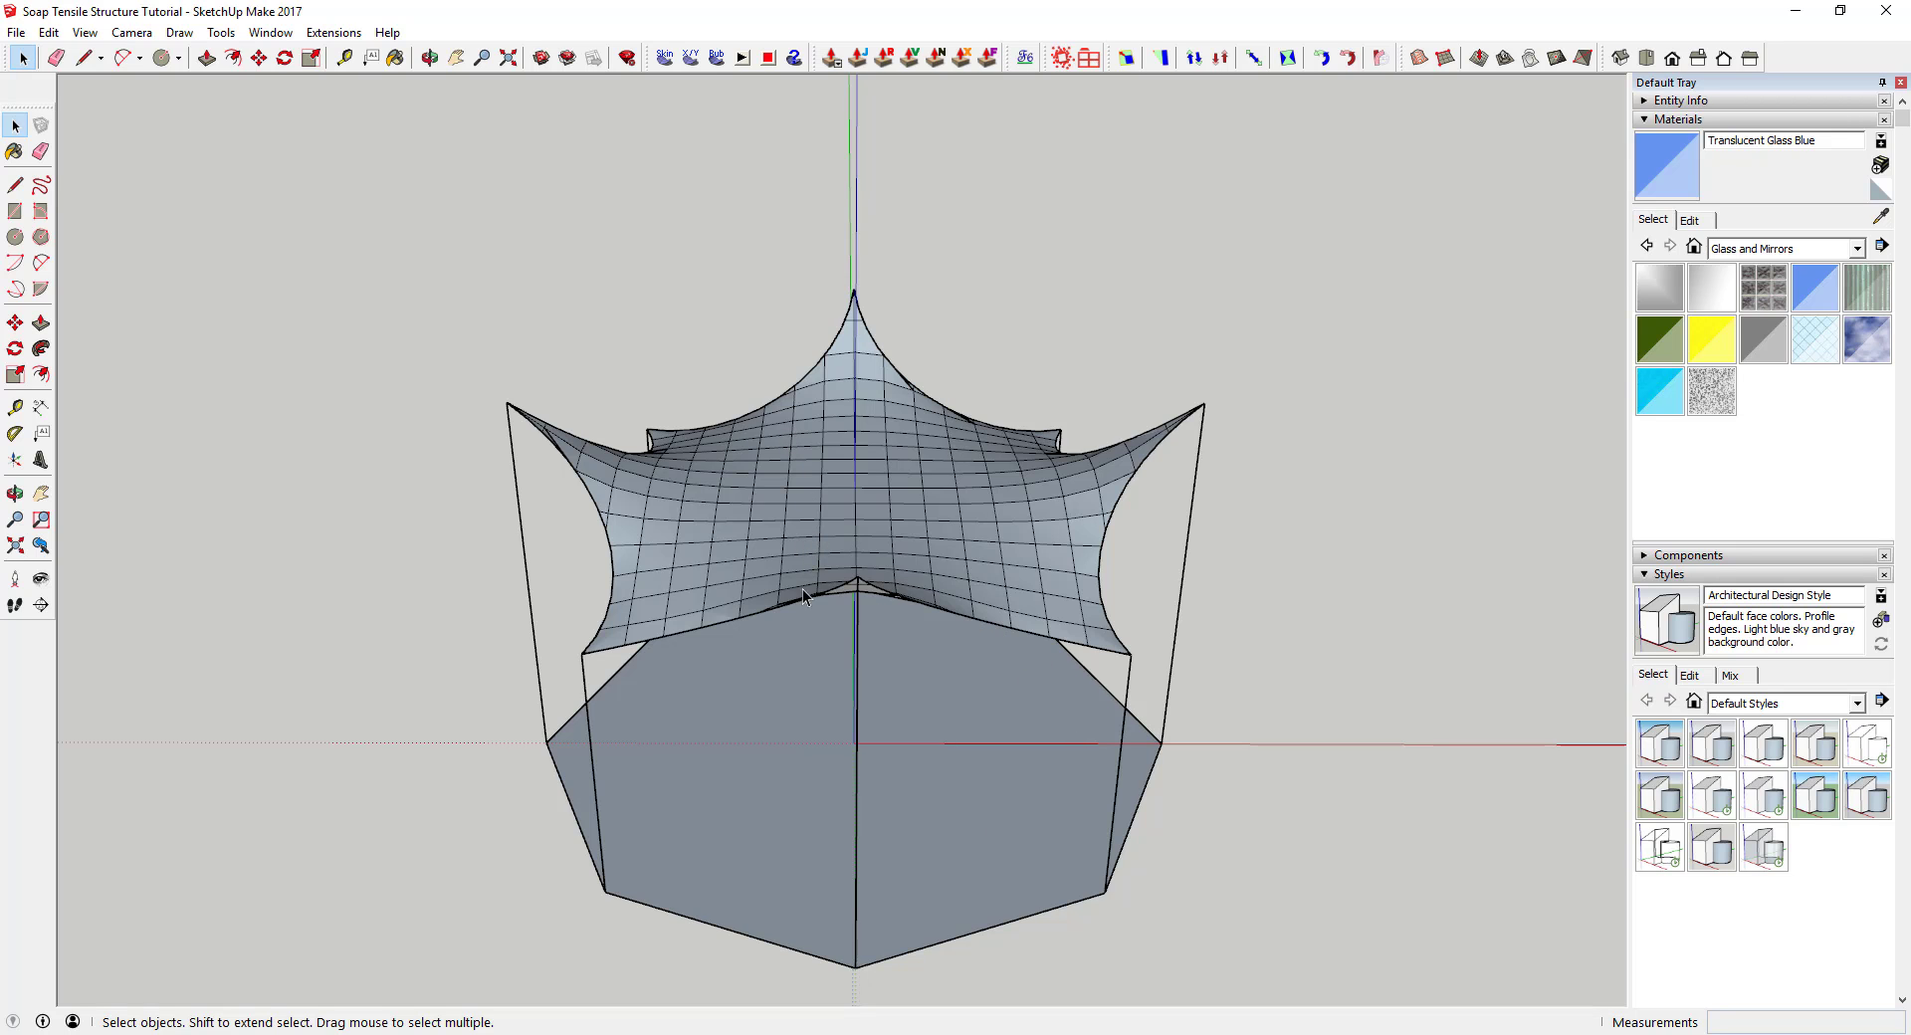
middle_click_drag(876, 500, 734, 434)
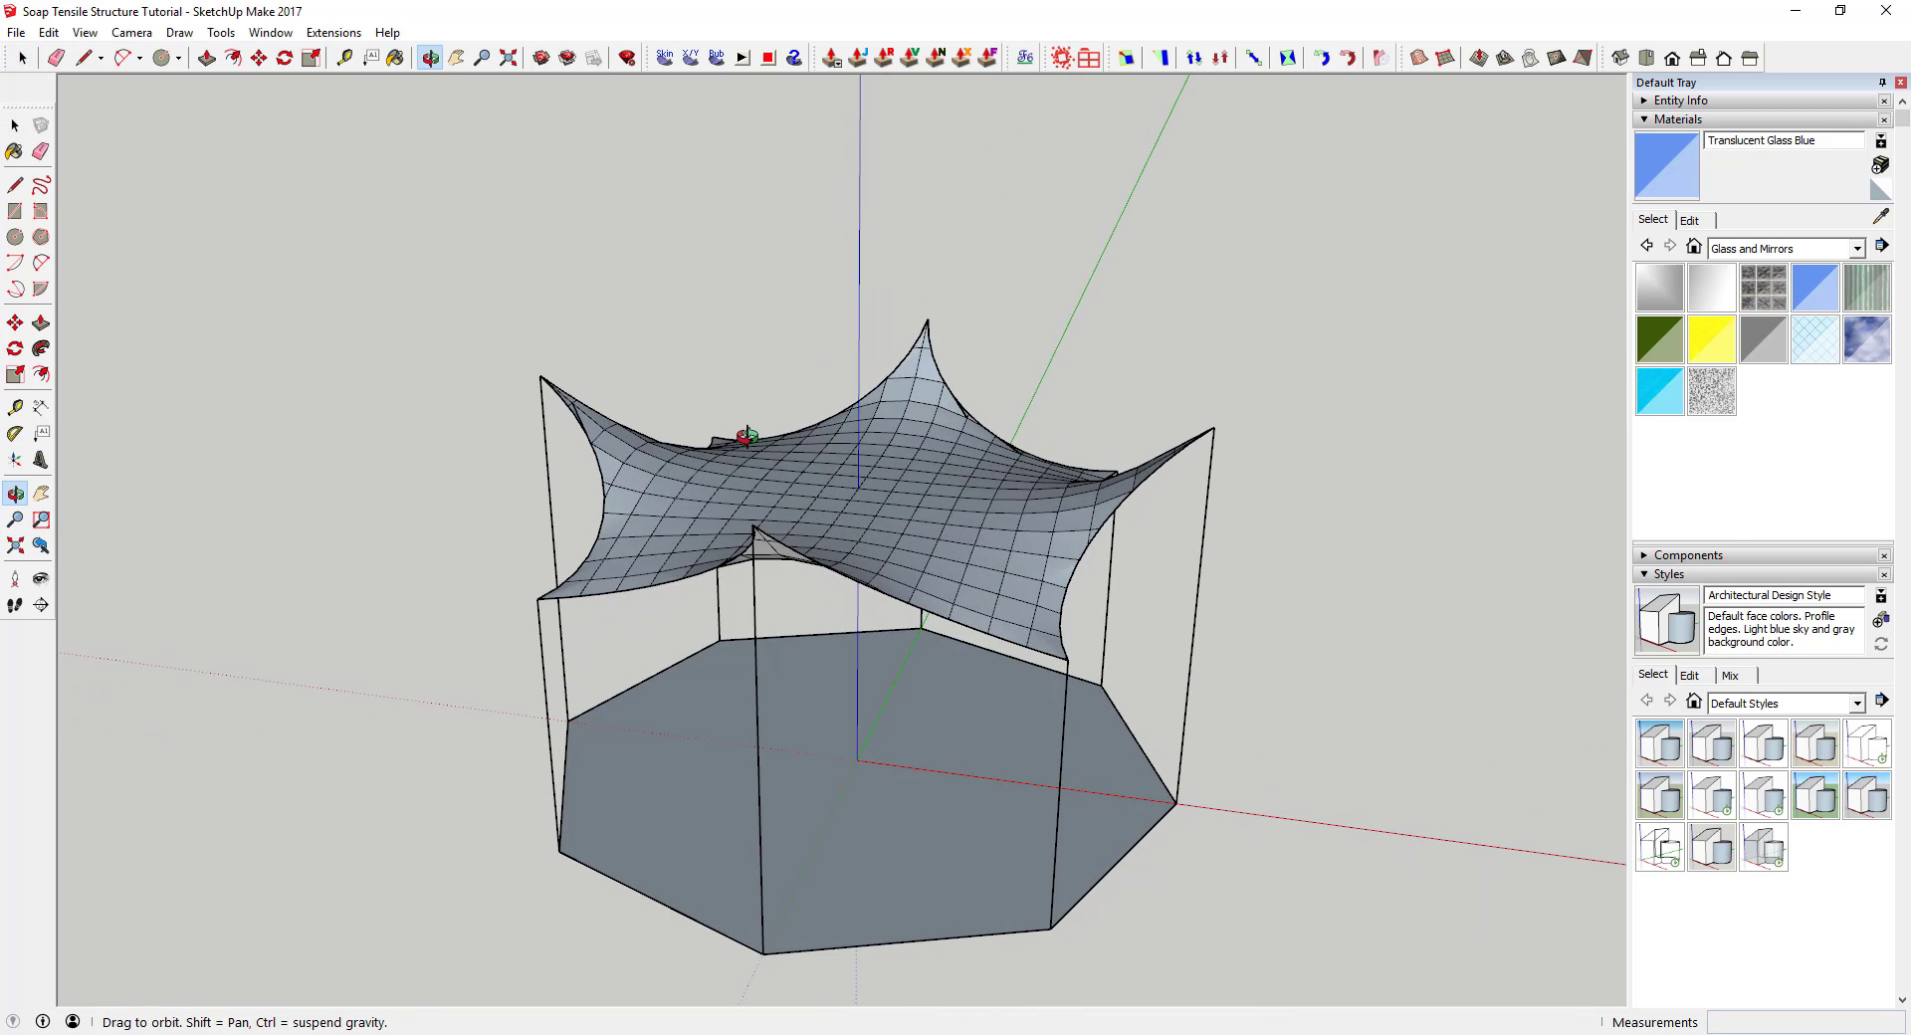
key("l")
left_click(858, 487)
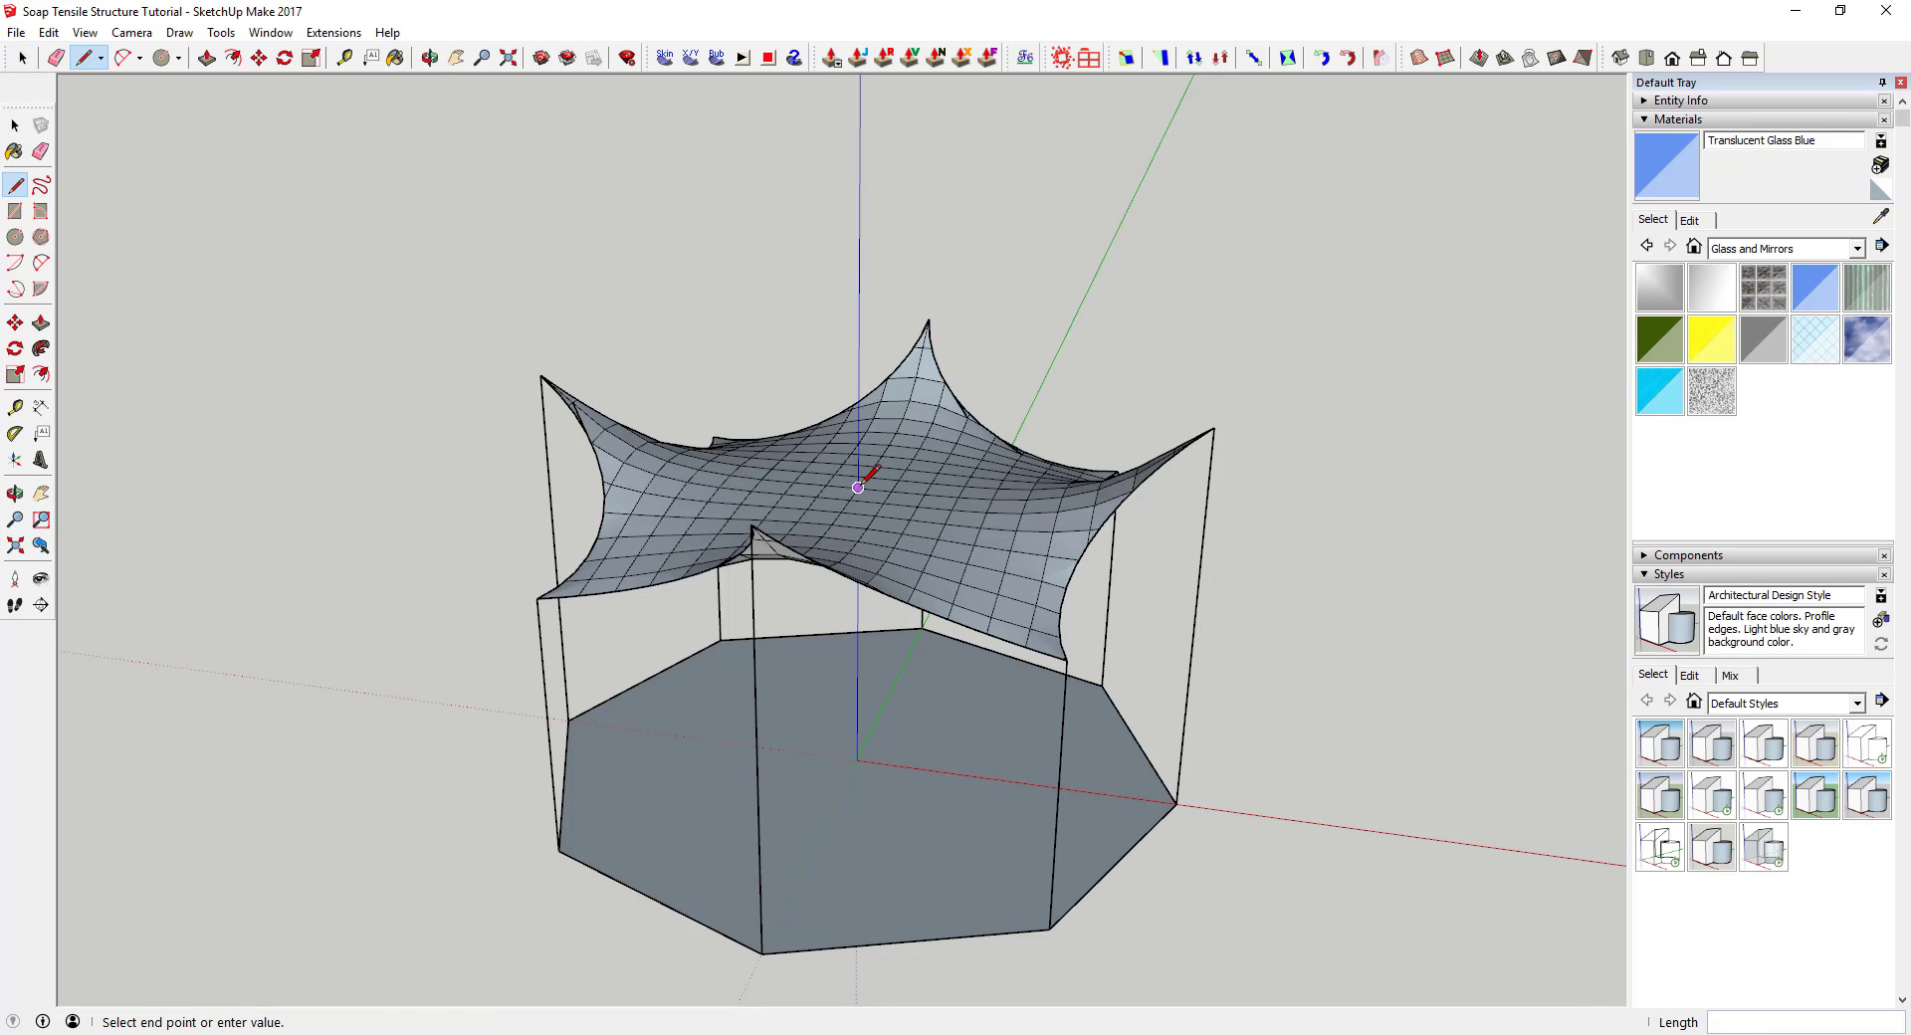
left_click(859, 257)
key("space")
Draw a smooth horizontal circle with a radius of about 4', centred on the upper end of the vertical line
mouse_move(857, 253)
middle_mouse_down()
mouse_move(961, 320)
mouse_move(856, 279)
middle_mouse_up()
key("c")
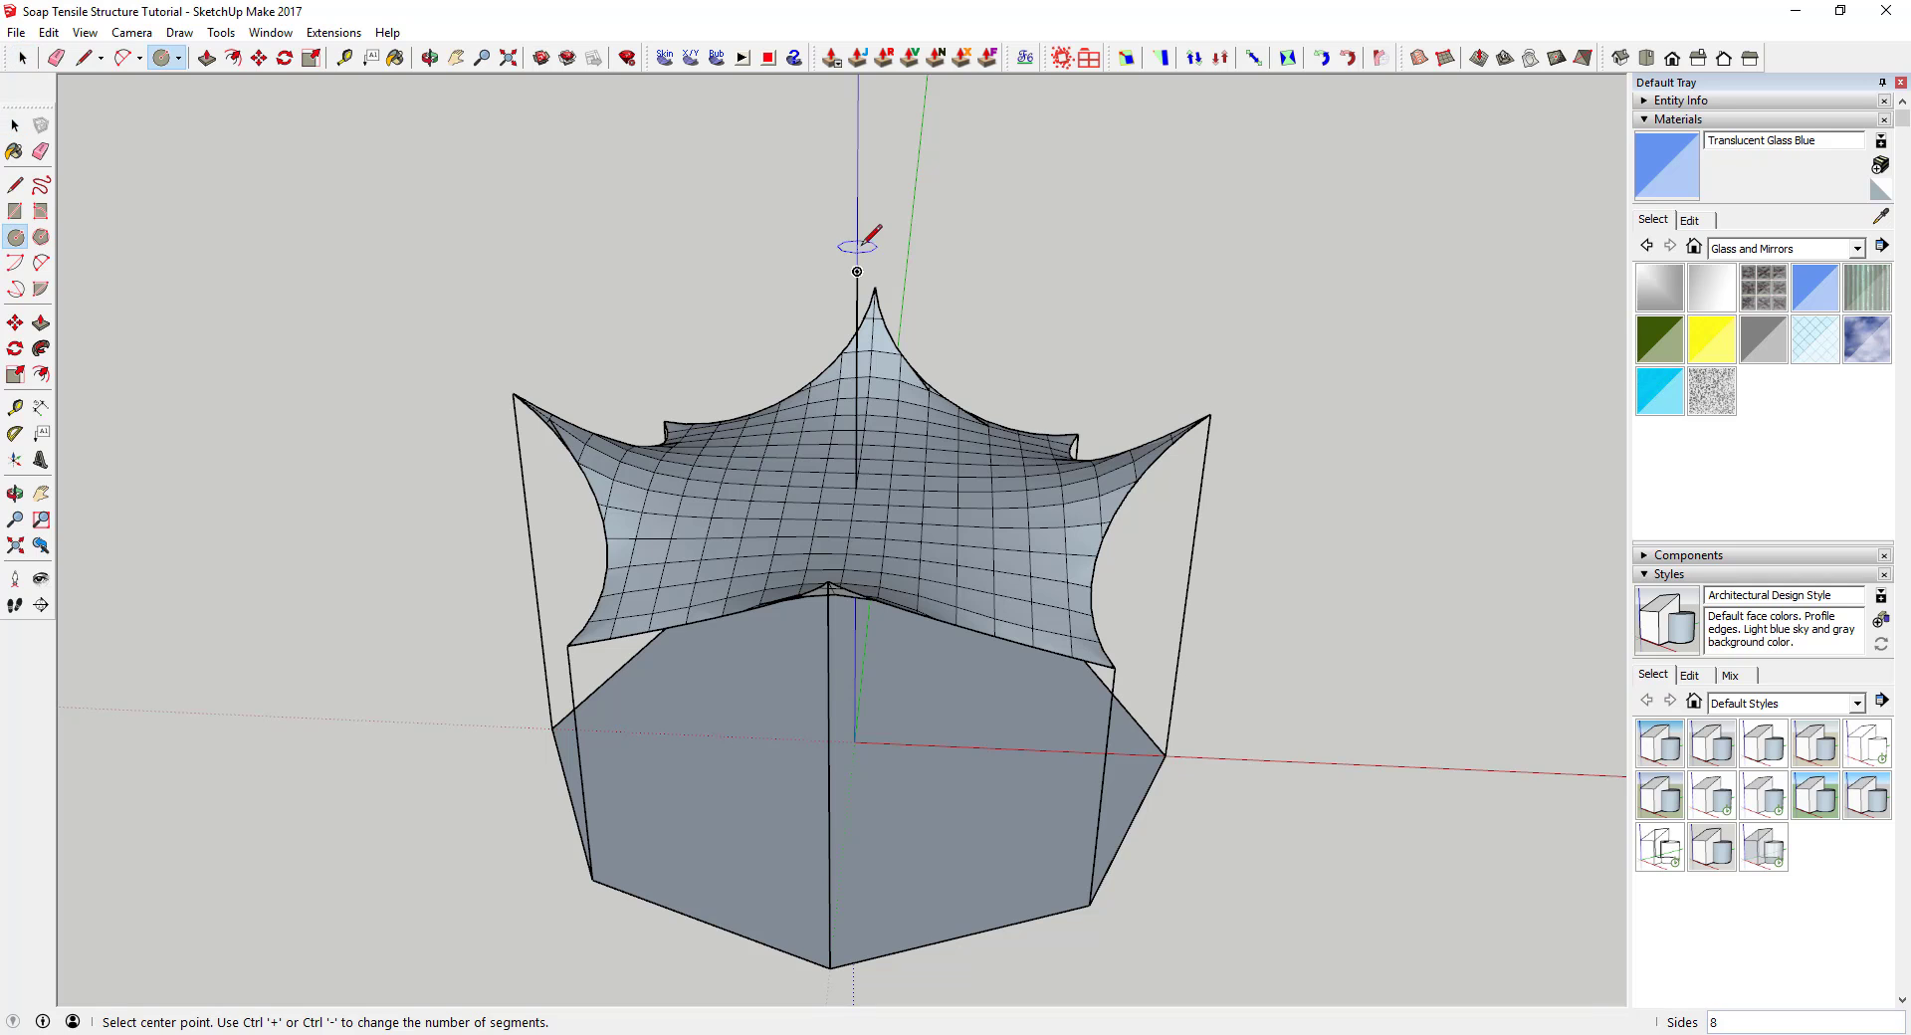
mouse_move(858, 251)
middle_mouse_down()
mouse_move(862, 378)
mouse_move(873, 225)
mouse_move(772, 145)
mouse_move(893, 261)
middle_mouse_up()
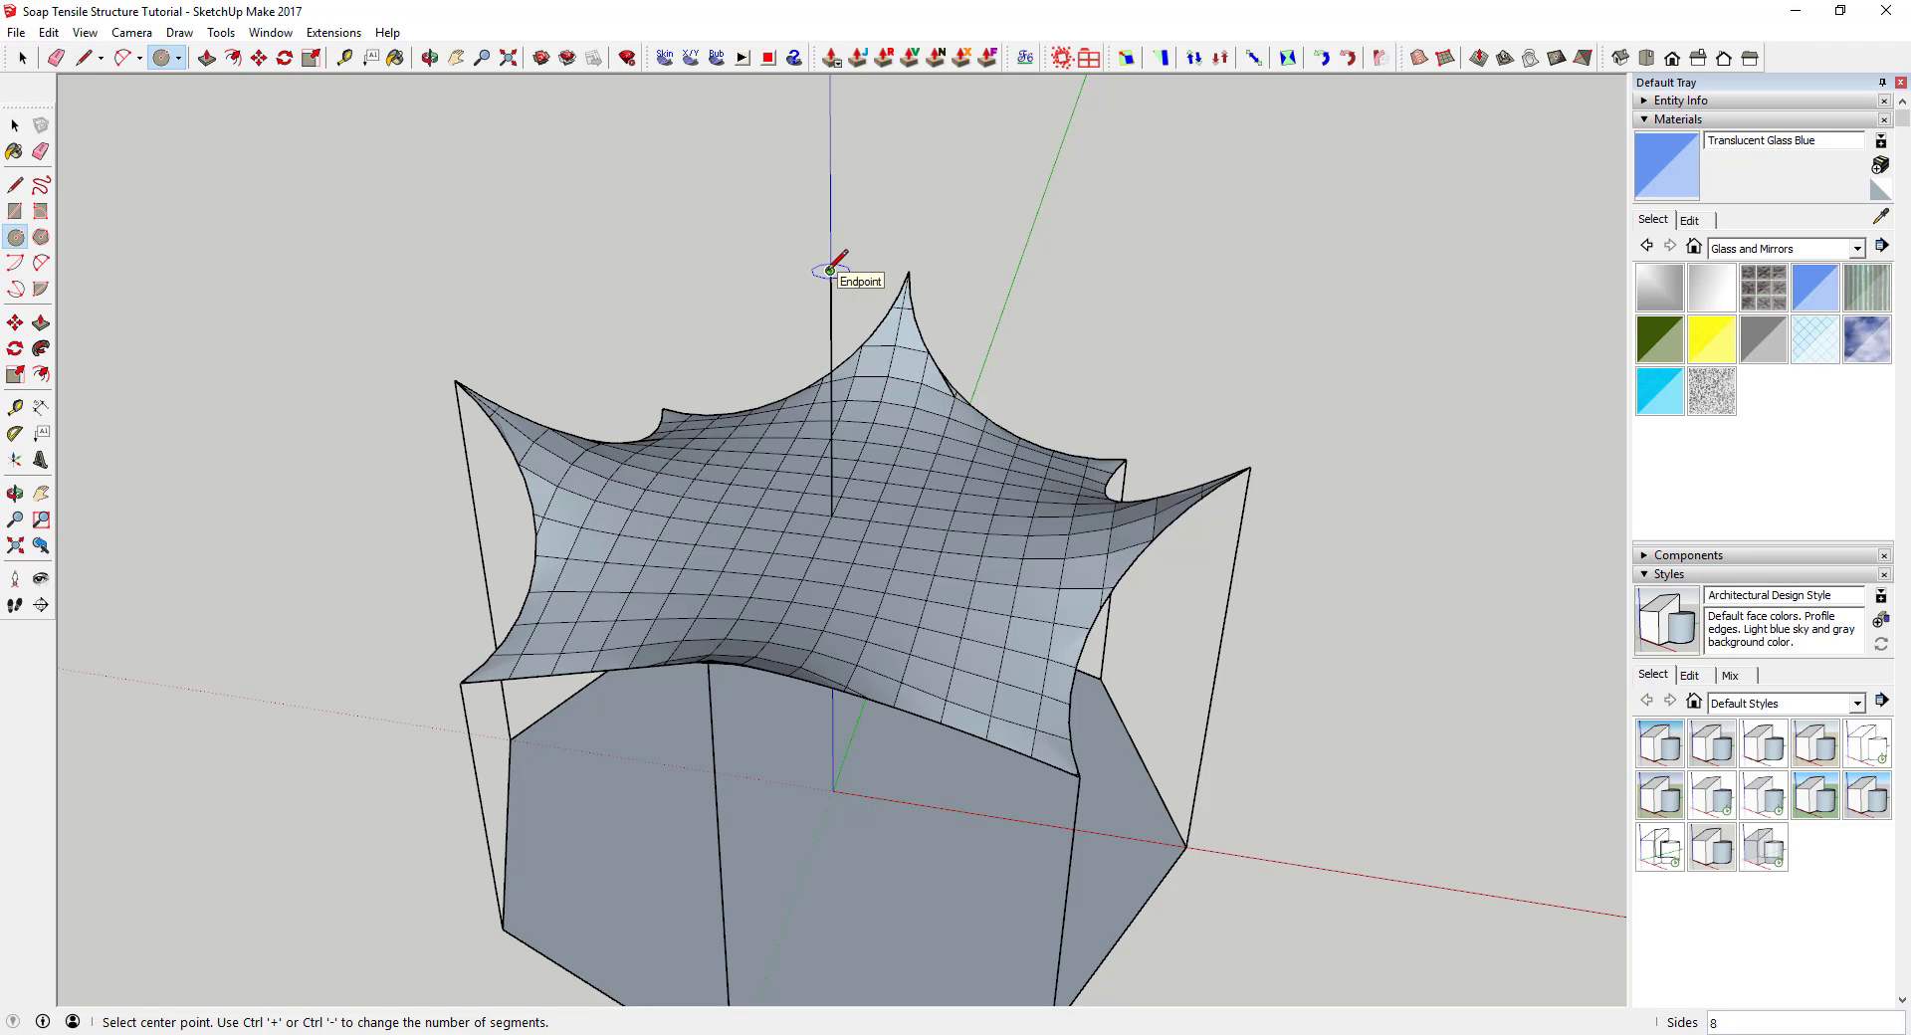
key("Return")
left_click(830, 270)
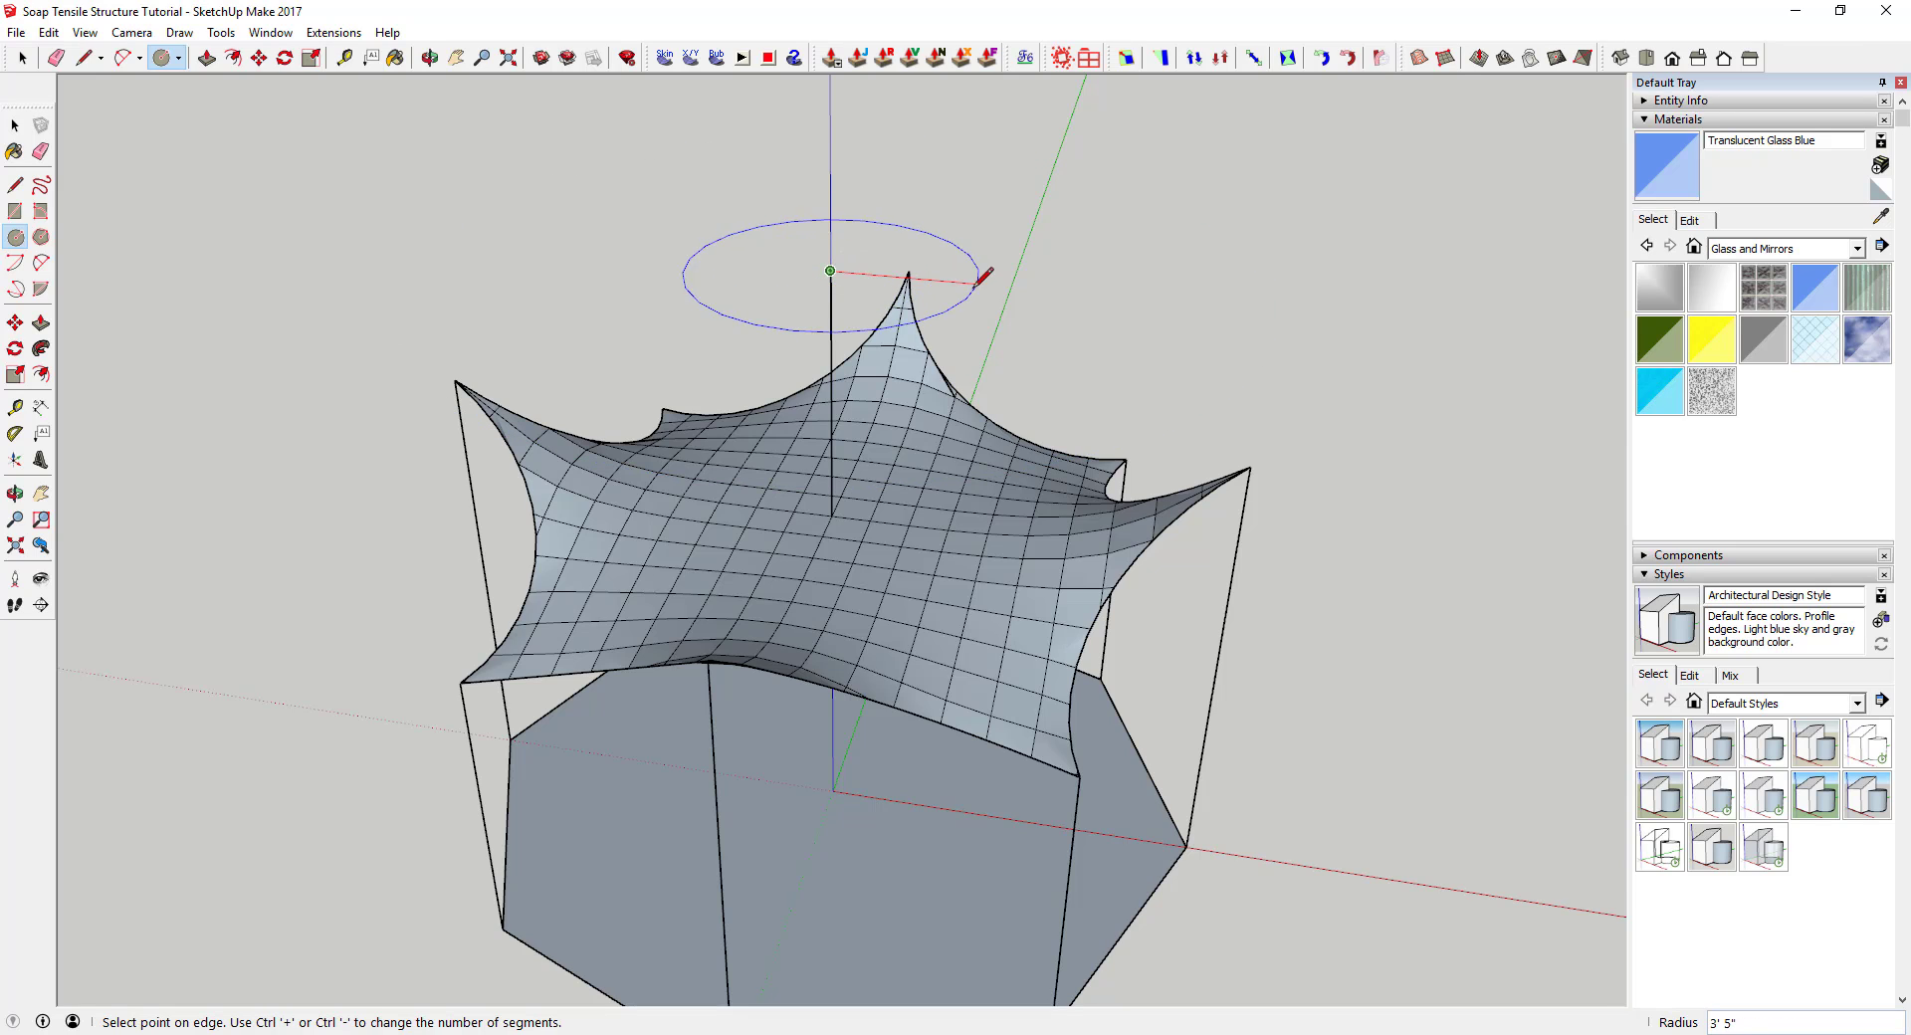
middle_click_drag(955, 282, 902, 558)
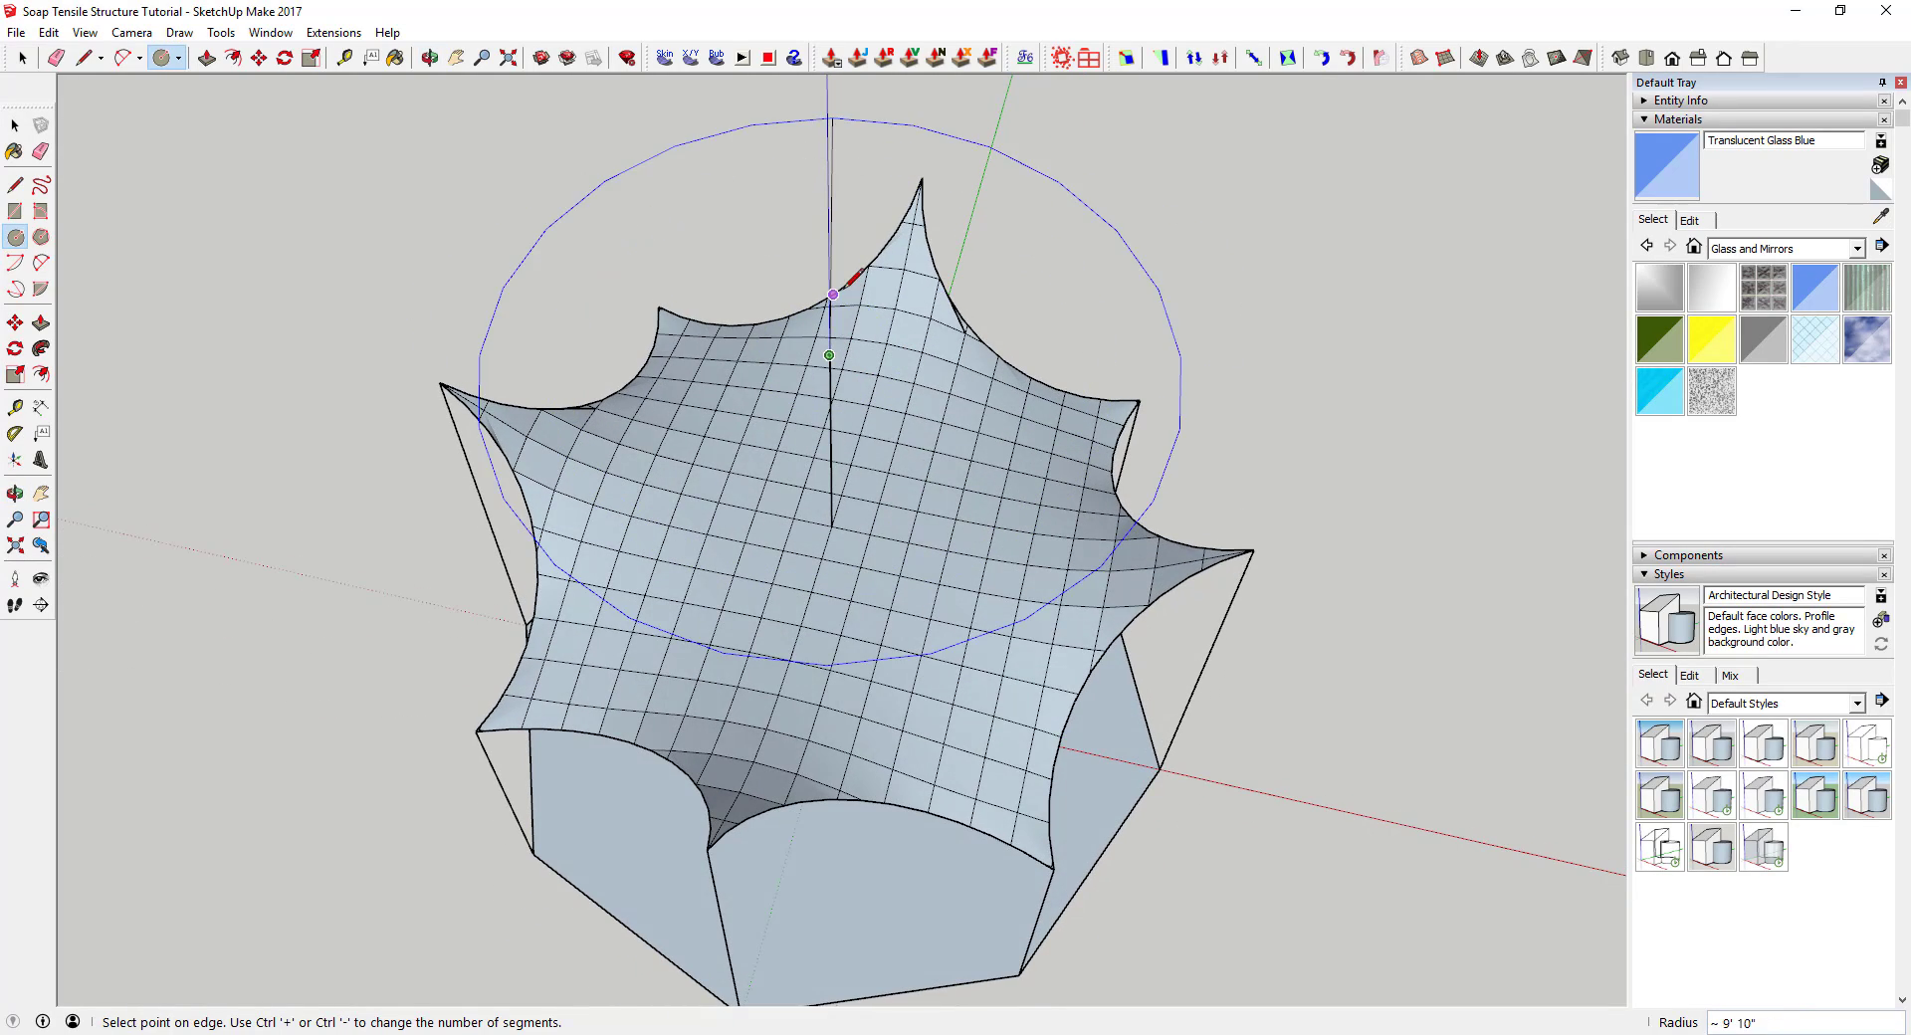
middle_click_drag(876, 284, 864, 491)
scroll(865, 458, "down", 3)
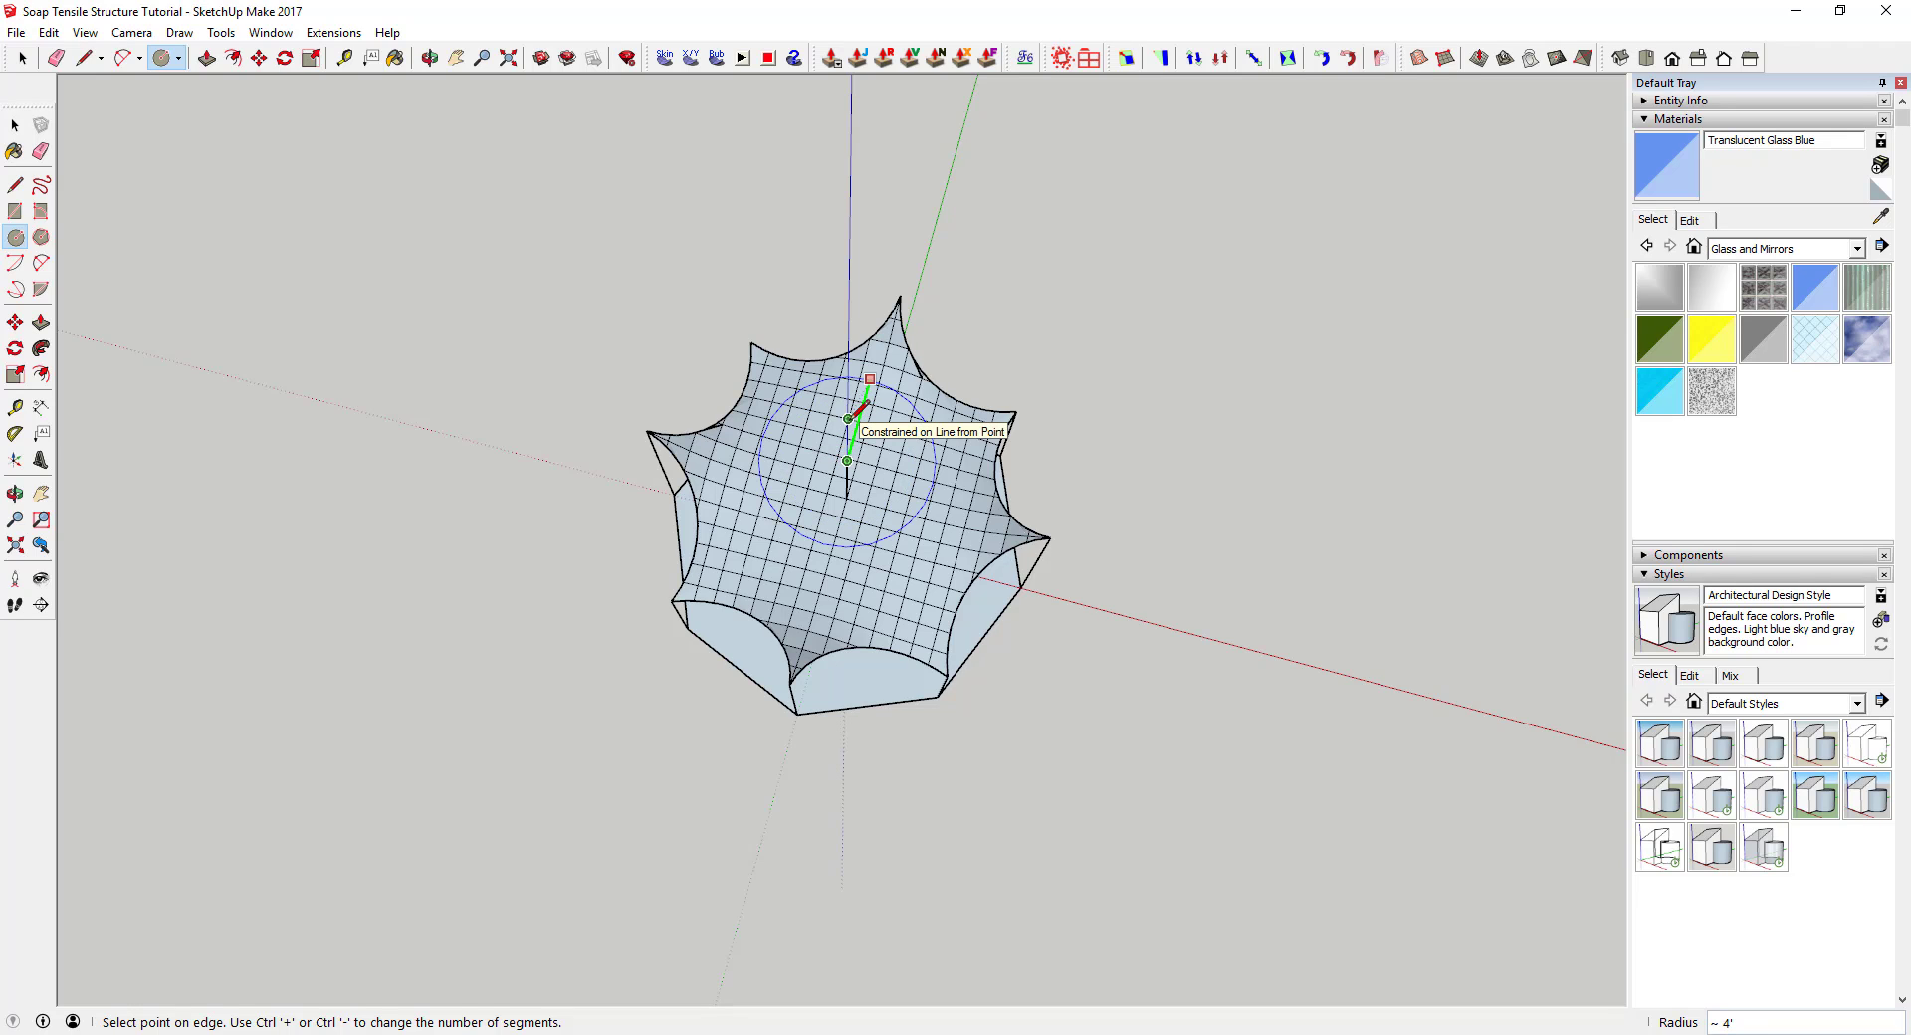
left_click(870, 379)
middle_click_drag(870, 380, 900, 312)
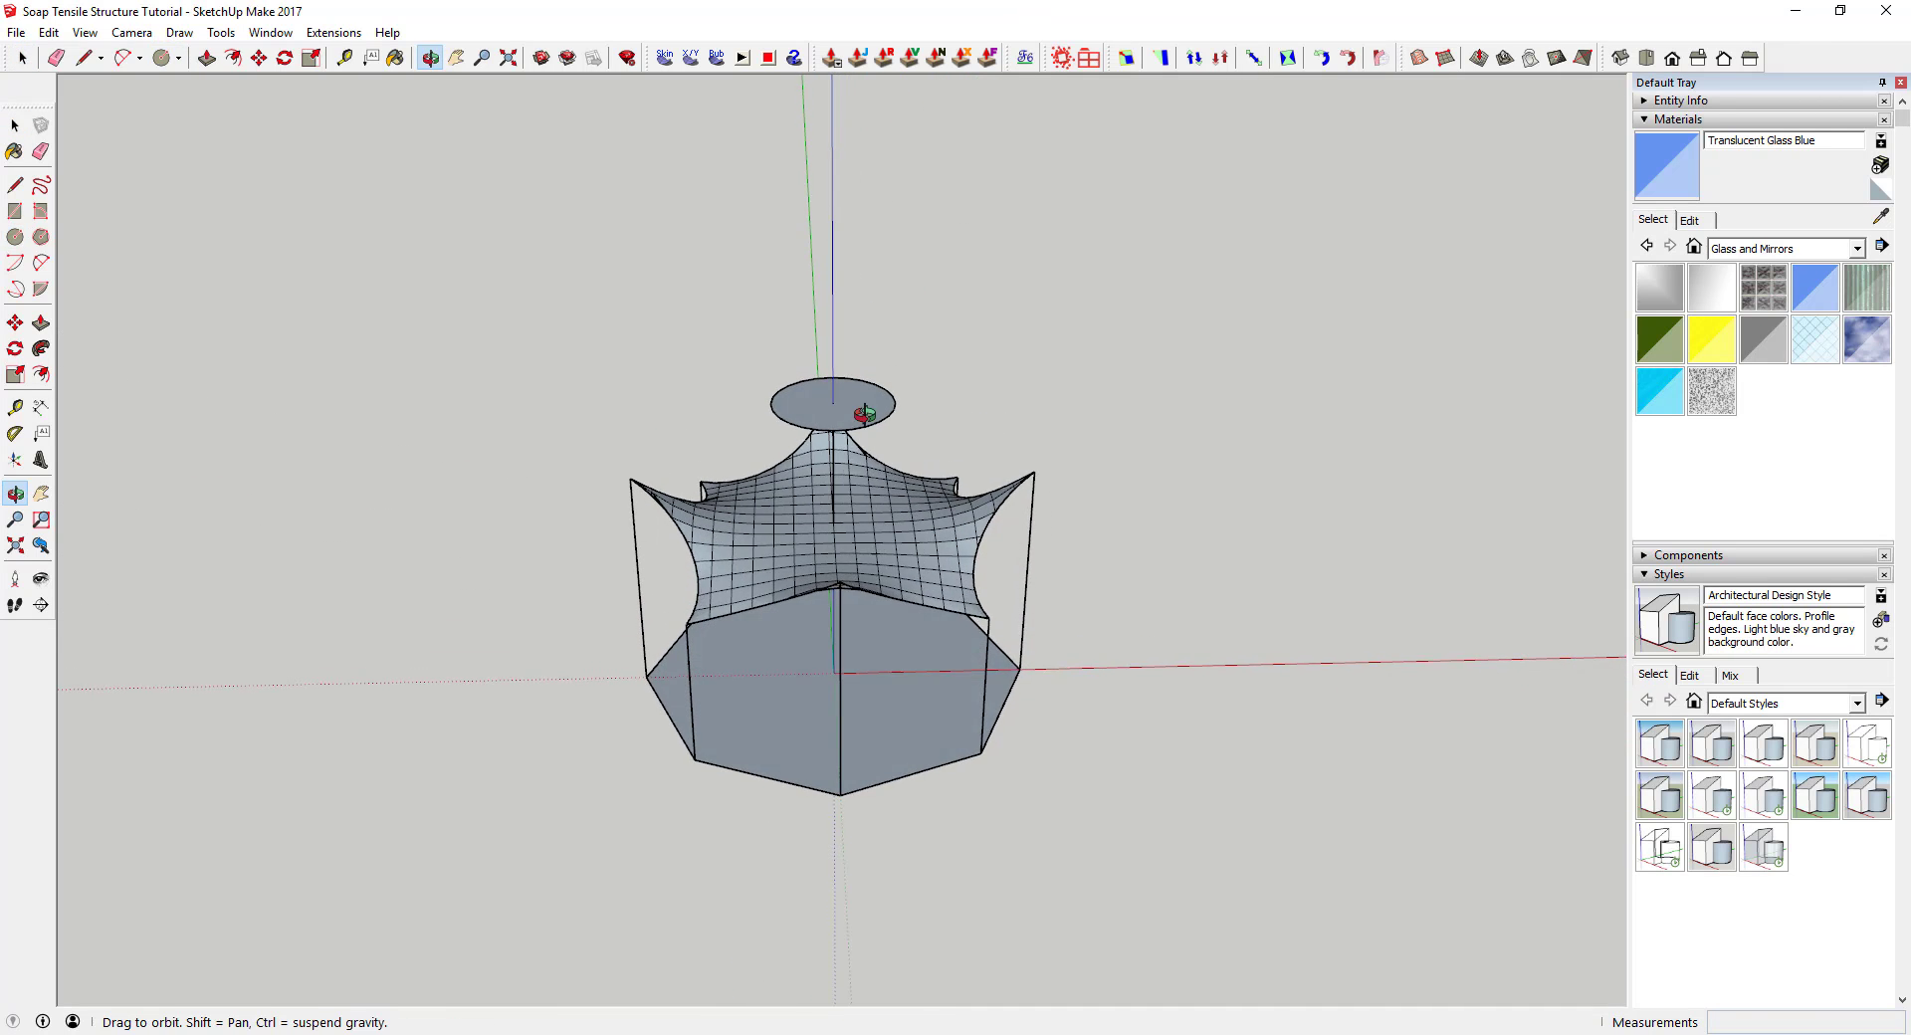
Erase the vertical construction line between the circle and the skin
scroll(829, 462, "up", 5)
key("e")
mouse_move(829, 463)
middle_mouse_down()
mouse_move(767, 439)
mouse_move(818, 431)
middle_mouse_up()
key("space")
scroll(836, 504, "down", 3)
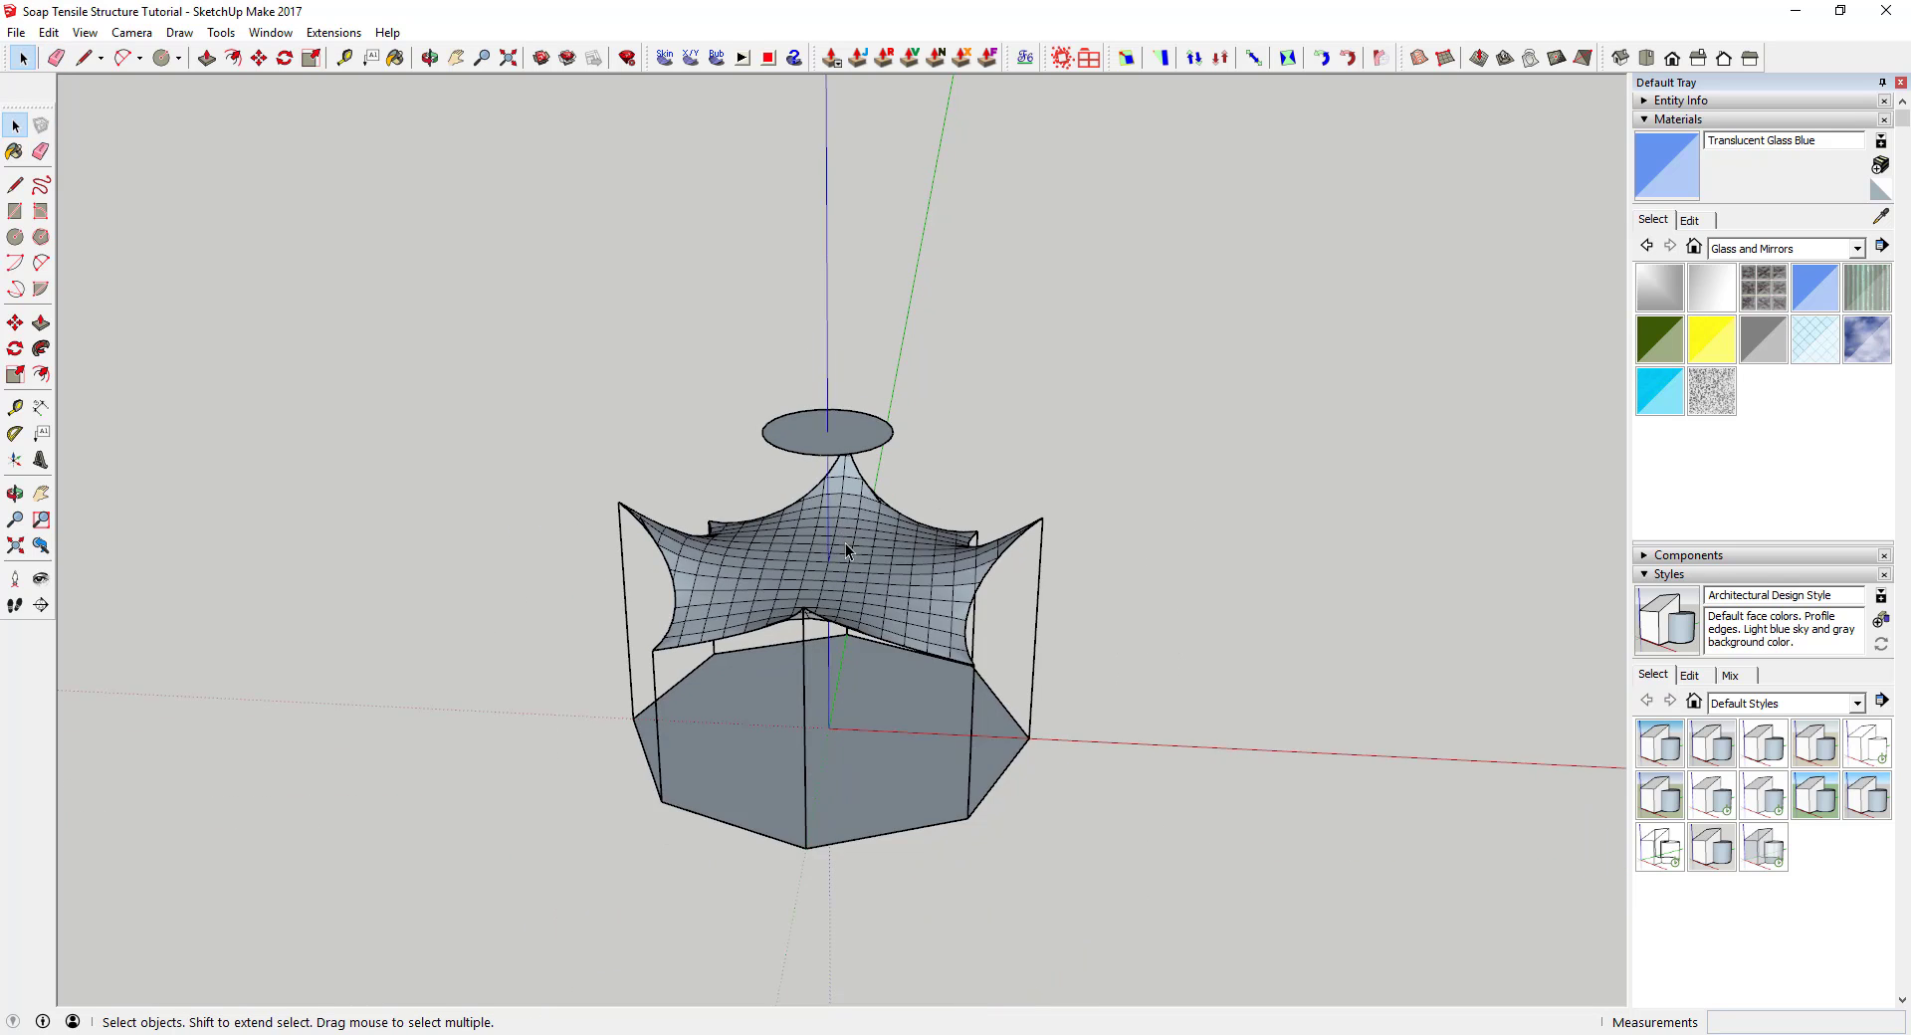
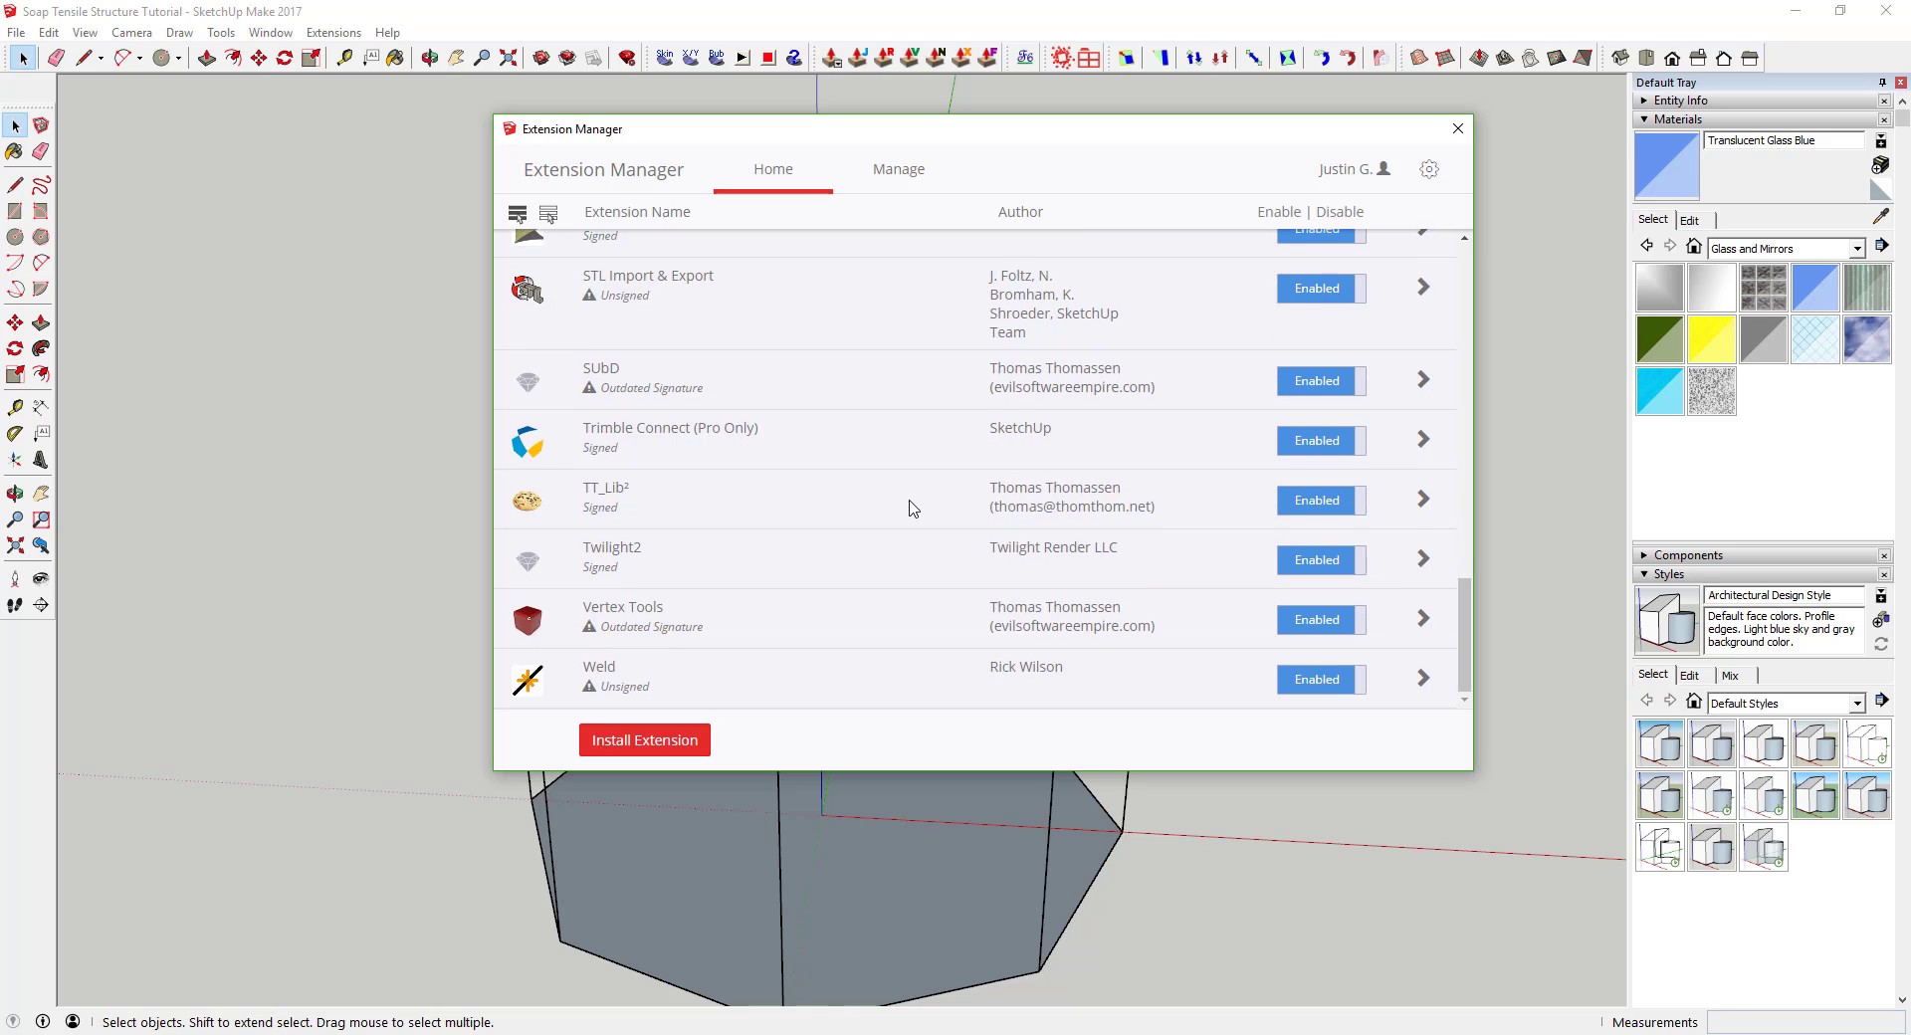
Look for the Soap Skin & Bubble entry in Extension Manager's list of installed extensions
scroll(914, 508, "up", 2)
scroll(914, 509, "up", 2)
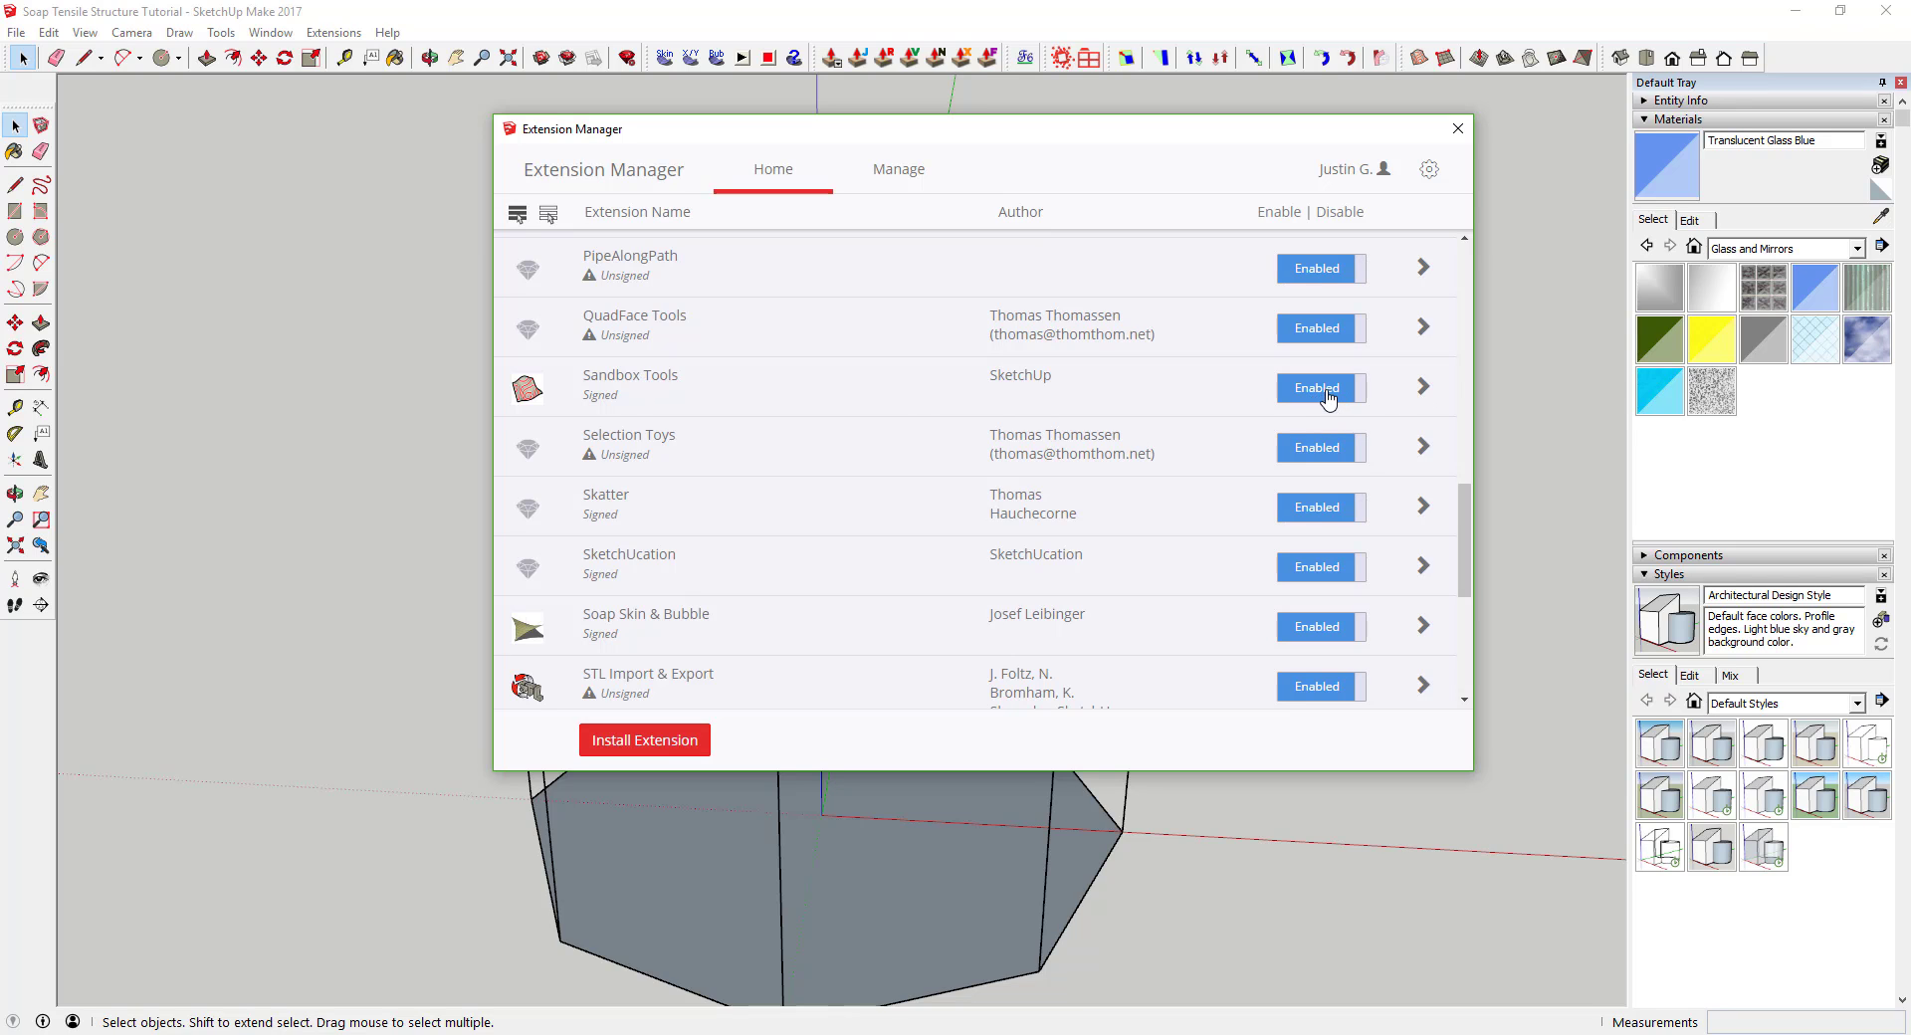
Close Extension Manager and save the model
left_click(1457, 129)
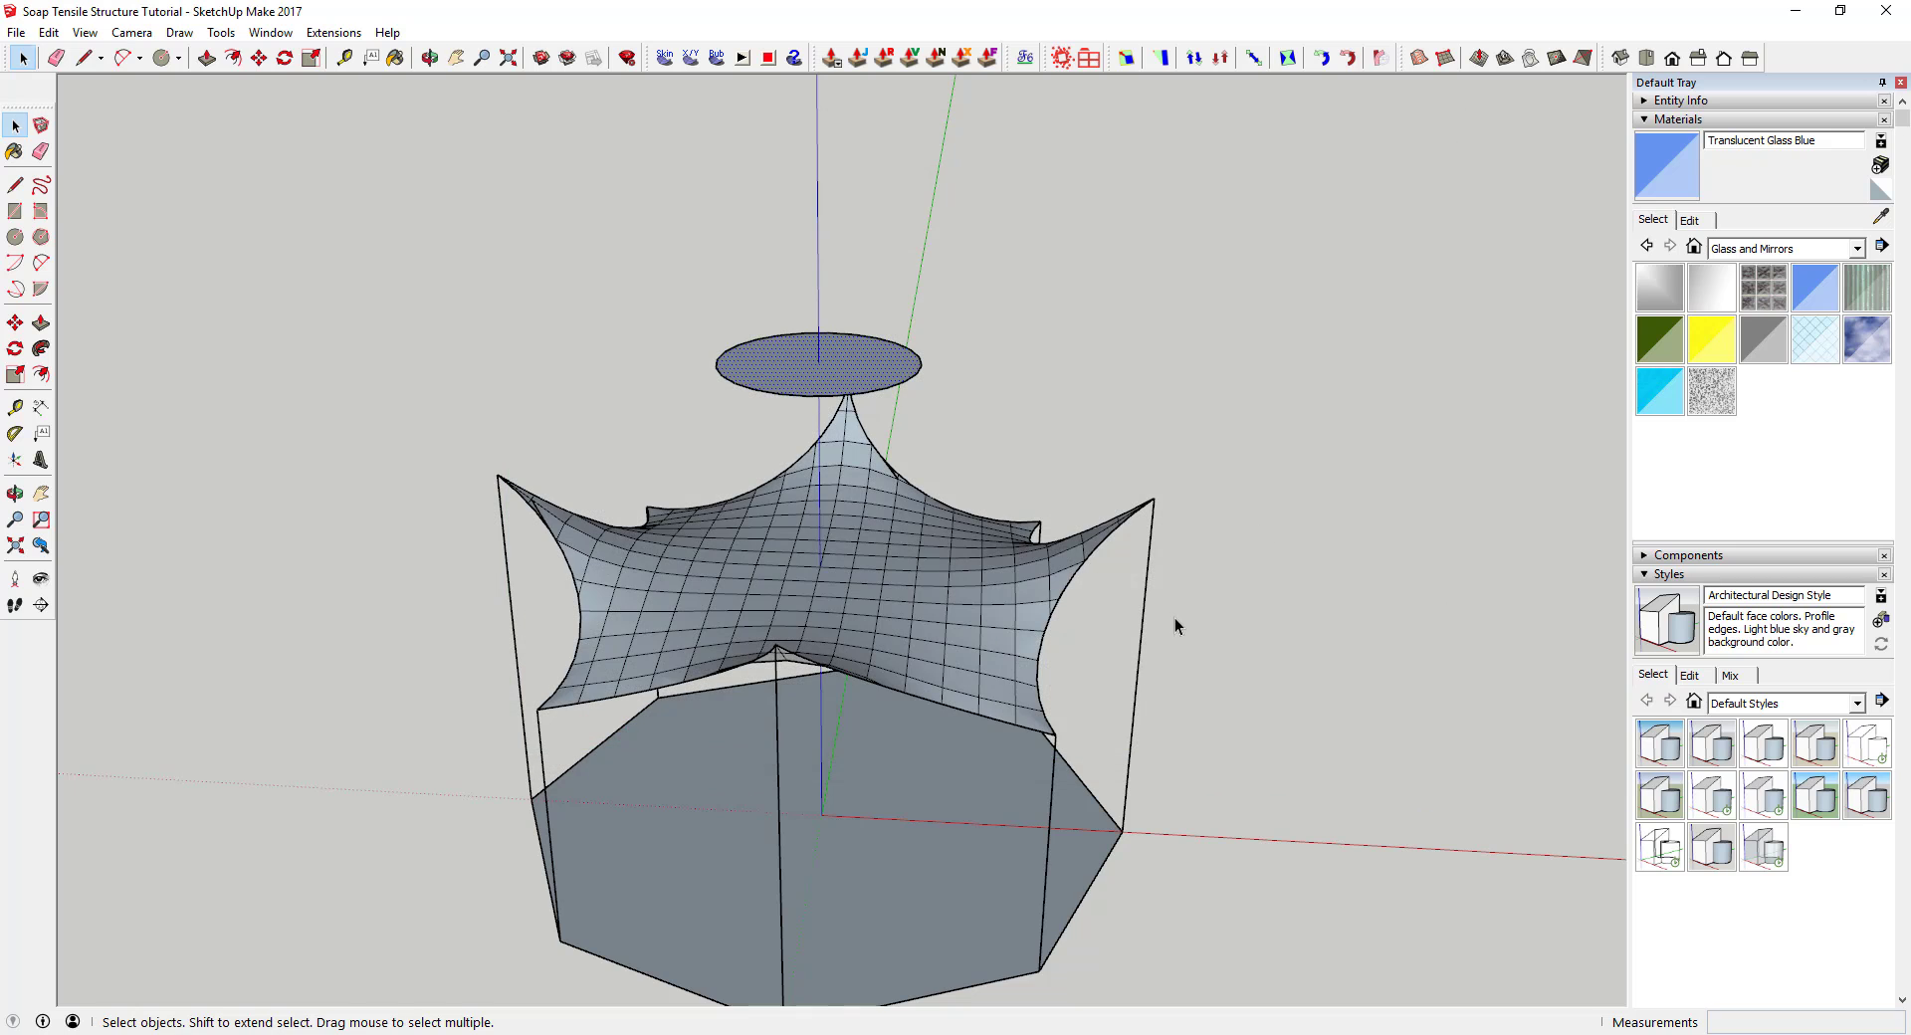
left_click(16, 32)
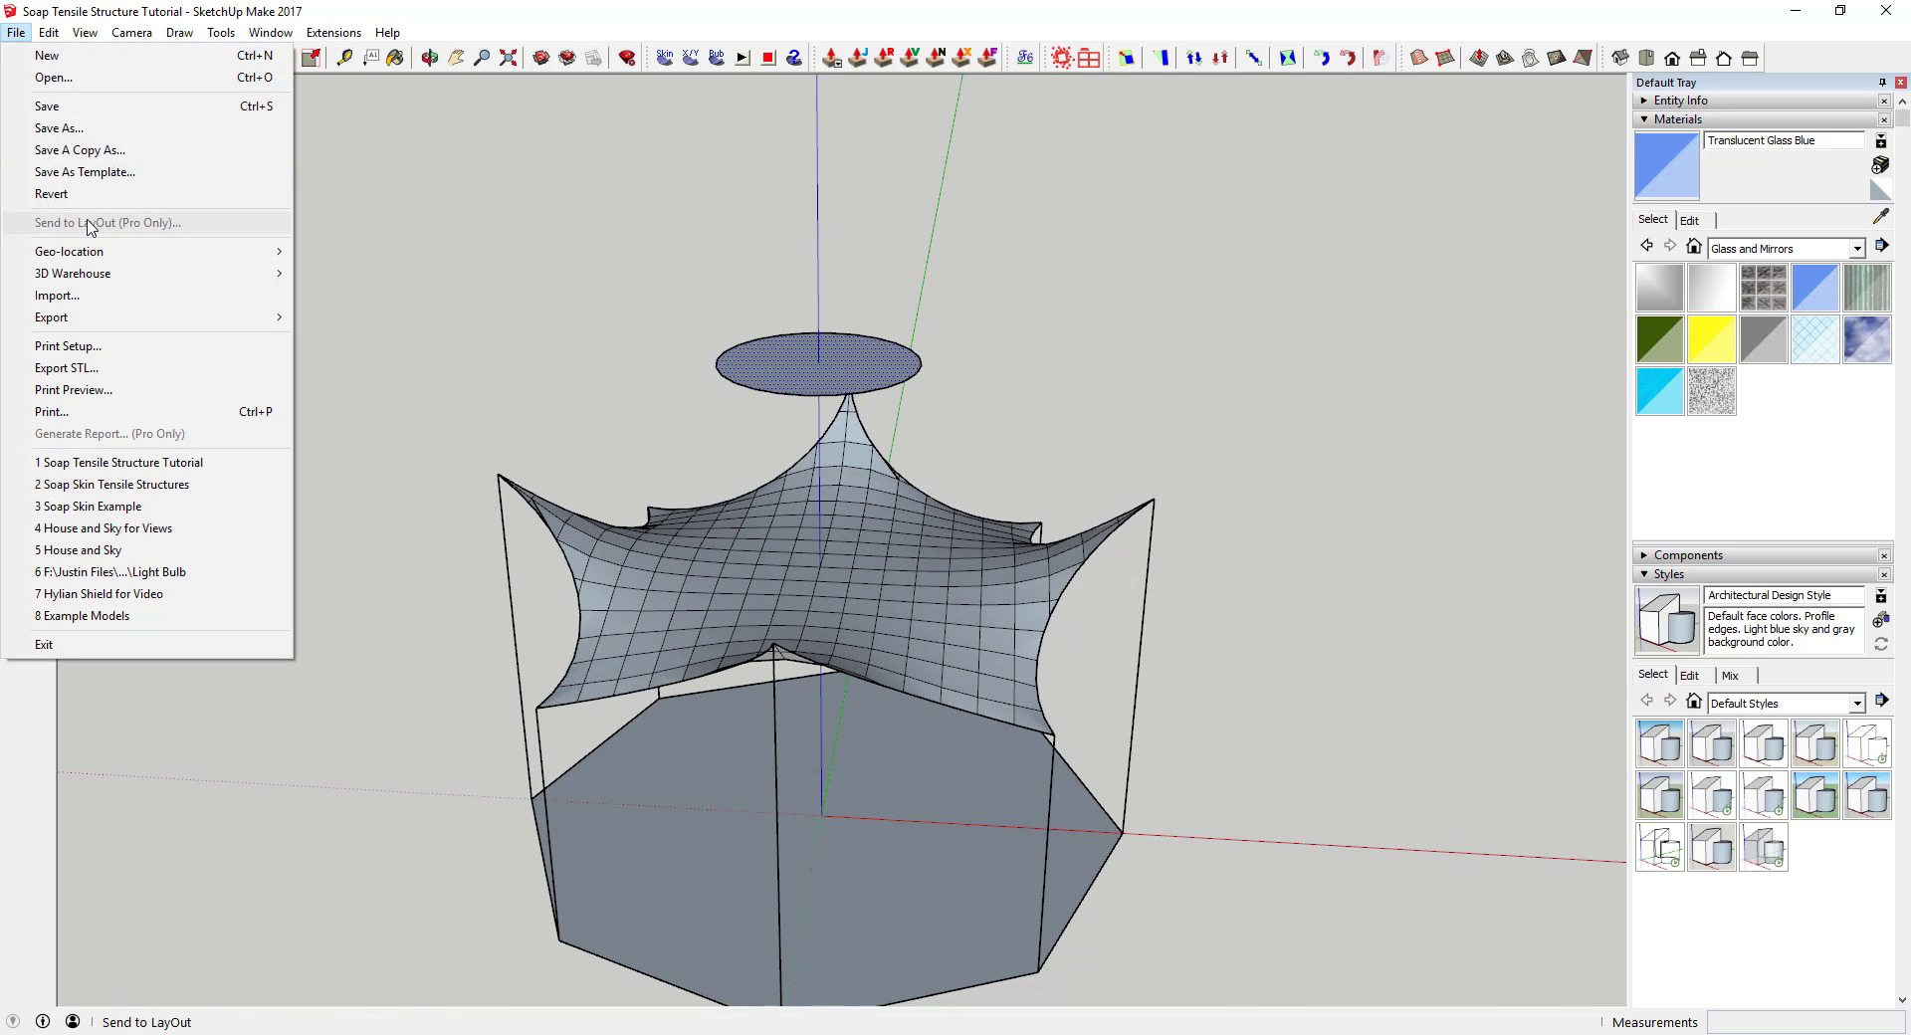
left_click(59, 106)
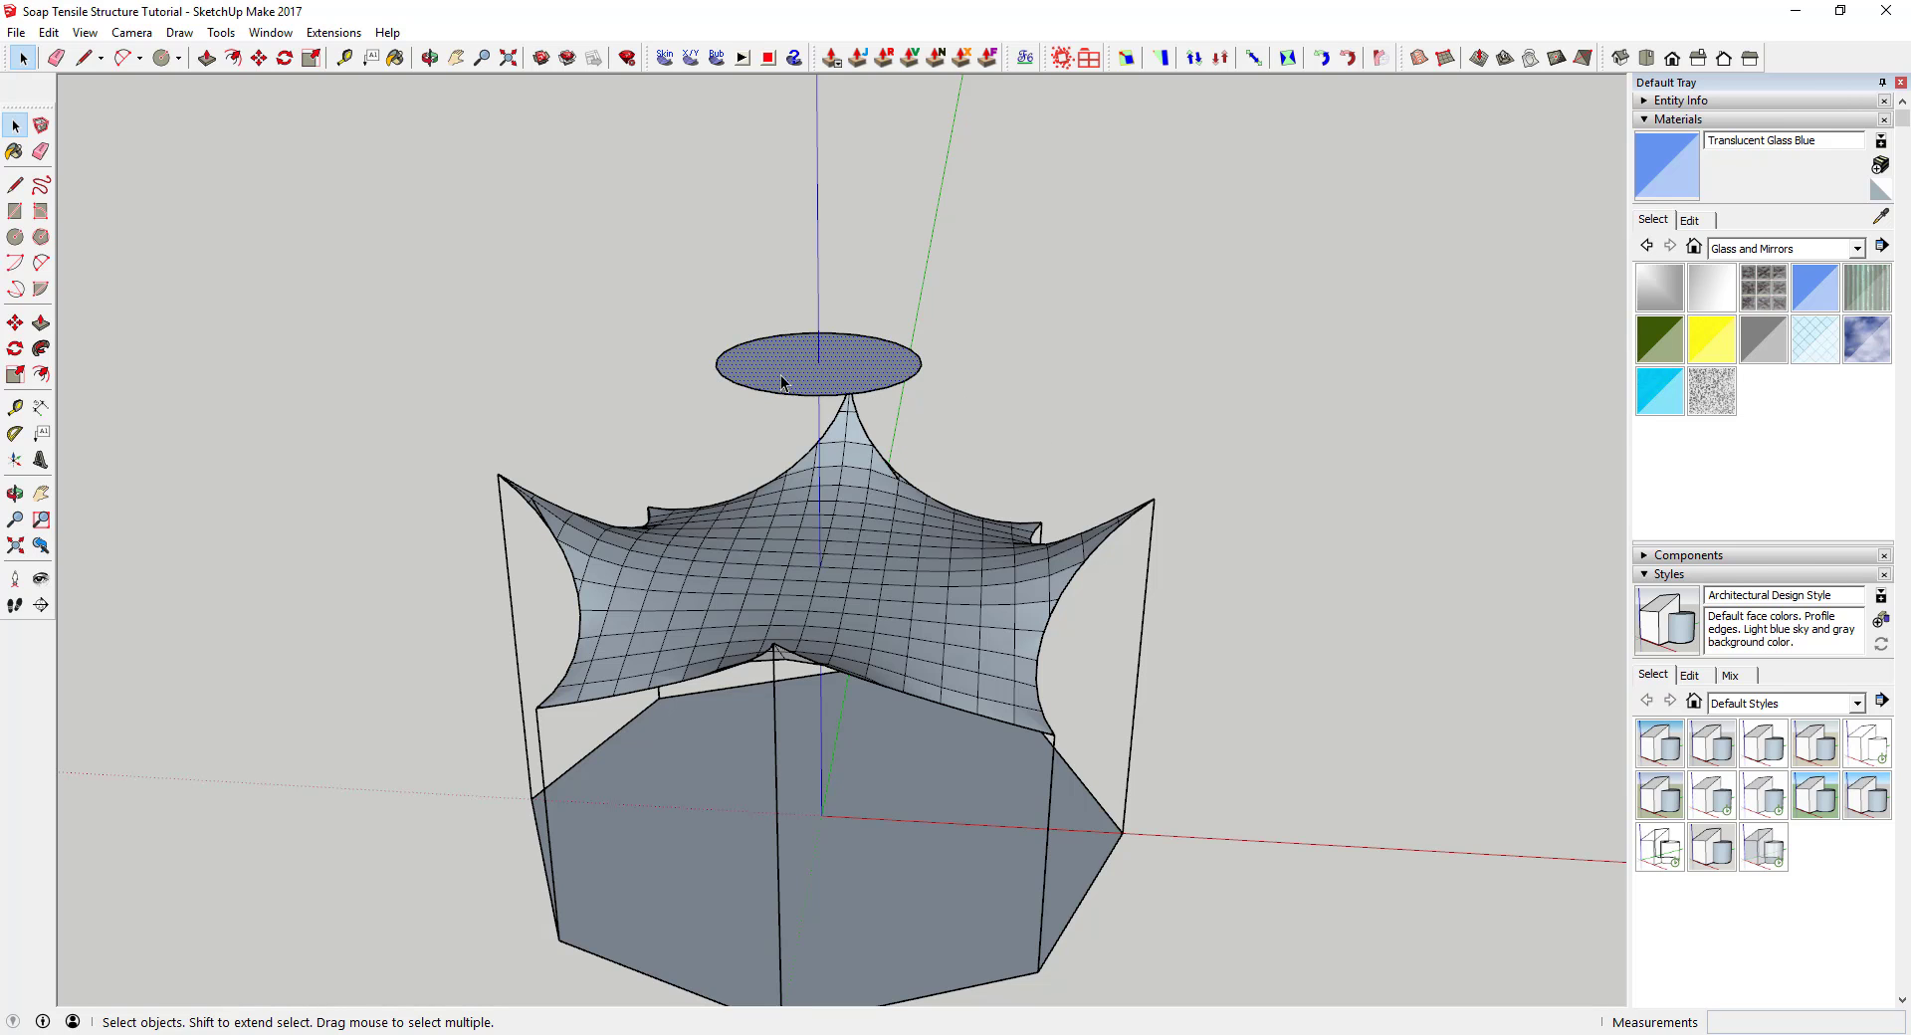
Drape the floating circle's outline onto the soap-skin mesh with the Sandbox Drape tool
scroll(838, 361, "up", 3)
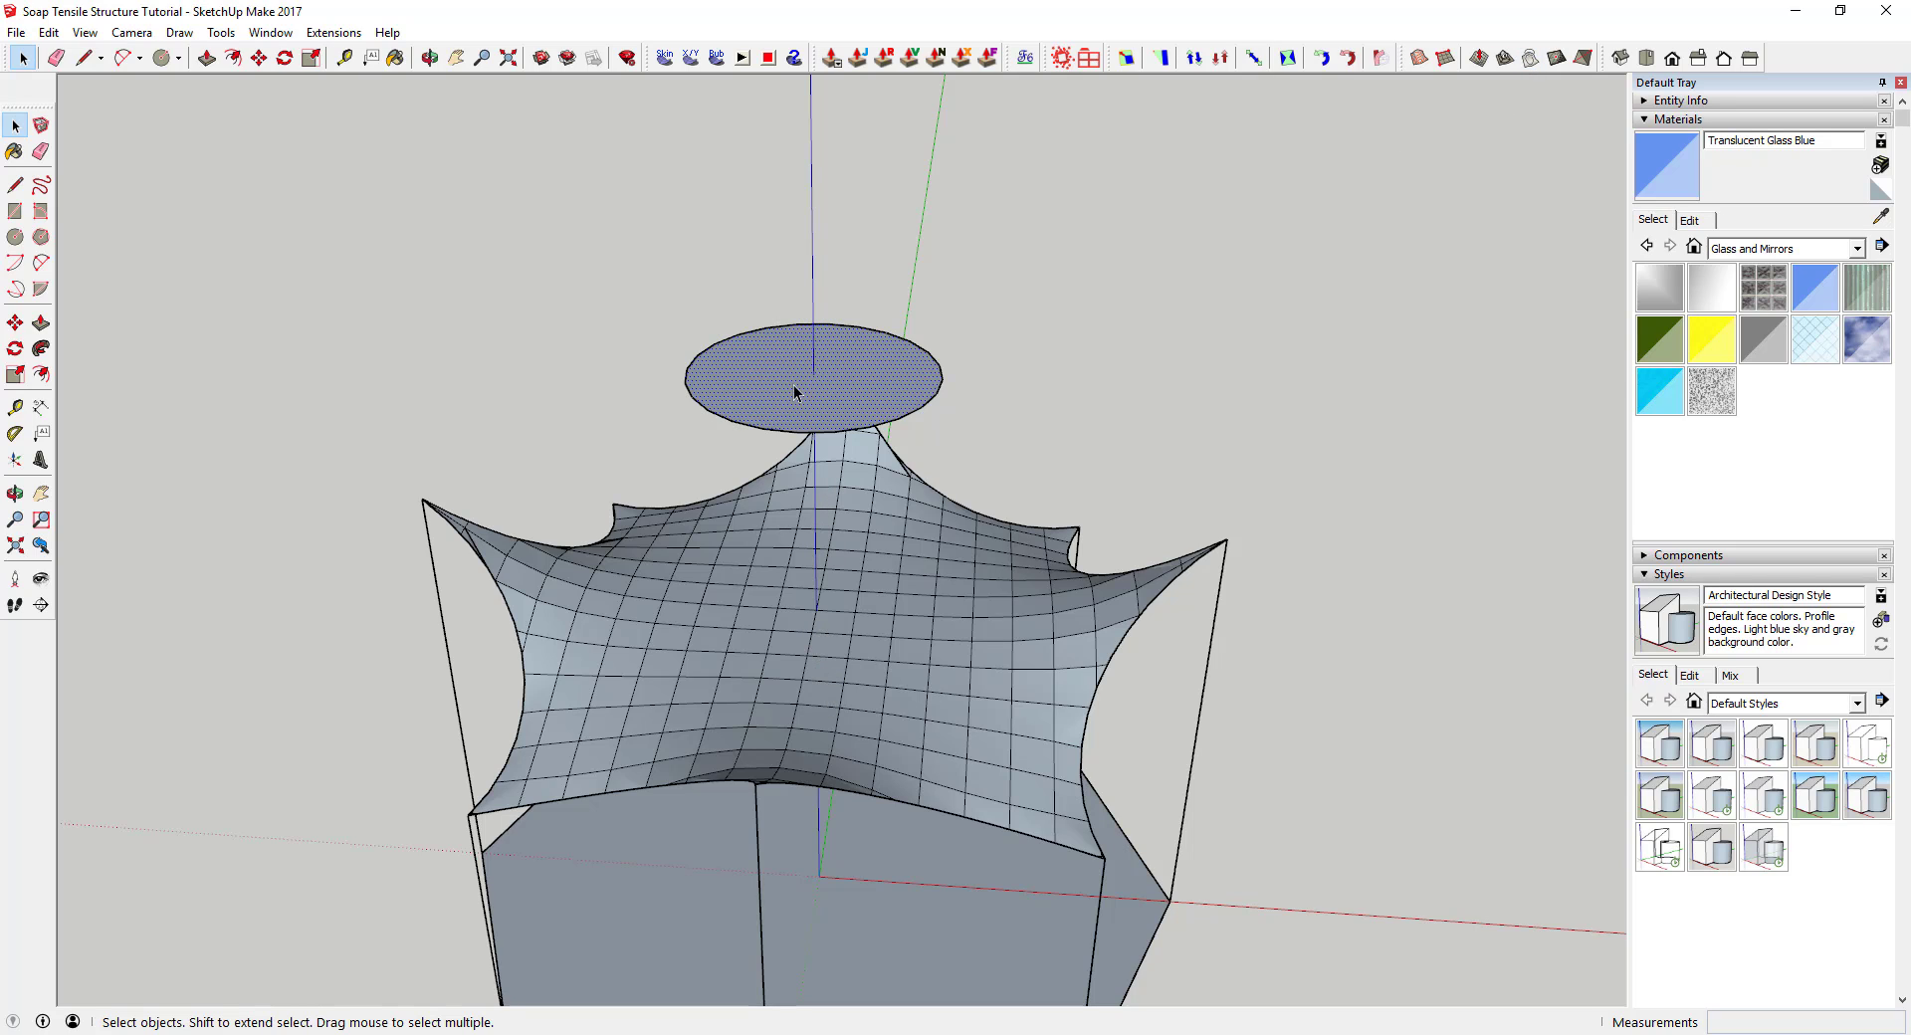
left_click(1529, 59)
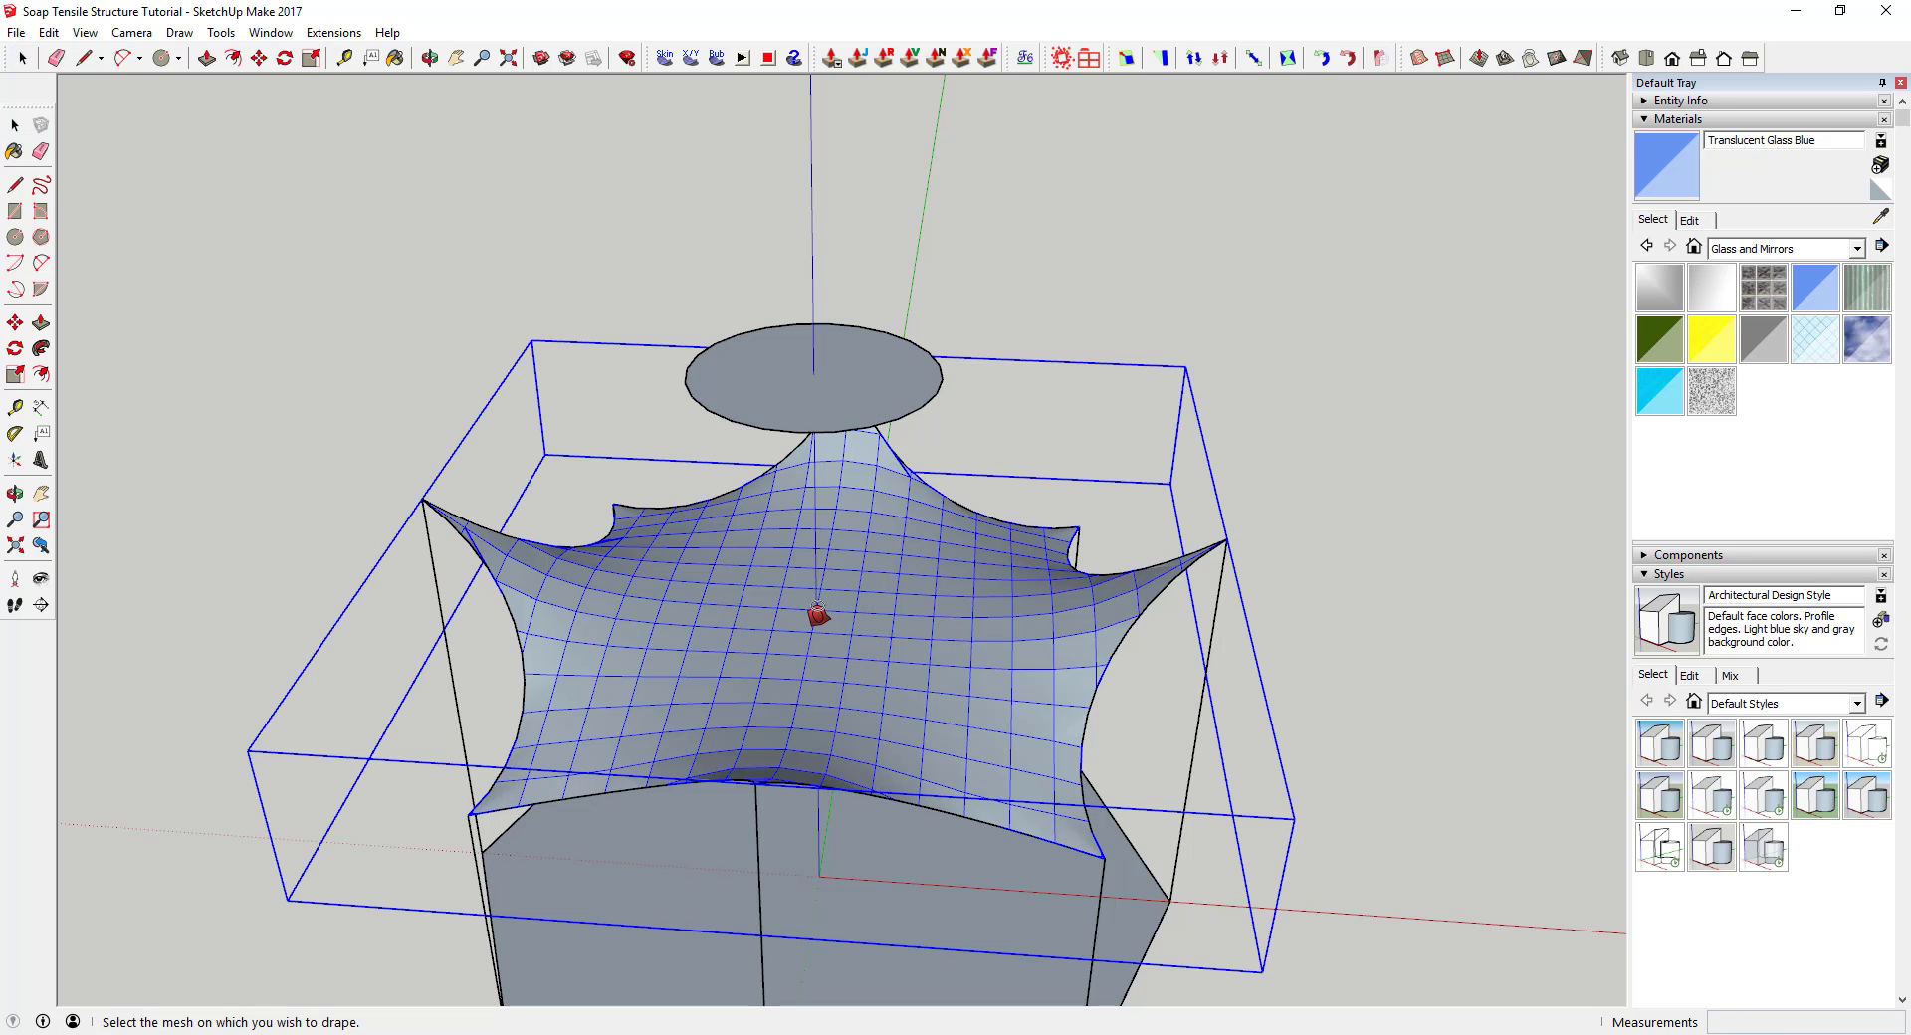
left_click(818, 614)
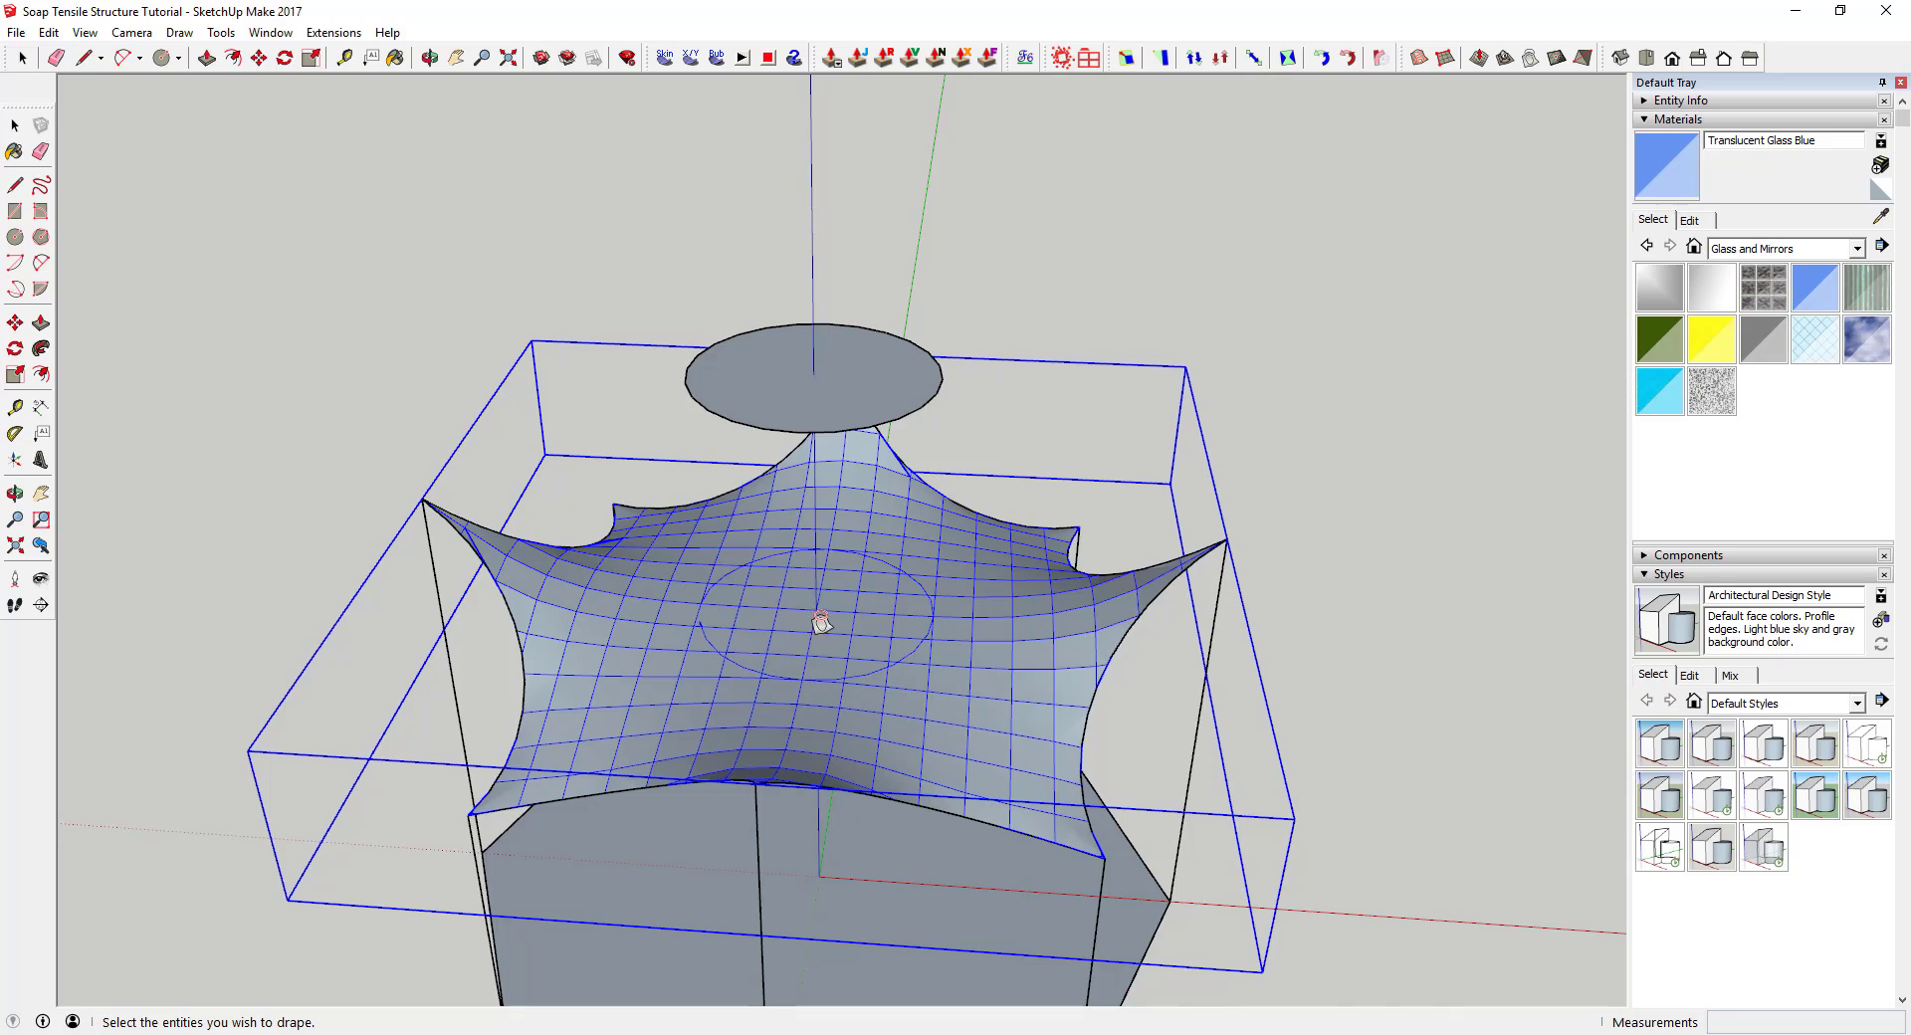
scroll(821, 622, "up", 5)
middle_click_drag(717, 622, 797, 660)
middle_click_drag(1236, 642, 967, 214)
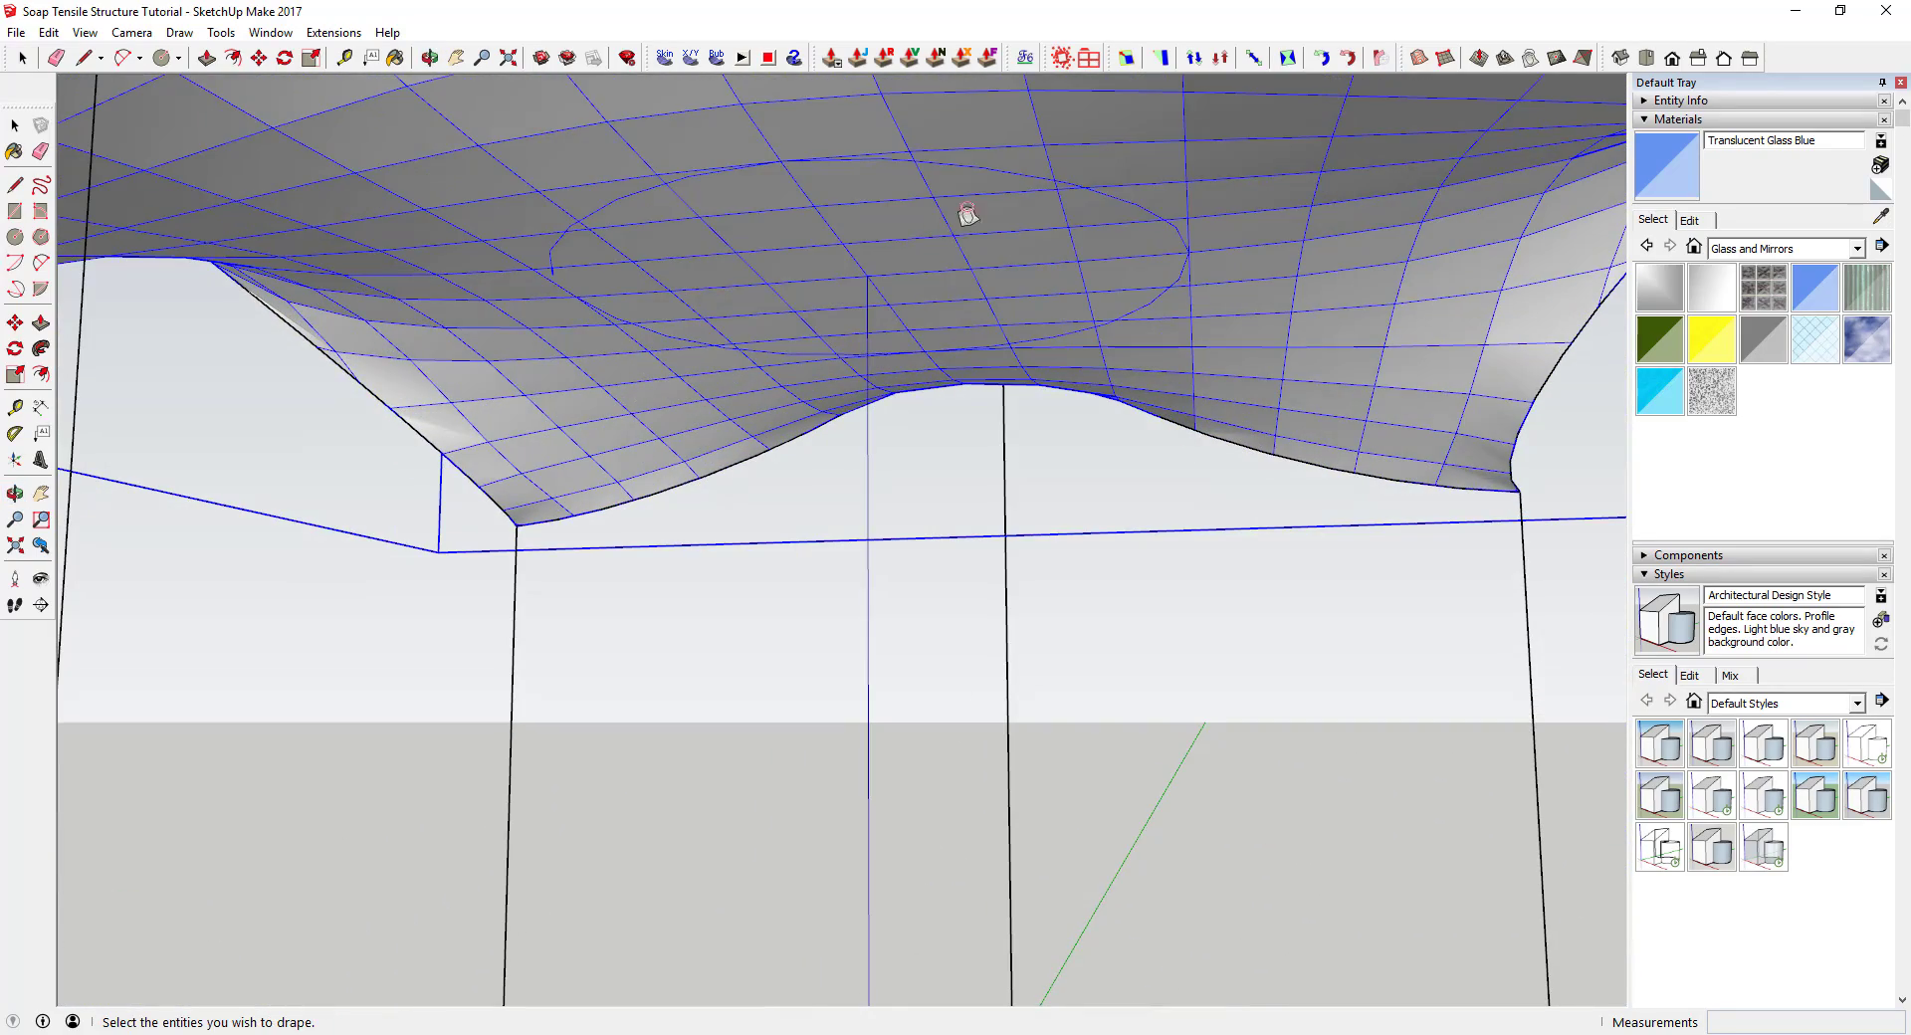
middle_click_drag(1194, 256, 940, 558)
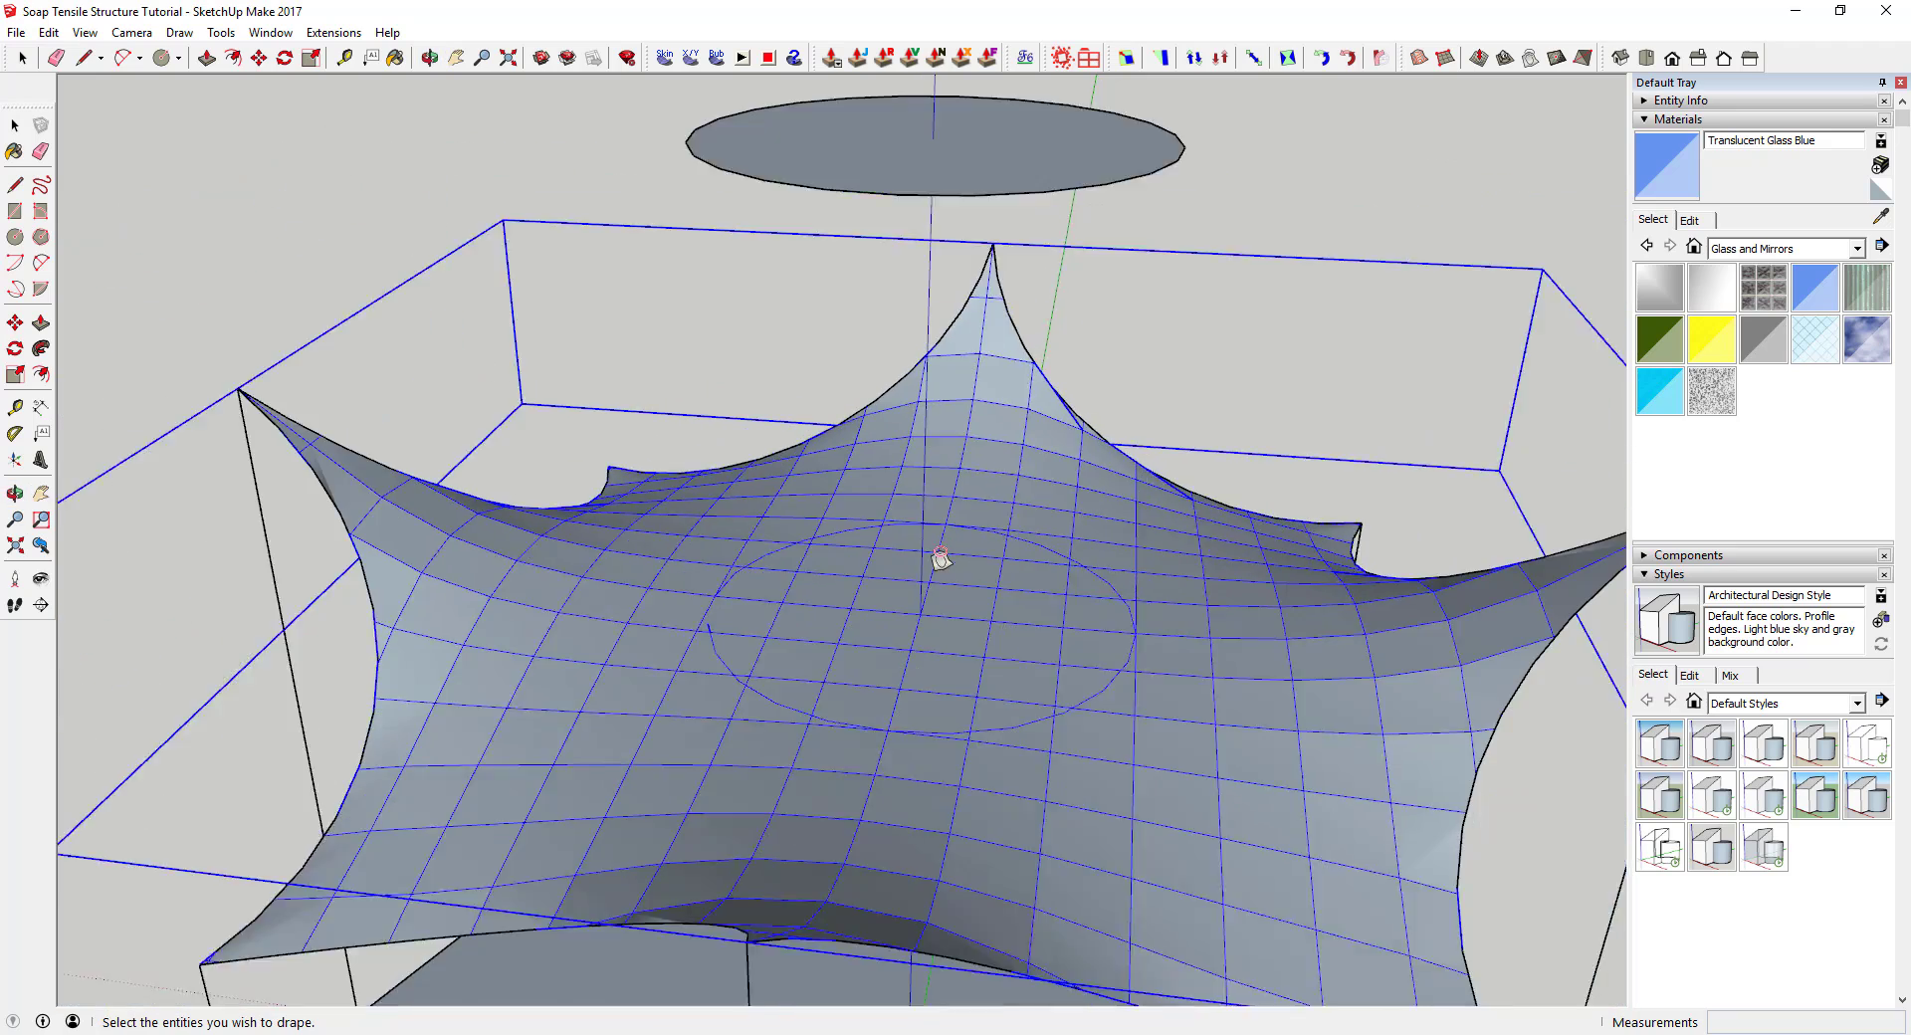
Open the skin group for editing and draw a line that closes the gap in the draped circle outline
scroll(929, 639, "down", 2)
scroll(922, 618, "up", 3)
scroll(925, 655, "up", 3)
key("space")
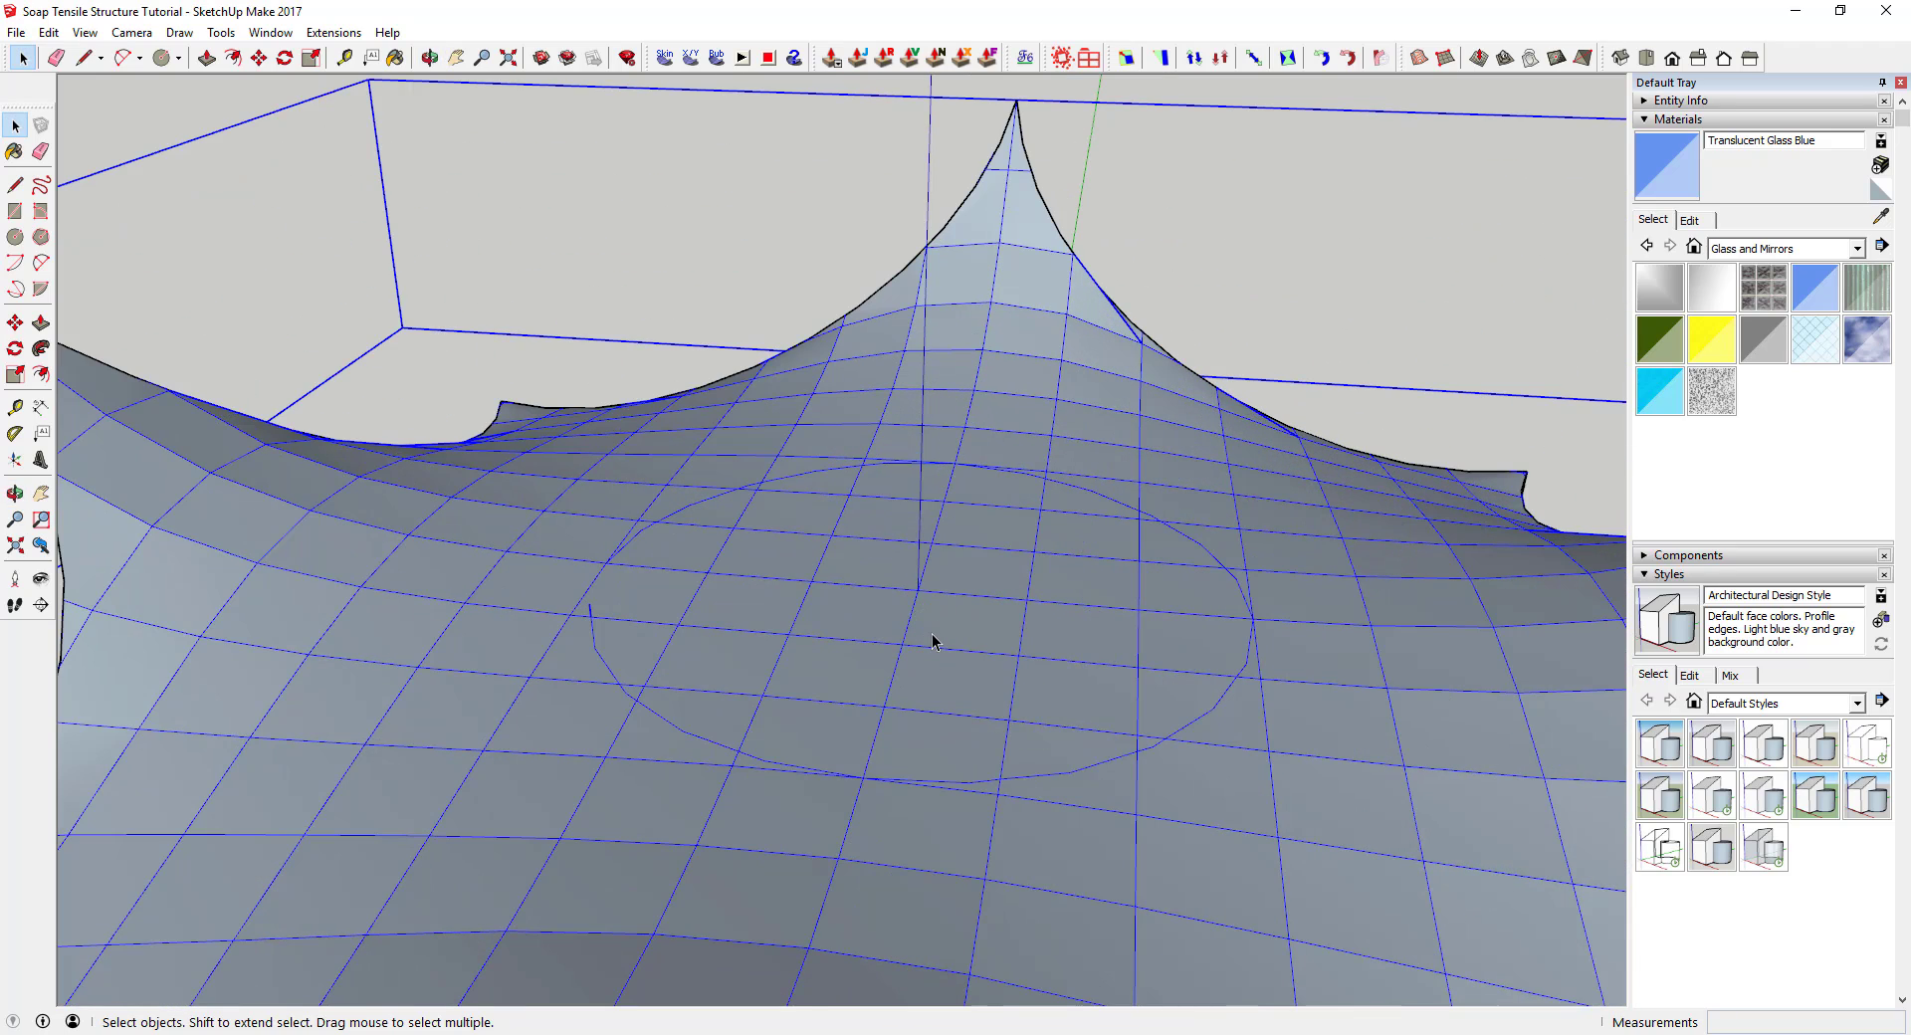
left_click(874, 585)
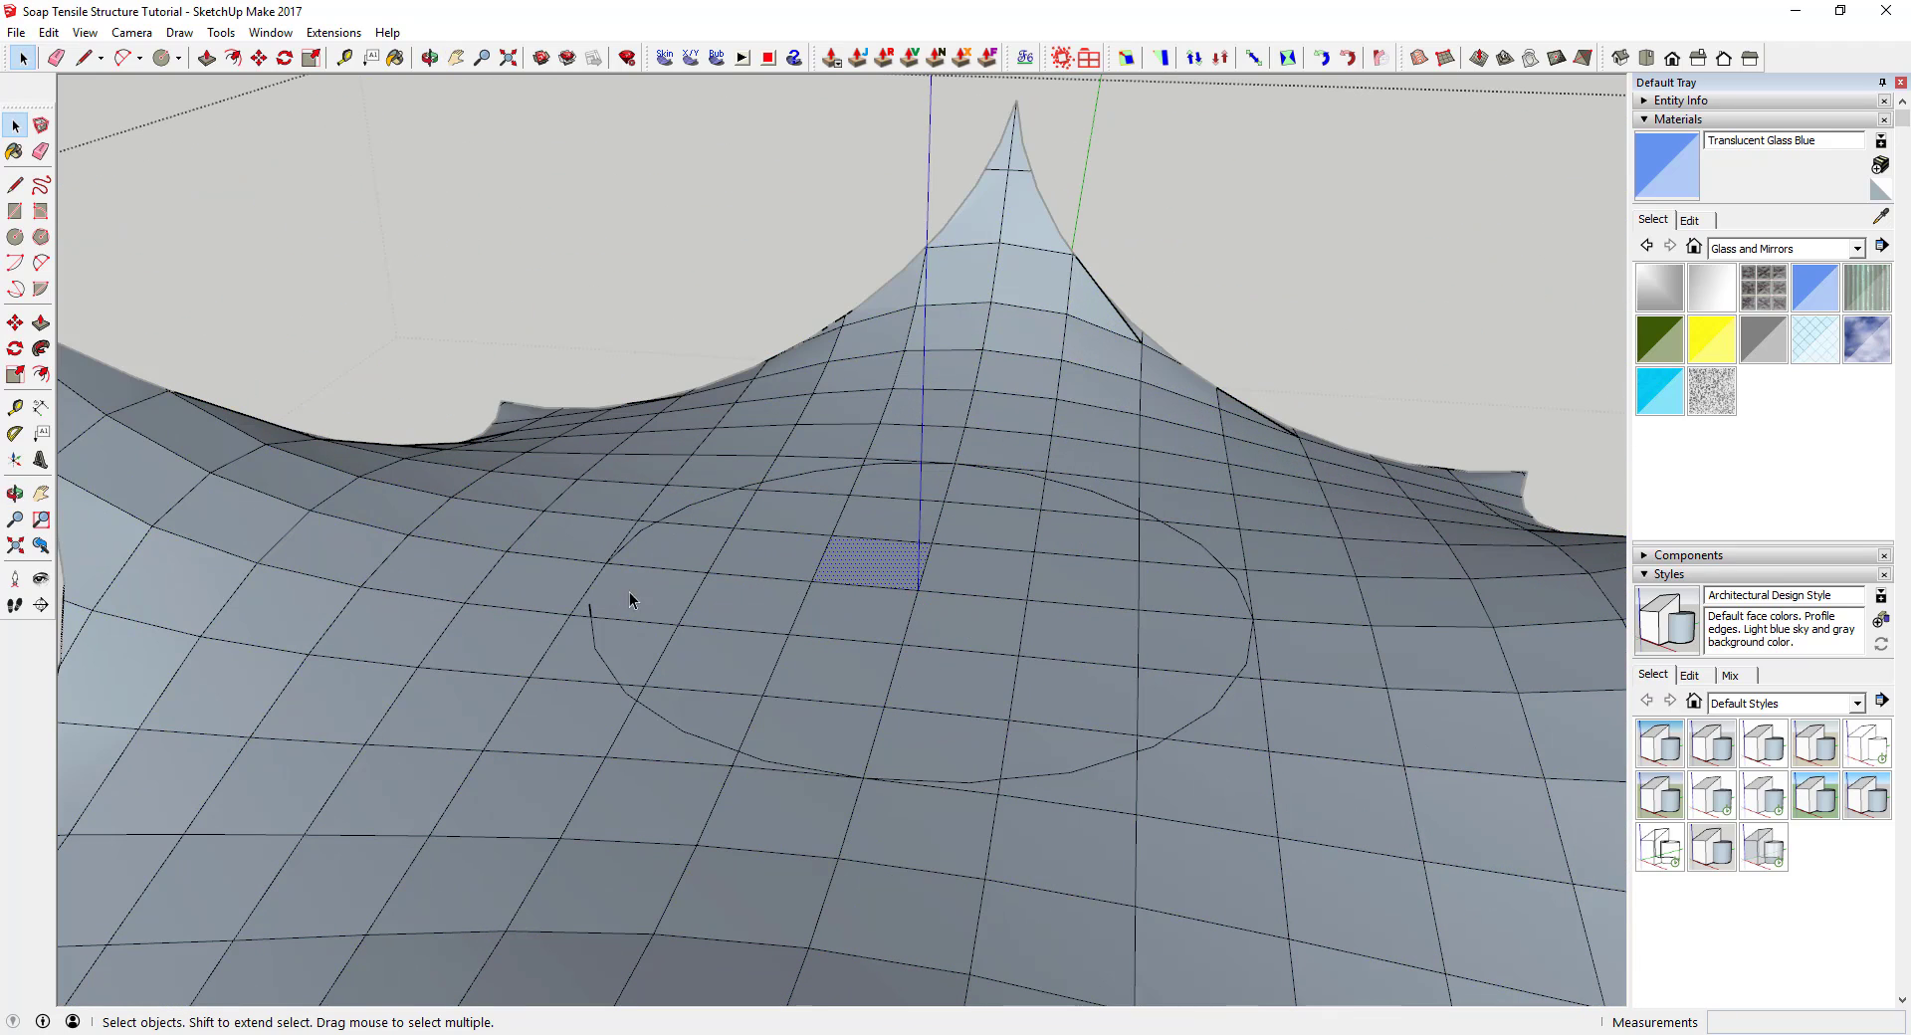
scroll(601, 601, "up", 5)
key("l")
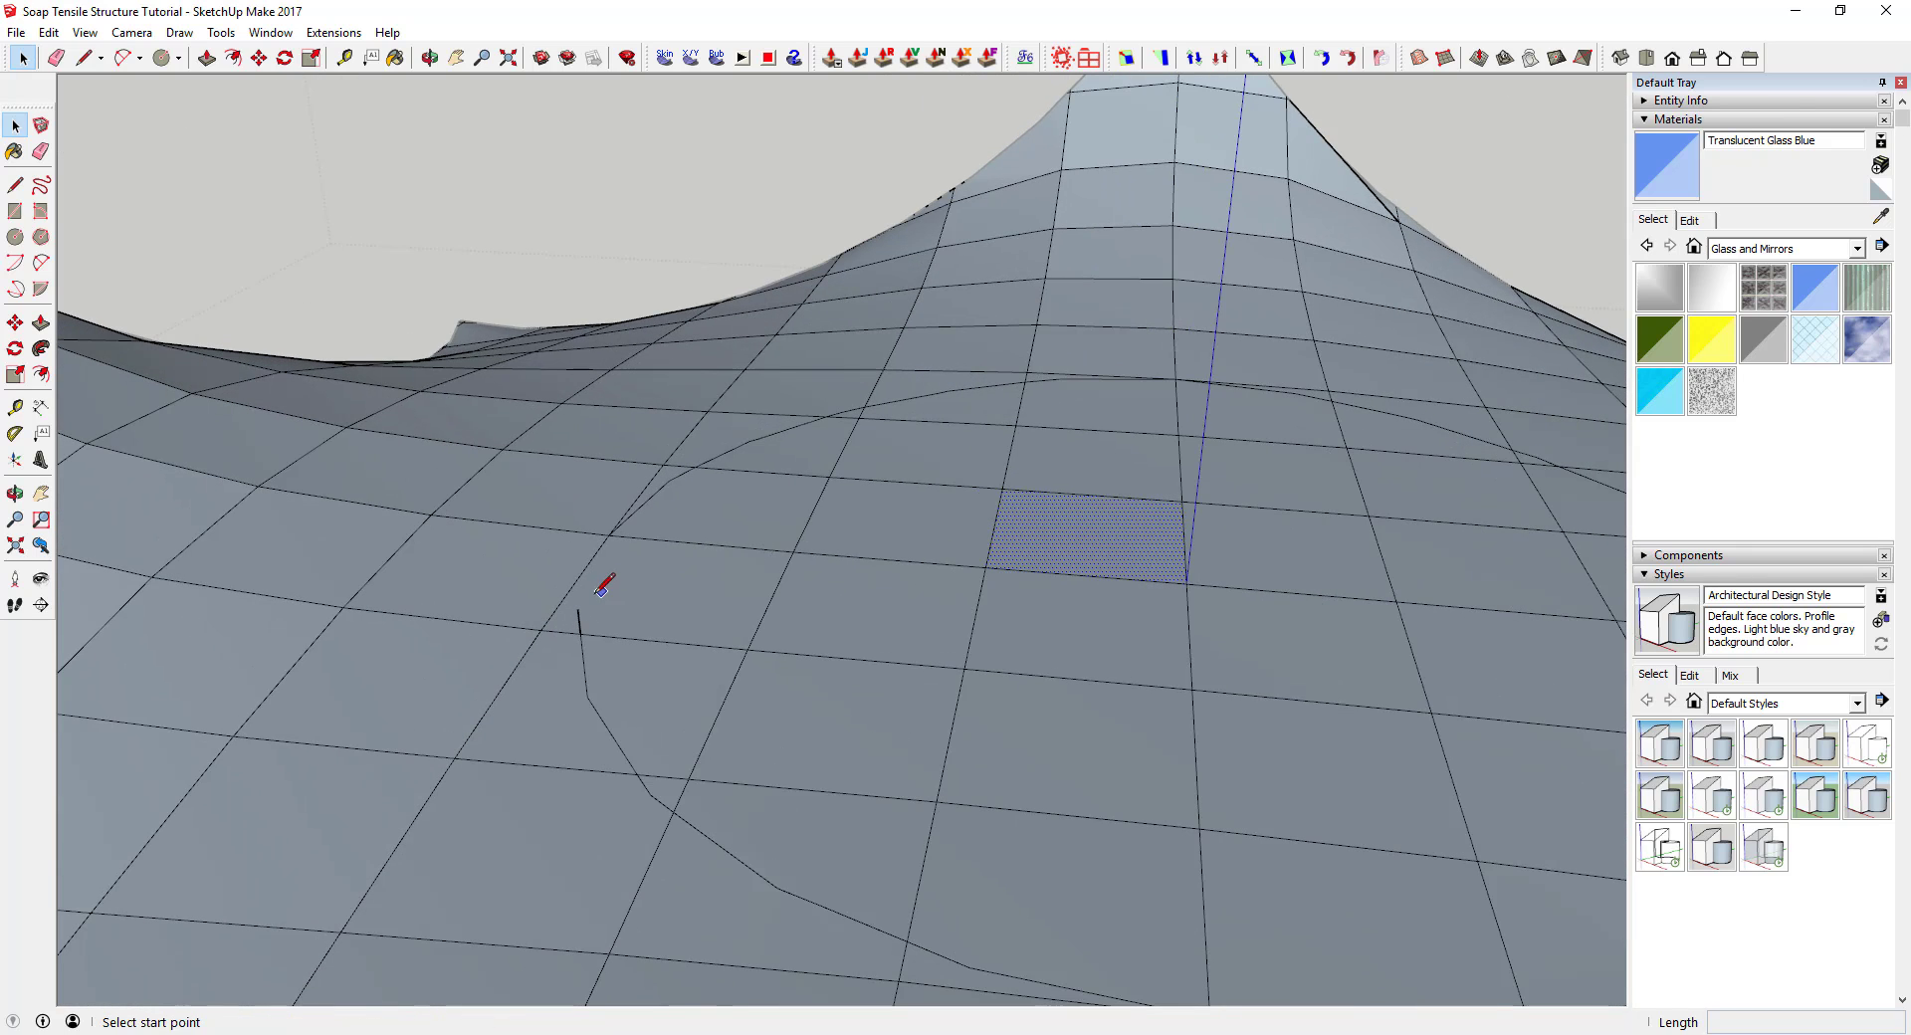
left_click(578, 609)
left_click(608, 536)
key("space")
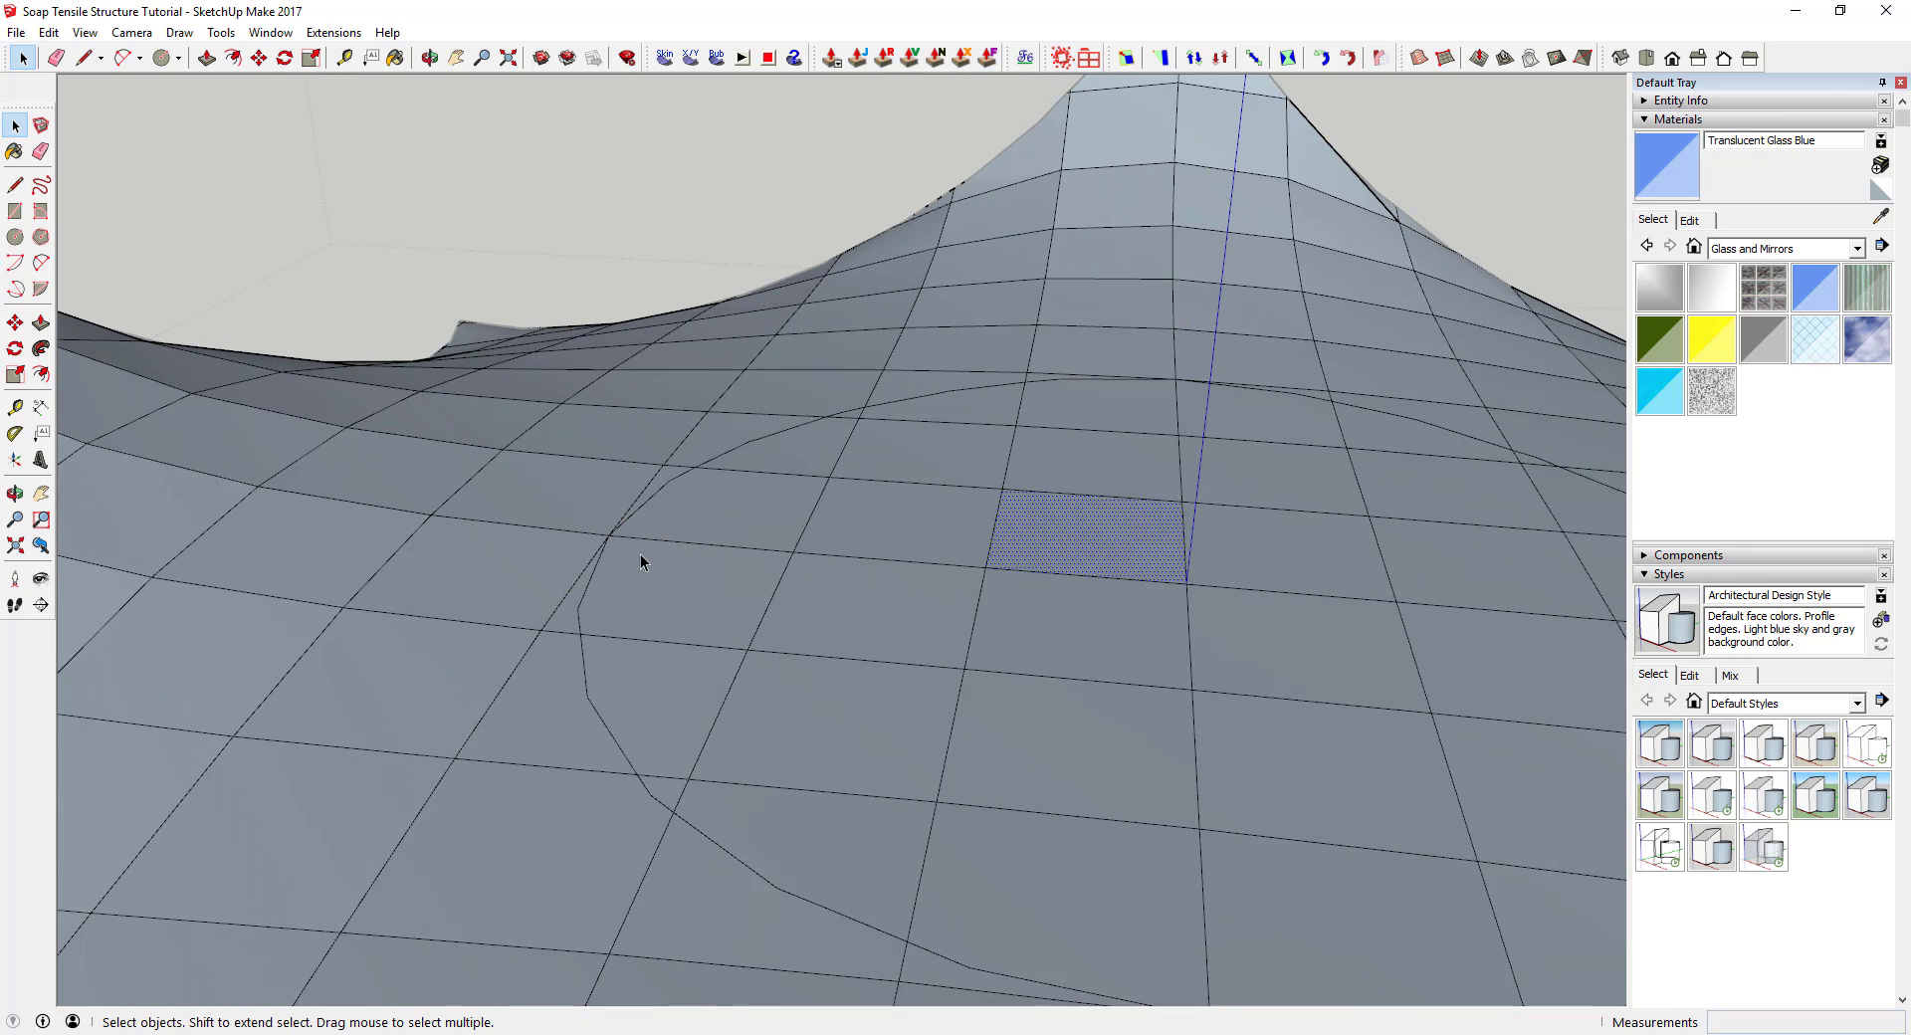
Delete the mesh faces and grid edges inside the draped circle to cut a round opening in the skin
left_click(640, 562)
key("e")
key("Delete")
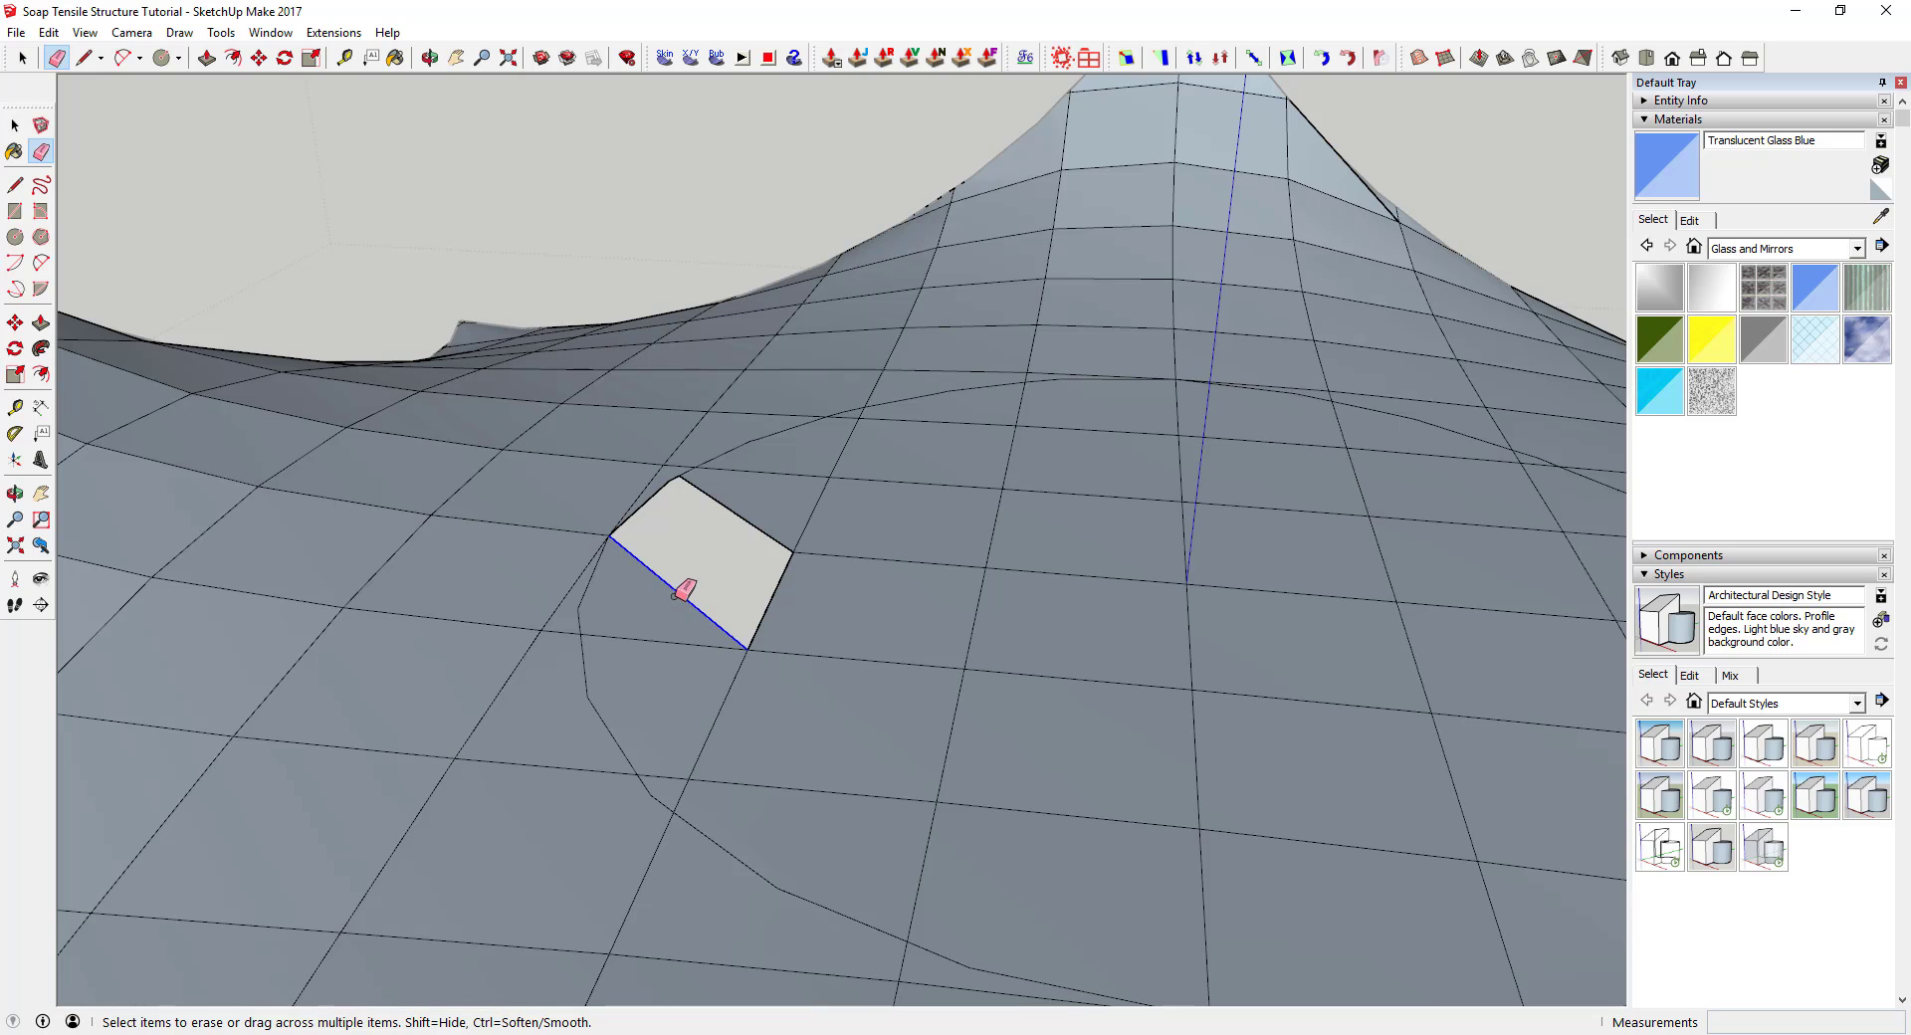
mouse_move(673, 595)
left_mouse_down()
mouse_move(651, 671)
mouse_move(706, 739)
mouse_move(688, 782)
mouse_move(928, 891)
mouse_move(1122, 915)
mouse_move(975, 574)
mouse_move(984, 748)
mouse_move(1058, 791)
mouse_move(1421, 765)
mouse_move(1501, 641)
mouse_move(1333, 504)
mouse_move(1111, 465)
mouse_move(1198, 469)
mouse_move(1238, 481)
mouse_move(899, 475)
mouse_move(818, 565)
left_mouse_up()
scroll(986, 558, "down", 3)
left_click_drag(1250, 461, 1204, 488)
key("space")
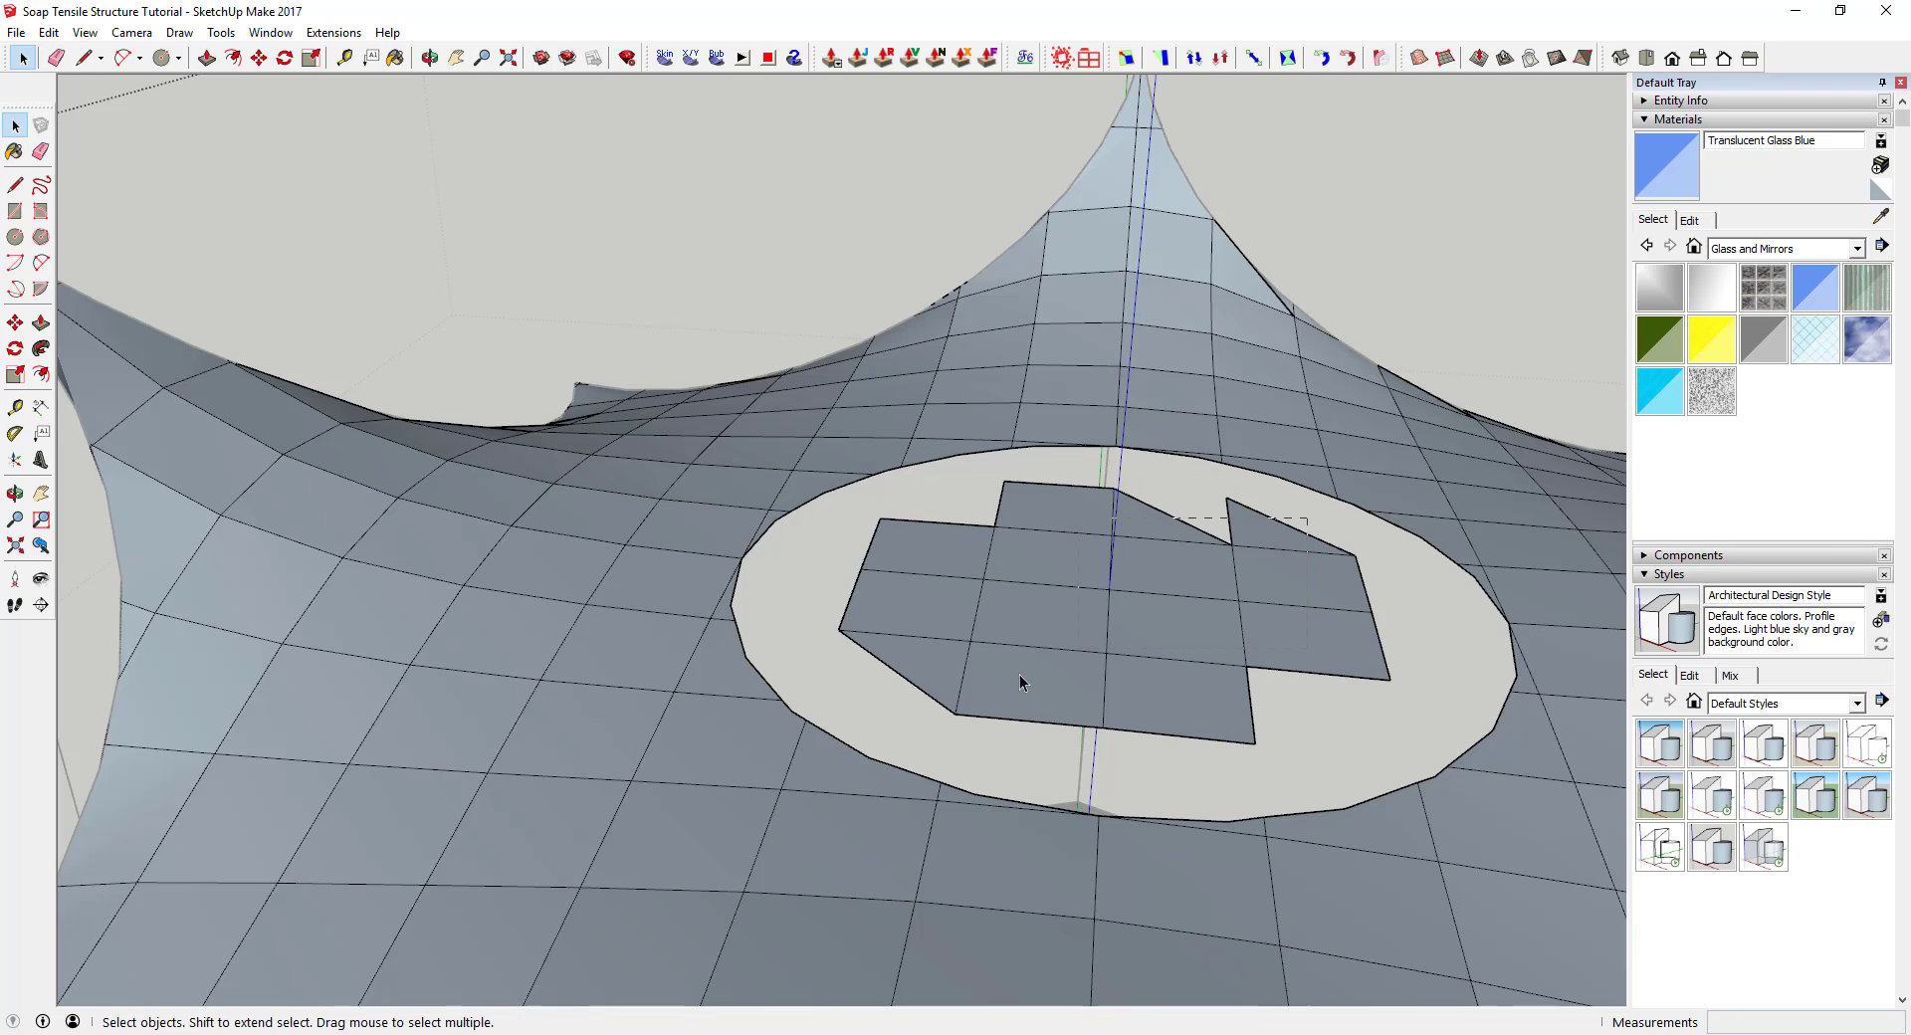
left_click_drag(891, 712, 891, 712)
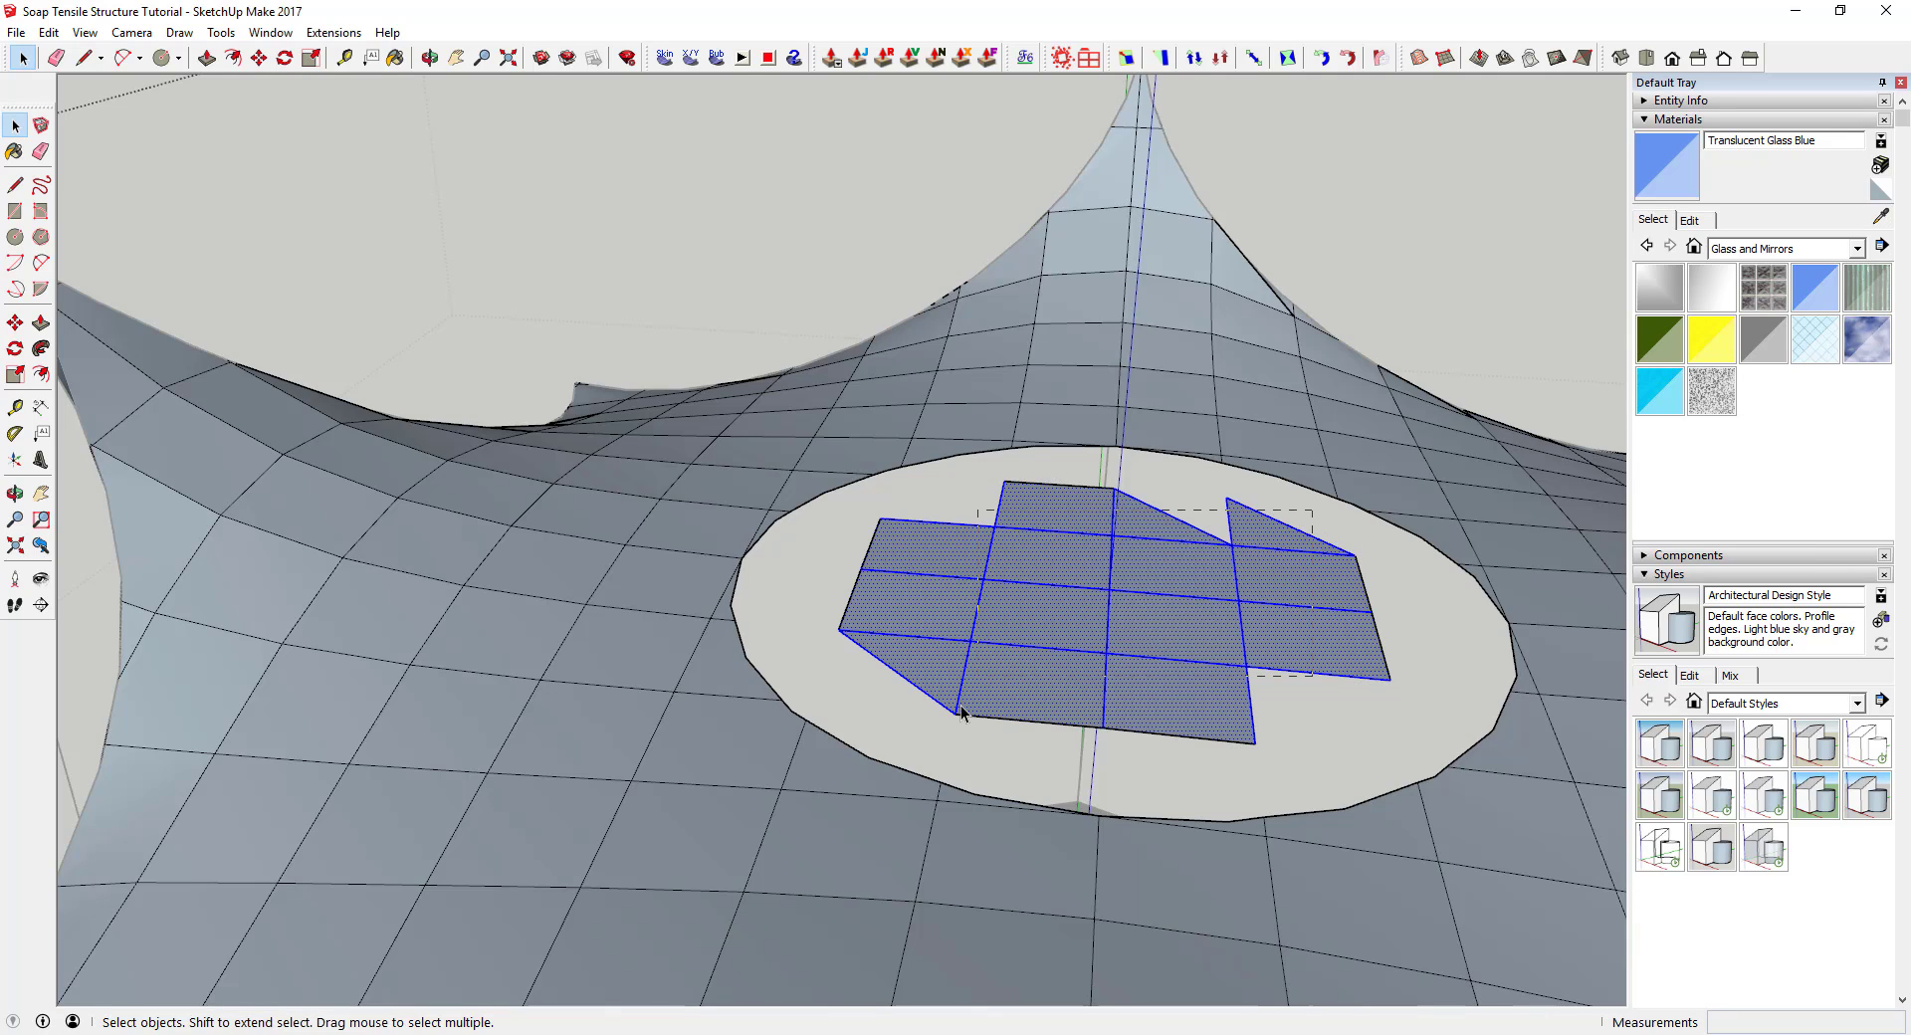
key("Delete")
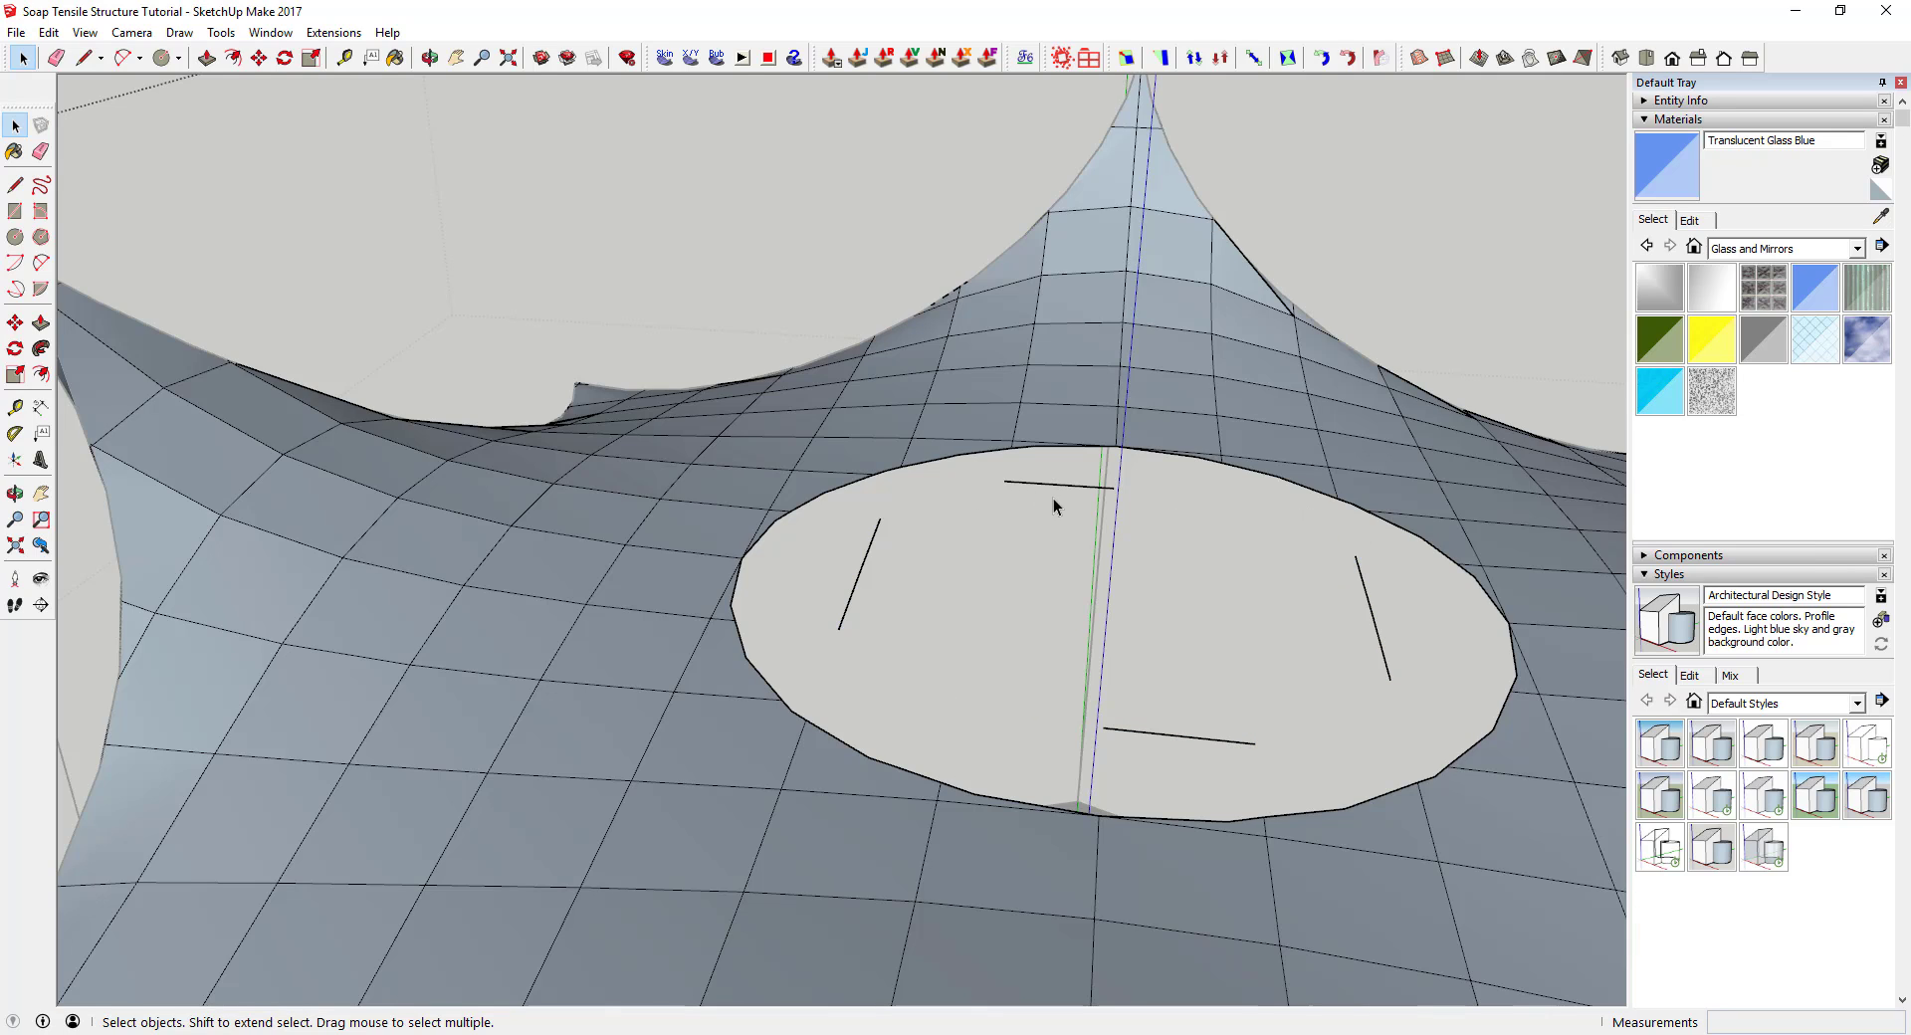
Erase the leftover loose edge segments inside the circular opening
key("e")
left_click(1051, 485)
left_click(847, 593)
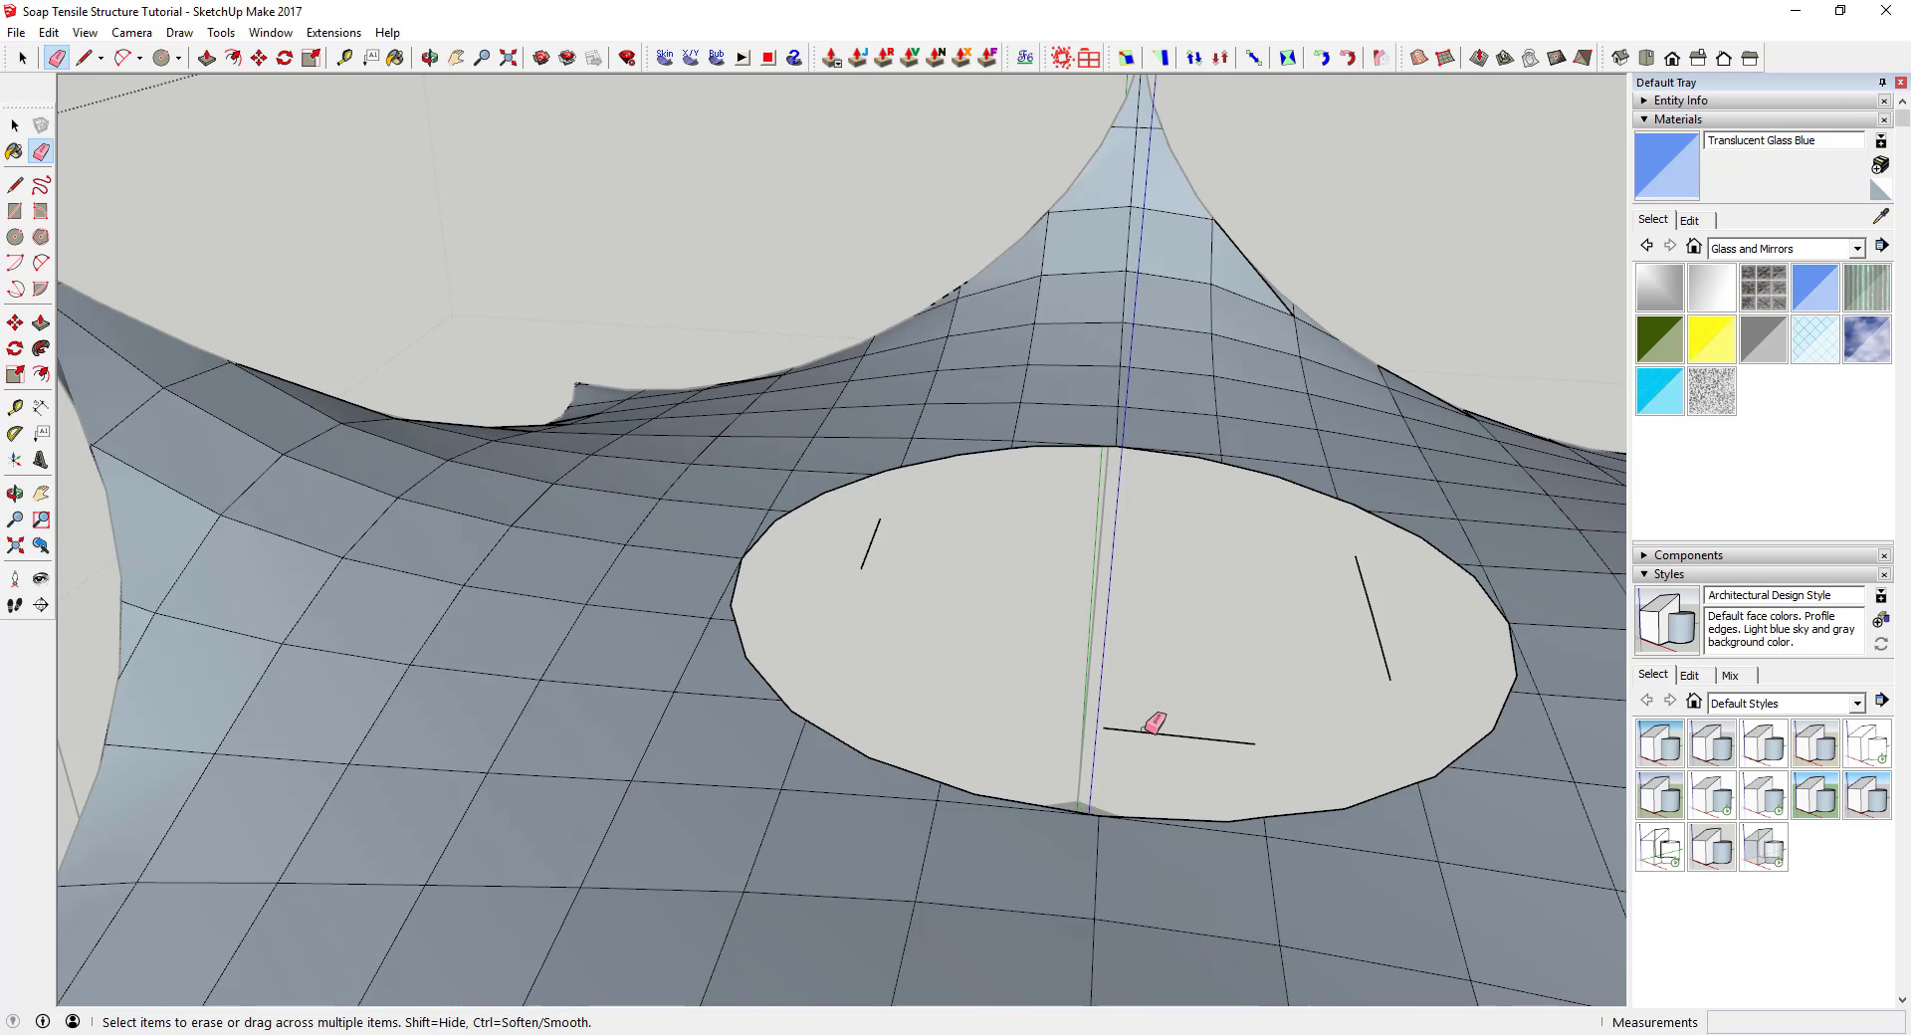
mouse_move(1139, 730)
left_mouse_down()
mouse_move(1205, 745)
mouse_move(1355, 649)
left_mouse_up()
left_click_drag(1375, 629, 1384, 619)
left_click(1385, 620)
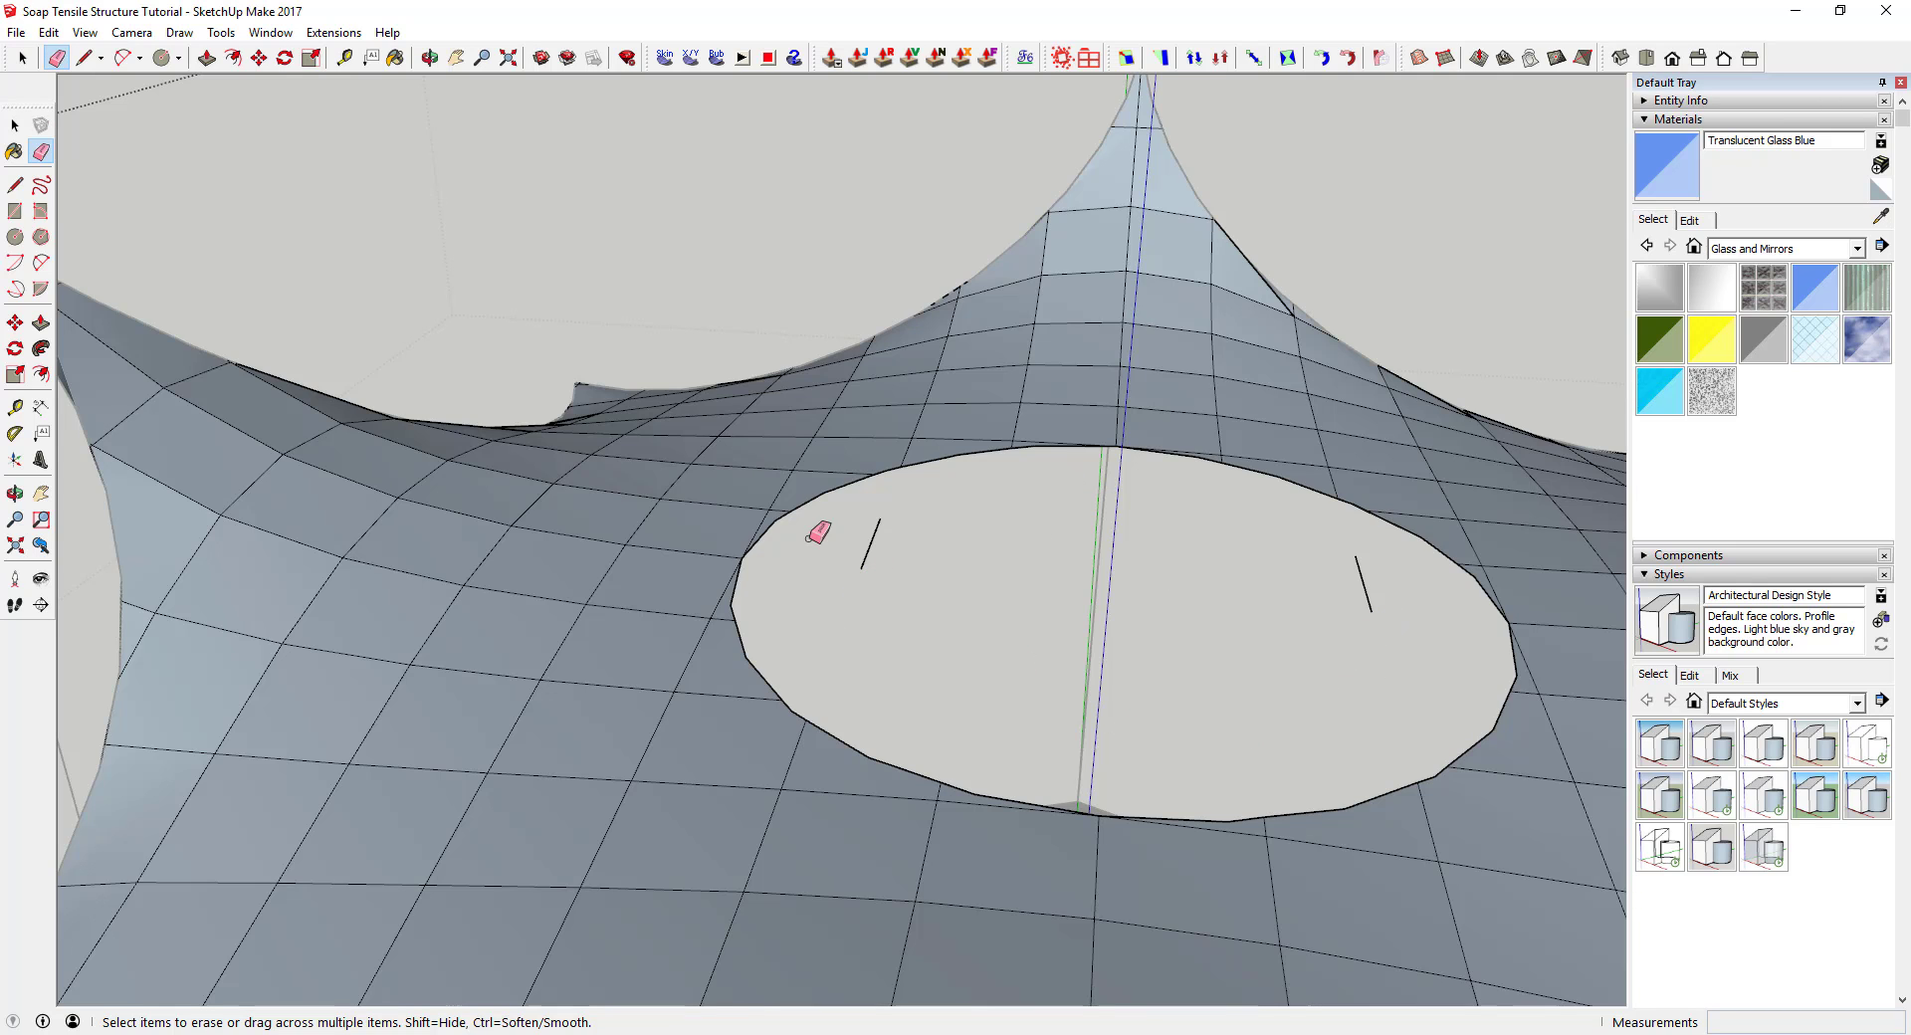
left_click(874, 548)
Leave the skin group and erase the circle hovering above the canopy
scroll(1215, 456, "down", 5)
key("space")
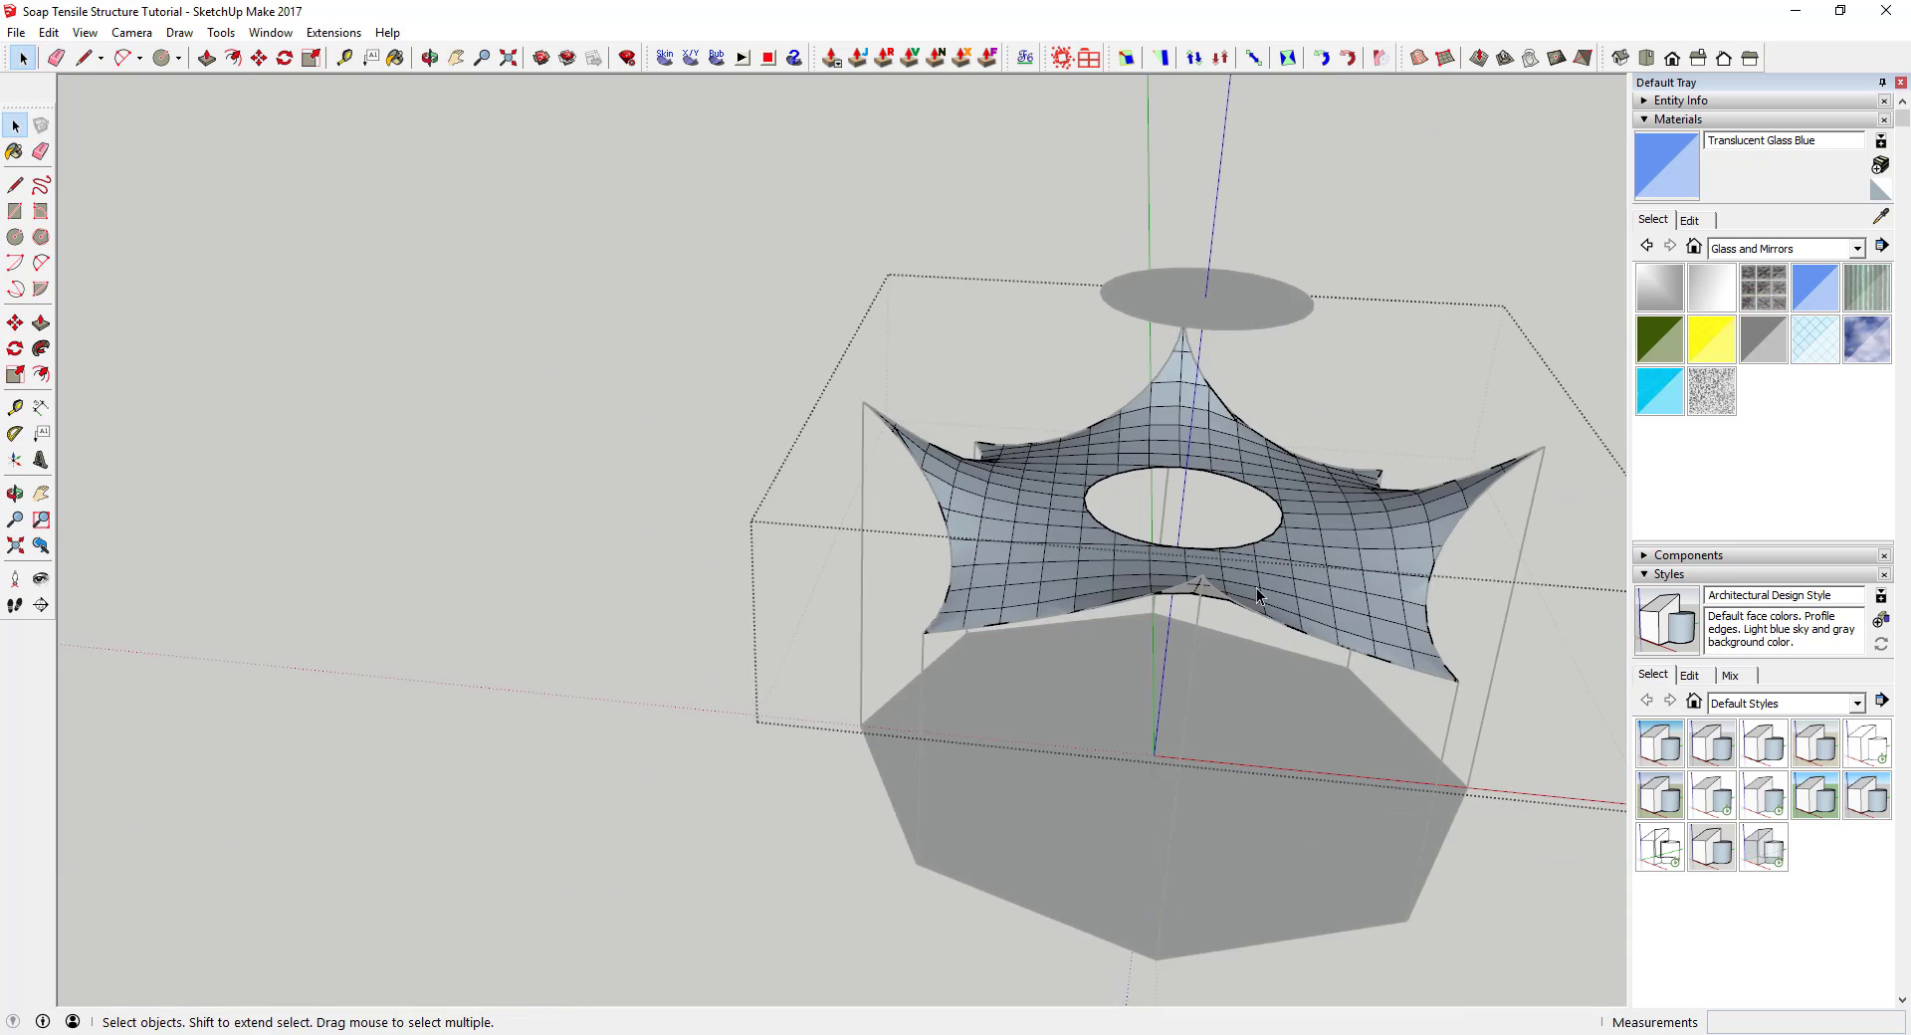
scroll(1326, 844, "down", 1)
middle_click_drag(1263, 655, 1209, 516)
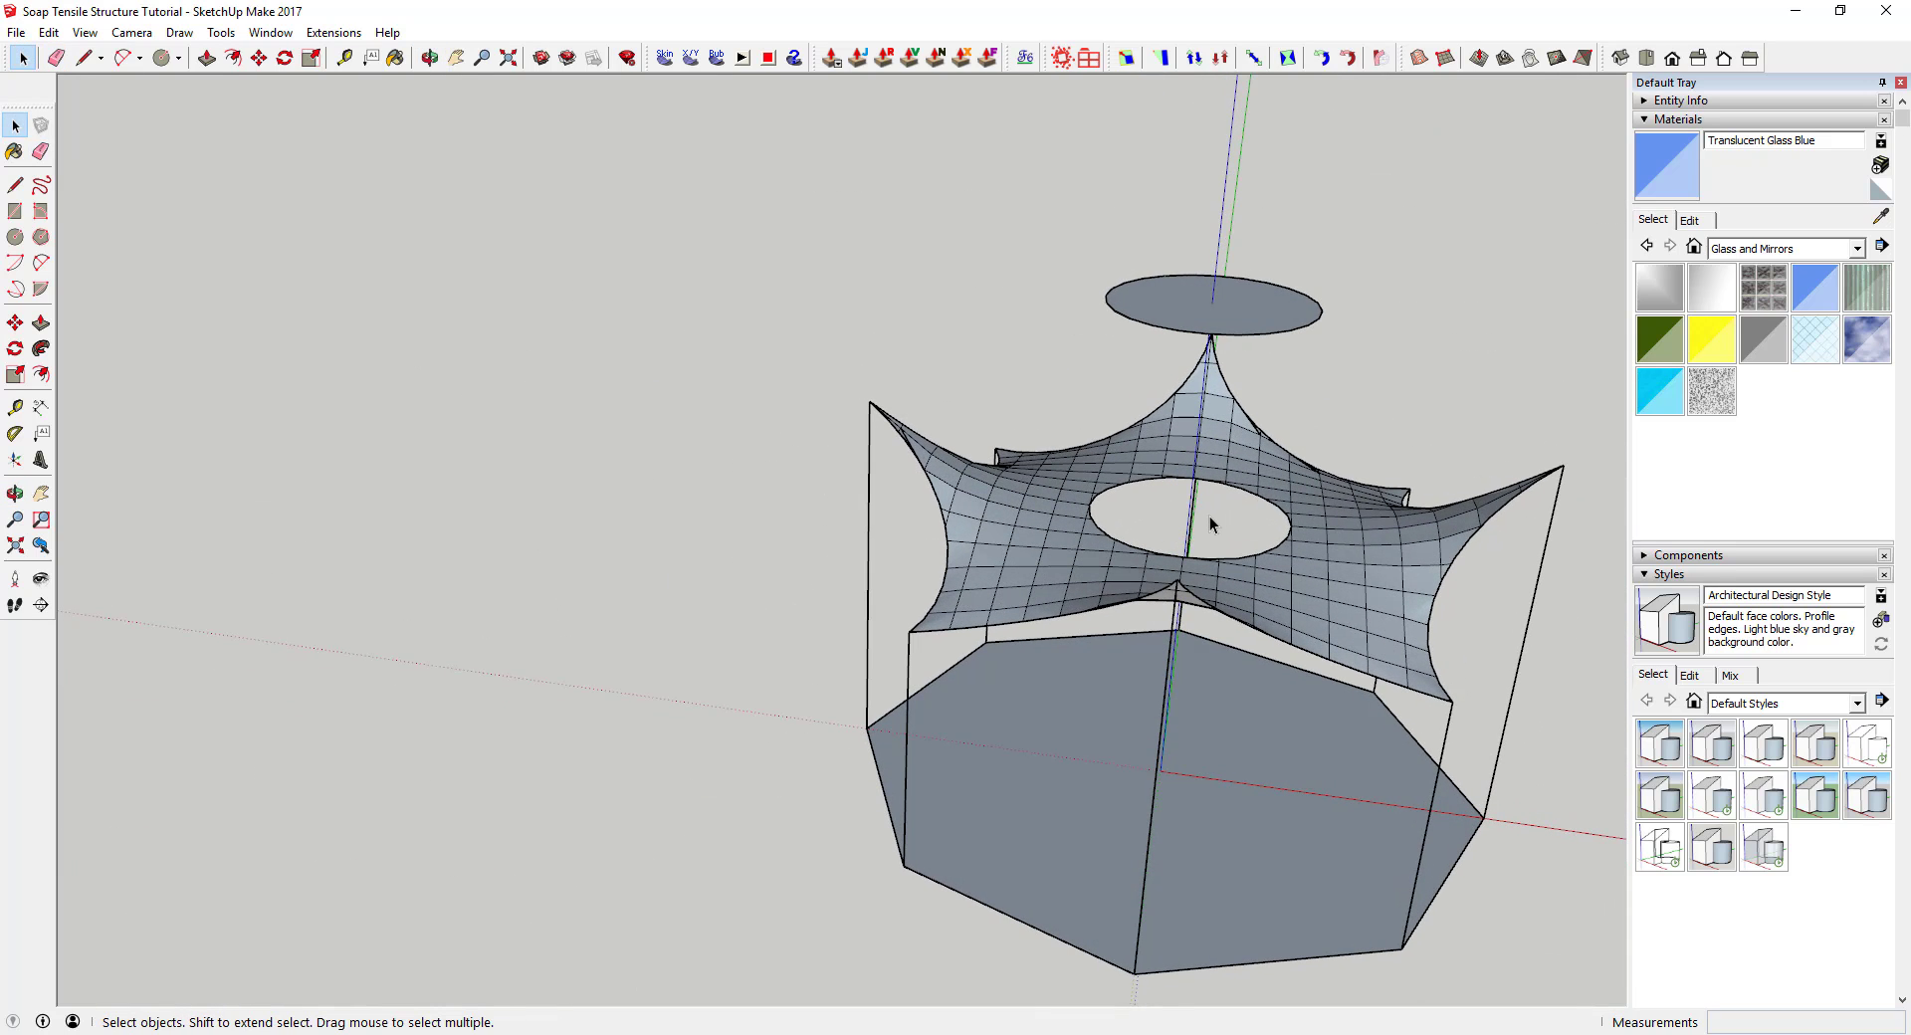
key("e")
left_click(1292, 322)
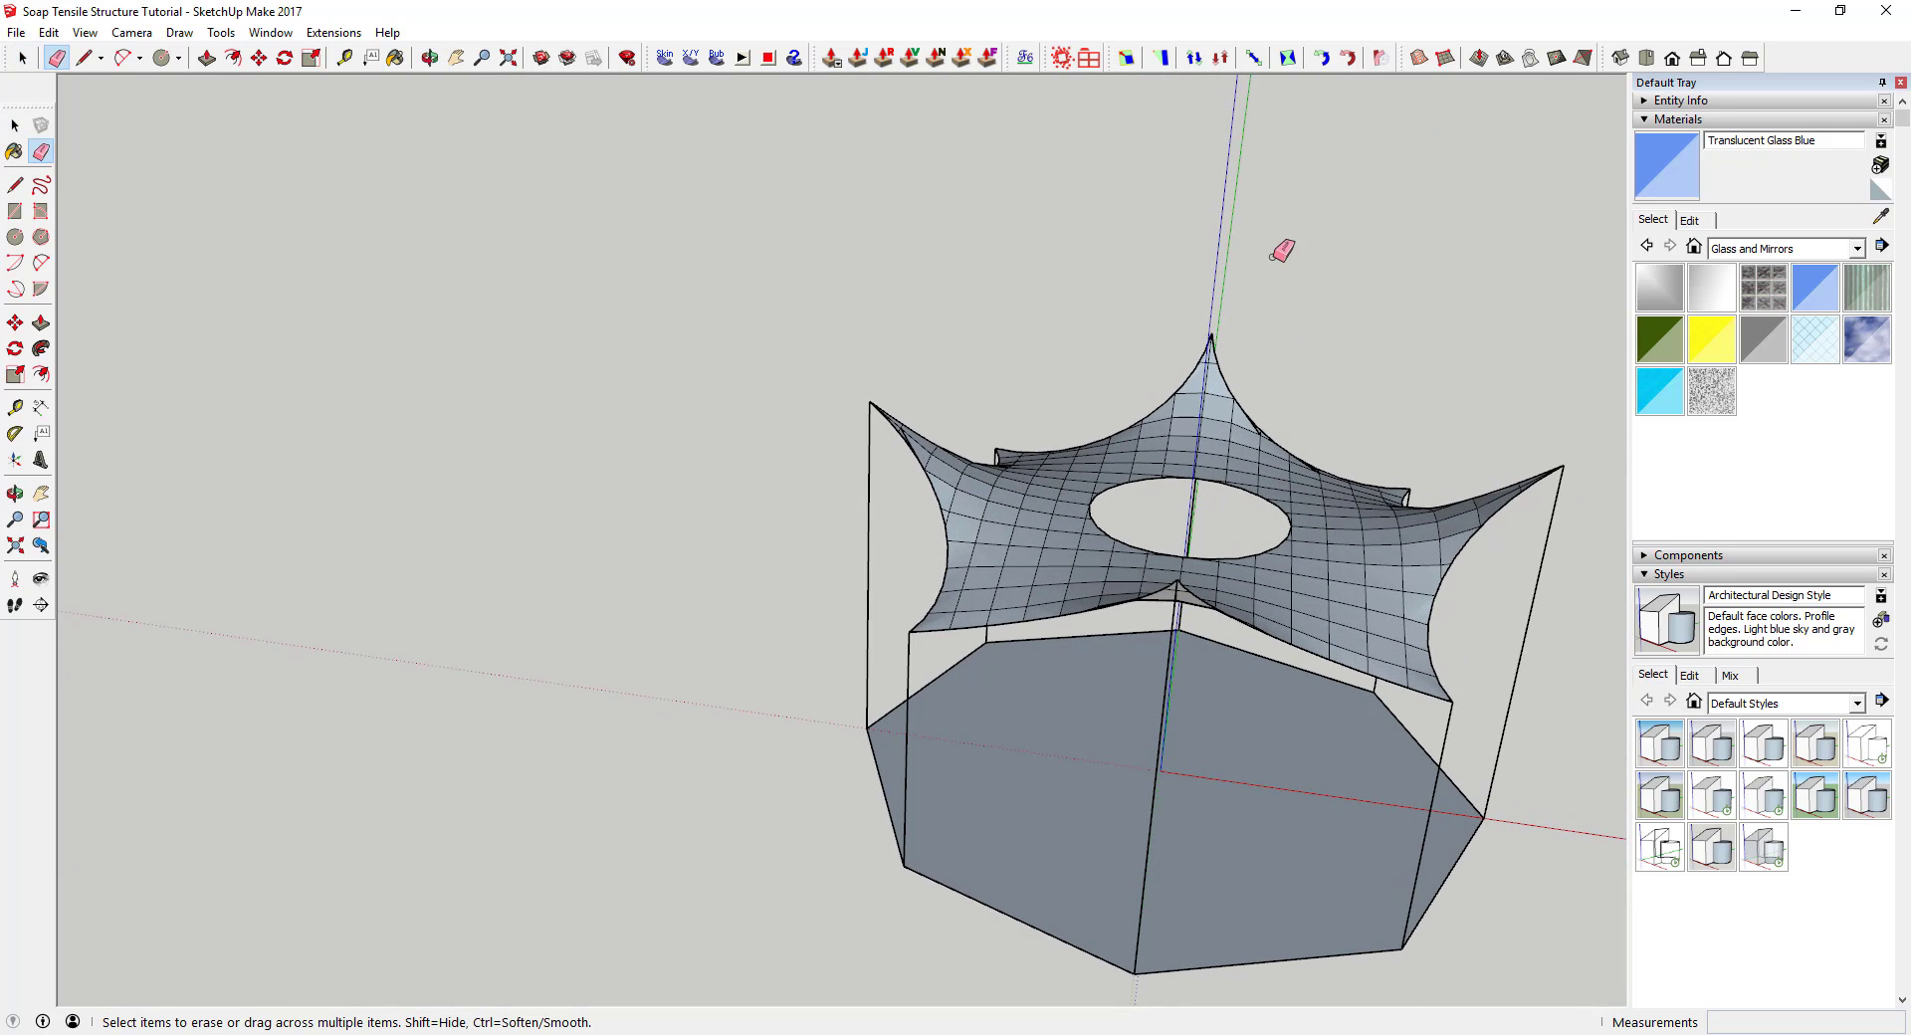
key("space")
Select the skin group and apply Soften/Smooth Edges to it
middle_click_drag(1168, 312, 1317, 396)
scroll(1177, 525, "down", 2)
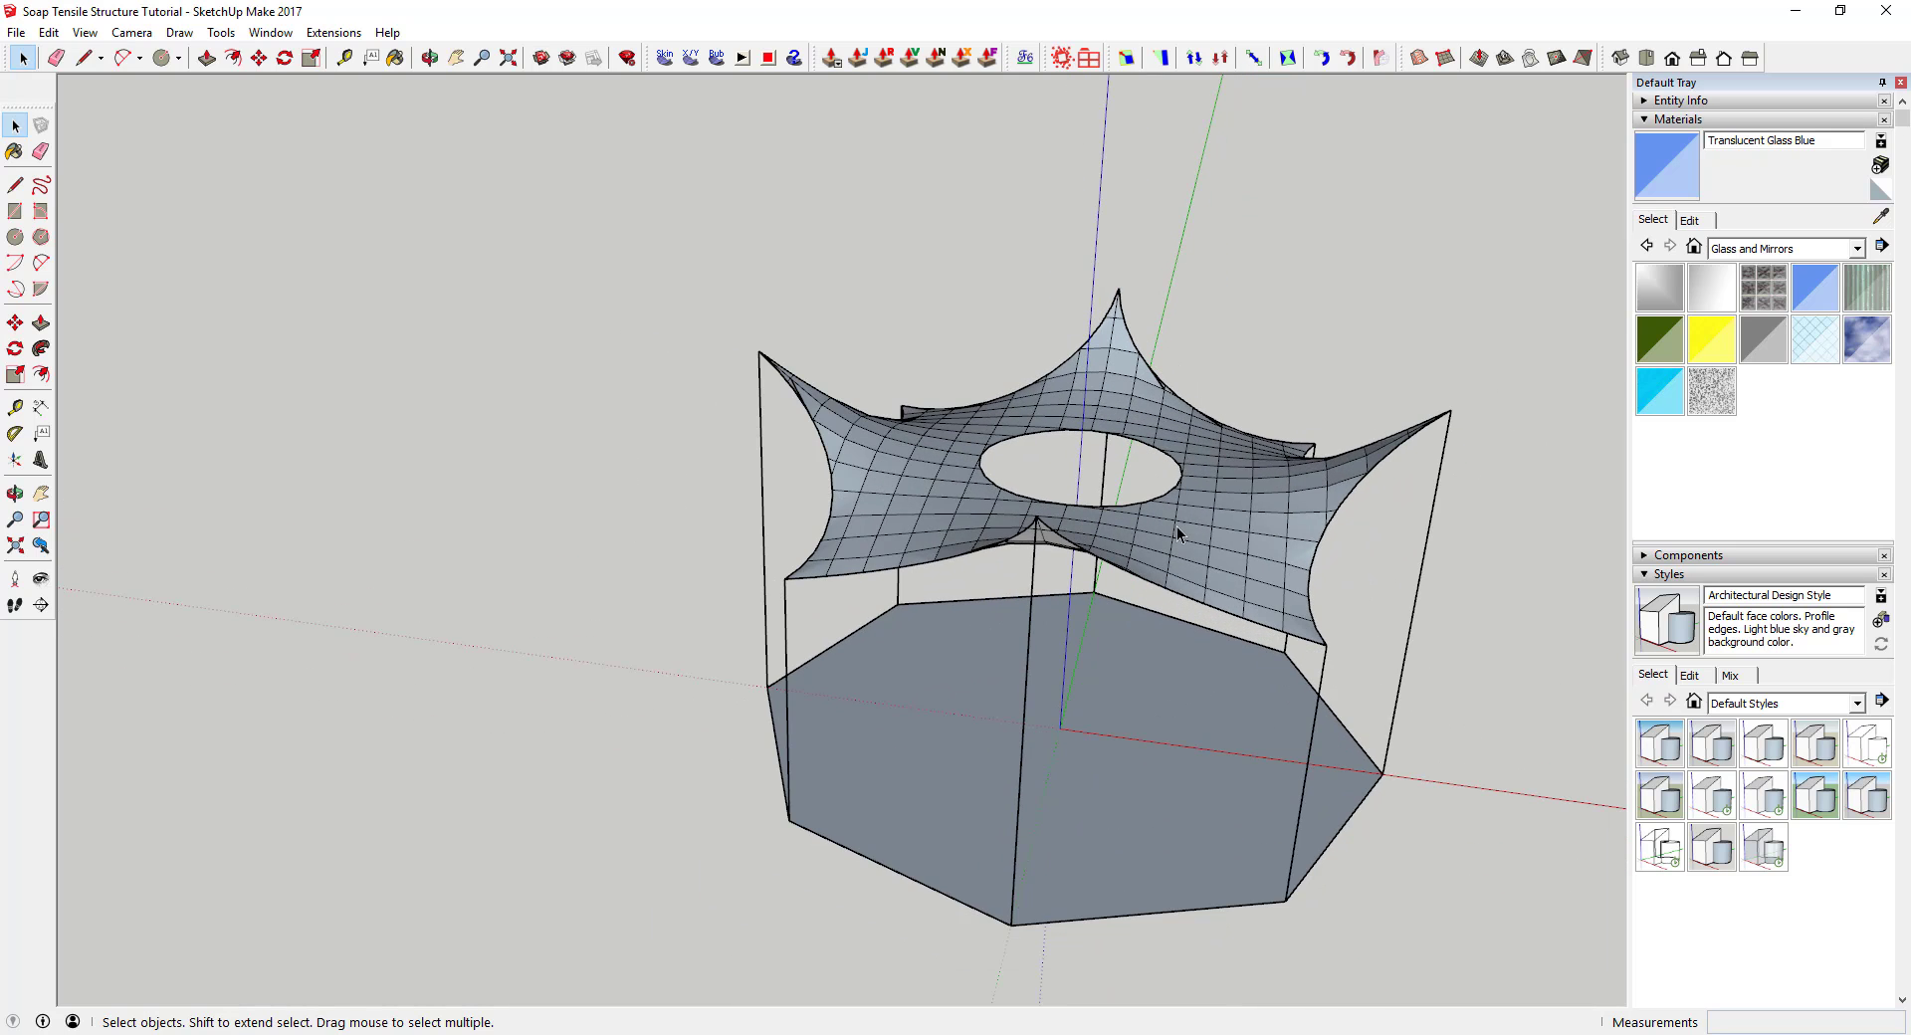
left_click(1194, 542)
middle_click_drag(1194, 542, 1190, 494)
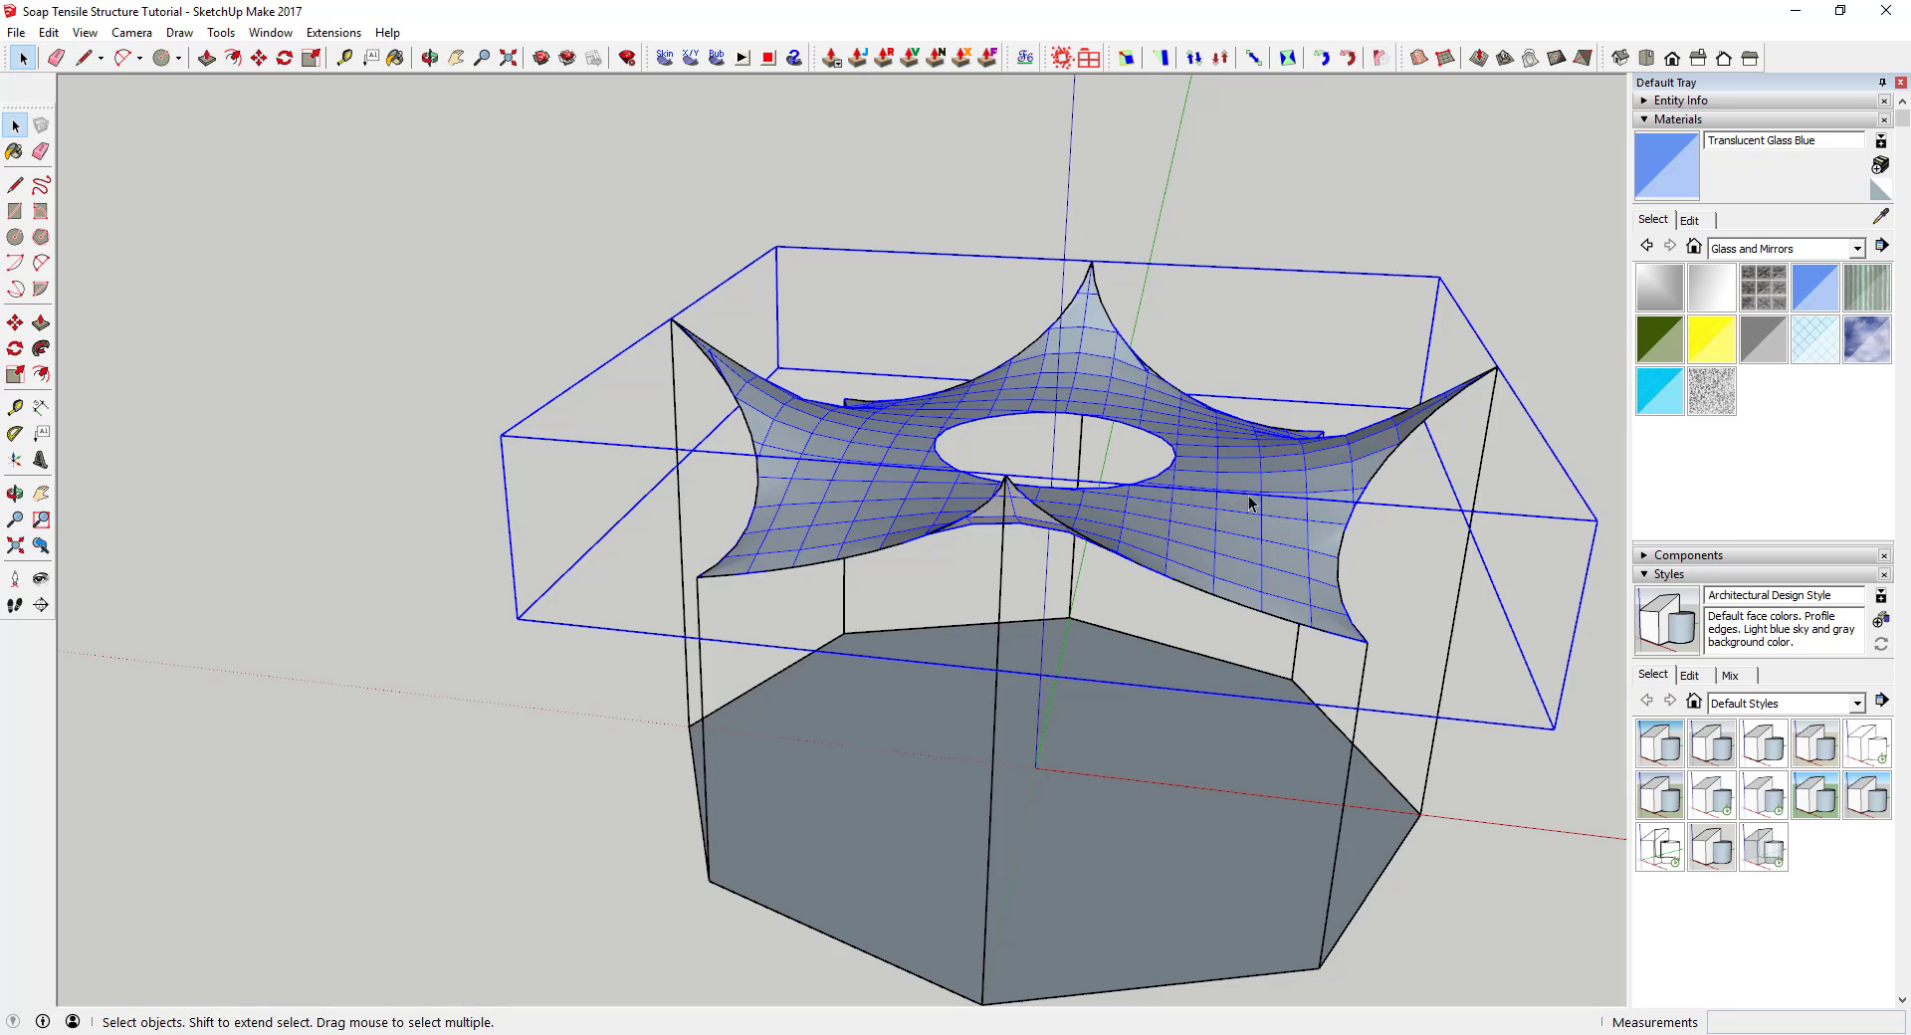
scroll(1231, 509, "down", 2)
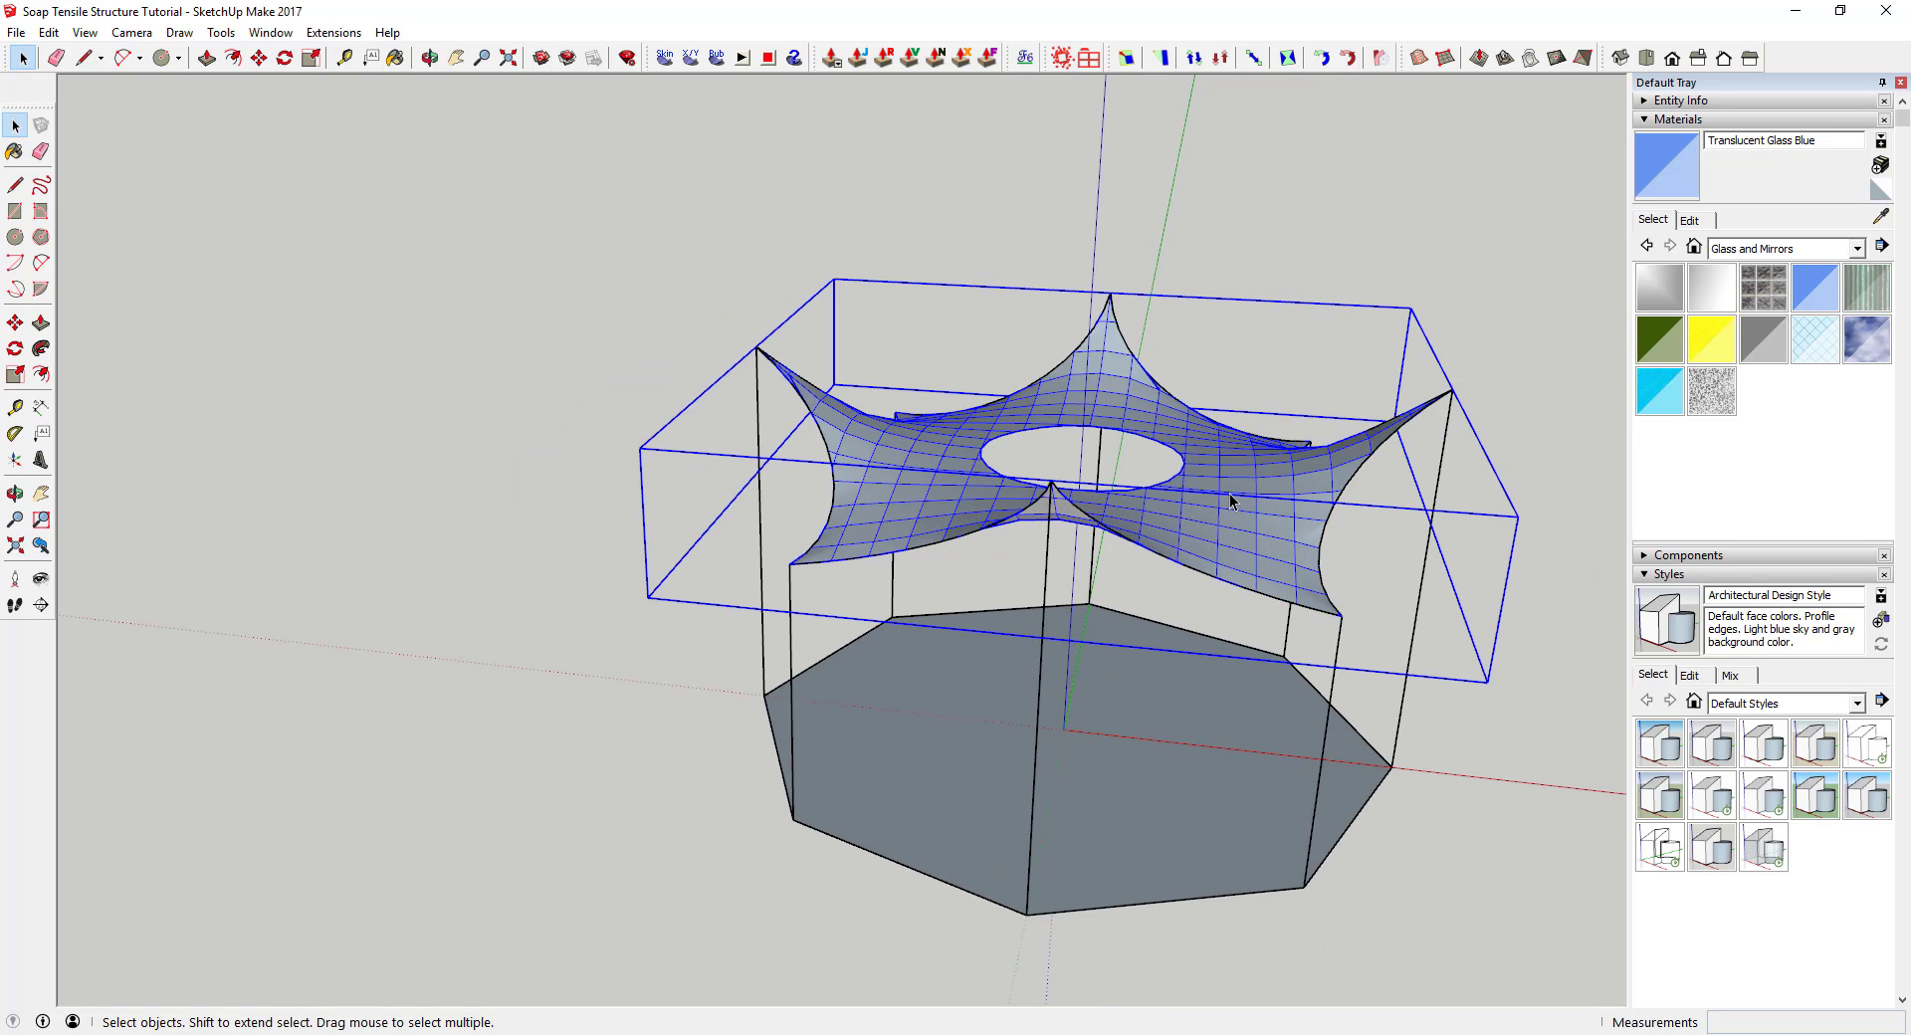
right_click(1219, 479)
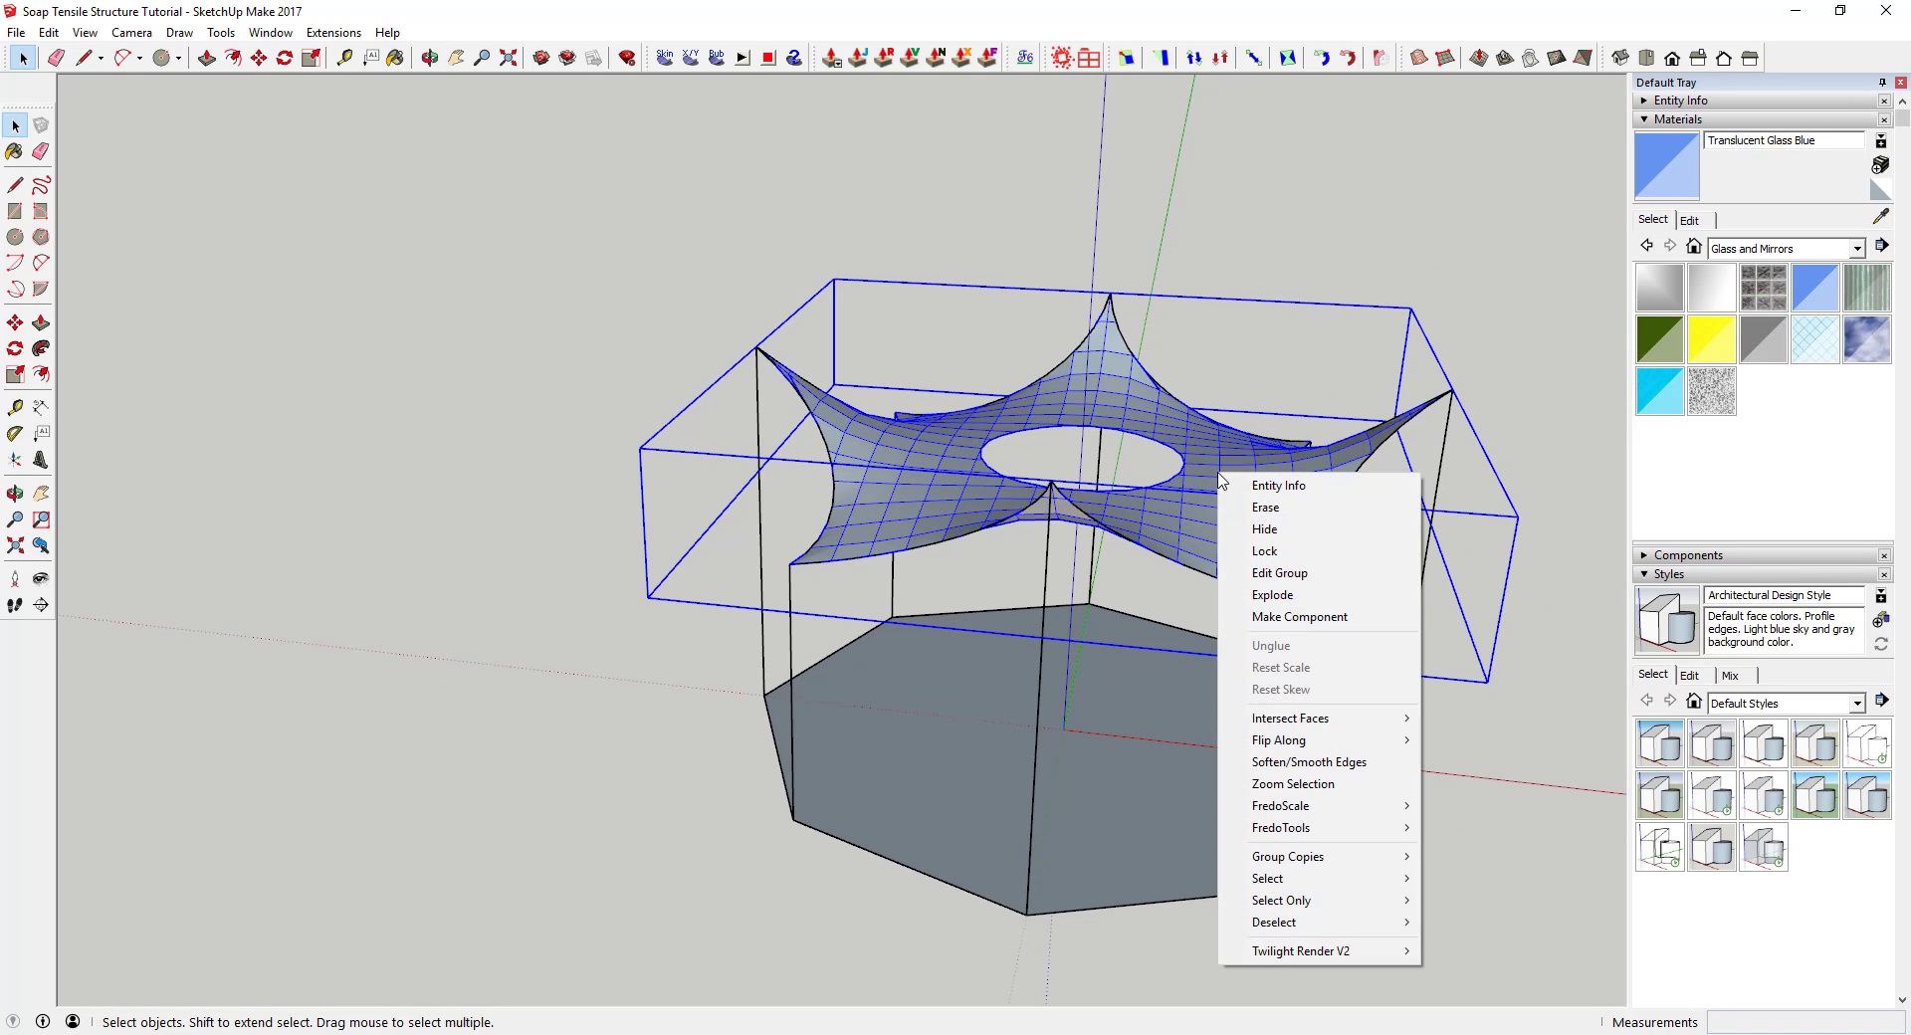
left_click(1328, 764)
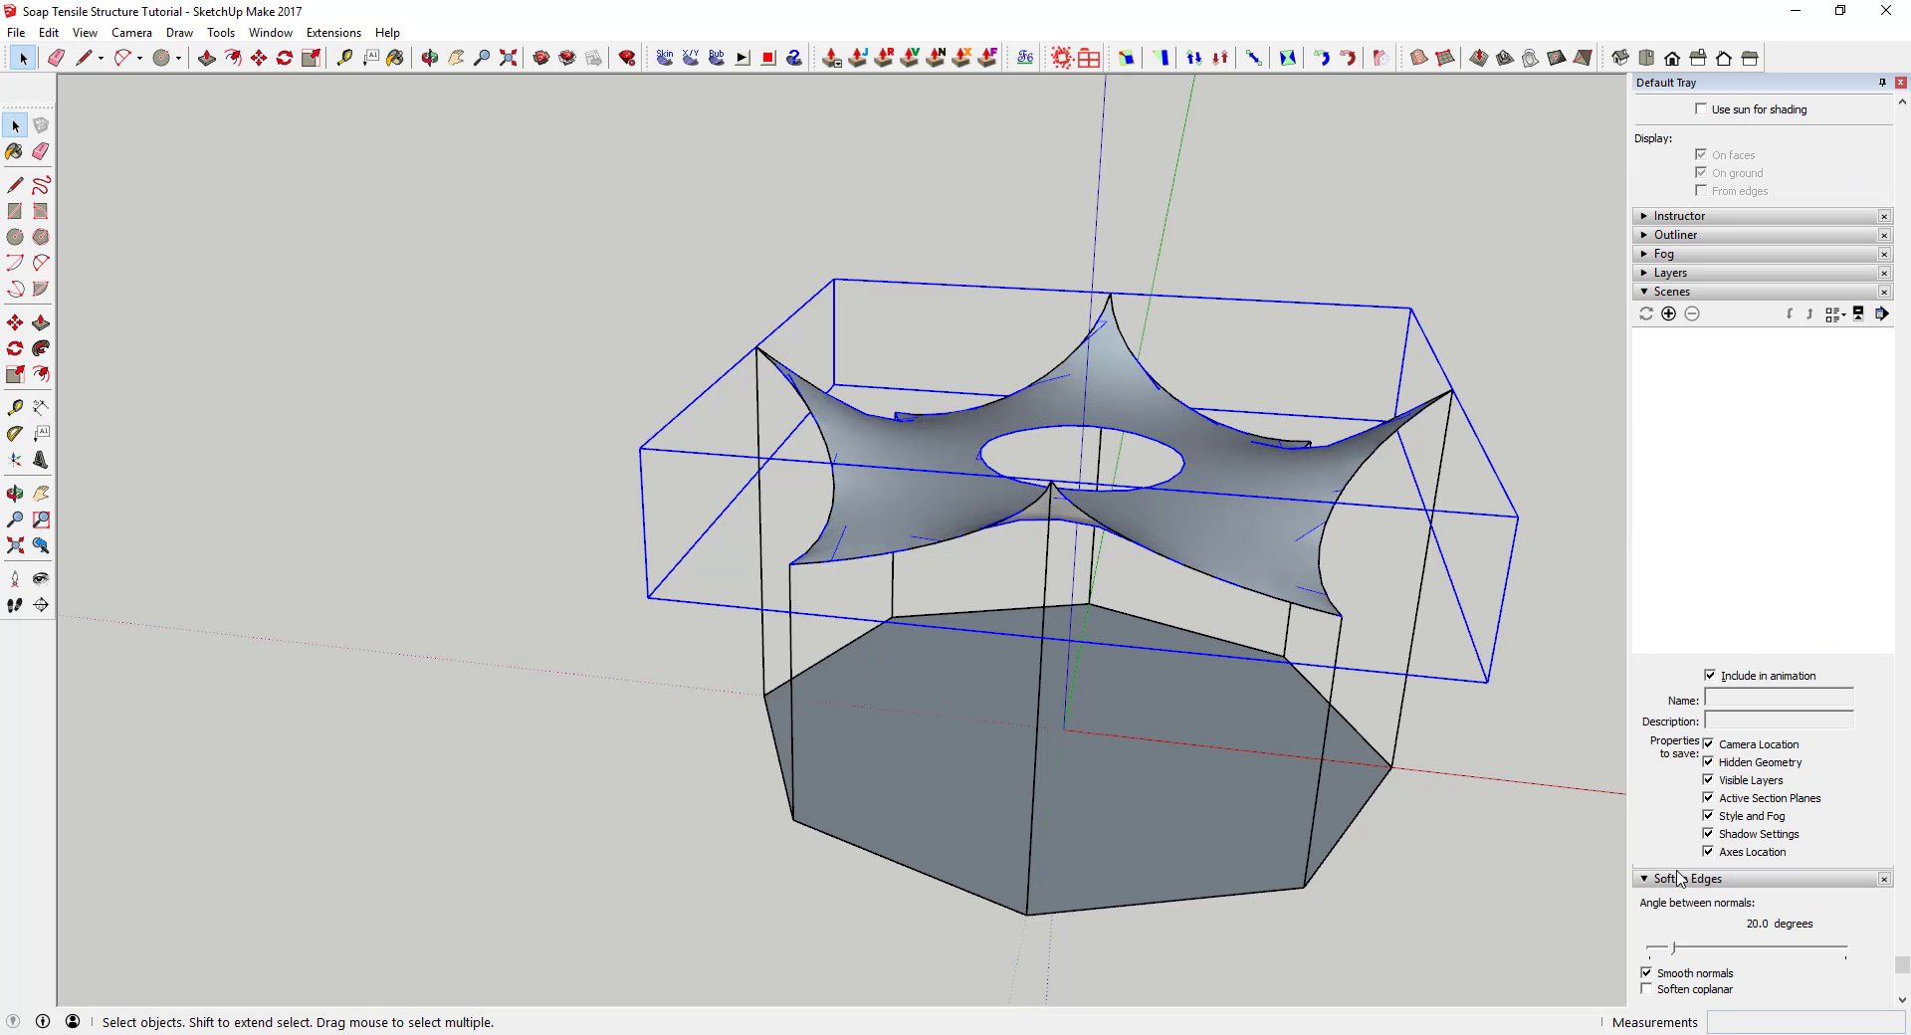
Collapse the Scenes, Materials, Styles and Shadows sections of the tray, keeping Soften Edges expanded
left_click(1646, 293)
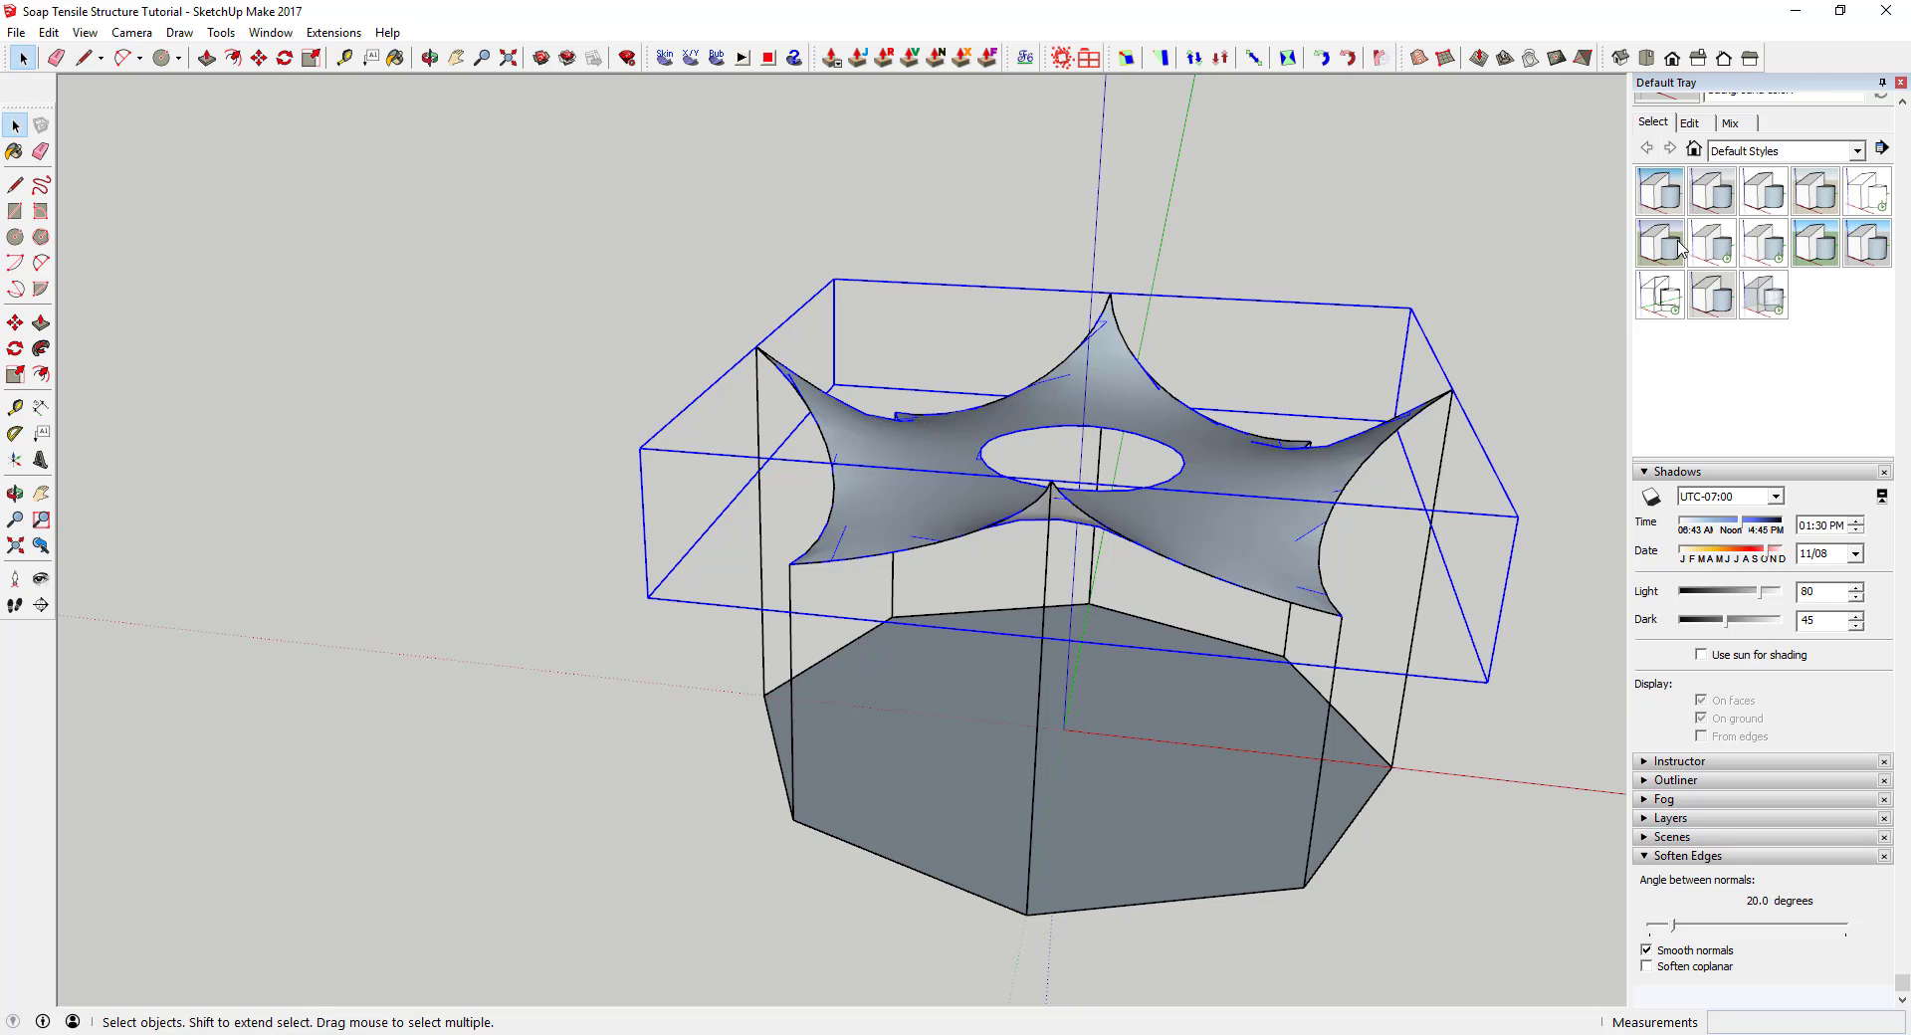
scroll(1684, 239, "up", 5)
left_click(1646, 121)
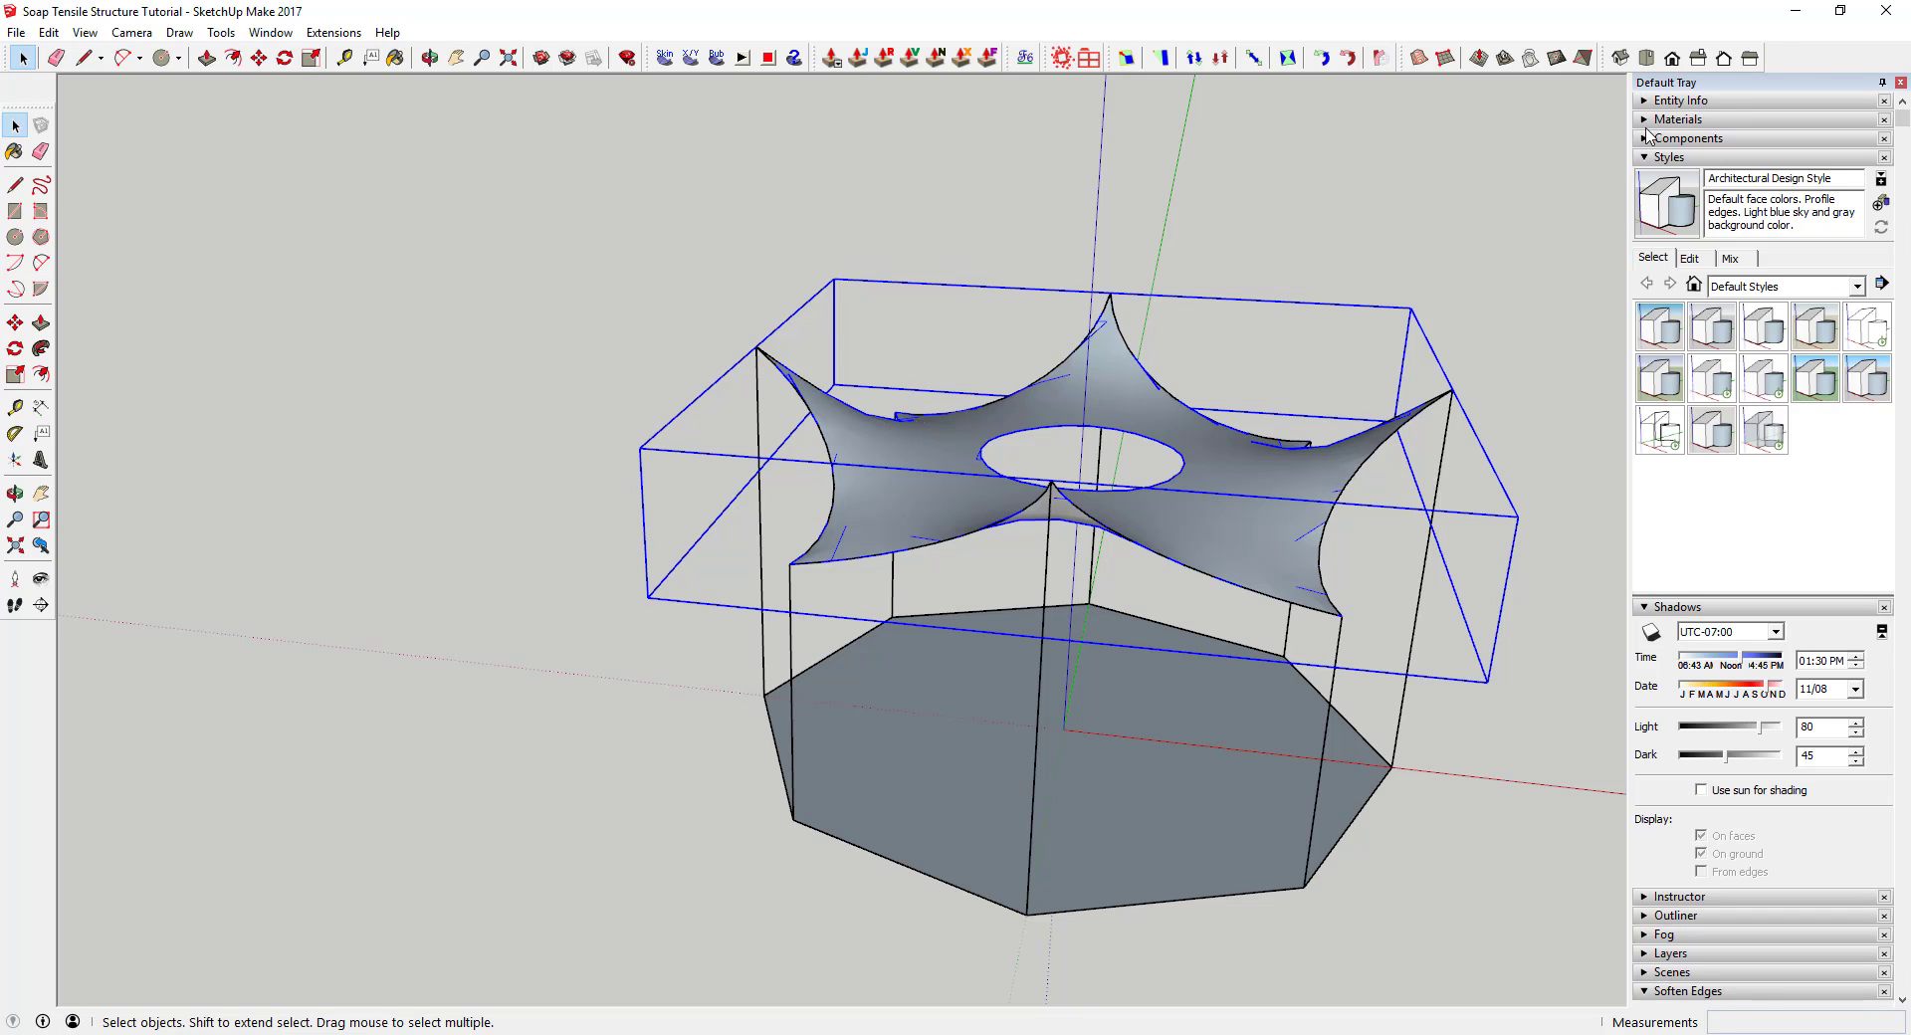
left_click(1644, 158)
left_click(1644, 177)
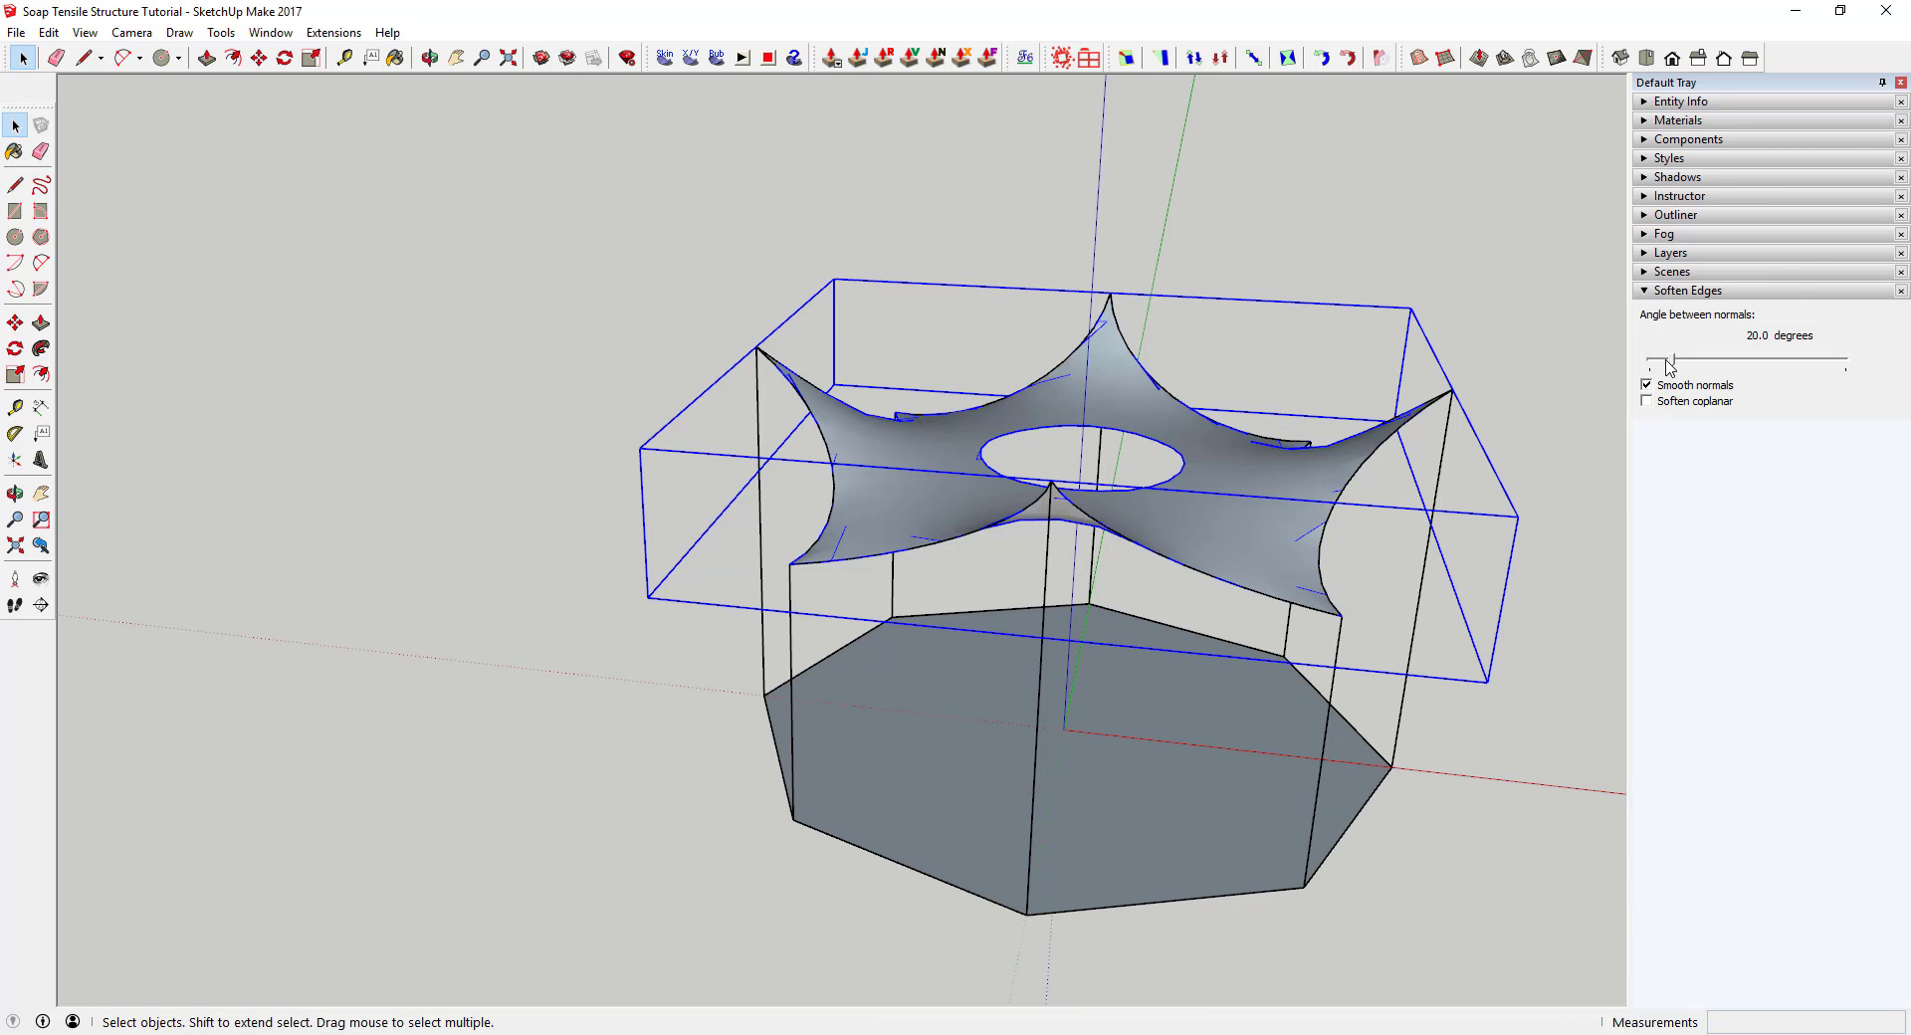
Turn on Soften coplanar for the skin and raise the angle between normals to 112.4 degrees
mouse_move(1675, 367)
left_mouse_down()
mouse_move(1700, 366)
mouse_move(1633, 375)
mouse_move(1670, 378)
left_mouse_up()
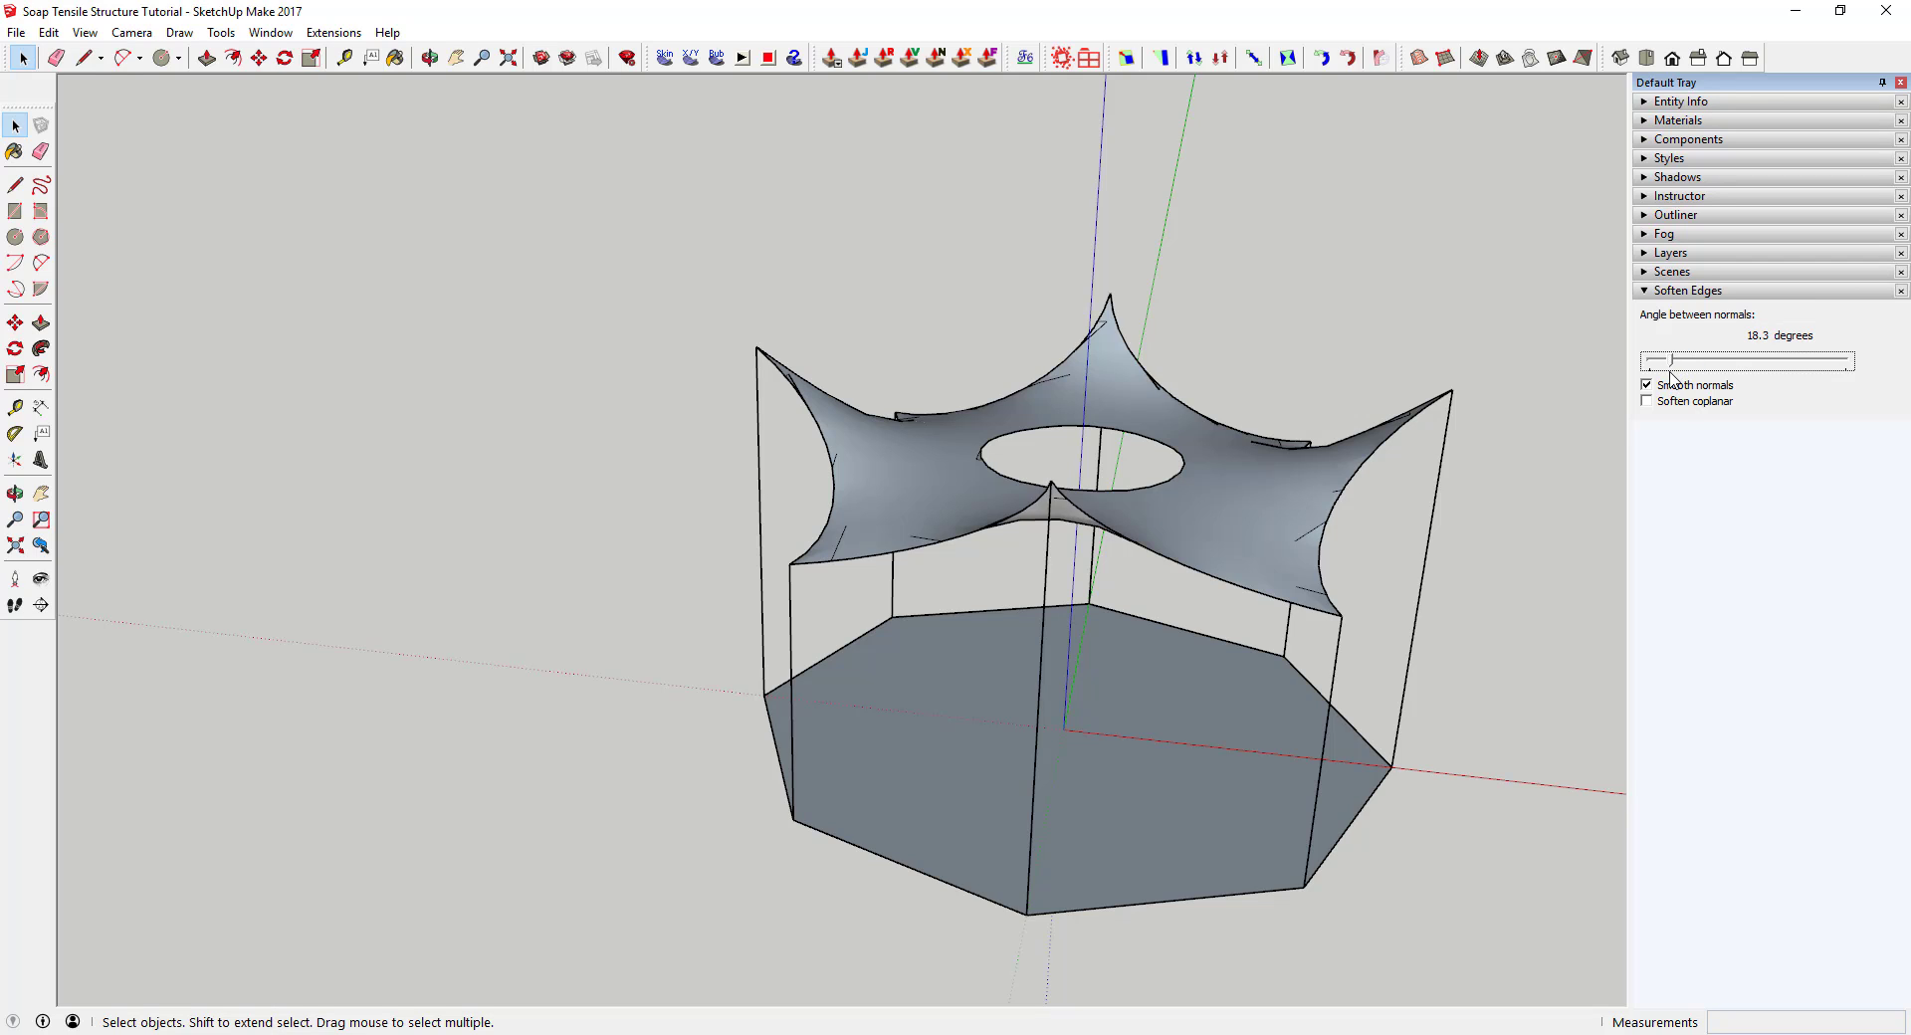
left_click(1647, 402)
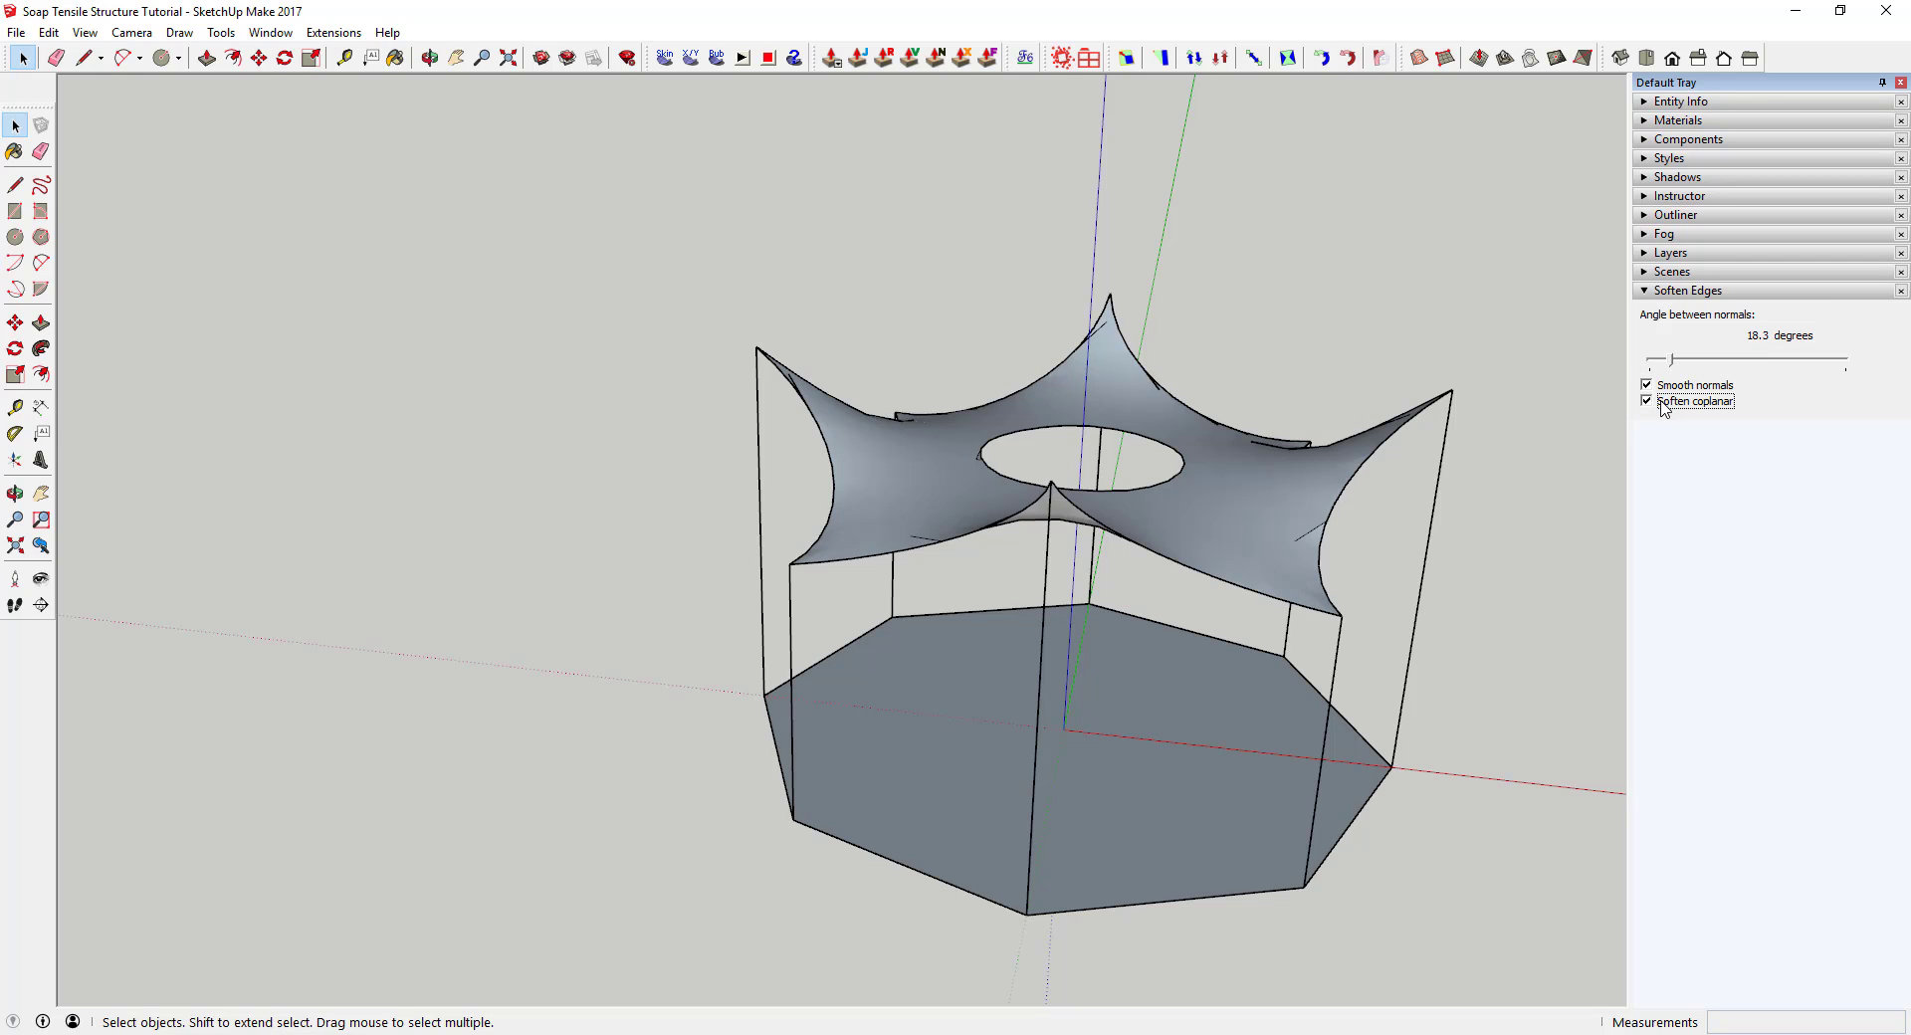
left_click_drag(1669, 365, 1721, 373)
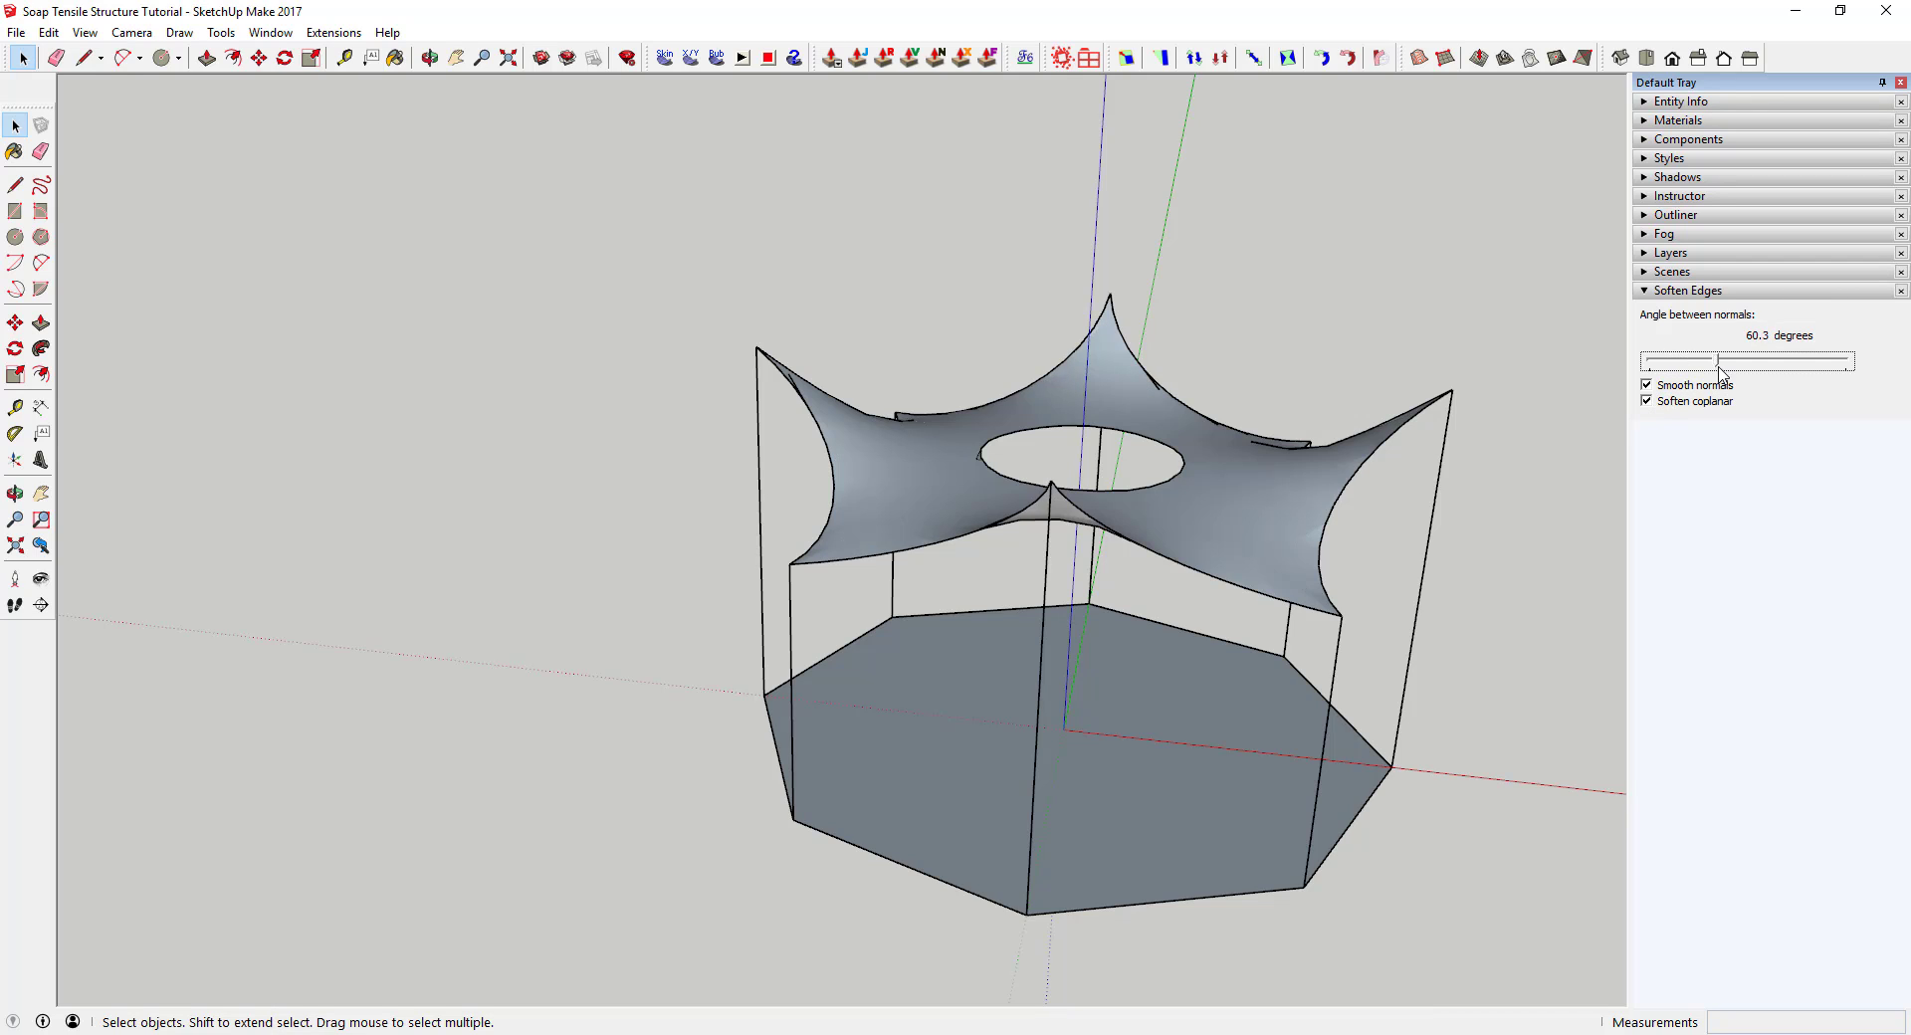
middle_click_drag(1063, 478, 1288, 480)
middle_click_drag(1491, 611, 1298, 522)
scroll(1292, 507, "up", 4)
left_click_drag(1727, 359, 1777, 370)
Open the skin group for editing and erase the stray edges beside the rim of the circular opening
left_click(889, 464)
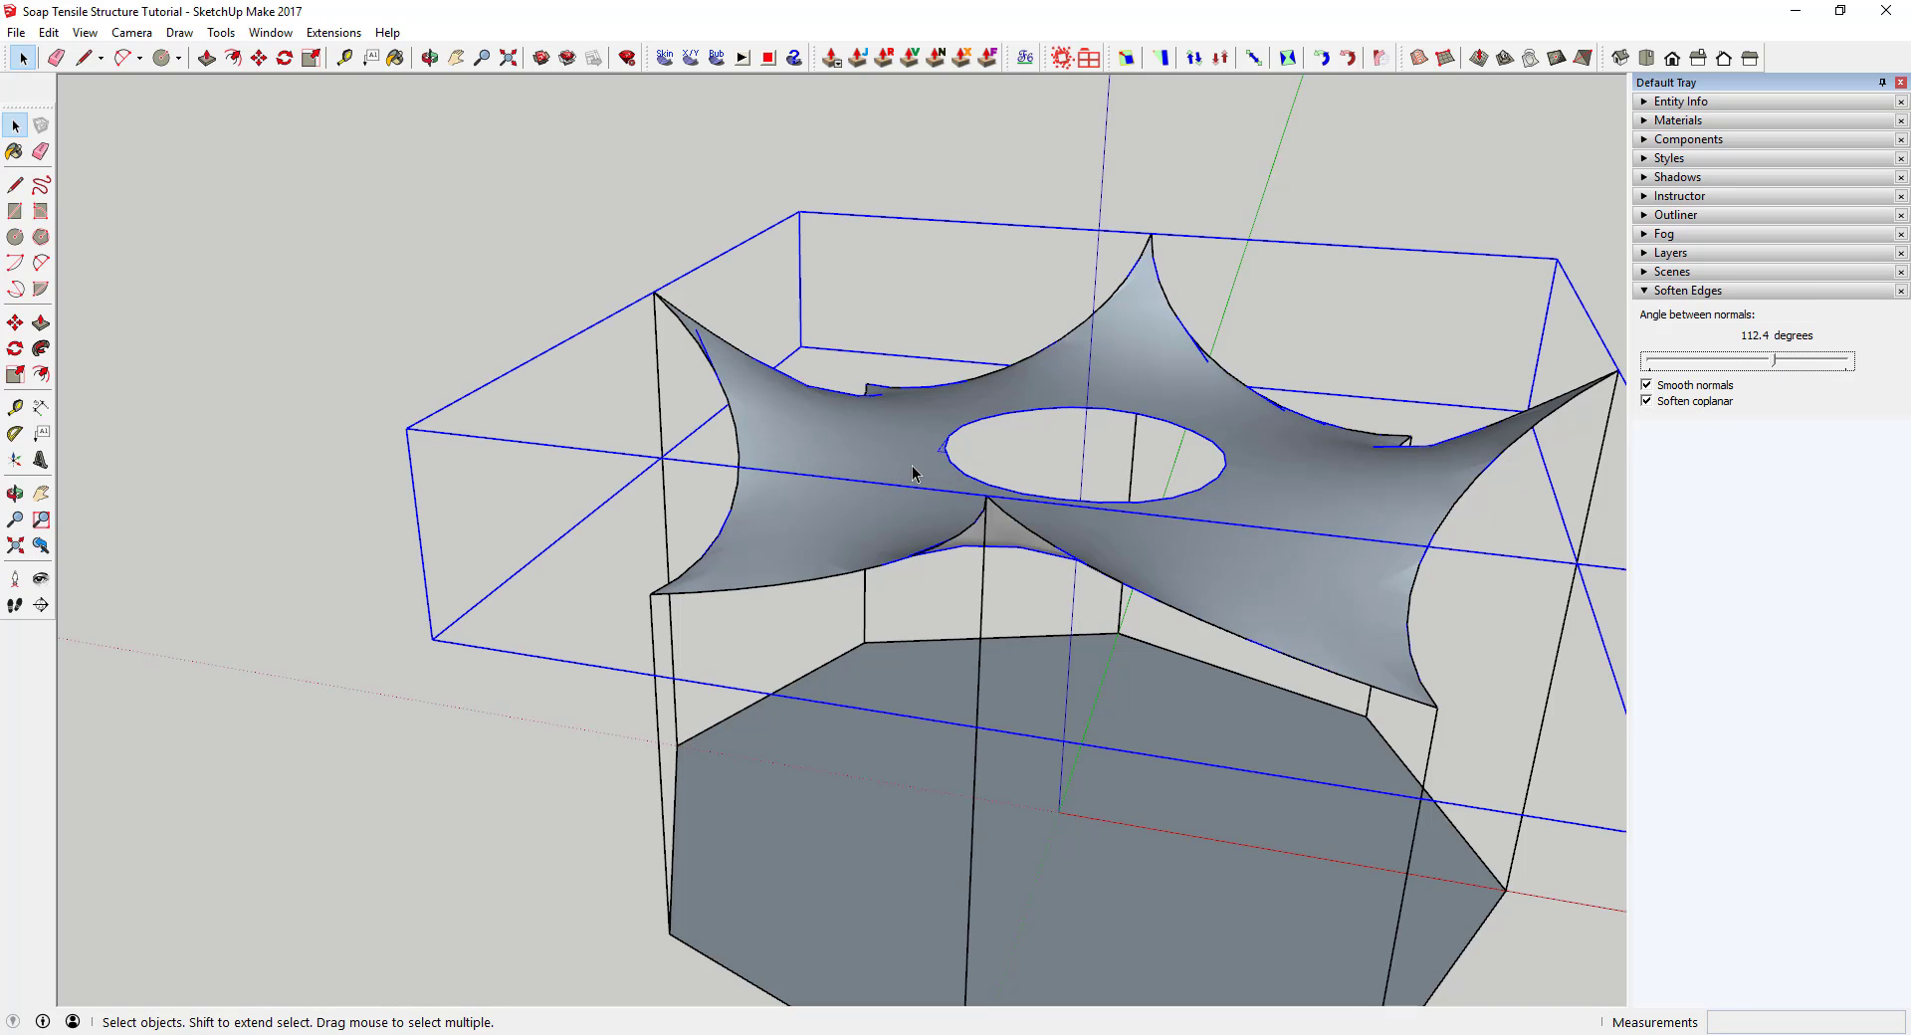
middle_click_drag(912, 469, 893, 500)
double_click(892, 488)
scroll(936, 440, "up", 5)
key("e")
scroll(936, 447, "up", 5)
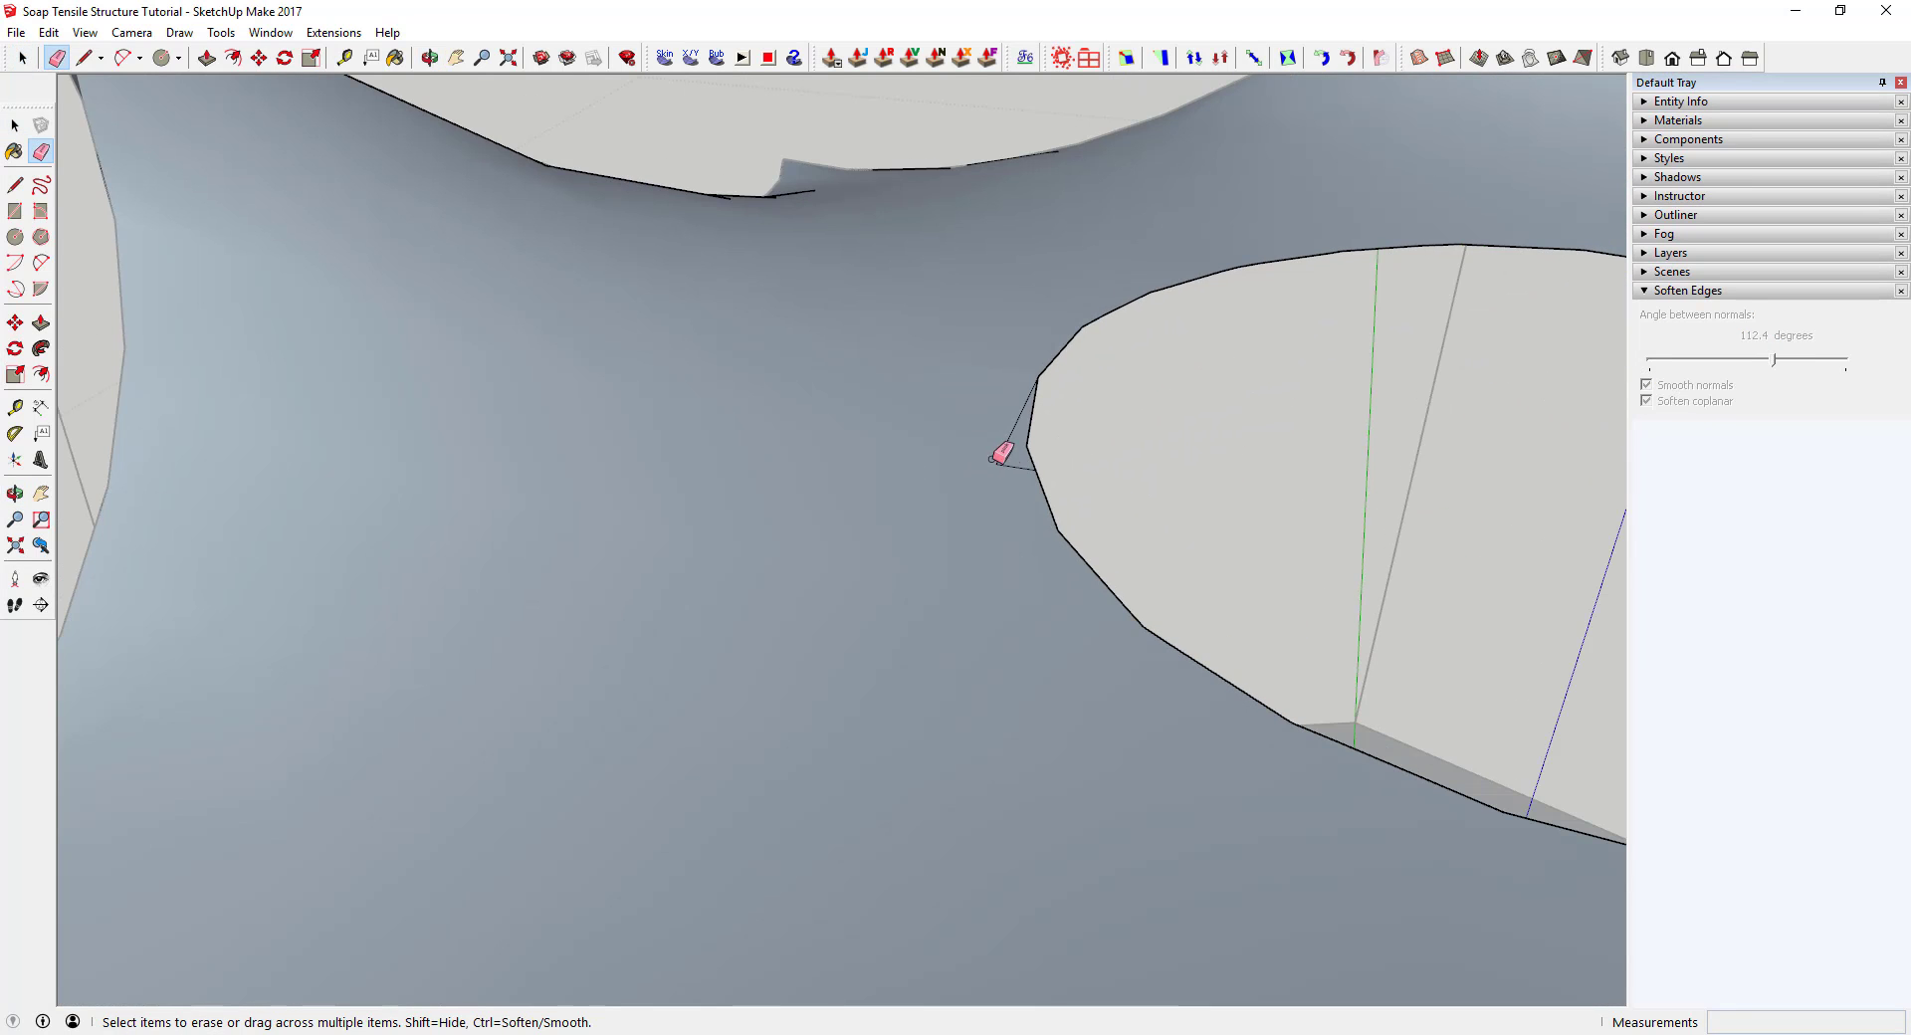
scroll(1006, 418, "down", 4)
scroll(992, 391, "down", 3)
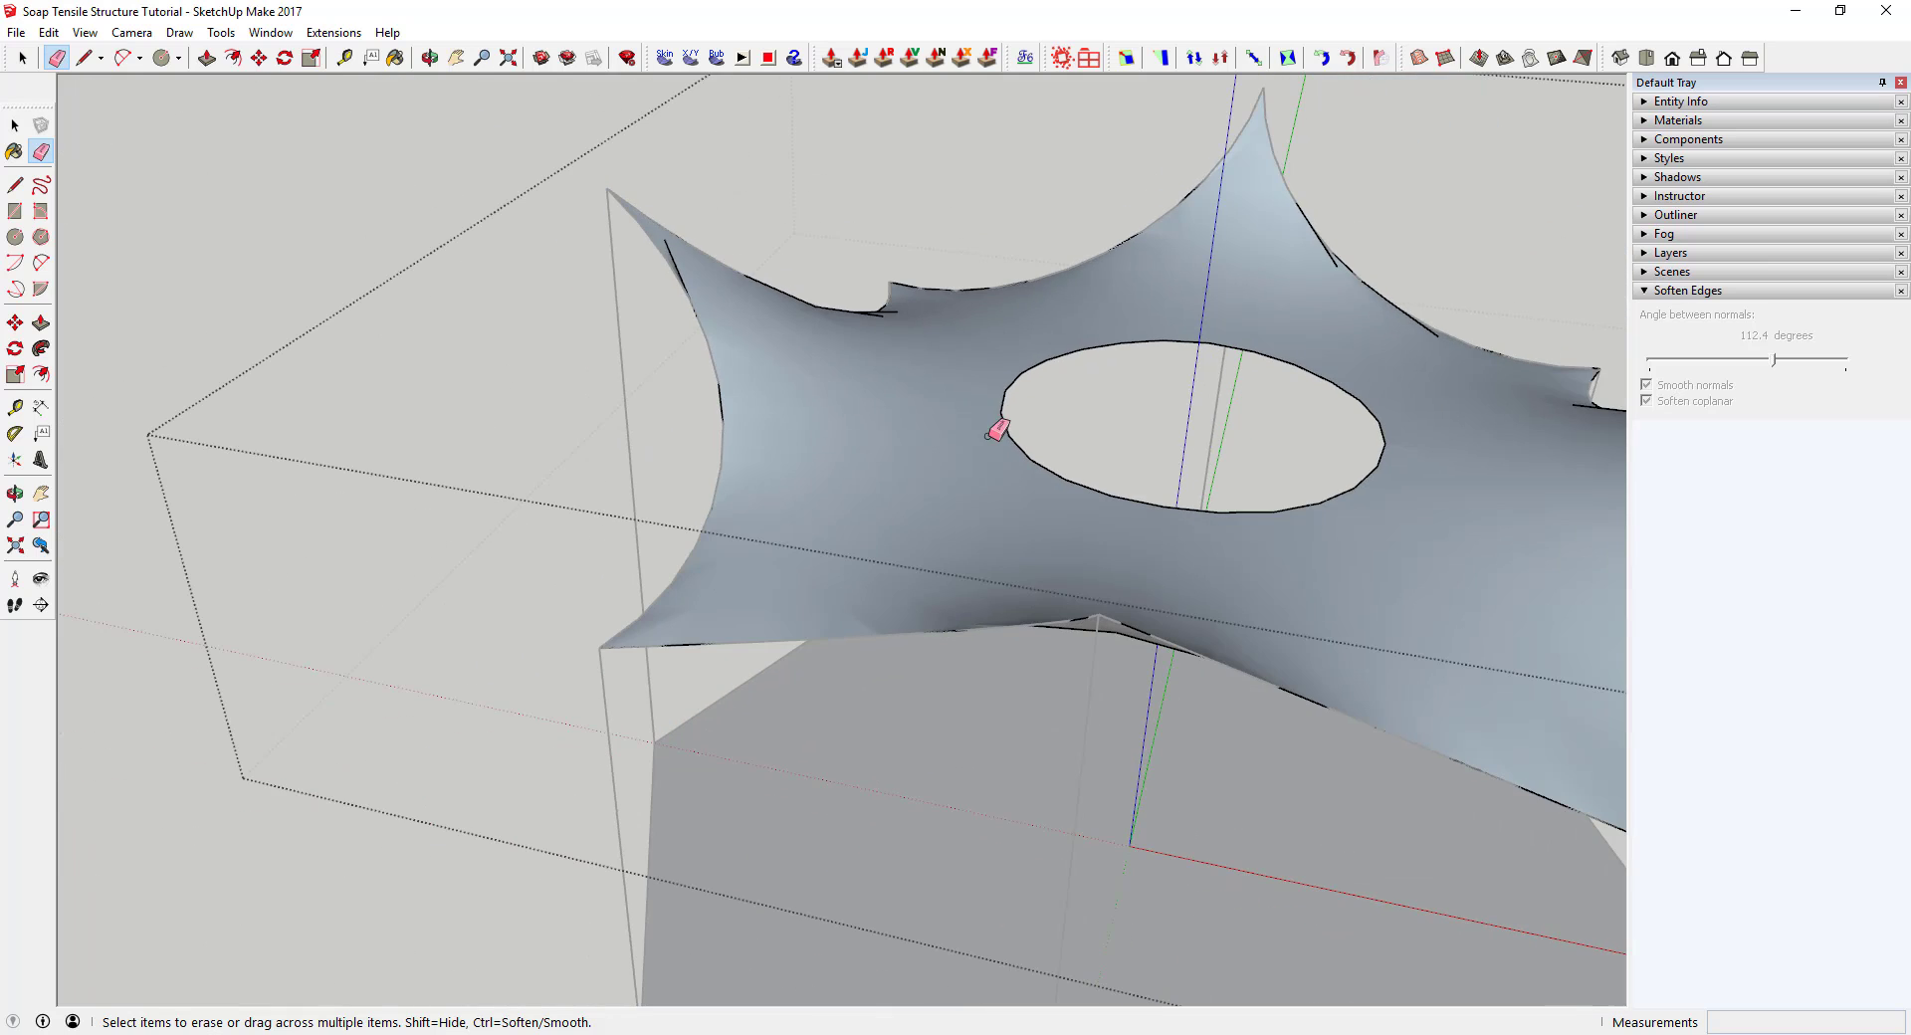
Close the skin group and return to the whole model
key("space")
key("e")
scroll(972, 370, "down", 5)
key("space")
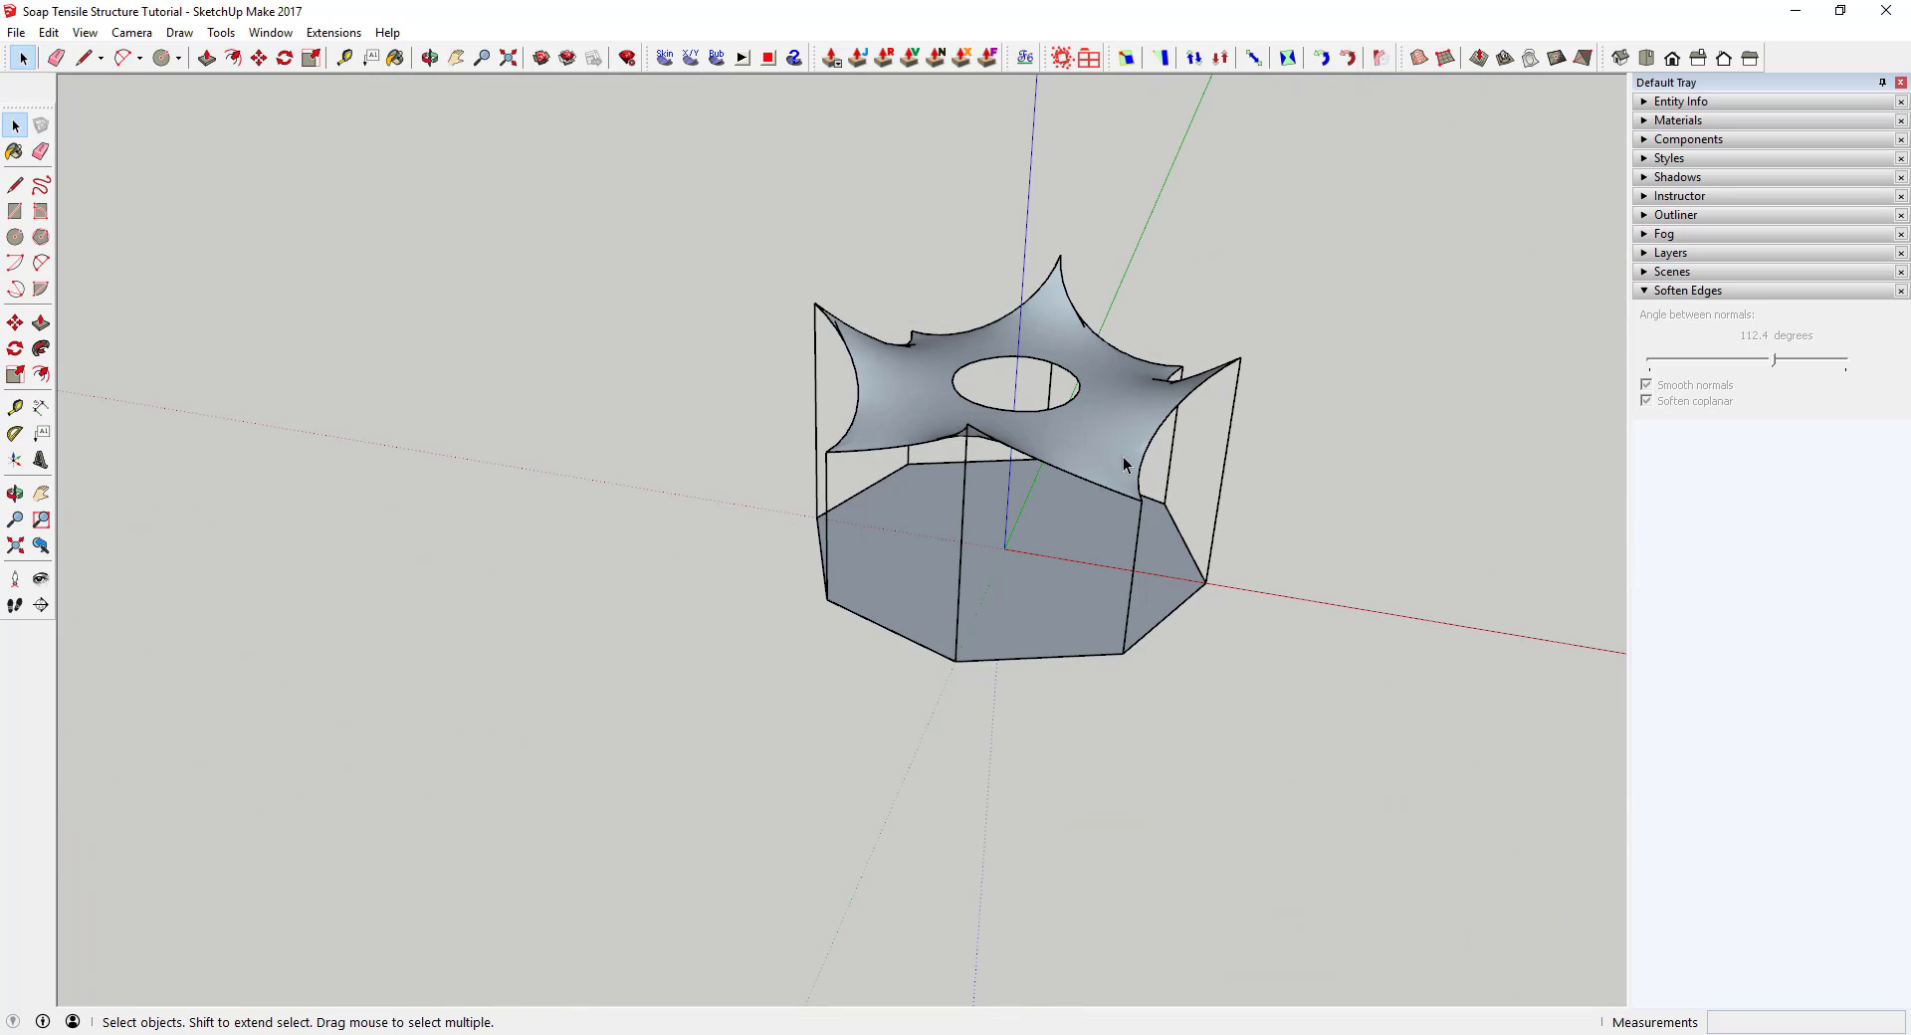
Examine the smoothed skin, its curved edges and the circular opening from several angles and distances
mouse_move(1125, 453)
middle_mouse_down()
mouse_move(1054, 378)
mouse_move(1138, 495)
mouse_move(1177, 409)
mouse_move(1155, 355)
mouse_move(1125, 468)
middle_mouse_up()
scroll(1017, 331, "up", 4)
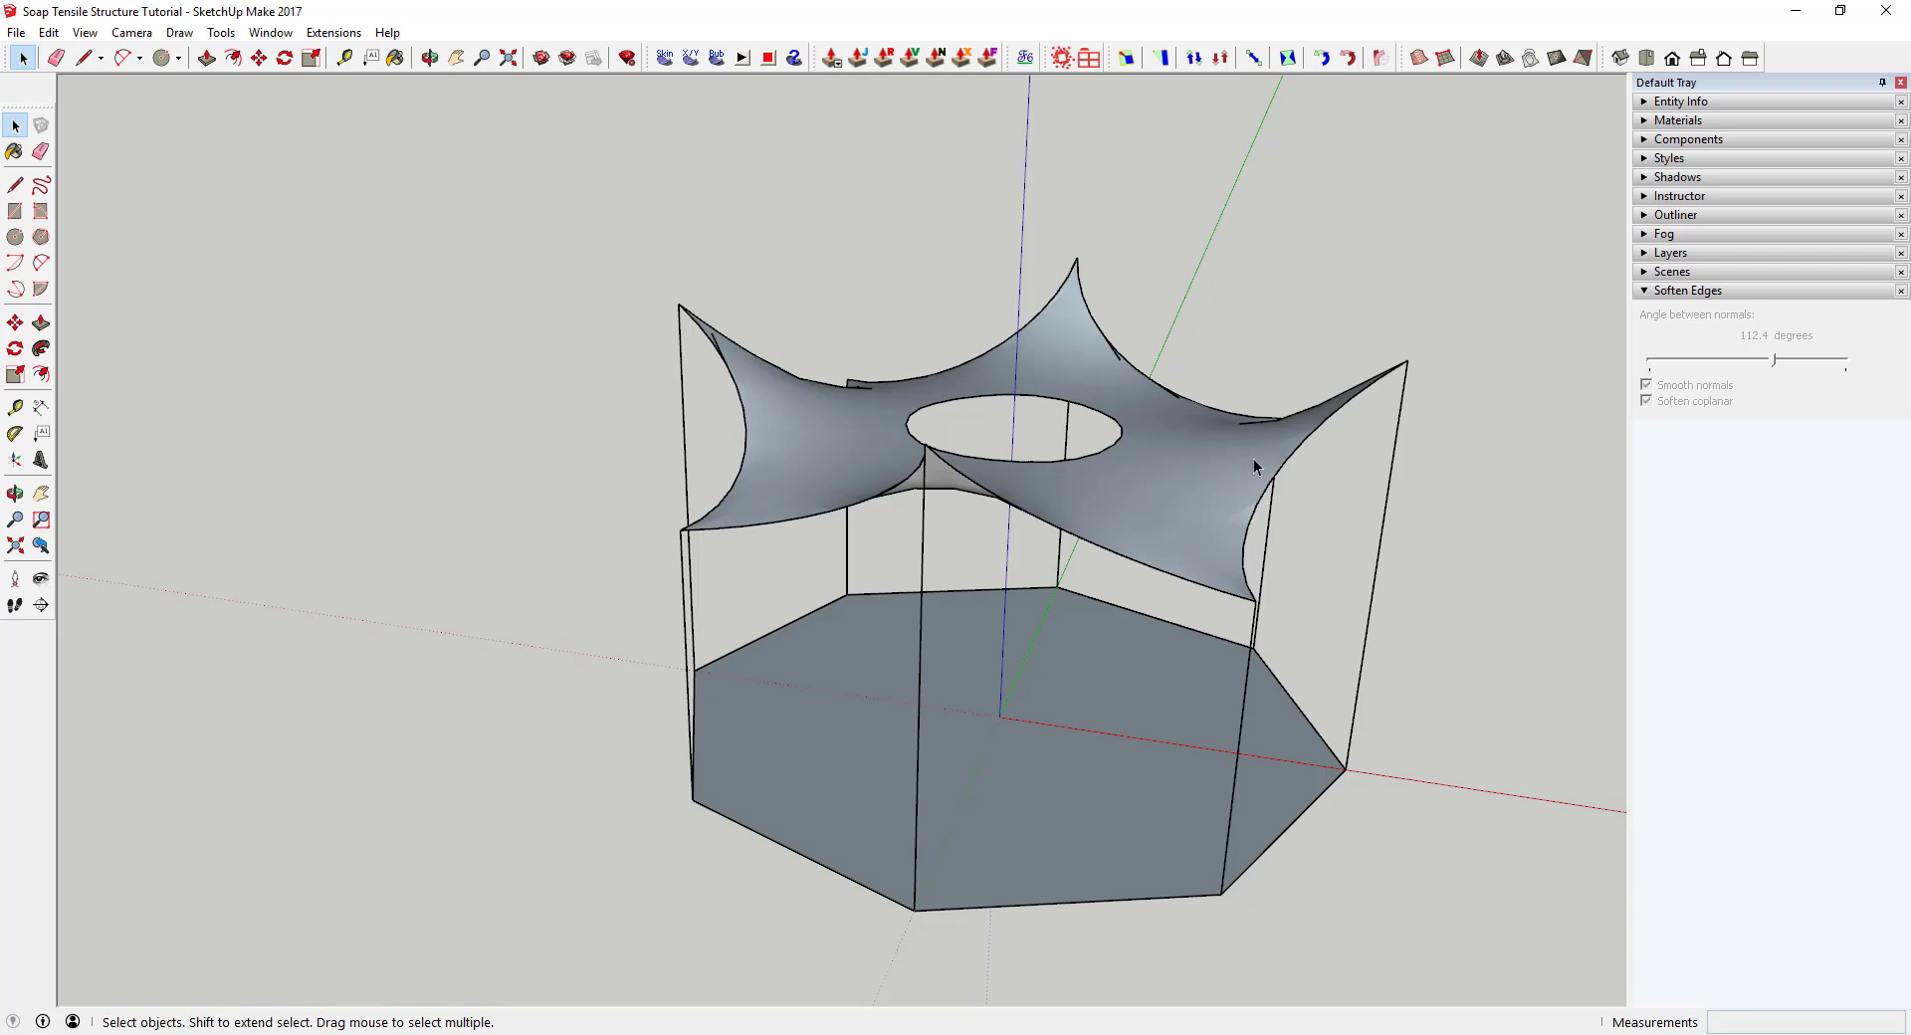
middle_click_drag(1110, 363, 1045, 373)
scroll(1050, 383, "up", 3)
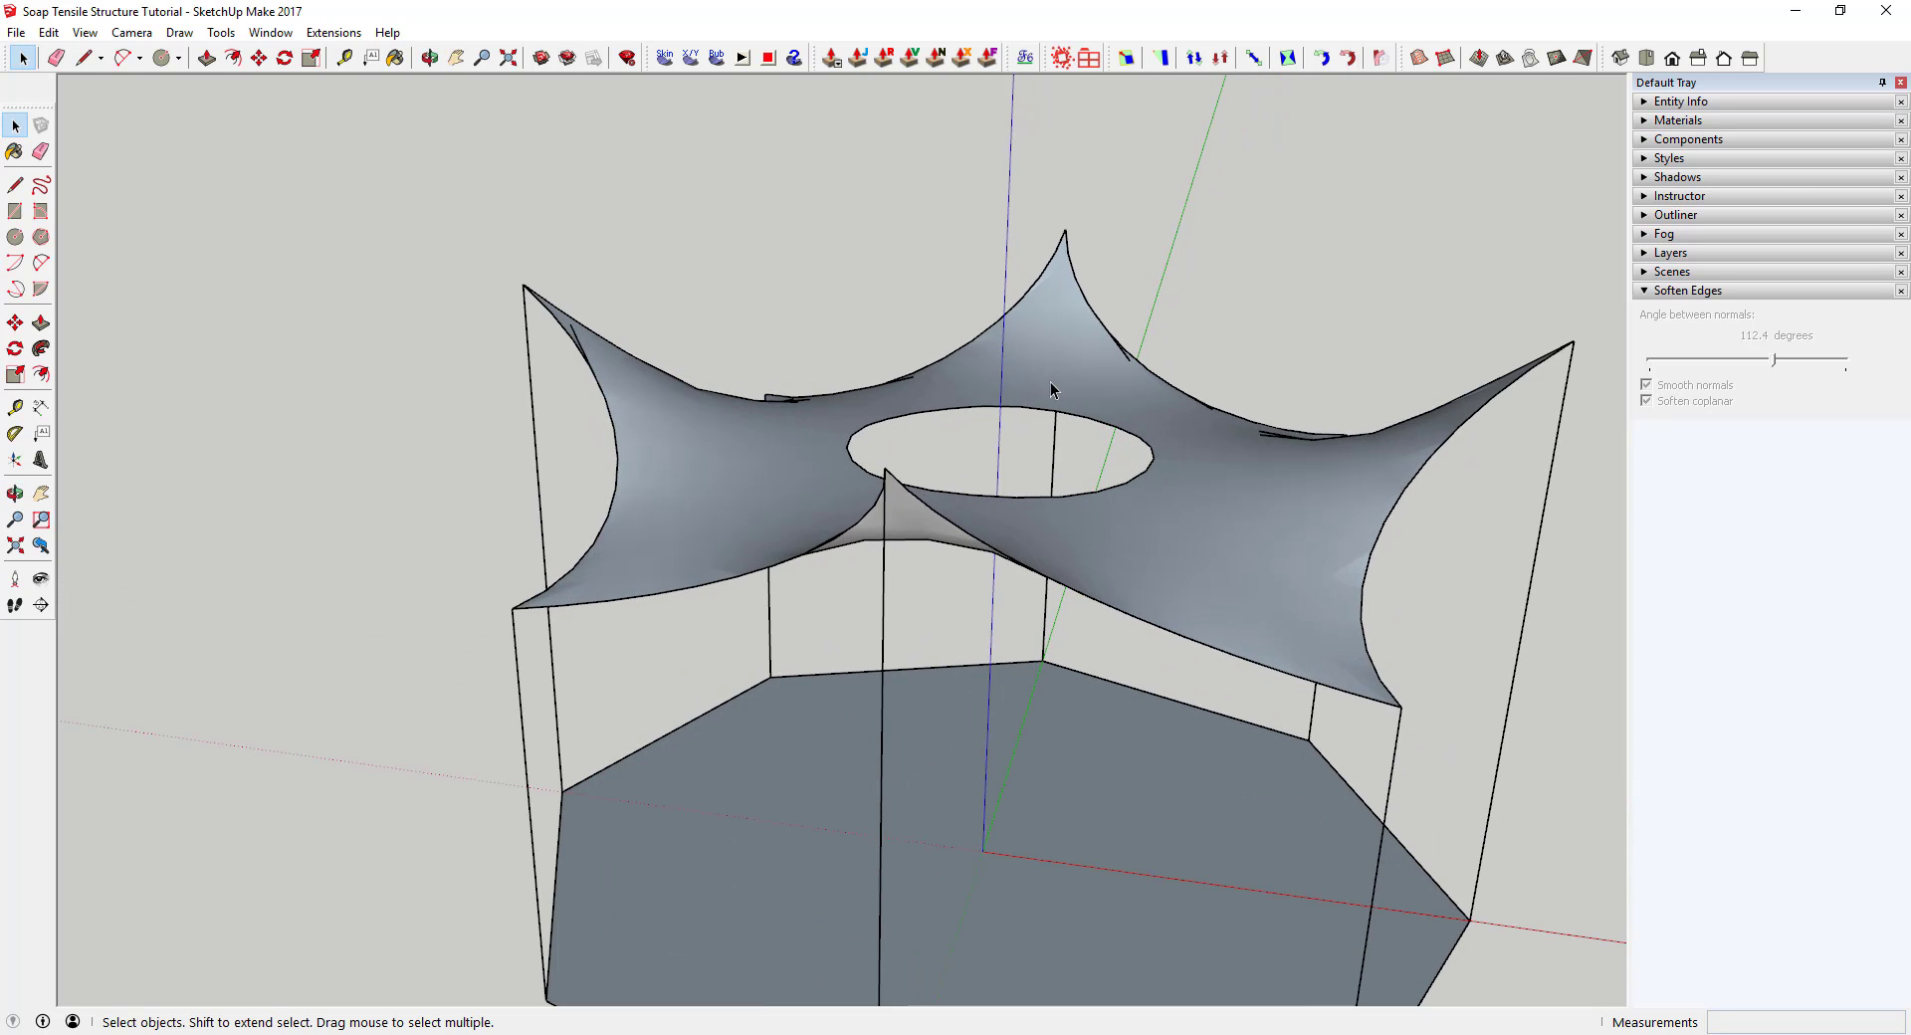
scroll(1045, 379, "down", 3)
scroll(1060, 264, "up", 2)
scroll(1077, 309, "down", 2)
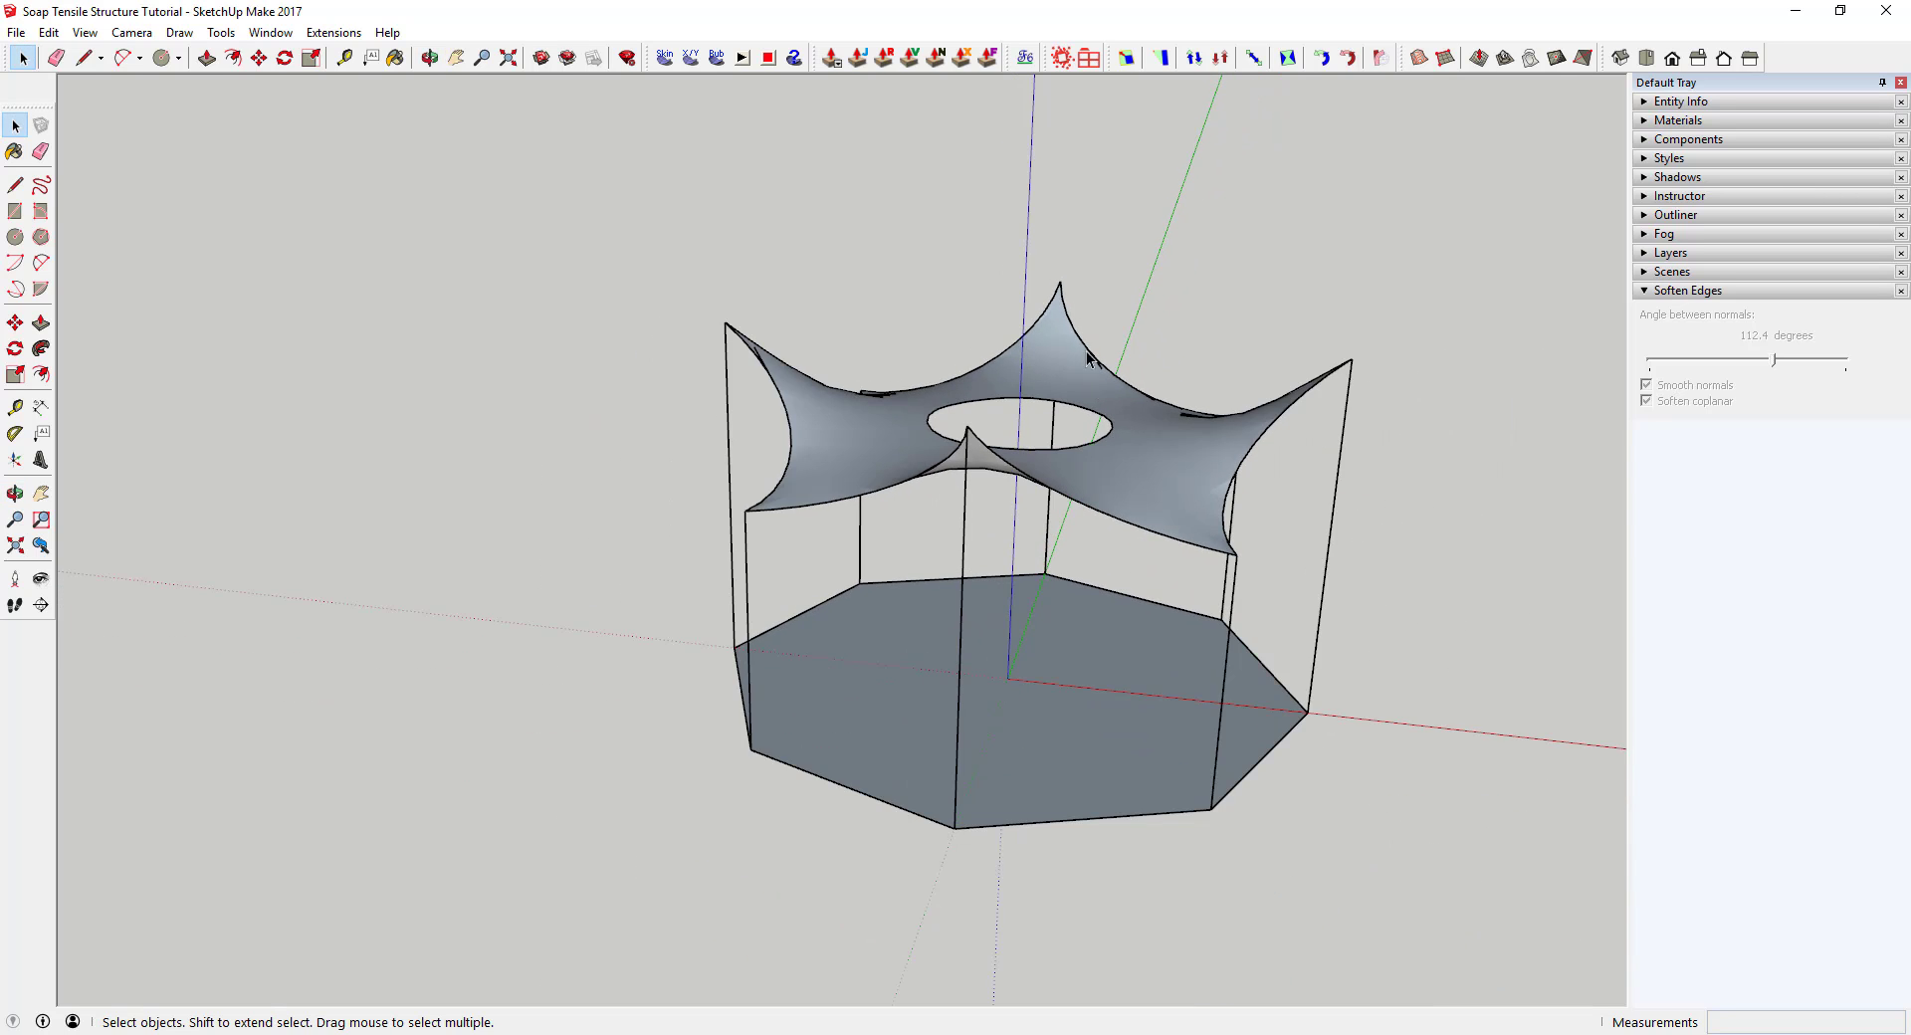
middle_click_drag(1114, 488, 1502, 354)
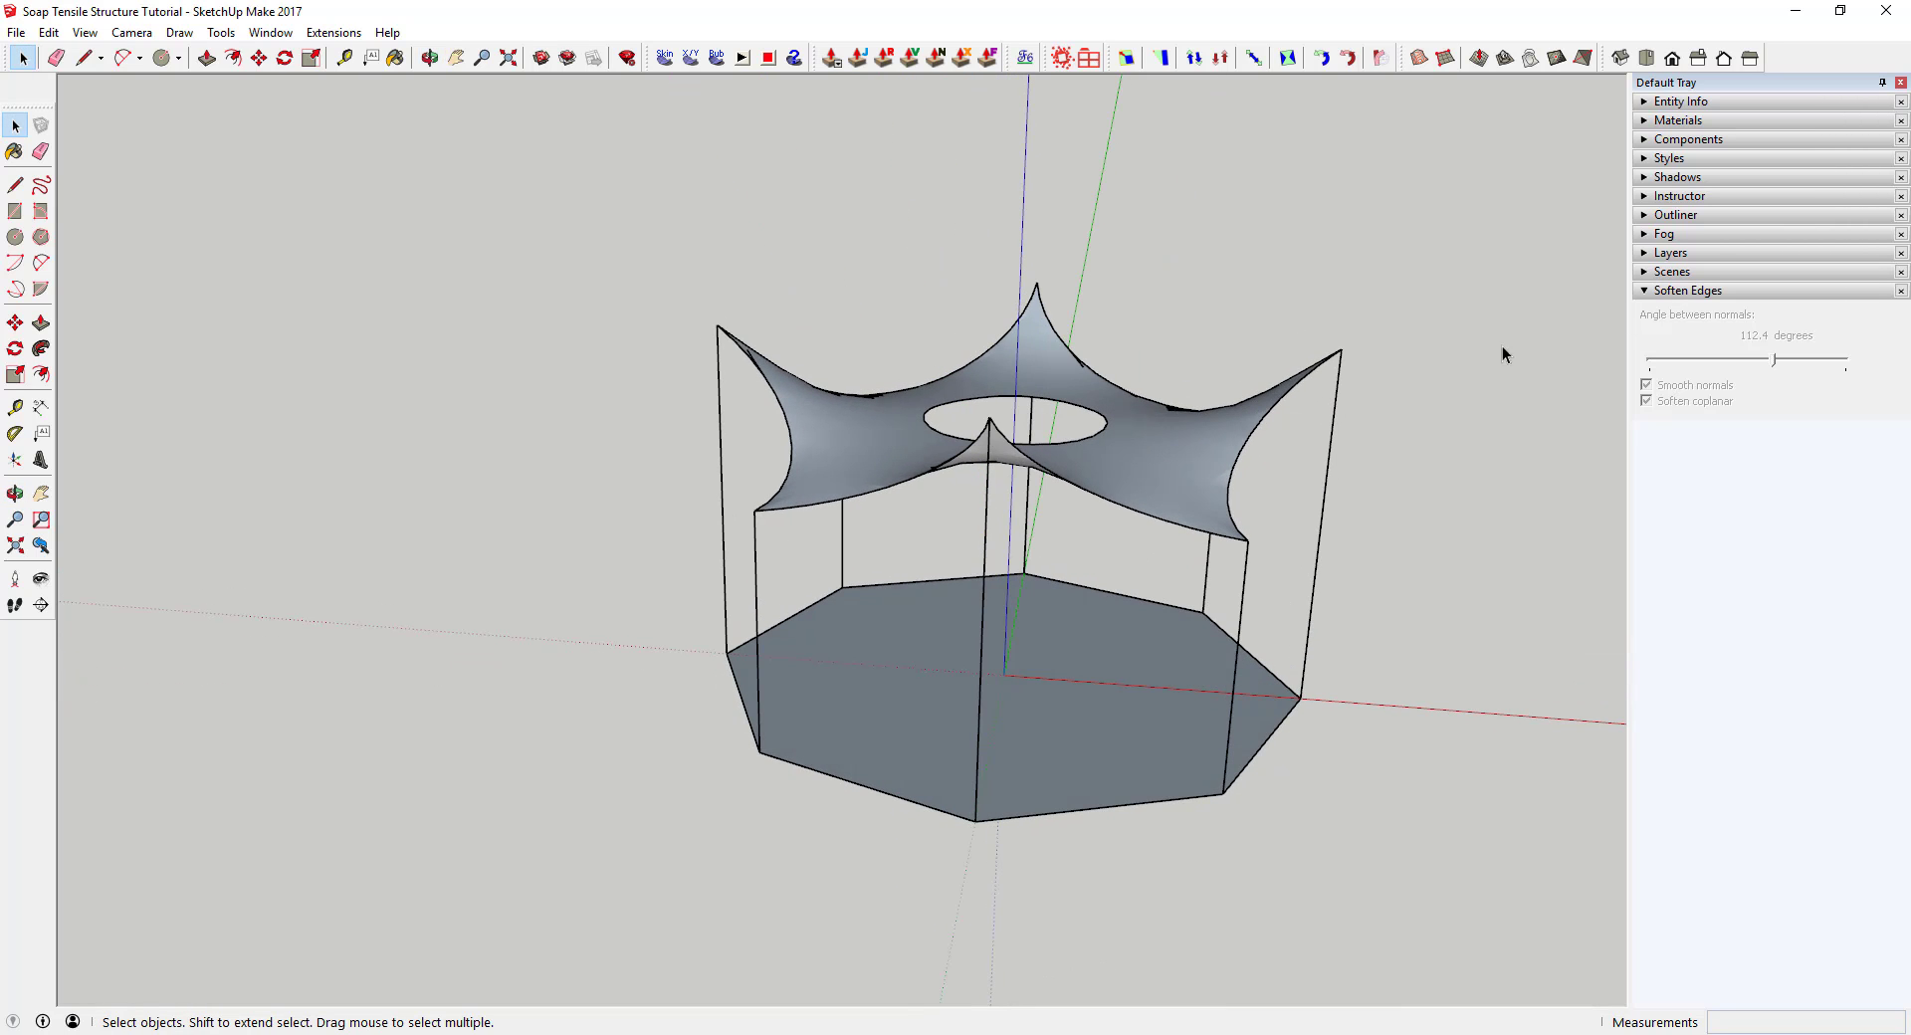
Turn on shadows, set their date to 09/17 to inspect the canopy's cast shadow, and turn shadows off again
left_click(1652, 179)
left_click(1651, 202)
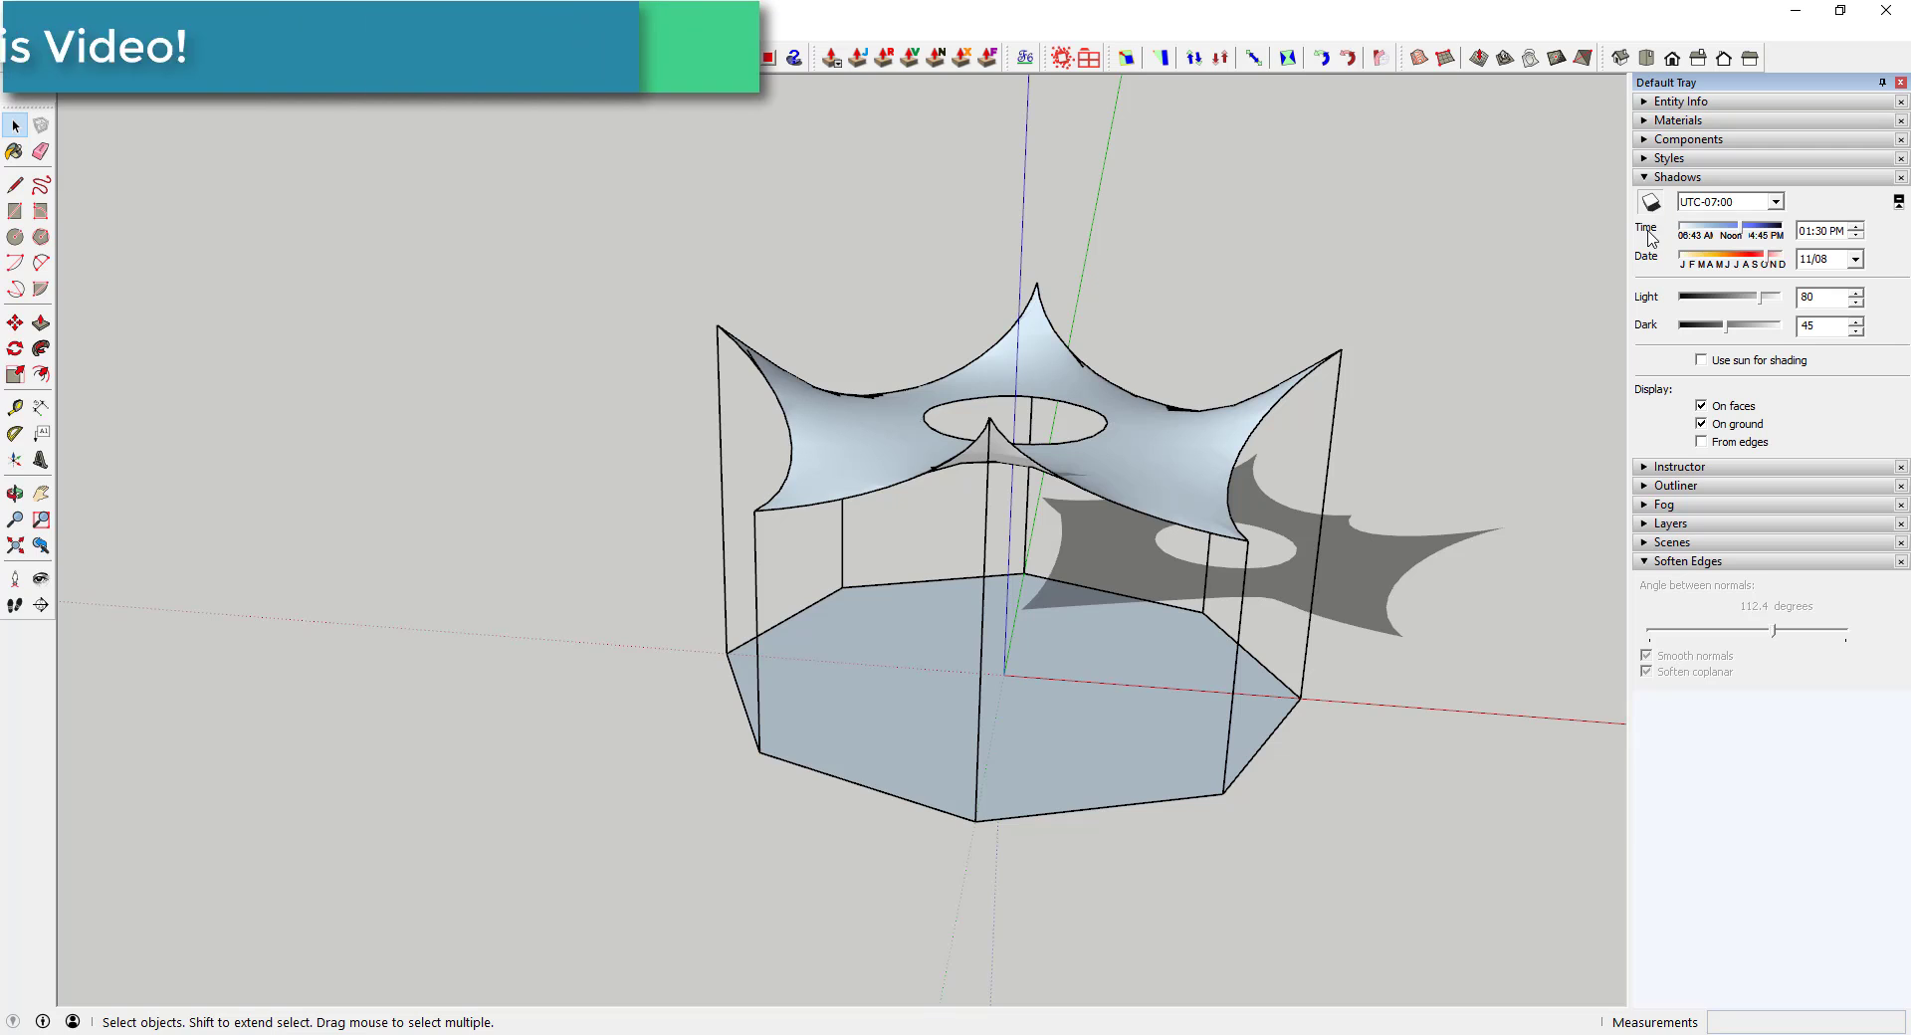
mouse_move(1770, 260)
left_mouse_down()
mouse_move(1733, 267)
mouse_move(1756, 265)
left_mouse_up()
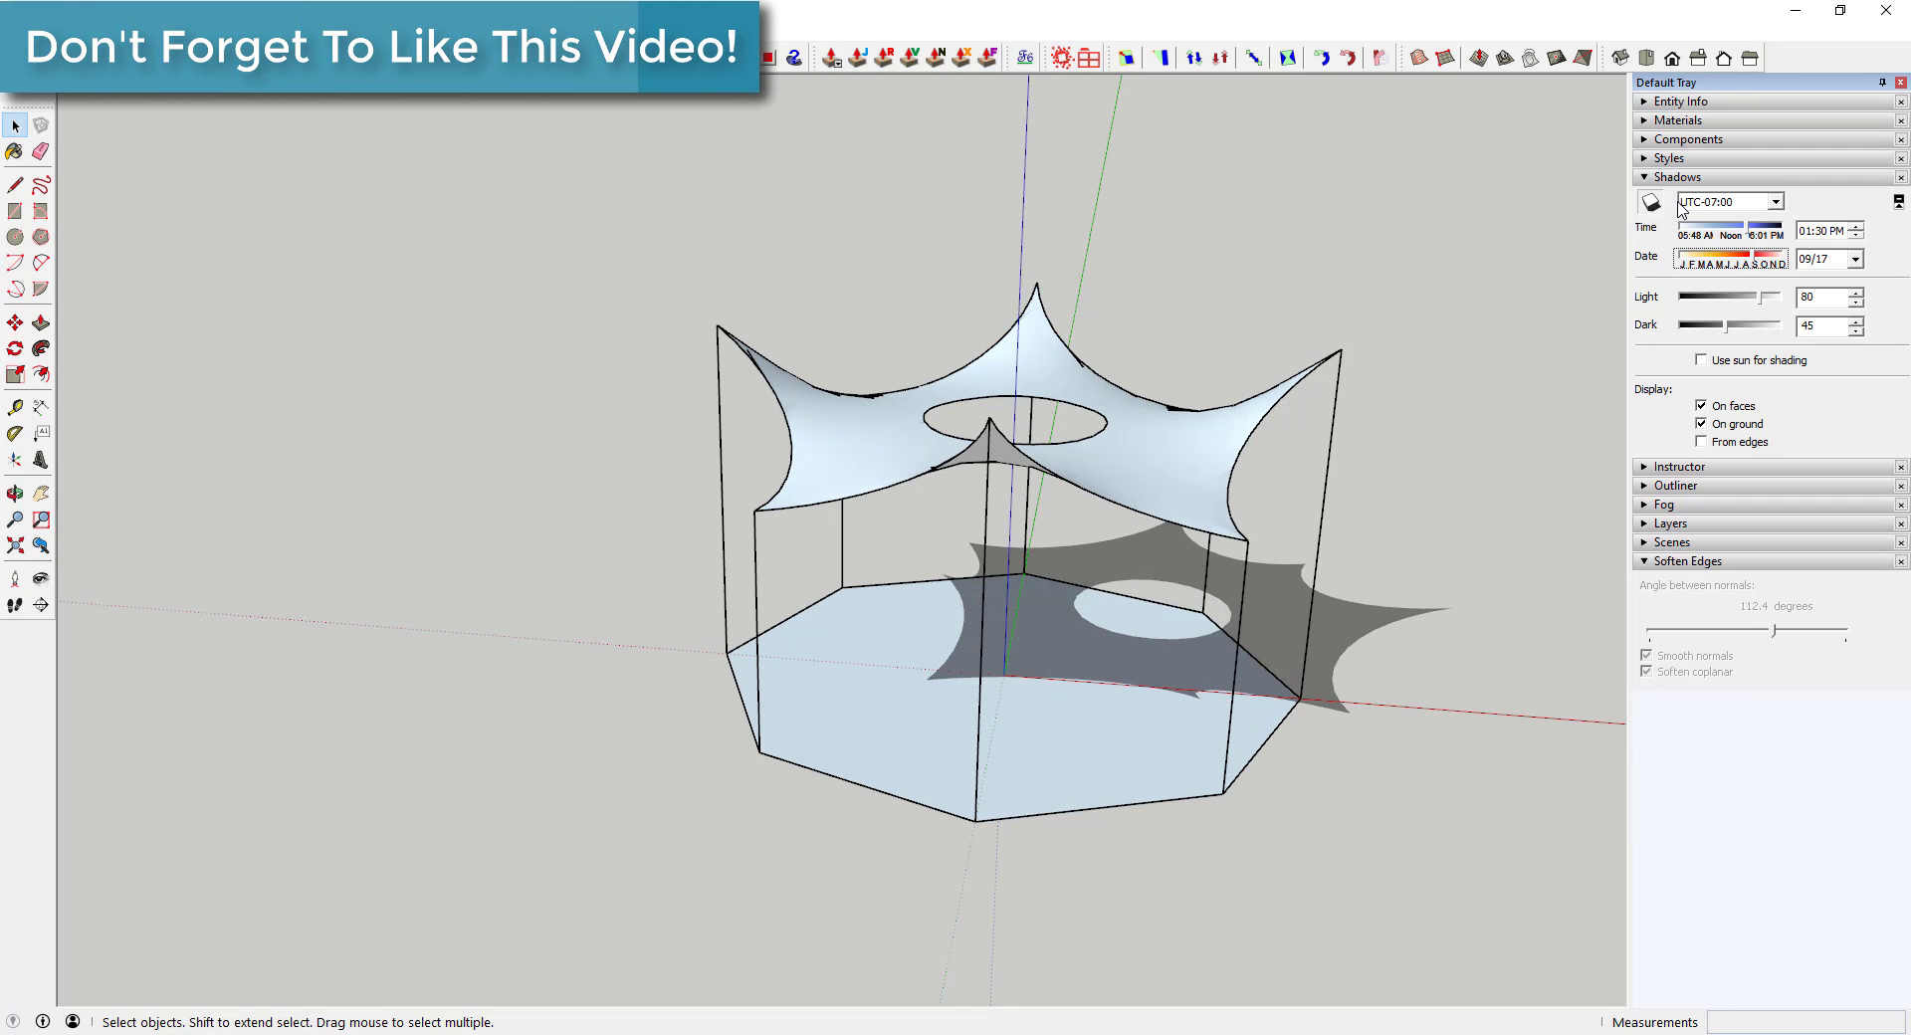
left_click(1664, 177)
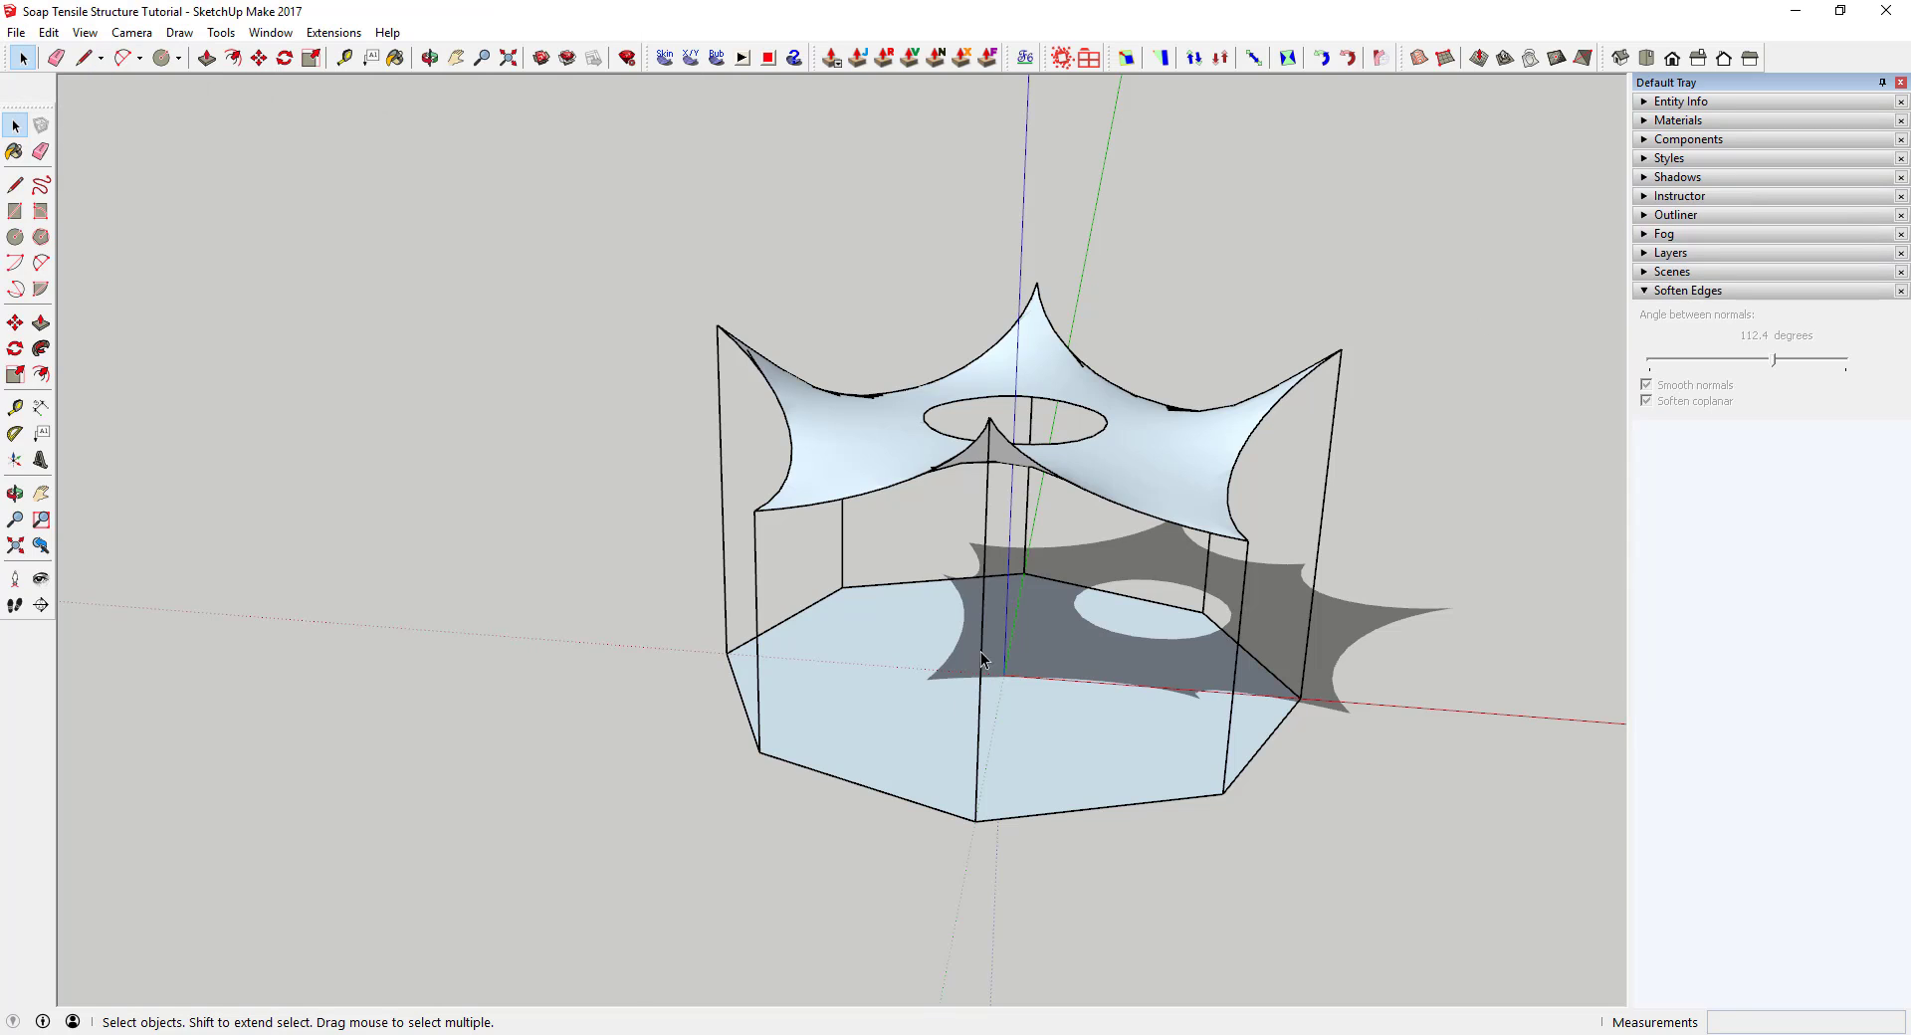
left_click(1644, 179)
left_click(1650, 203)
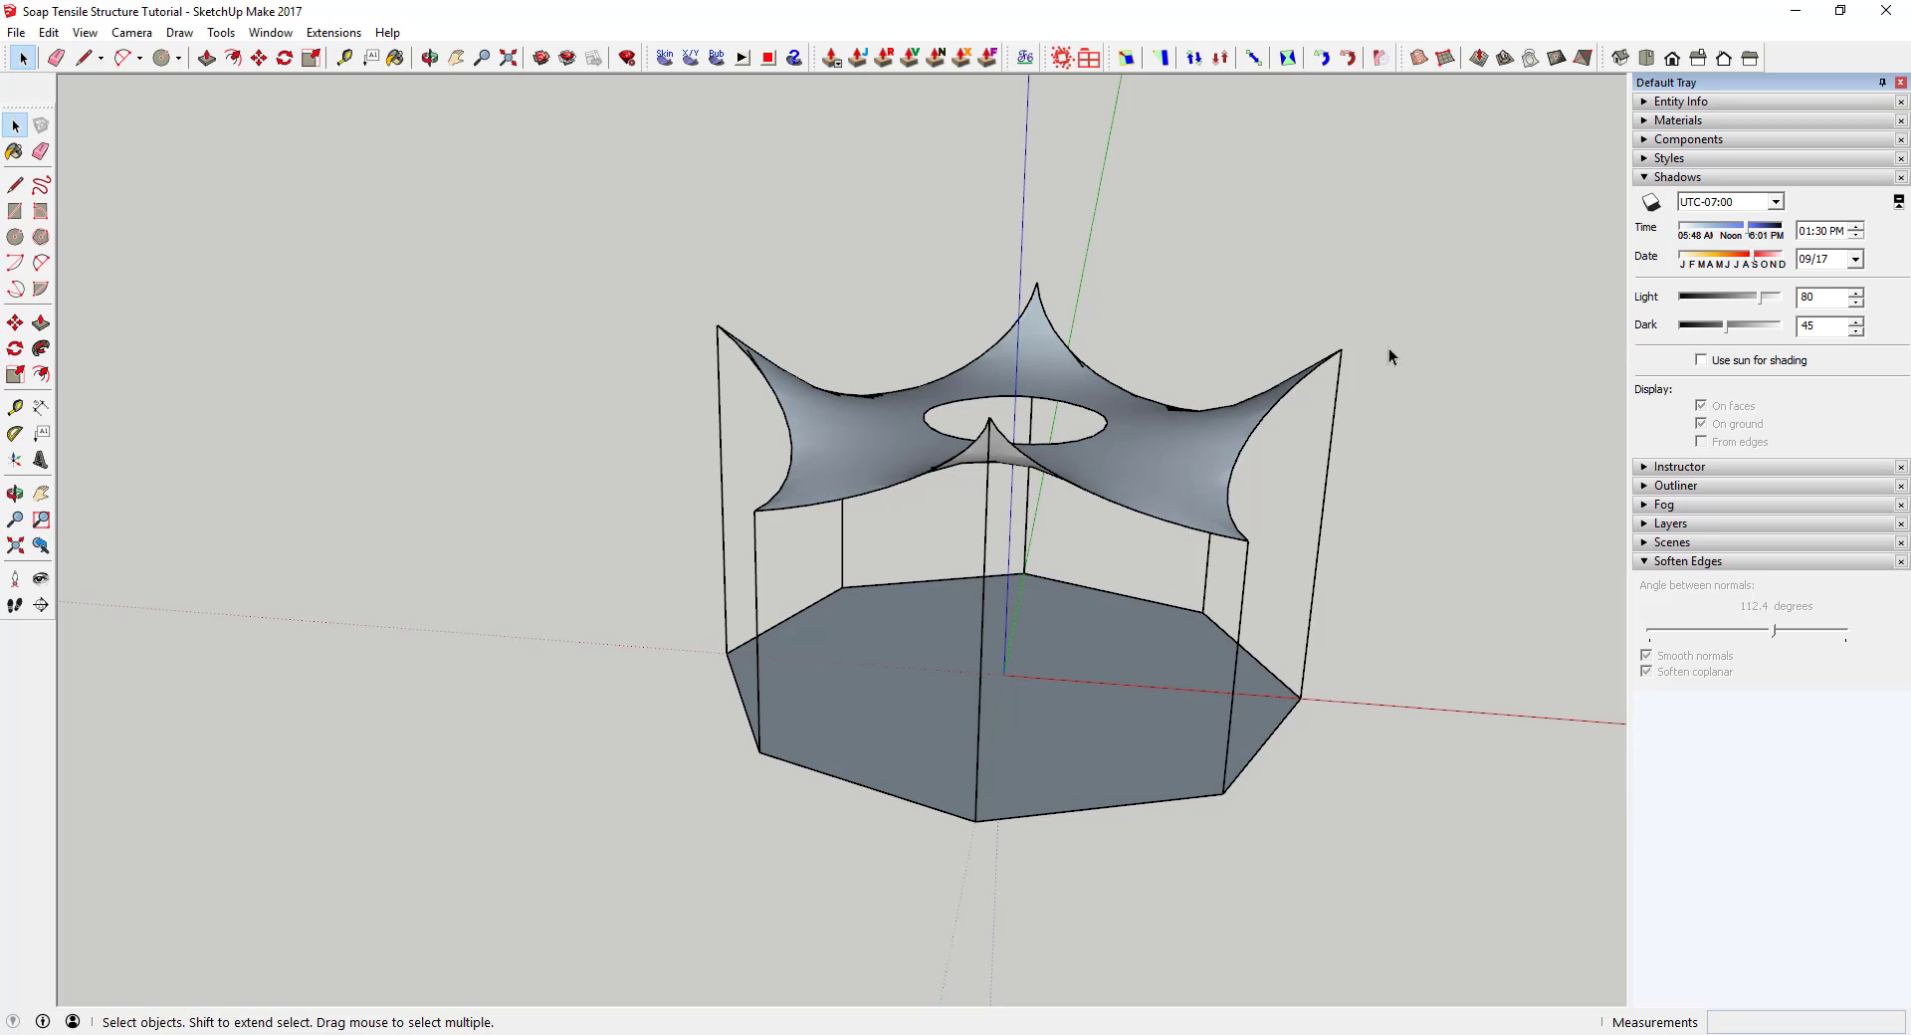
Draw a 24-sided circle with a radius of about 3 5/8" centred on the base's front corner, below the skin's high peak
scroll(1005, 652, "up", 2)
key("e")
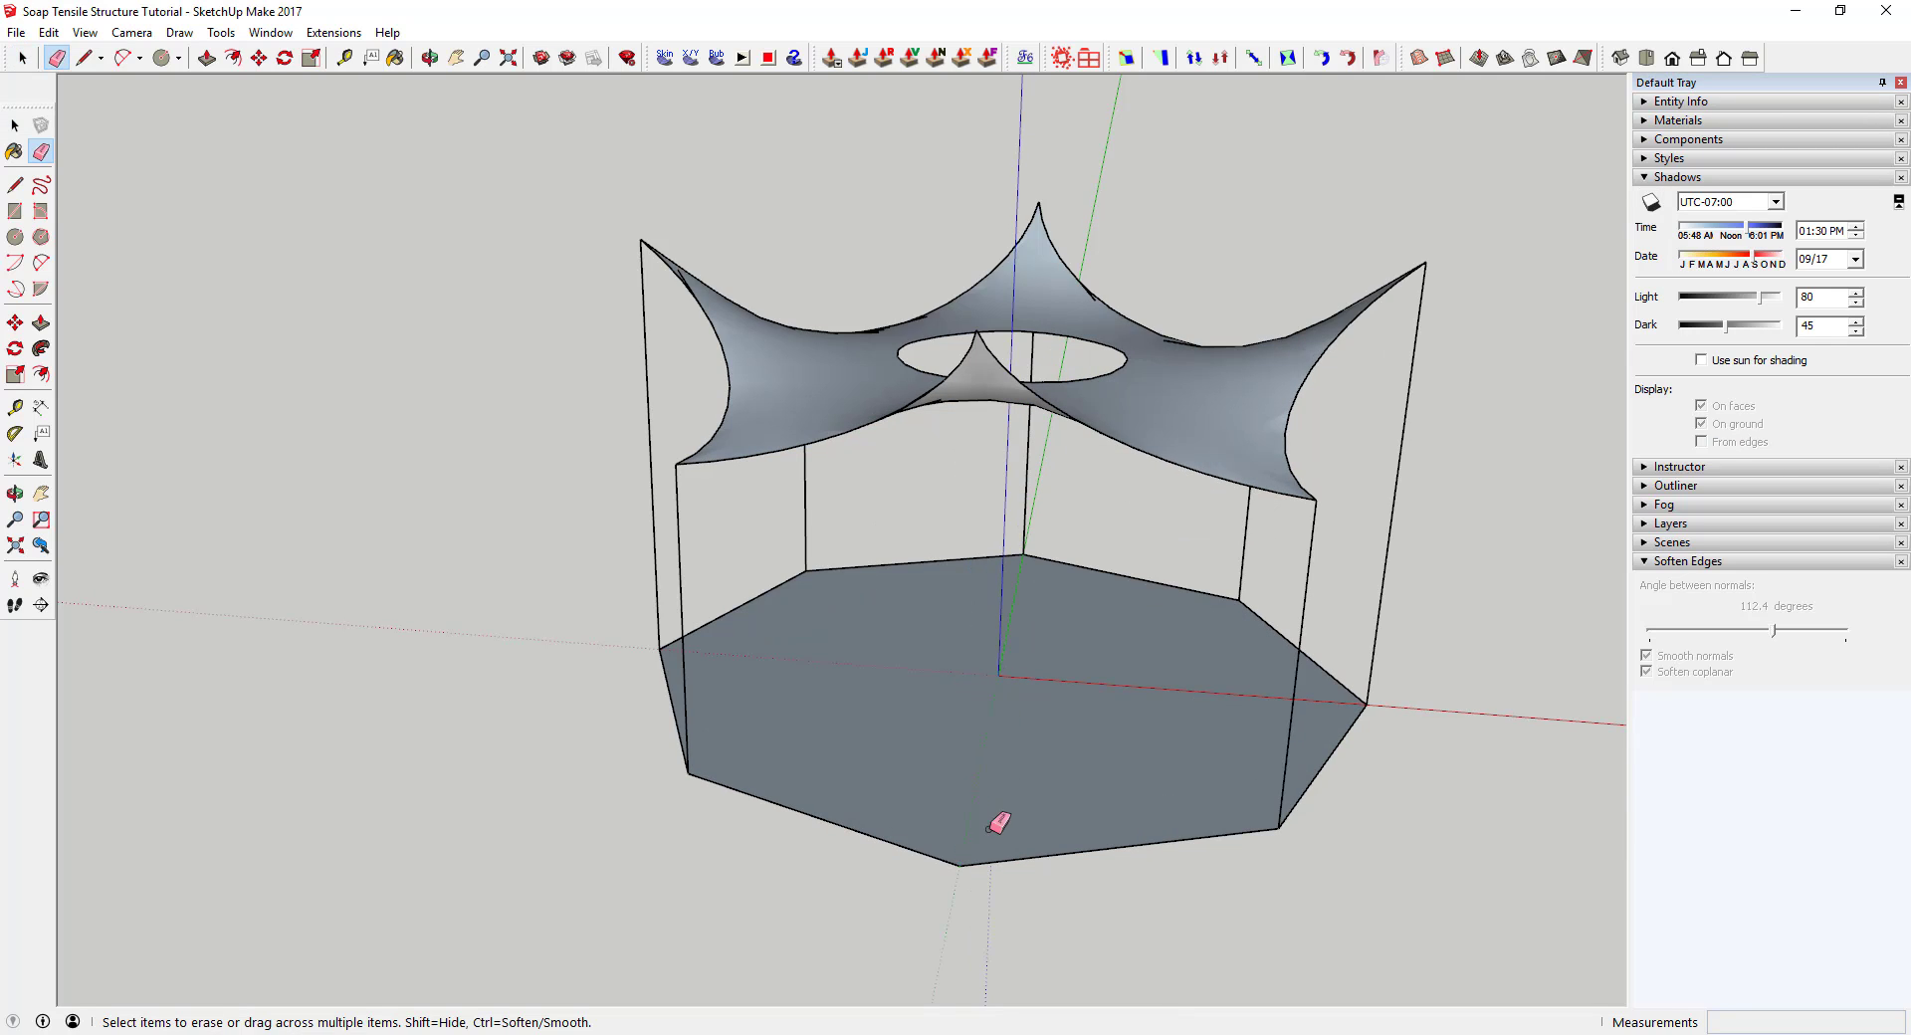
key("c")
left_click(959, 865)
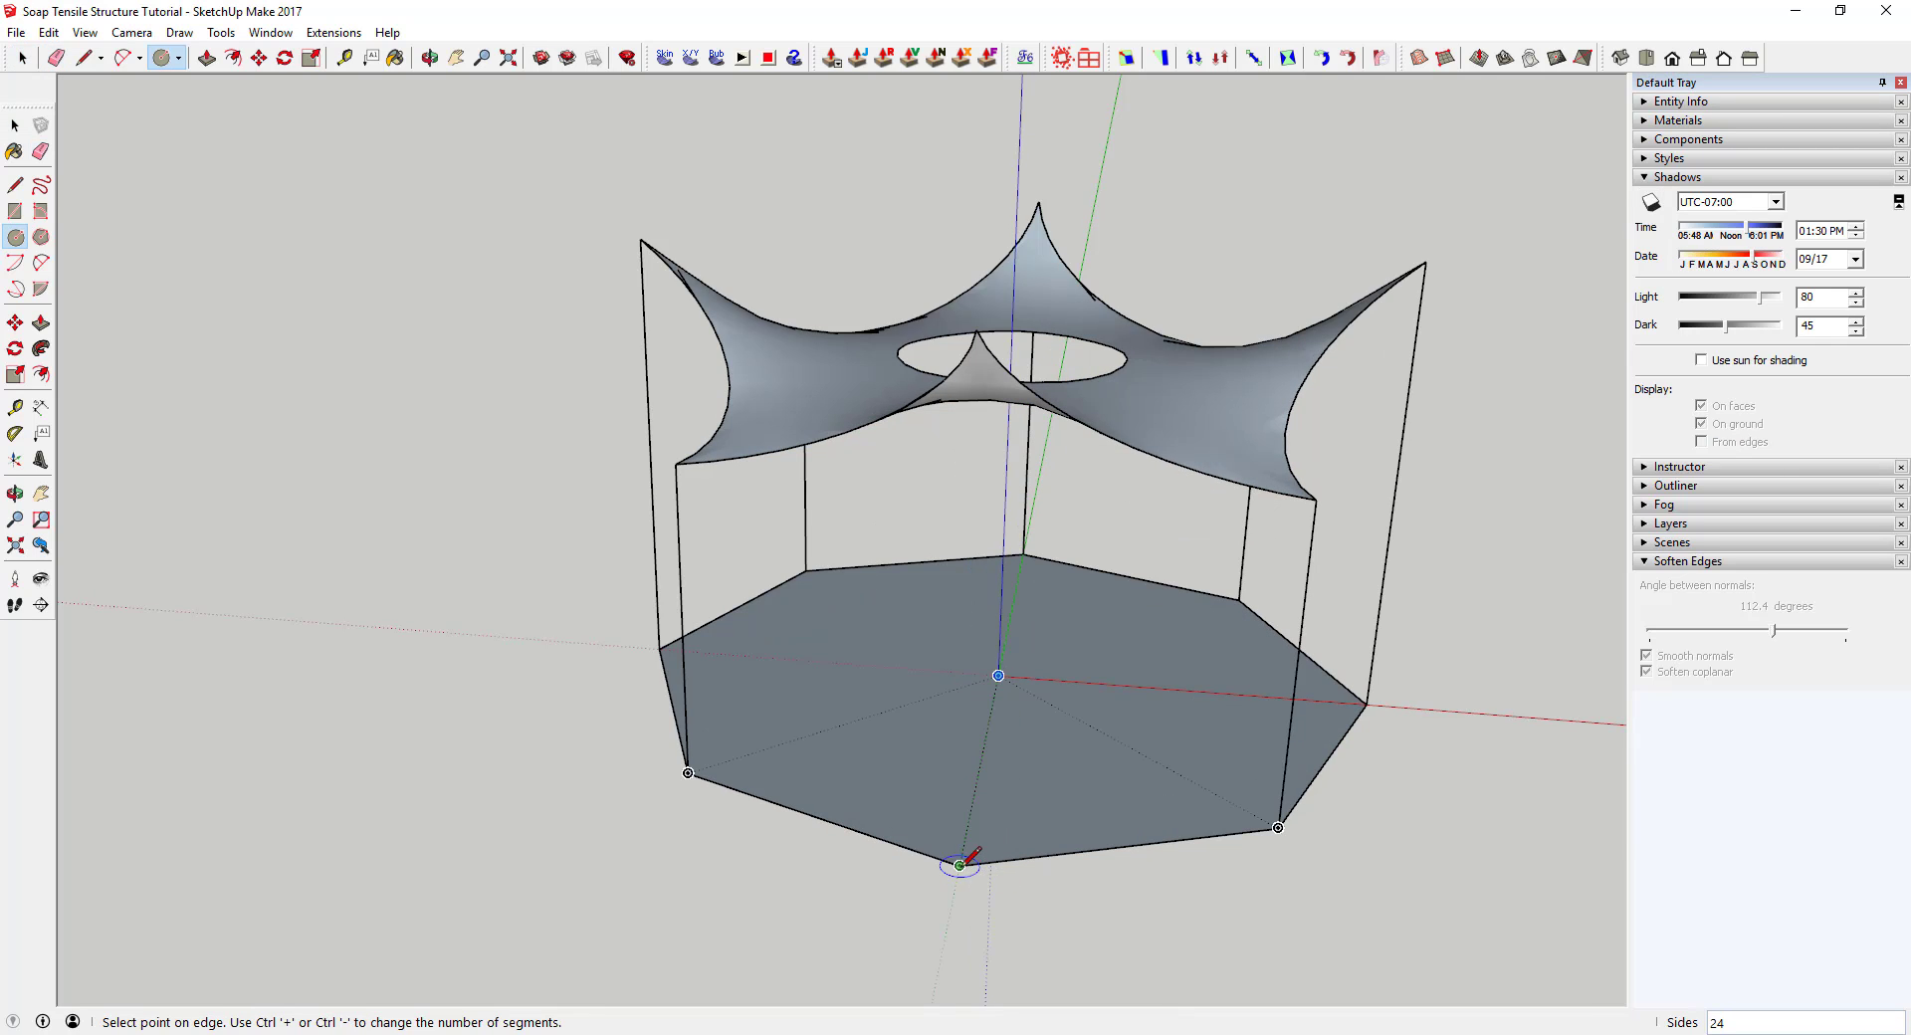
scroll(959, 863, "up", 3)
scroll(961, 856, "up", 1)
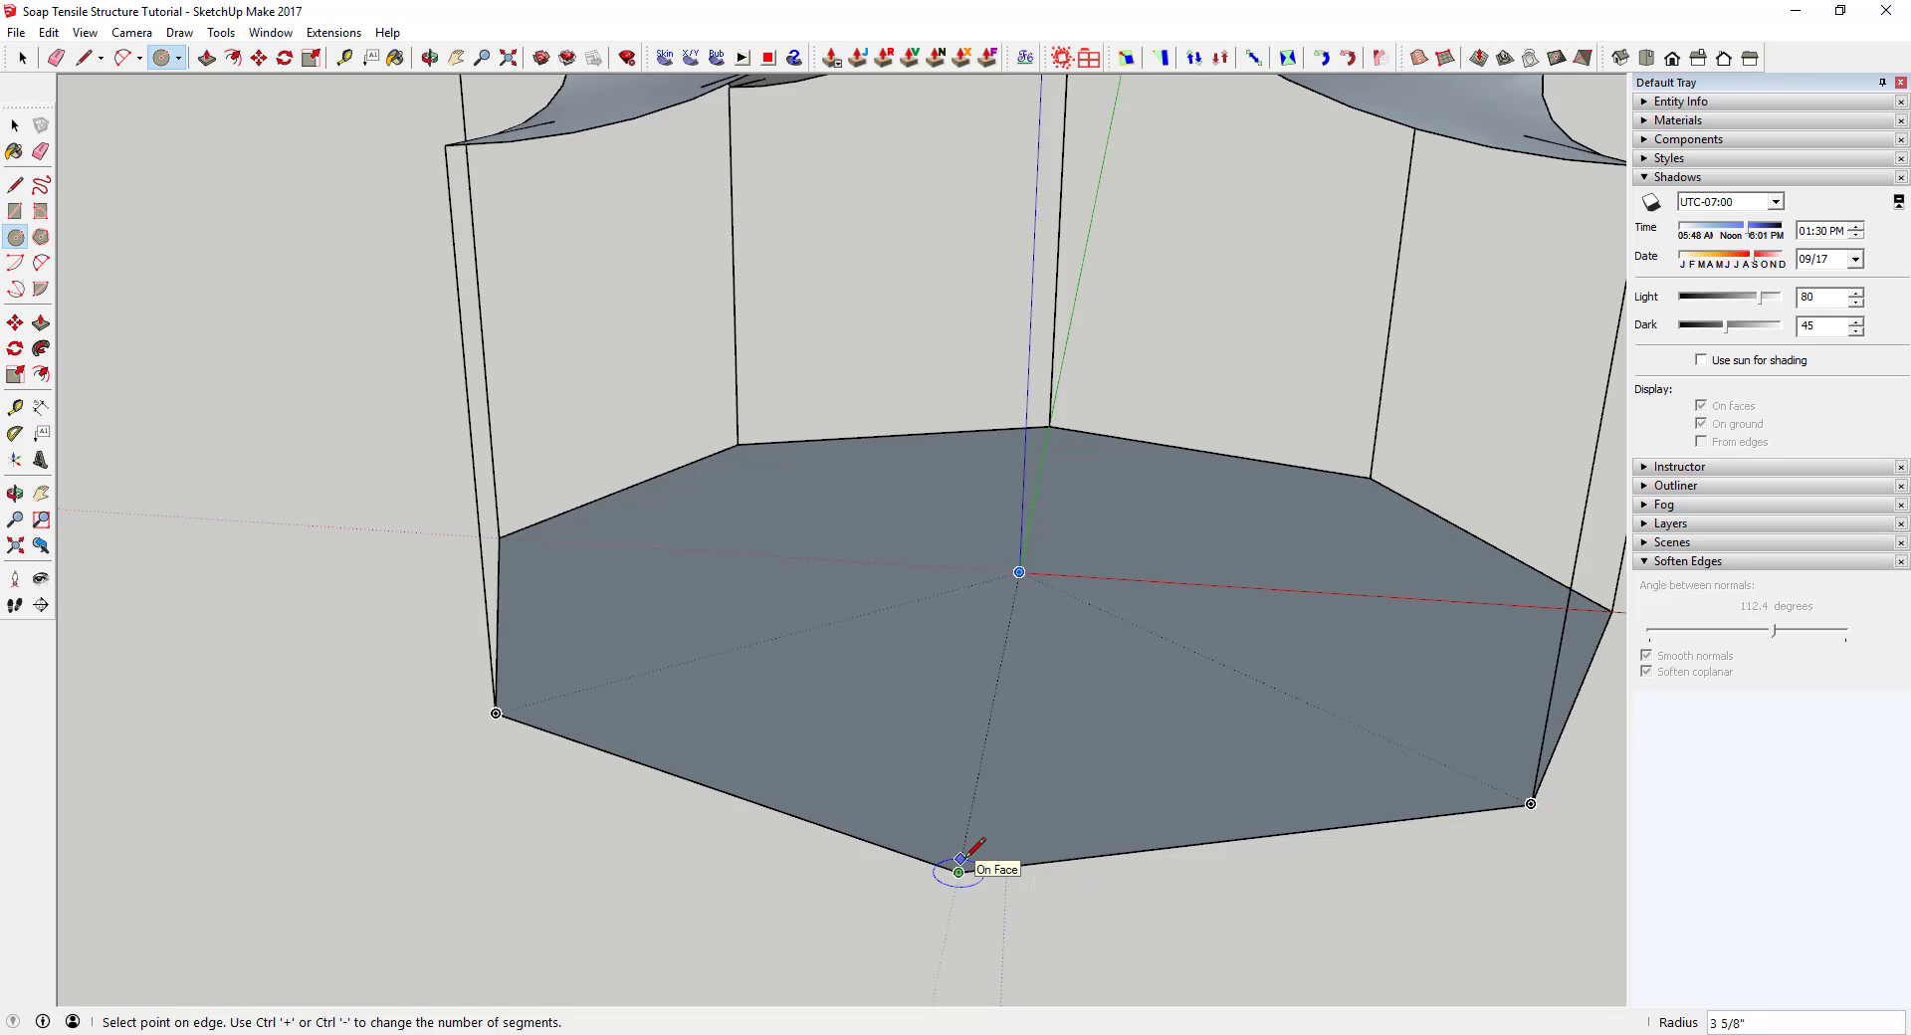
left_click(961, 858)
key("space")
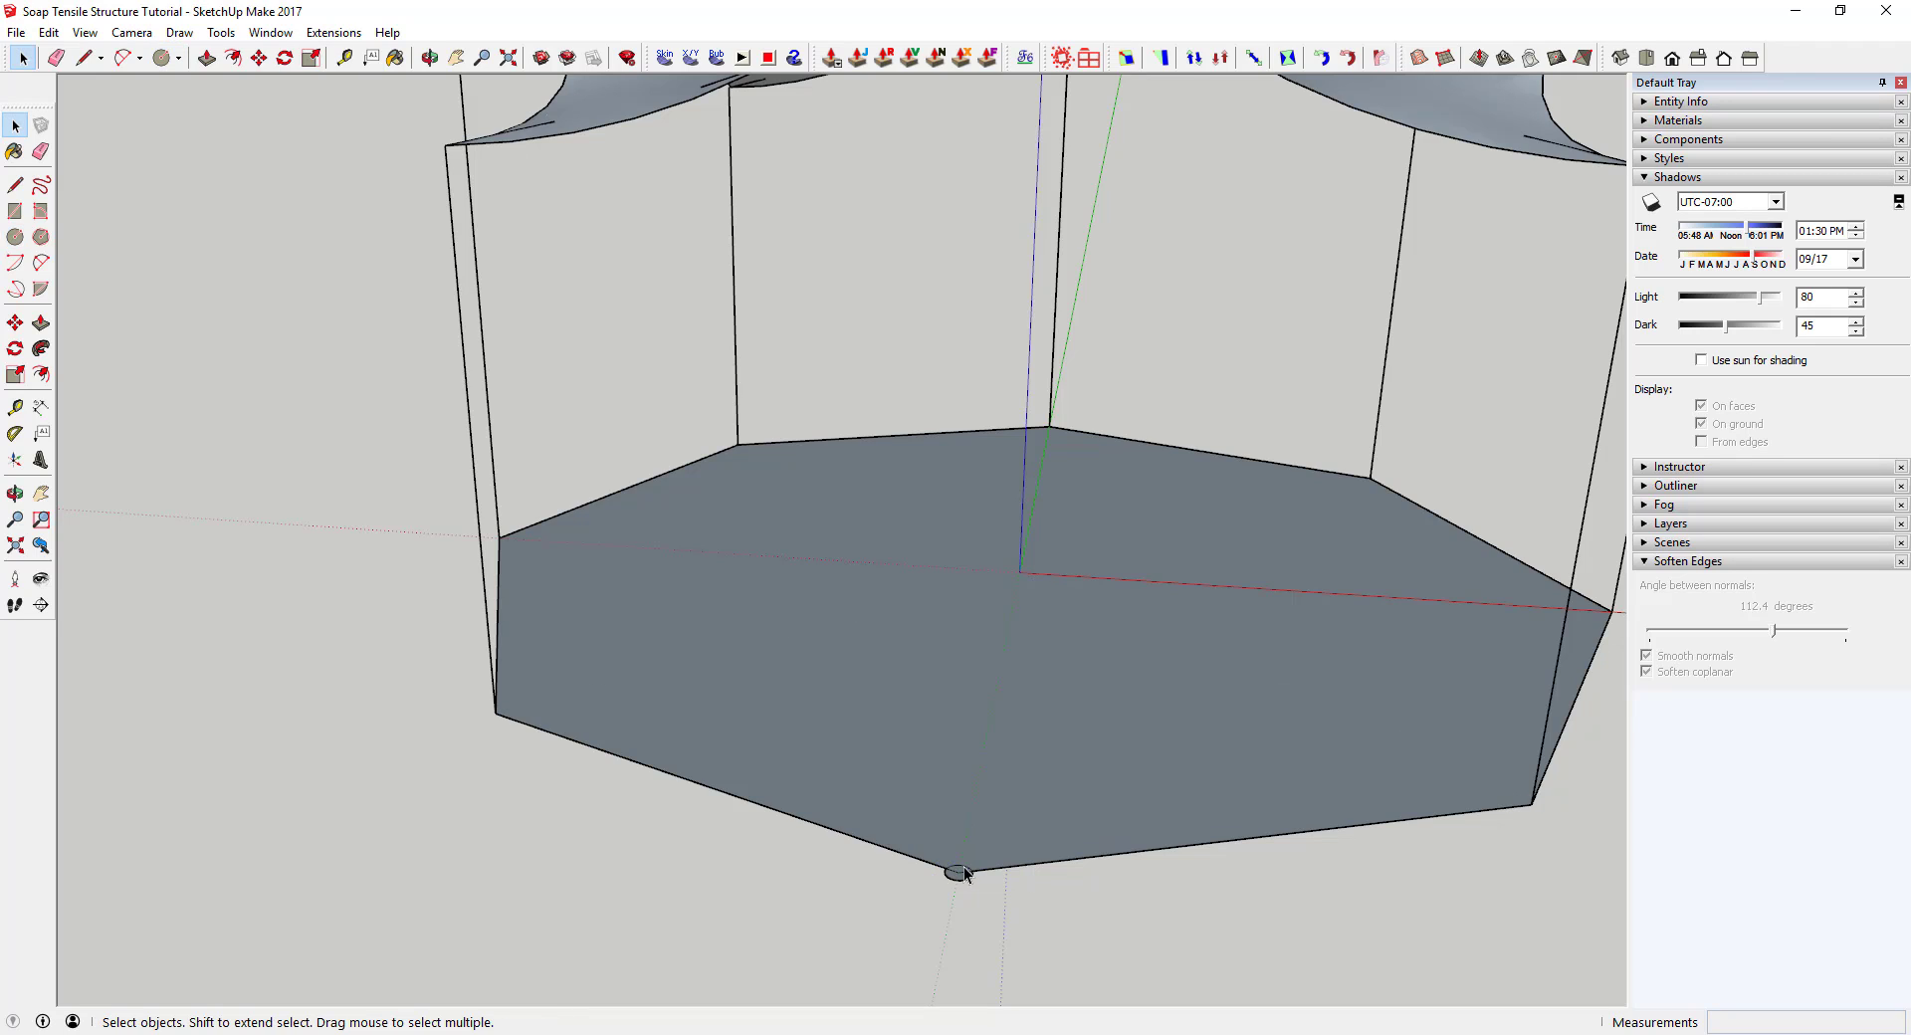
Push/Pull the circle at the front corner upward to the skin's high peak to form a tall post
key("e")
key("space")
key("p")
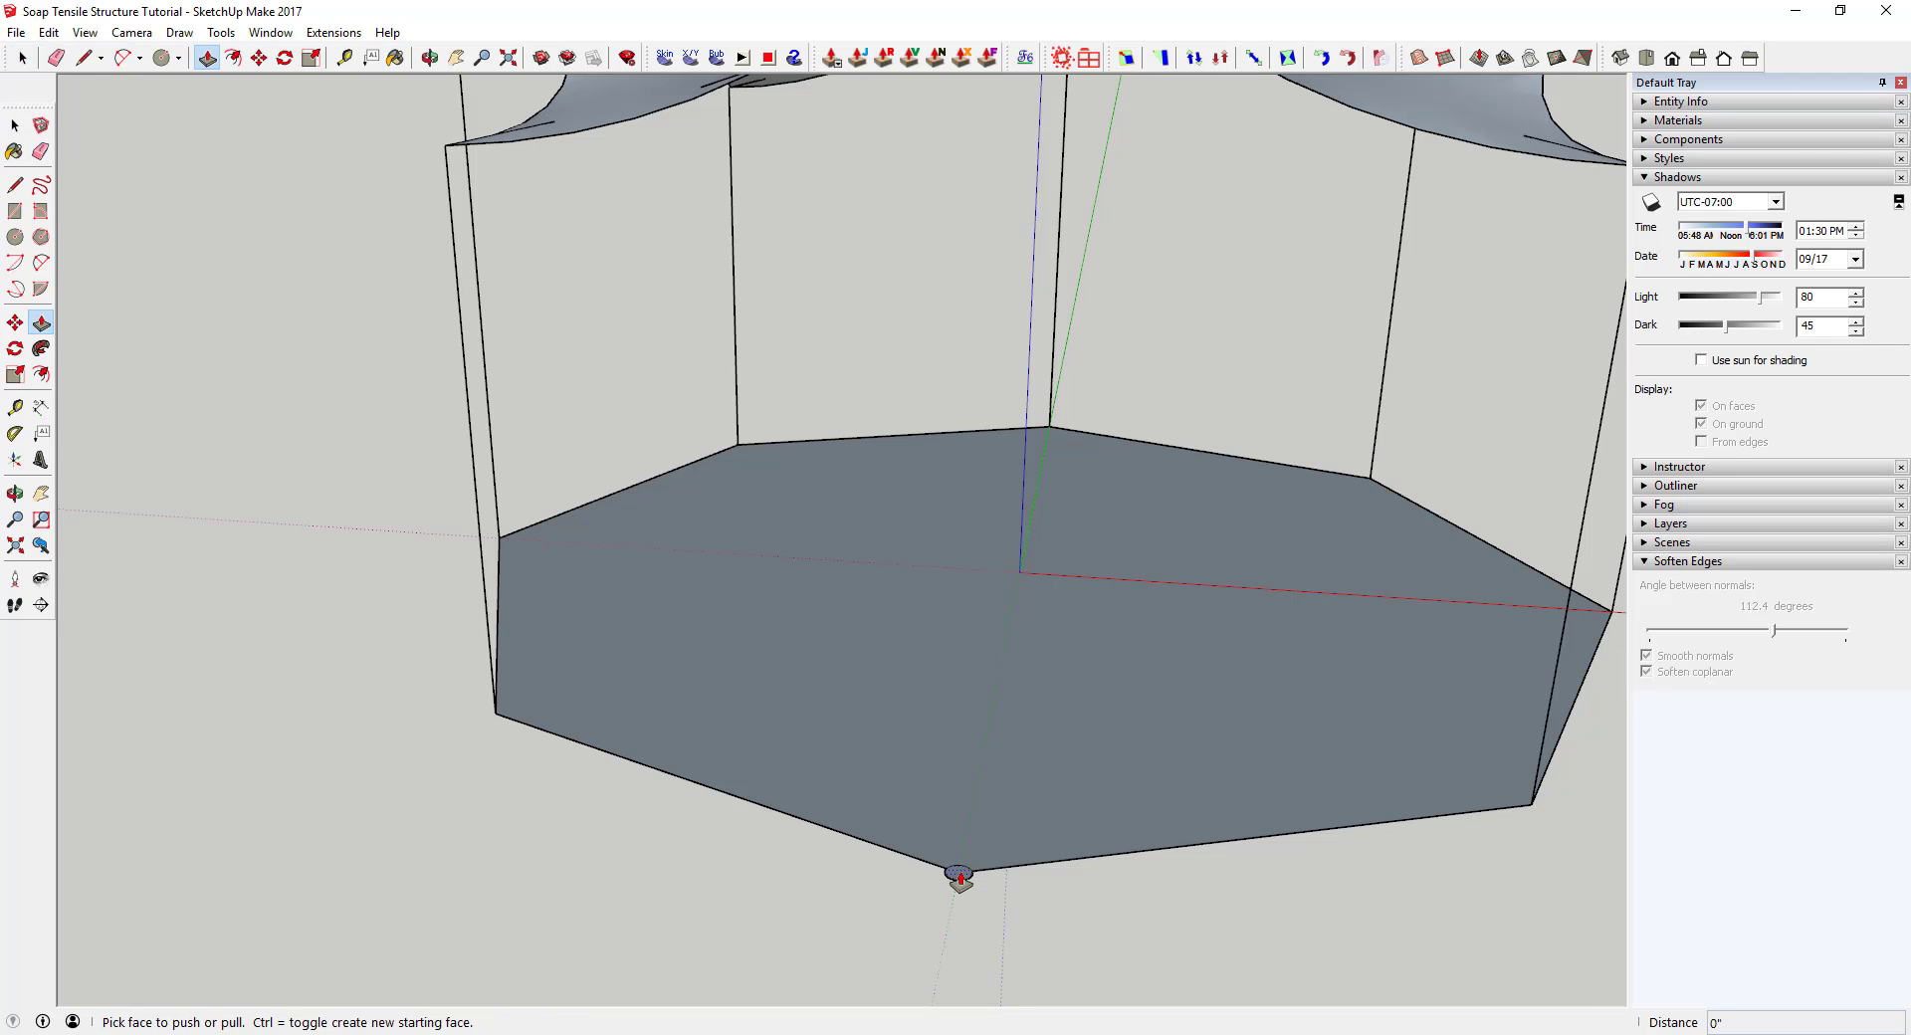
left_click(958, 874)
scroll(967, 816, "down", 5)
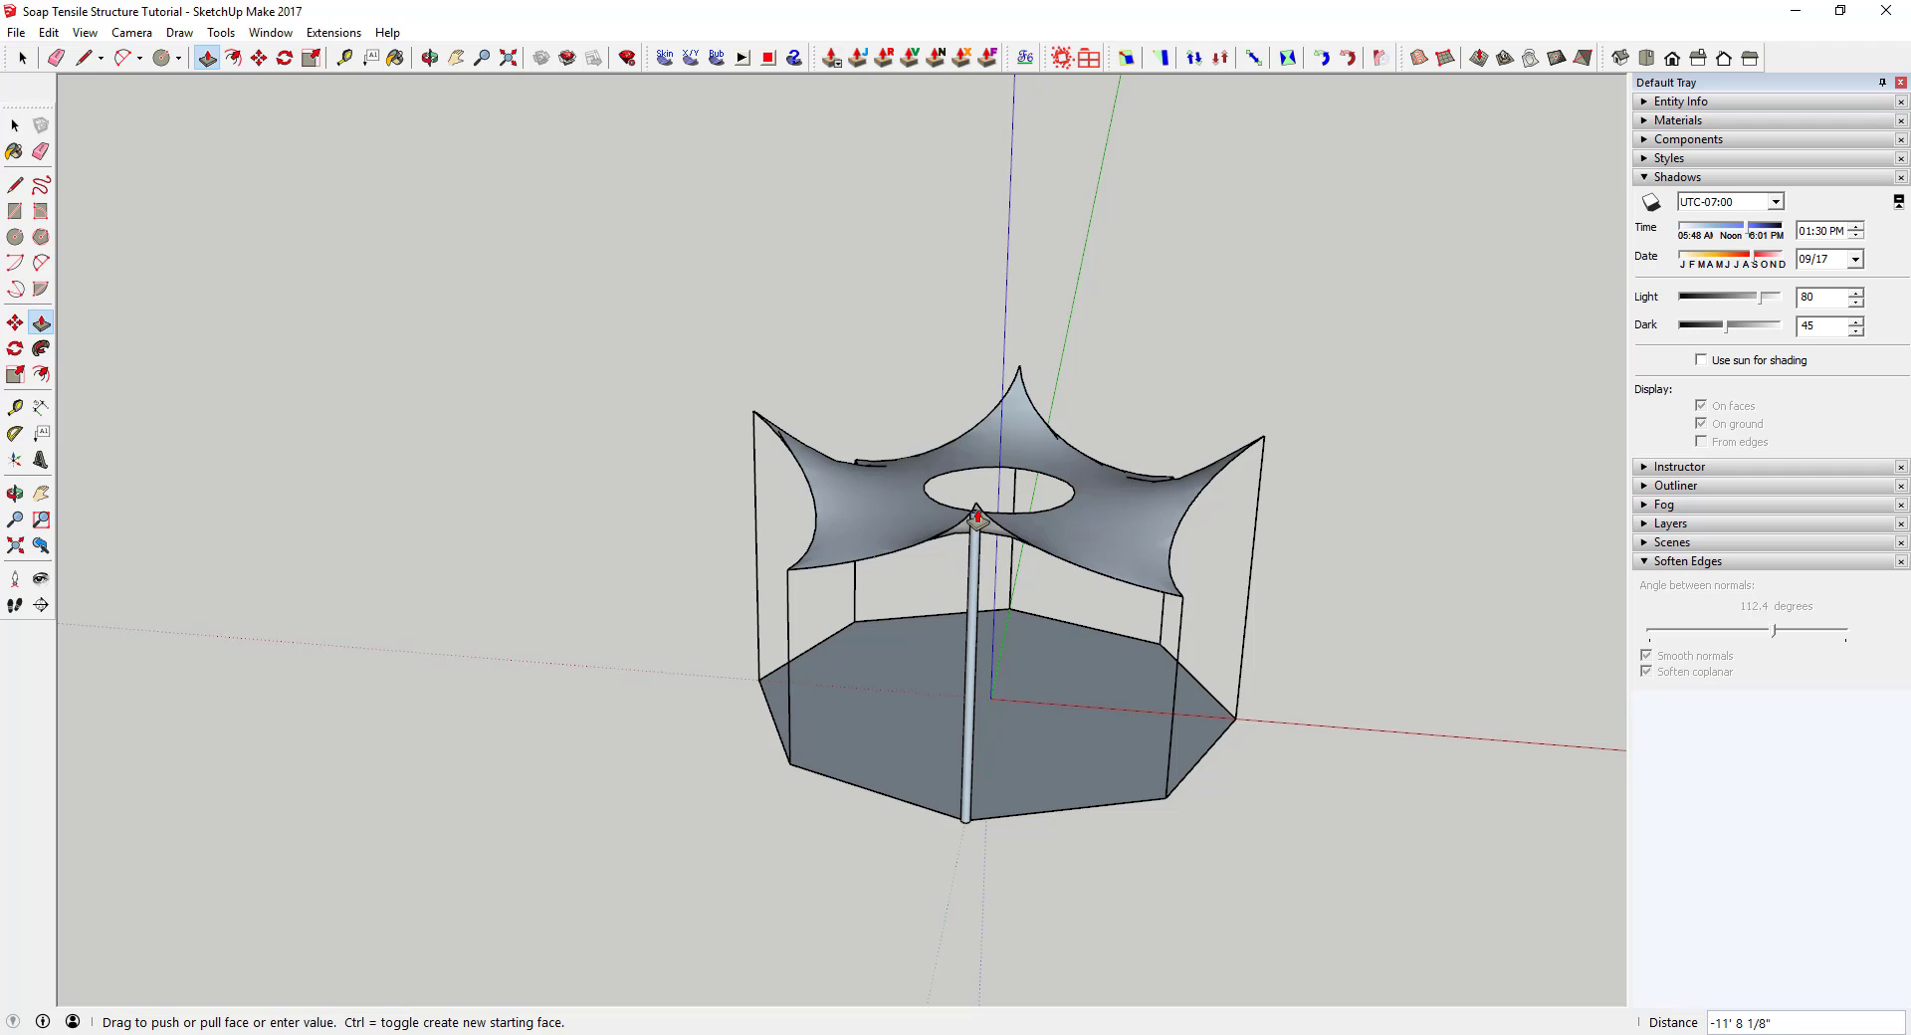
left_click(976, 506)
key("space")
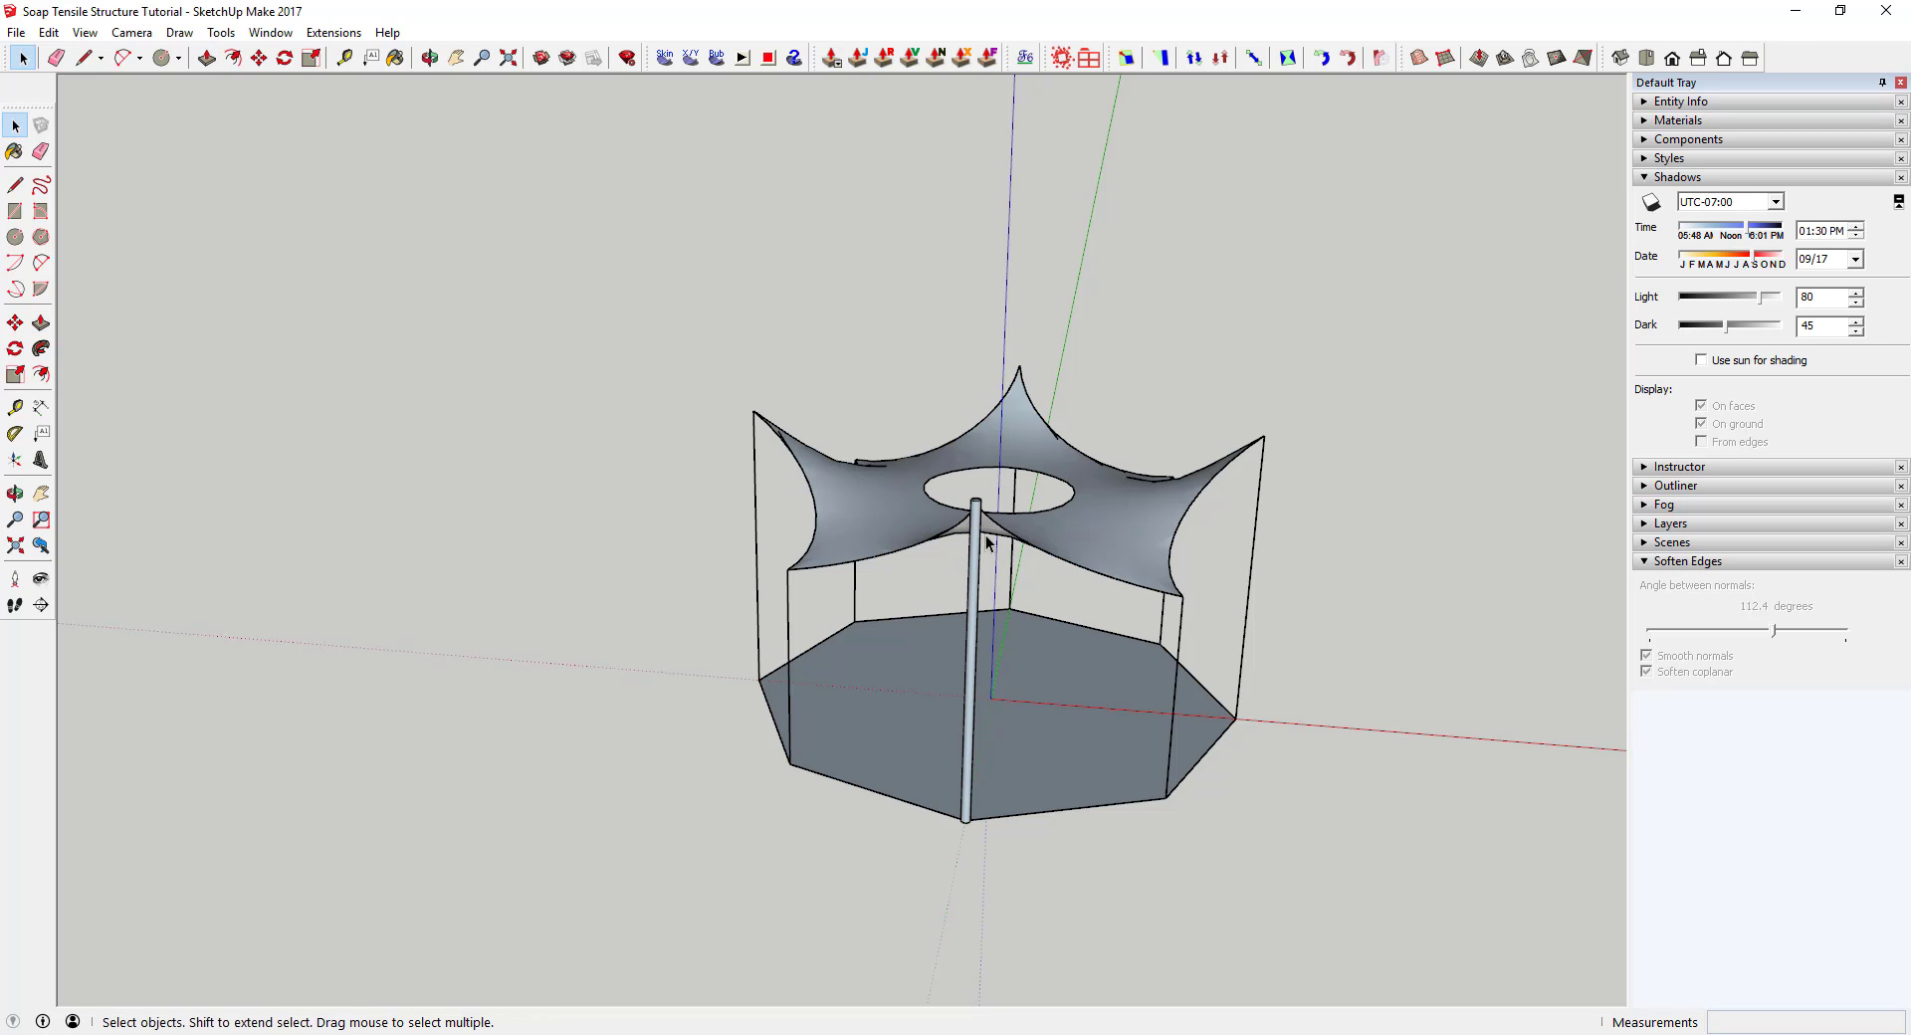
Make the whole tall post a component named Tall Post
scroll(982, 544, "up", 2)
left_click(976, 565)
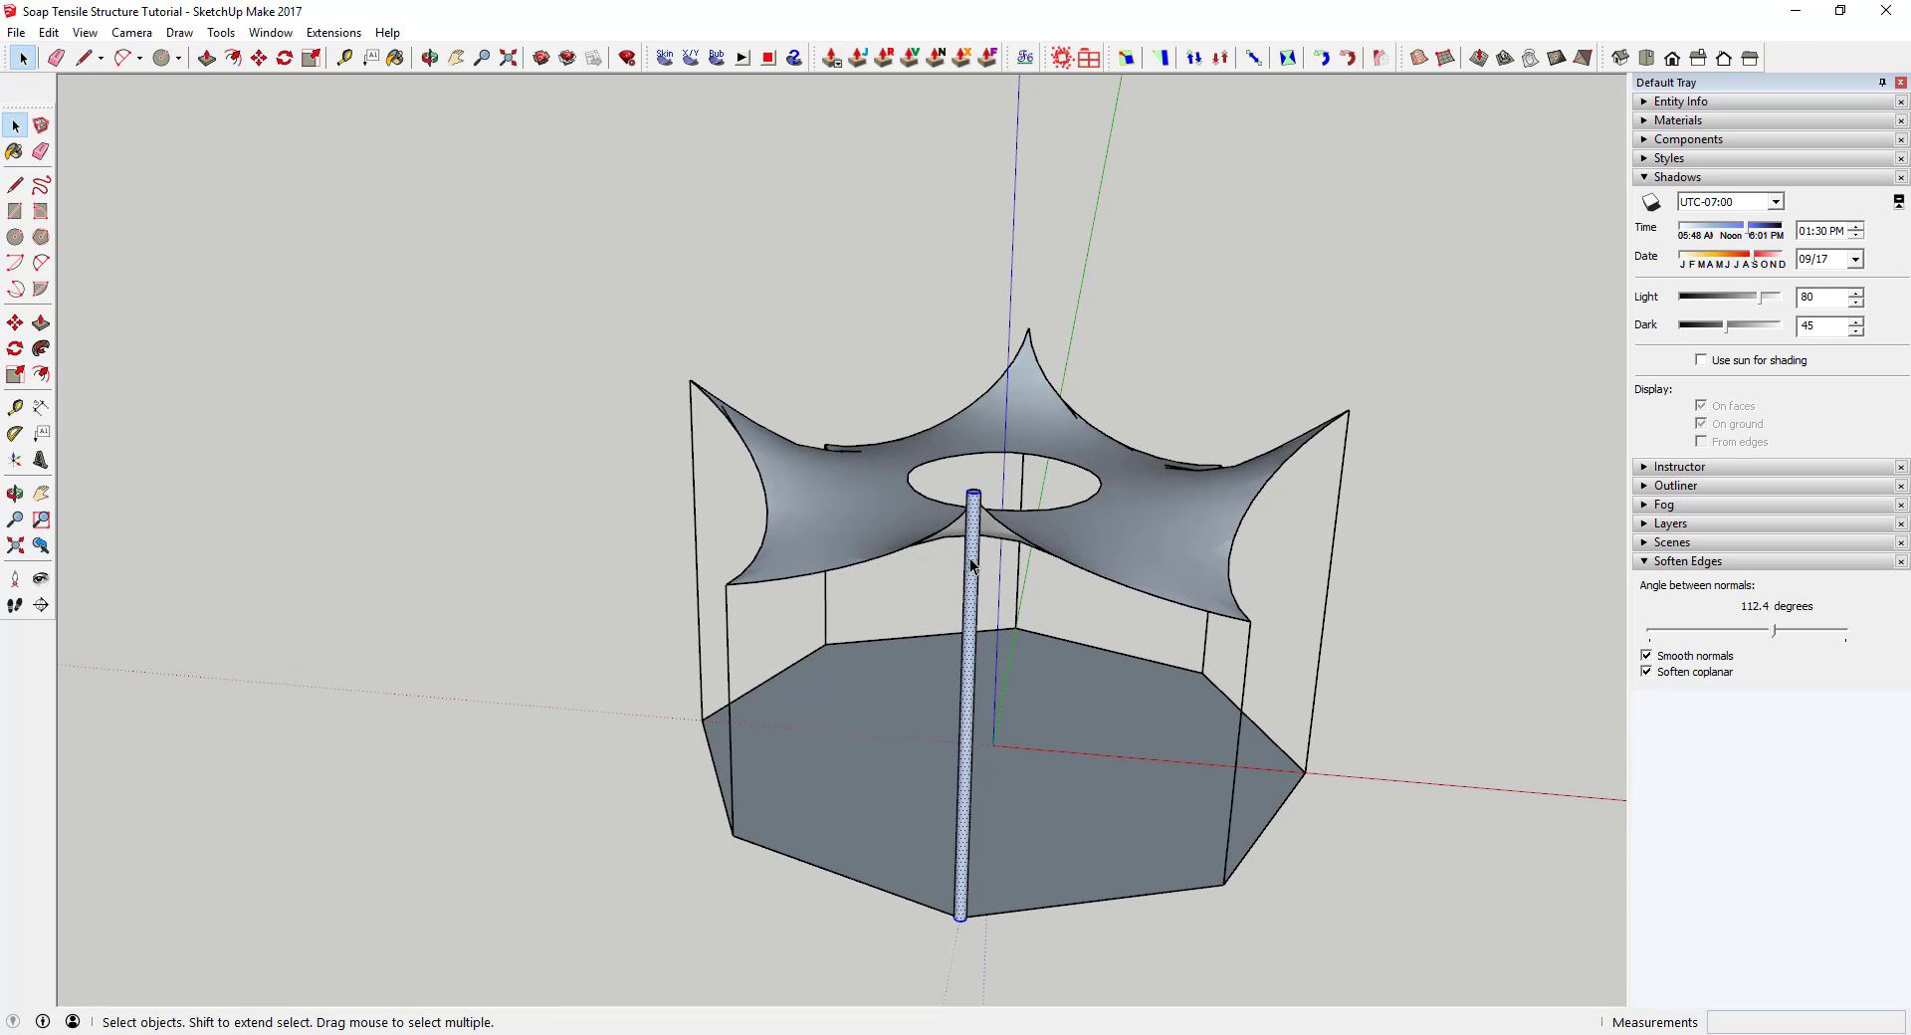
right_click(973, 567)
left_click(1005, 606)
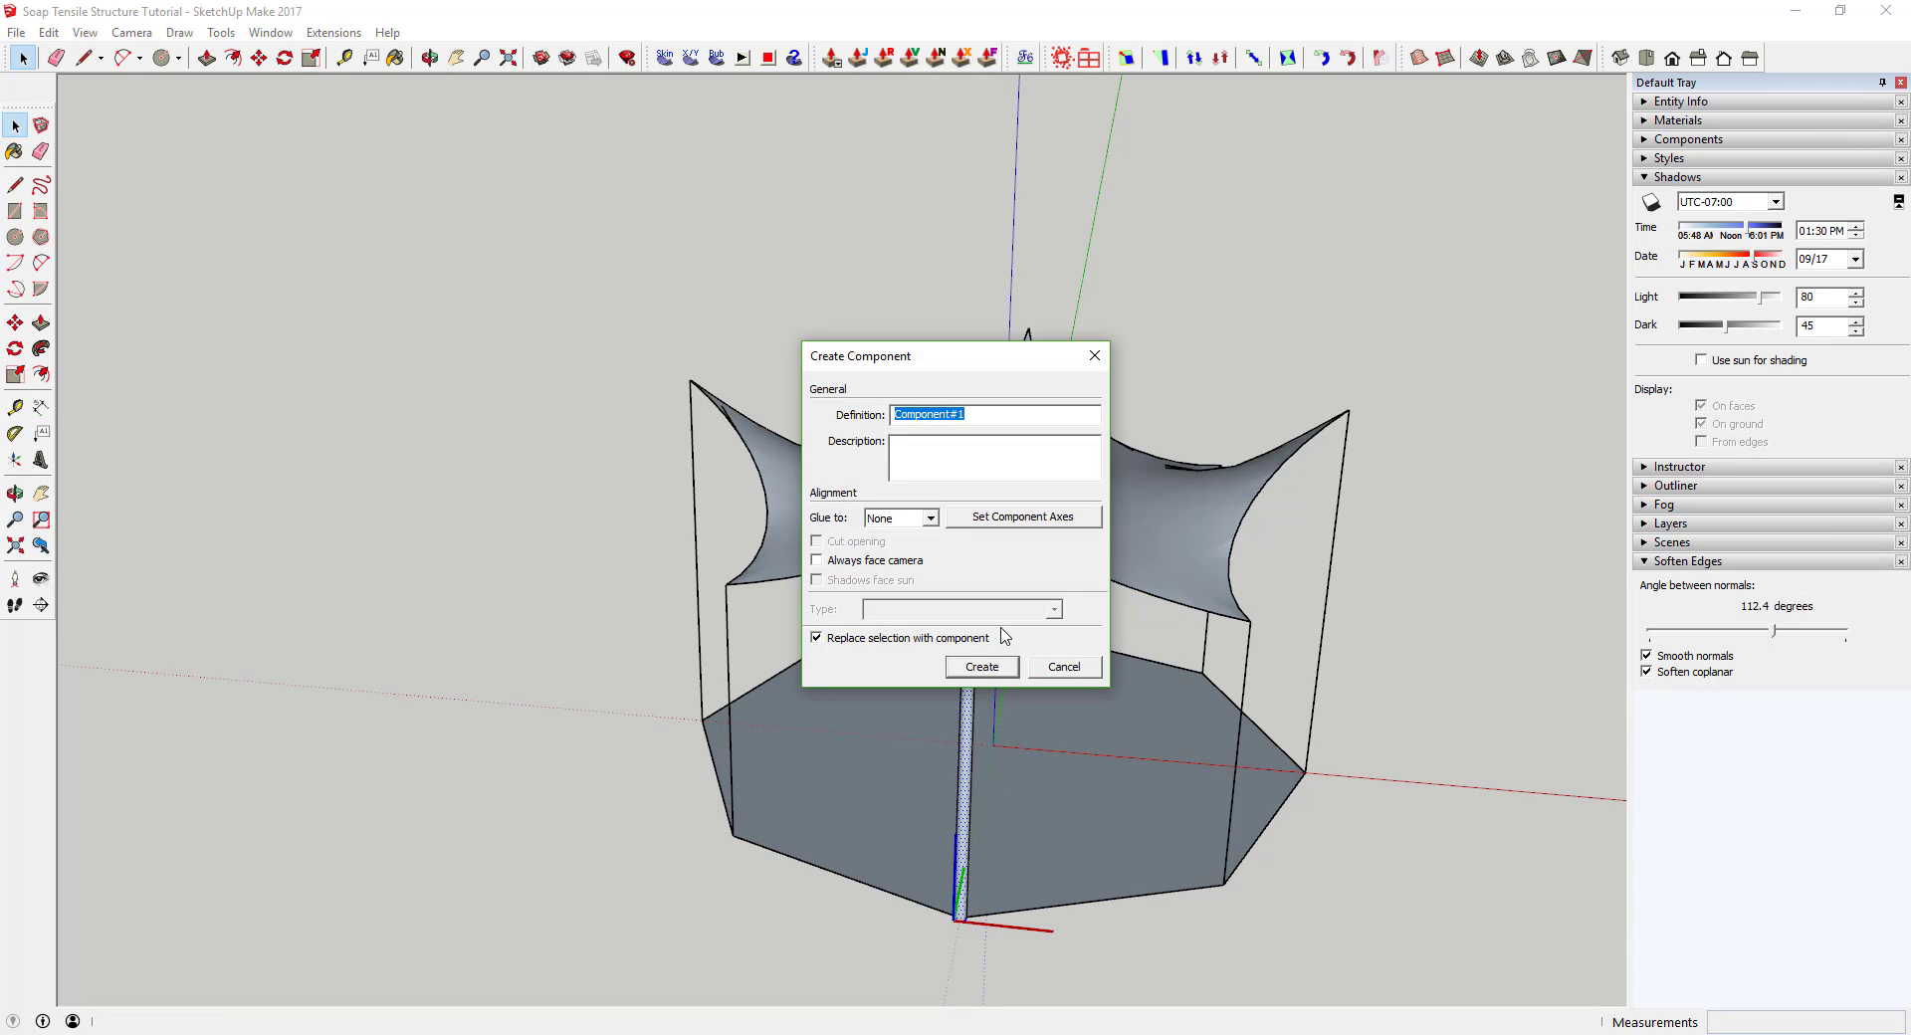
type("Tall Post")
key("Return")
Draw a 24-sided post circle centred on the neighbouring base corner, below the skin's low tip
mouse_move(1220, 660)
middle_mouse_down()
mouse_move(1096, 626)
mouse_move(1246, 725)
middle_mouse_up()
key("e")
key("c")
left_click(1012, 769)
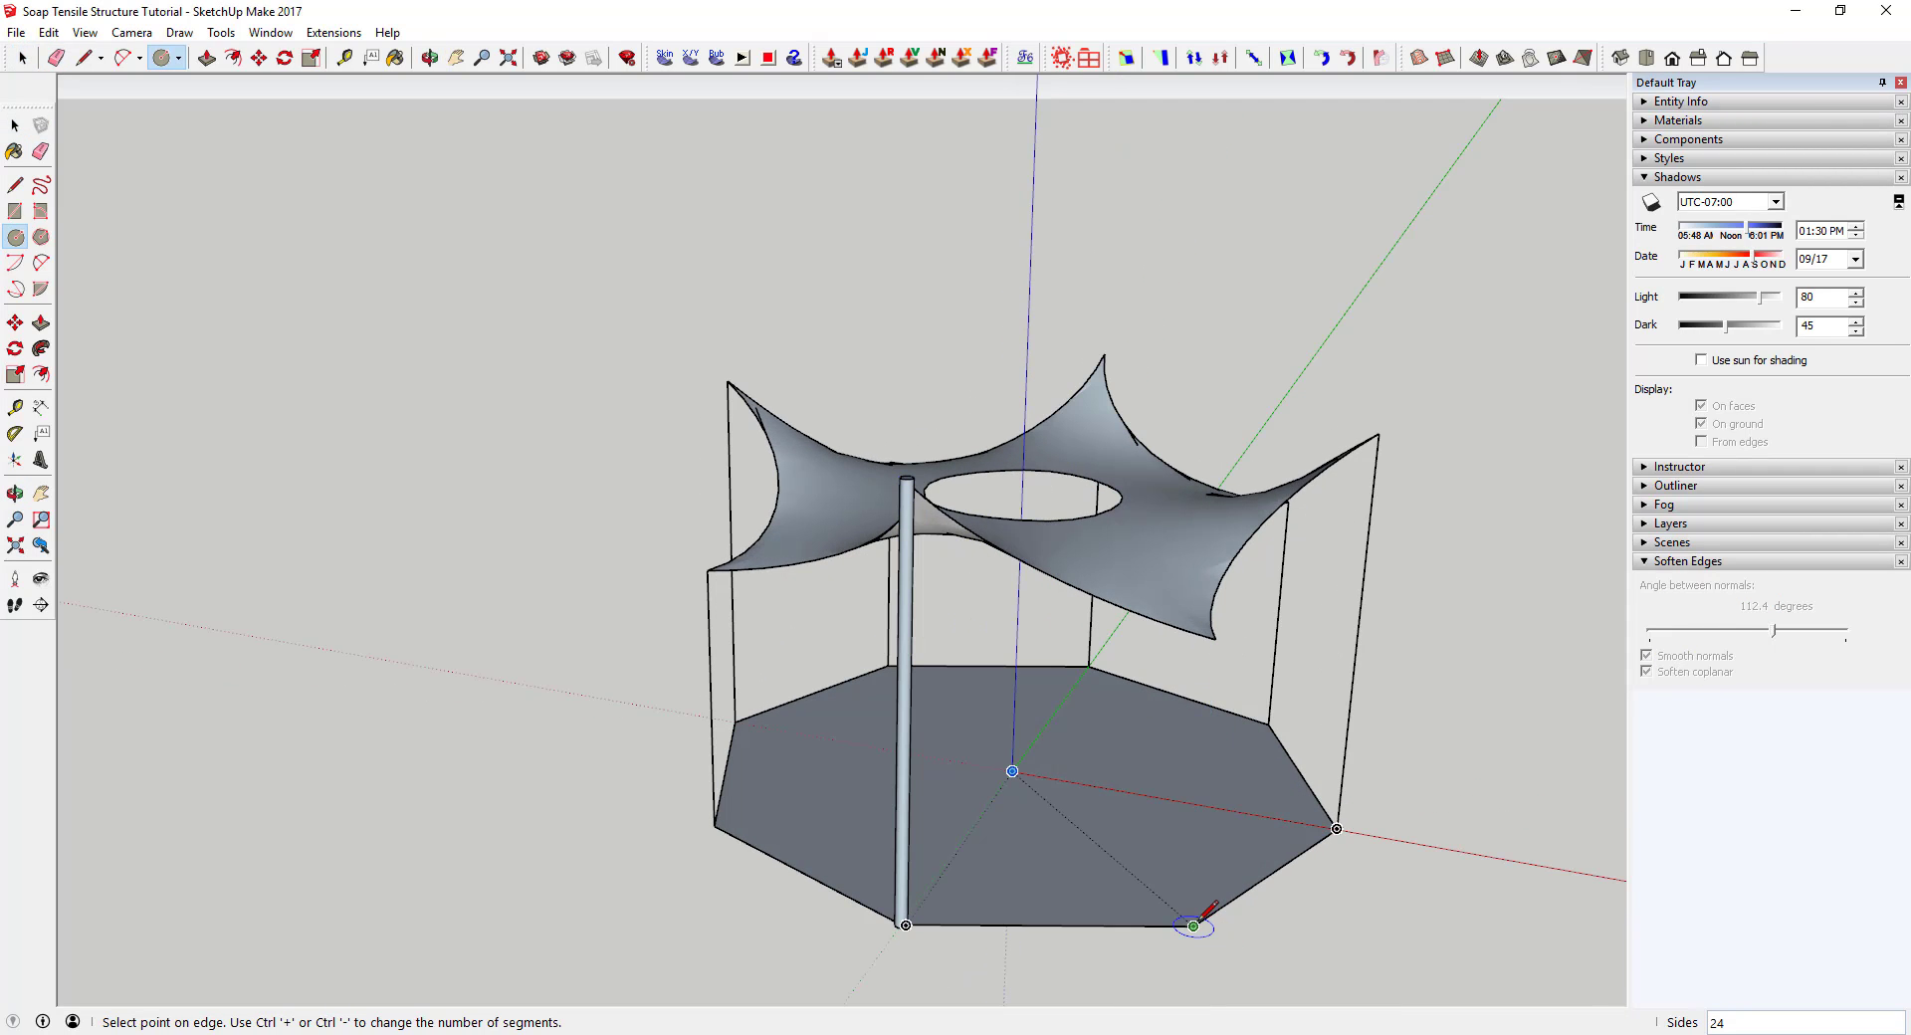
scroll(1215, 937, "up", 2)
key("Escape")
scroll(1185, 914, "up", 5)
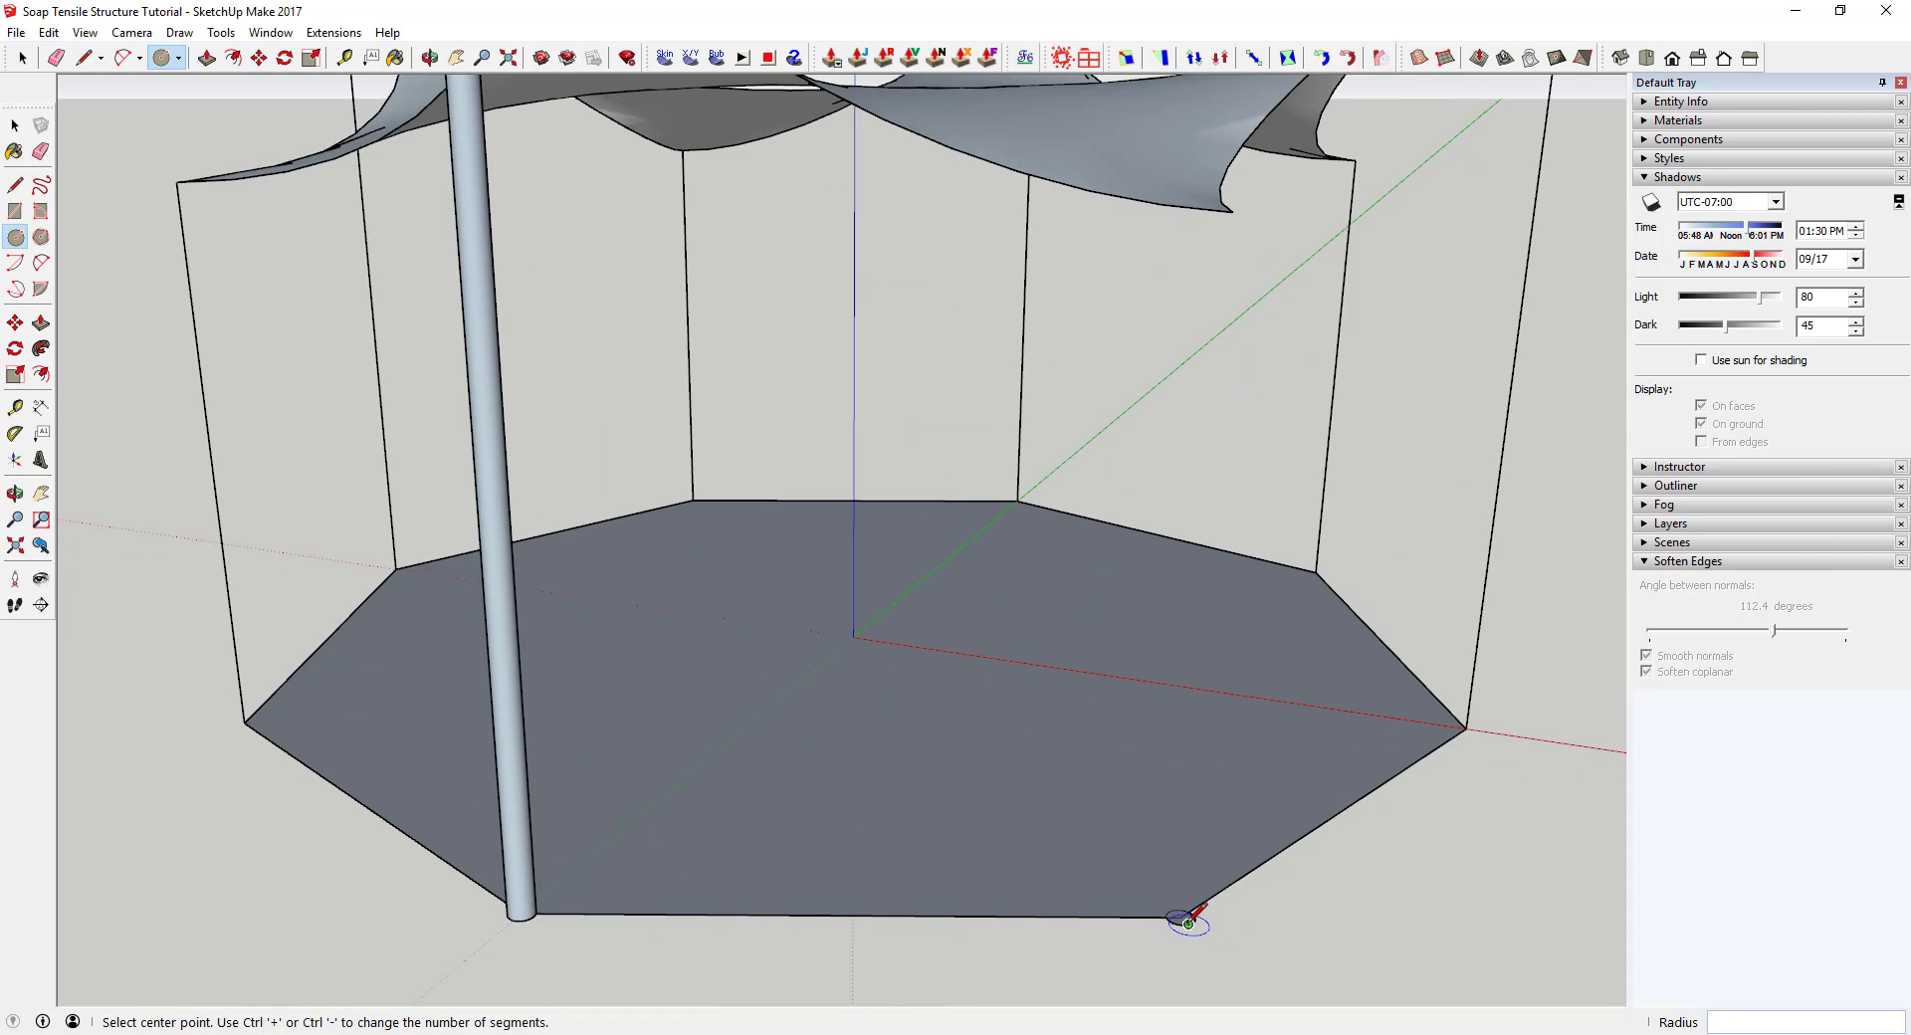
Push/Pull the second circle upward about 8' 9/16" to the skin's low tip to form a short post
key("e")
key("space")
key("p")
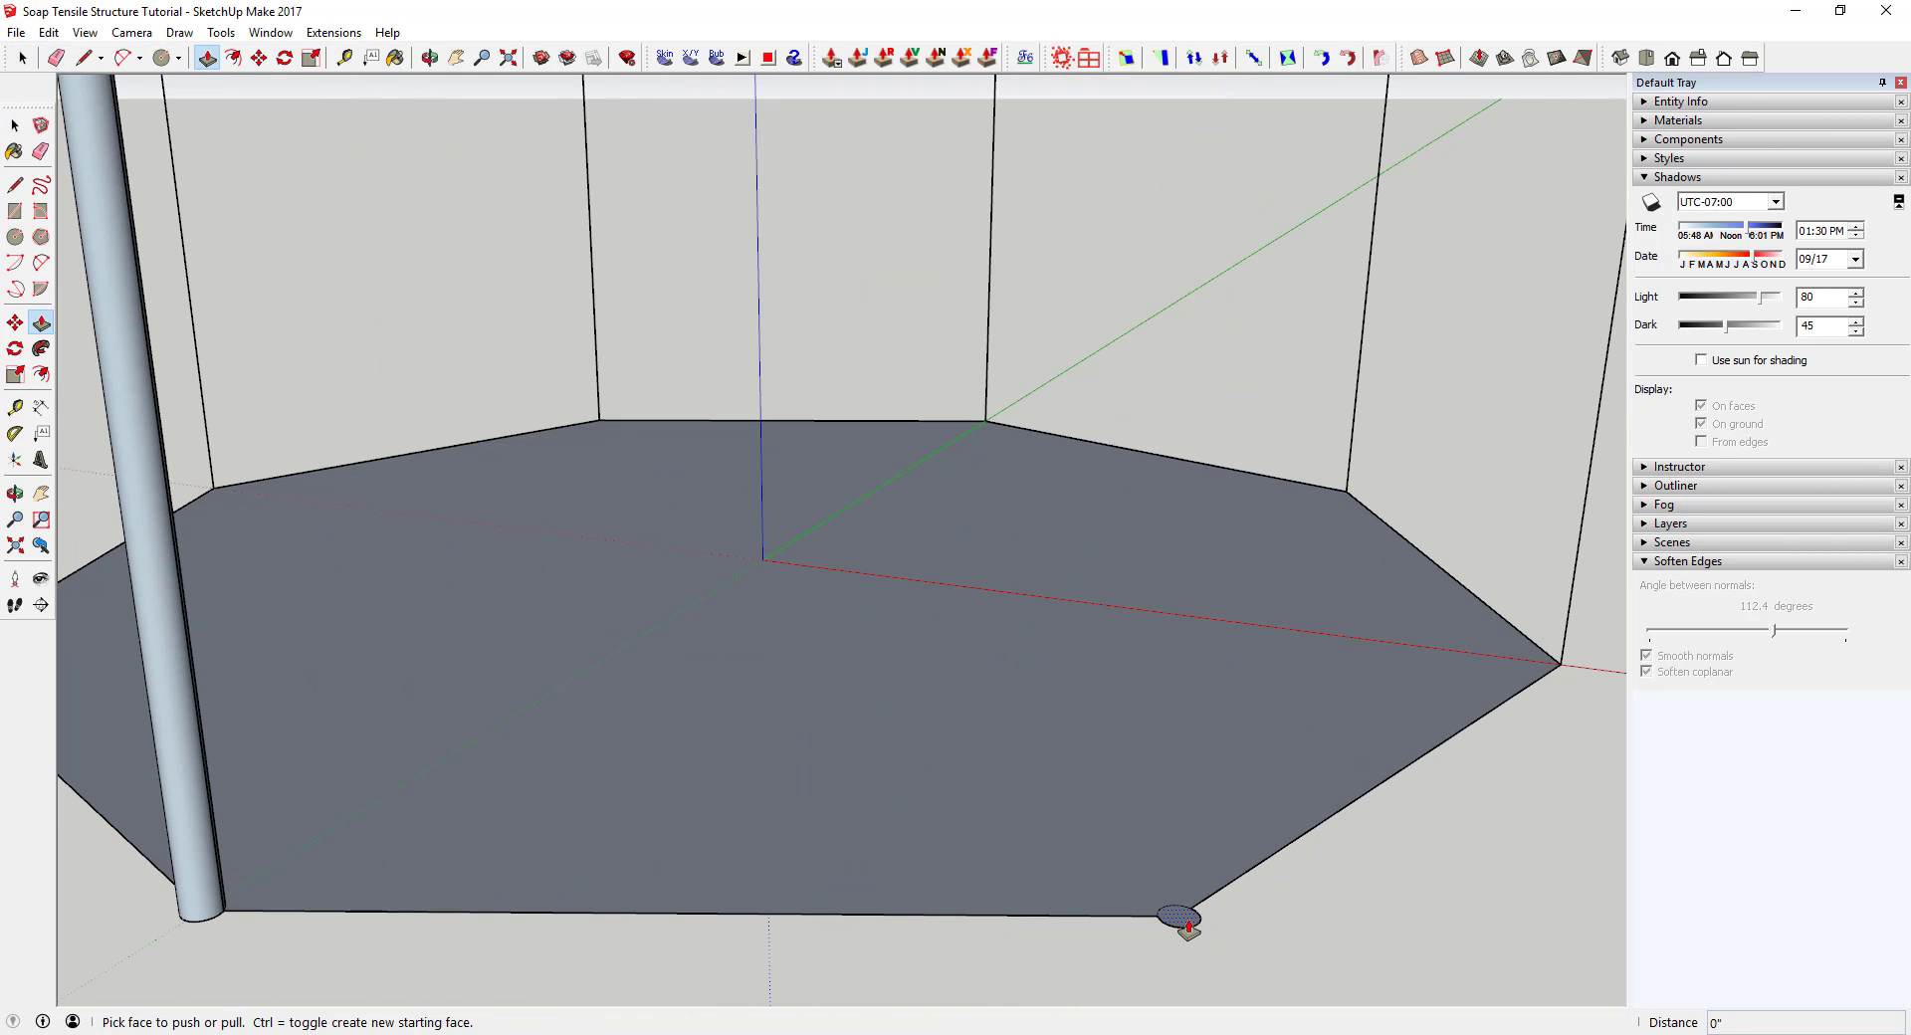
left_click(1181, 915)
scroll(1181, 916, "down", 5)
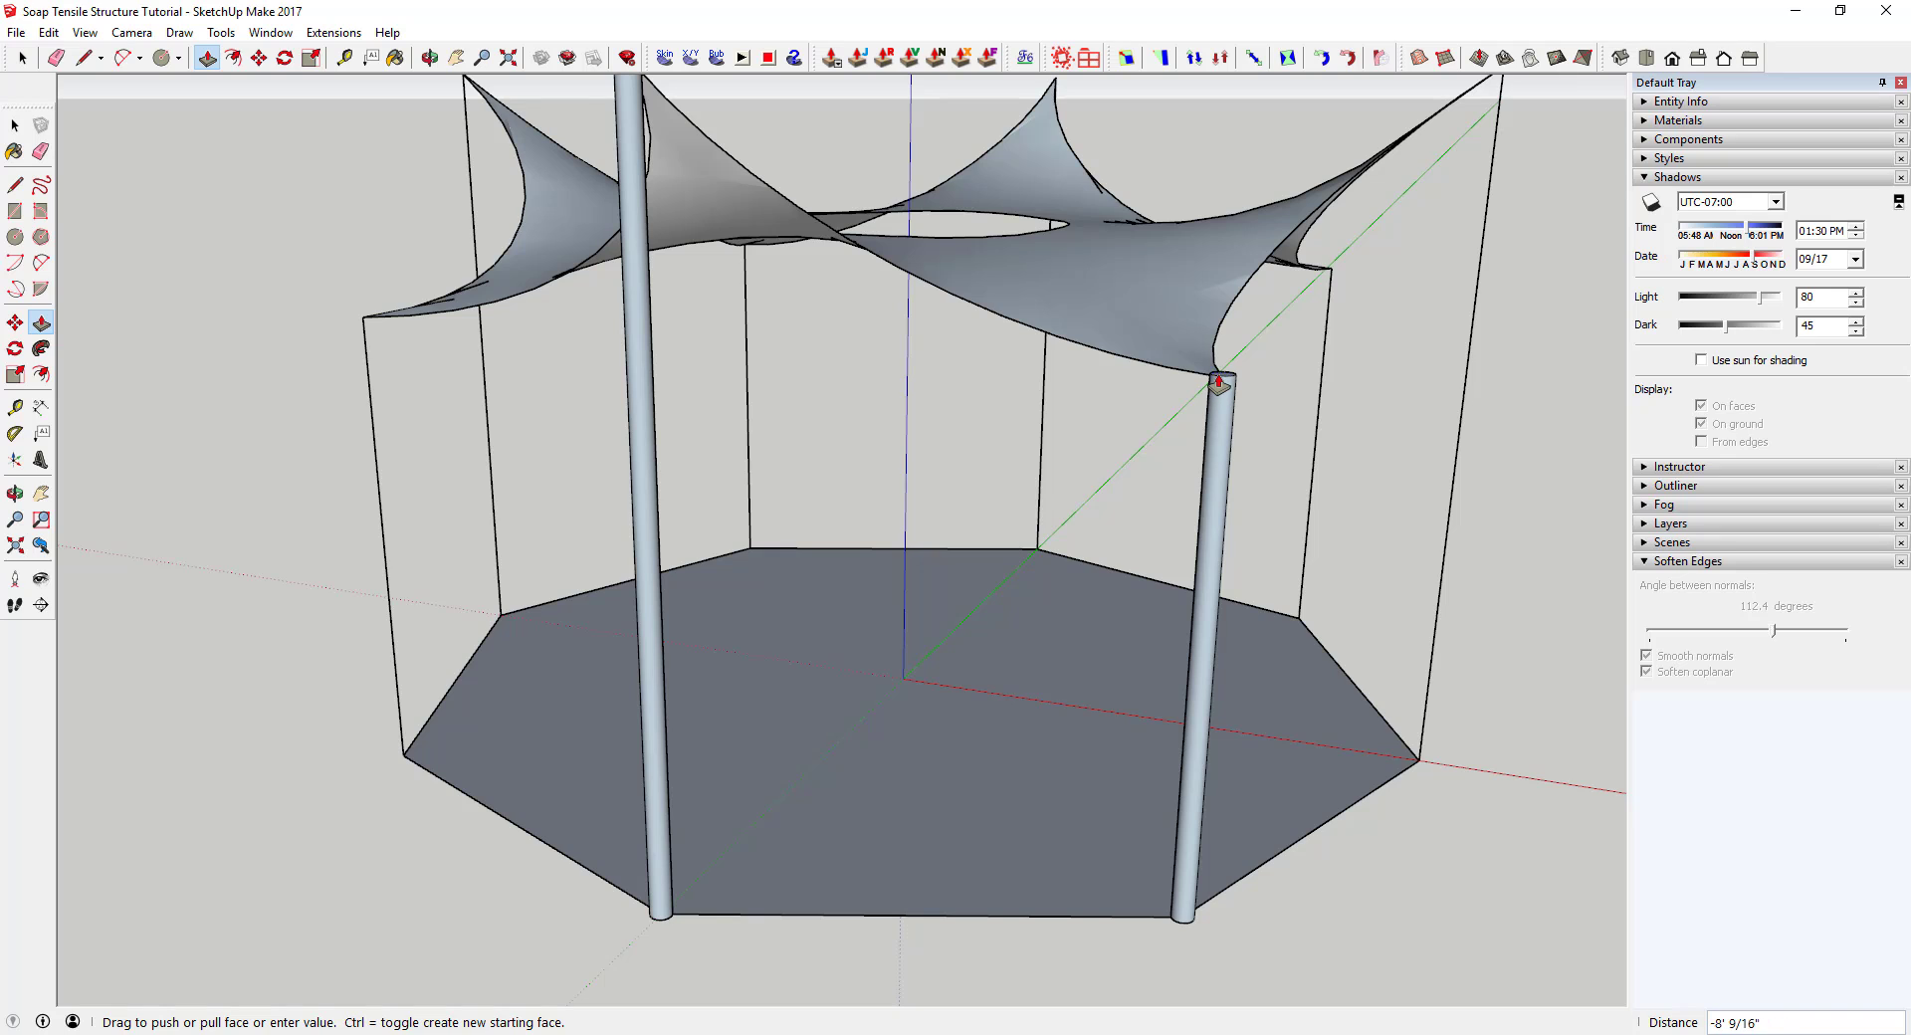
left_click(1218, 381)
key("space")
Make the short post a component without including the base, and save the model
scroll(1216, 448, "down", 3)
triple_click(1215, 517)
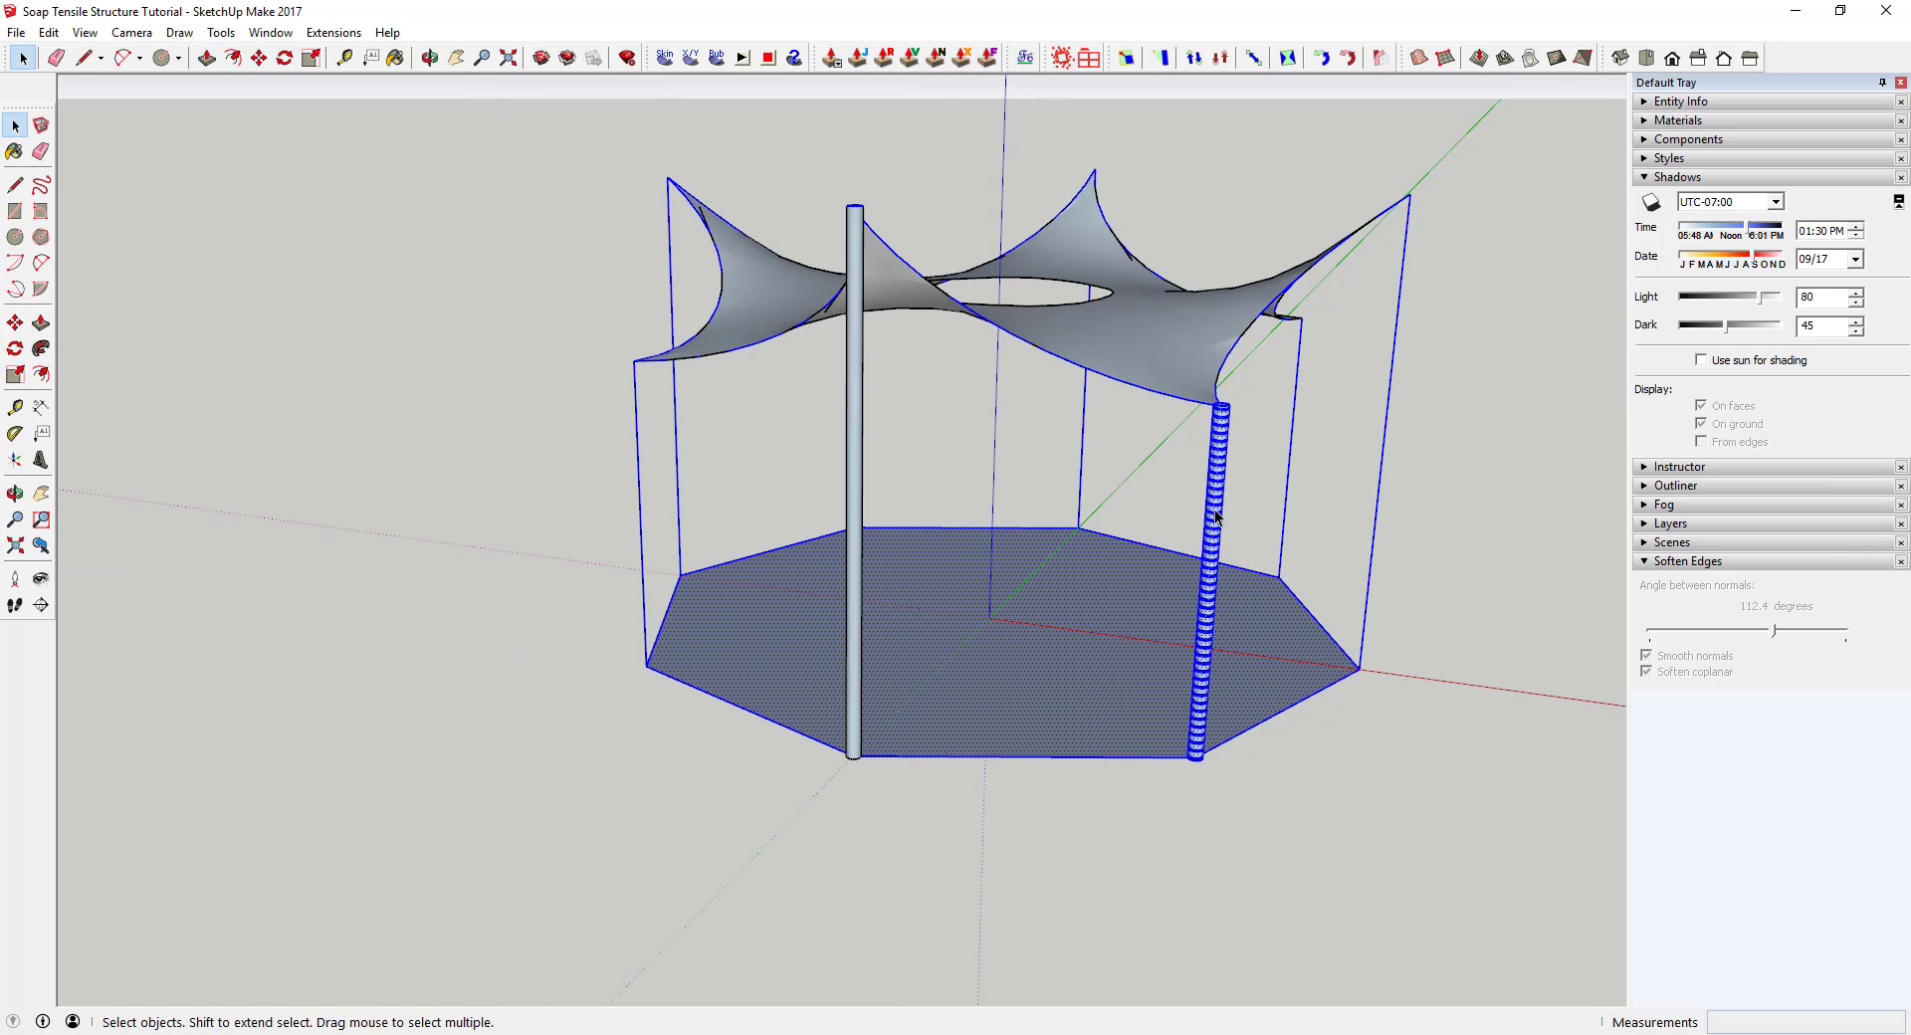
left_click(1176, 379)
left_click(1207, 617)
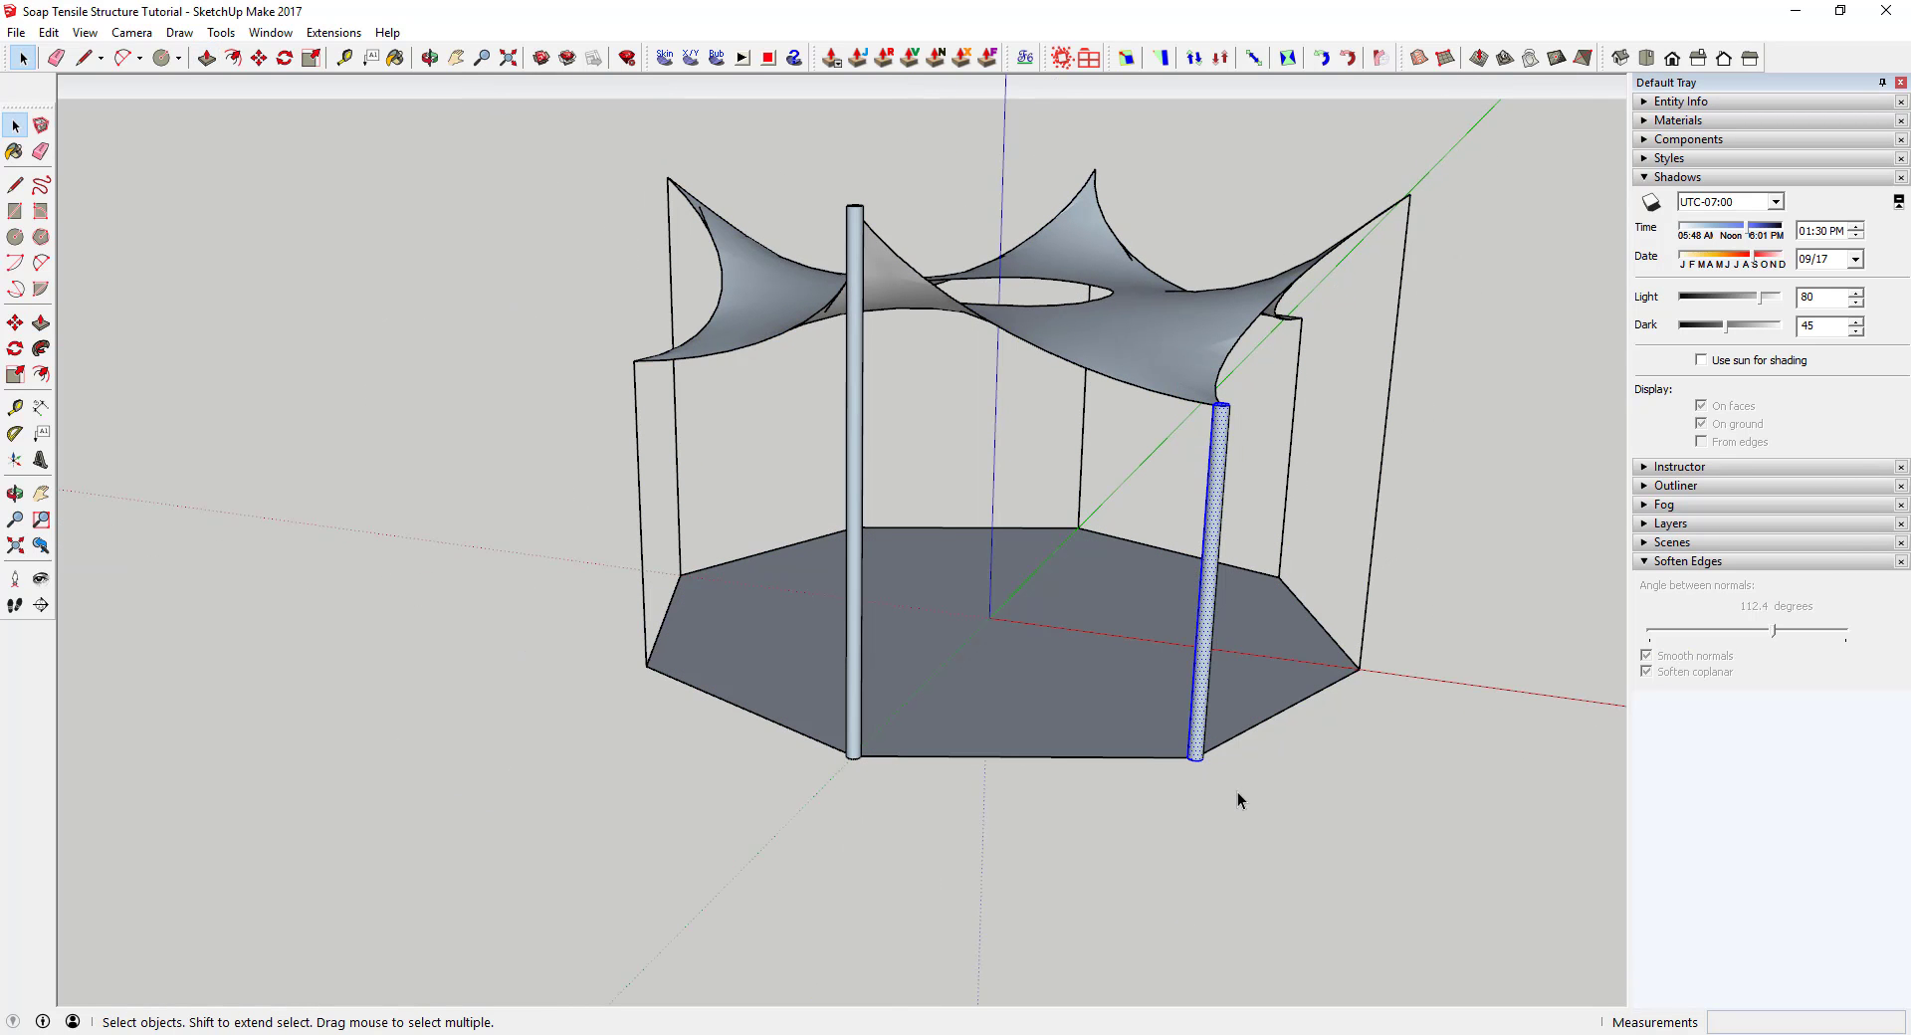
right_click(1212, 455)
left_click(1296, 607)
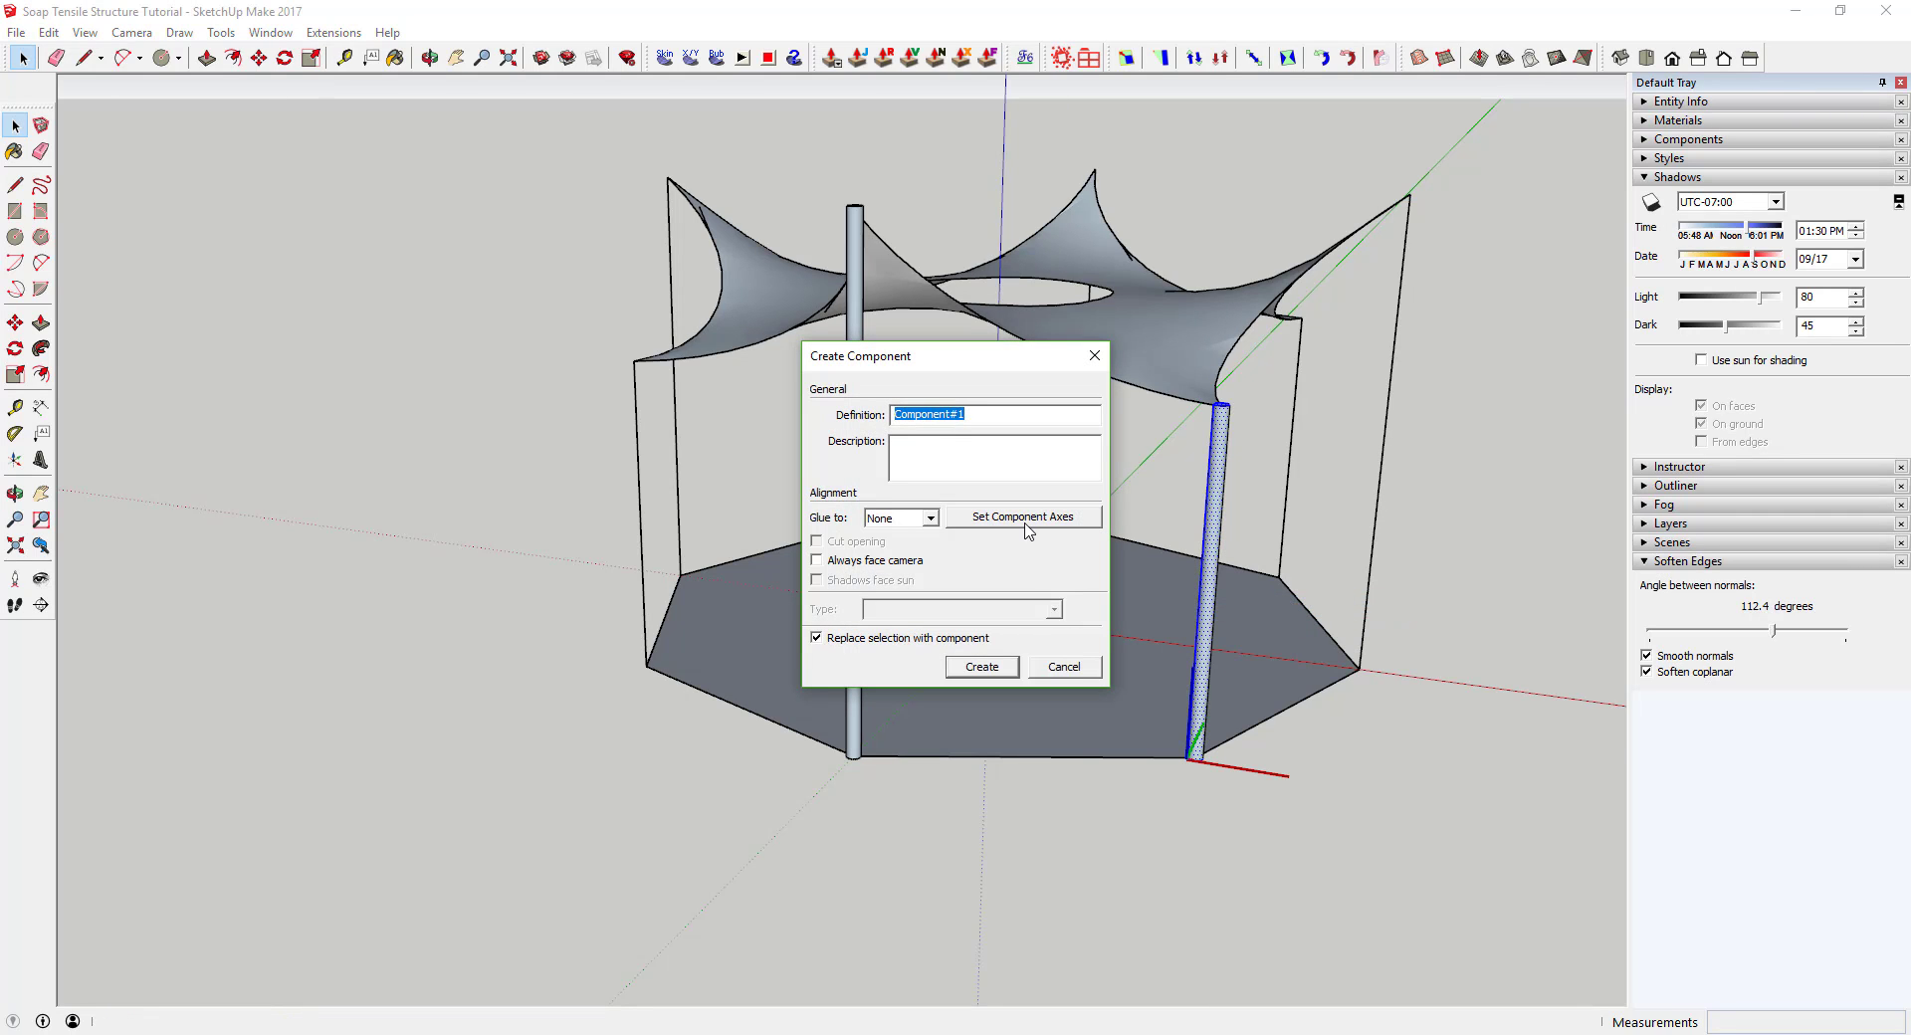
key("Return")
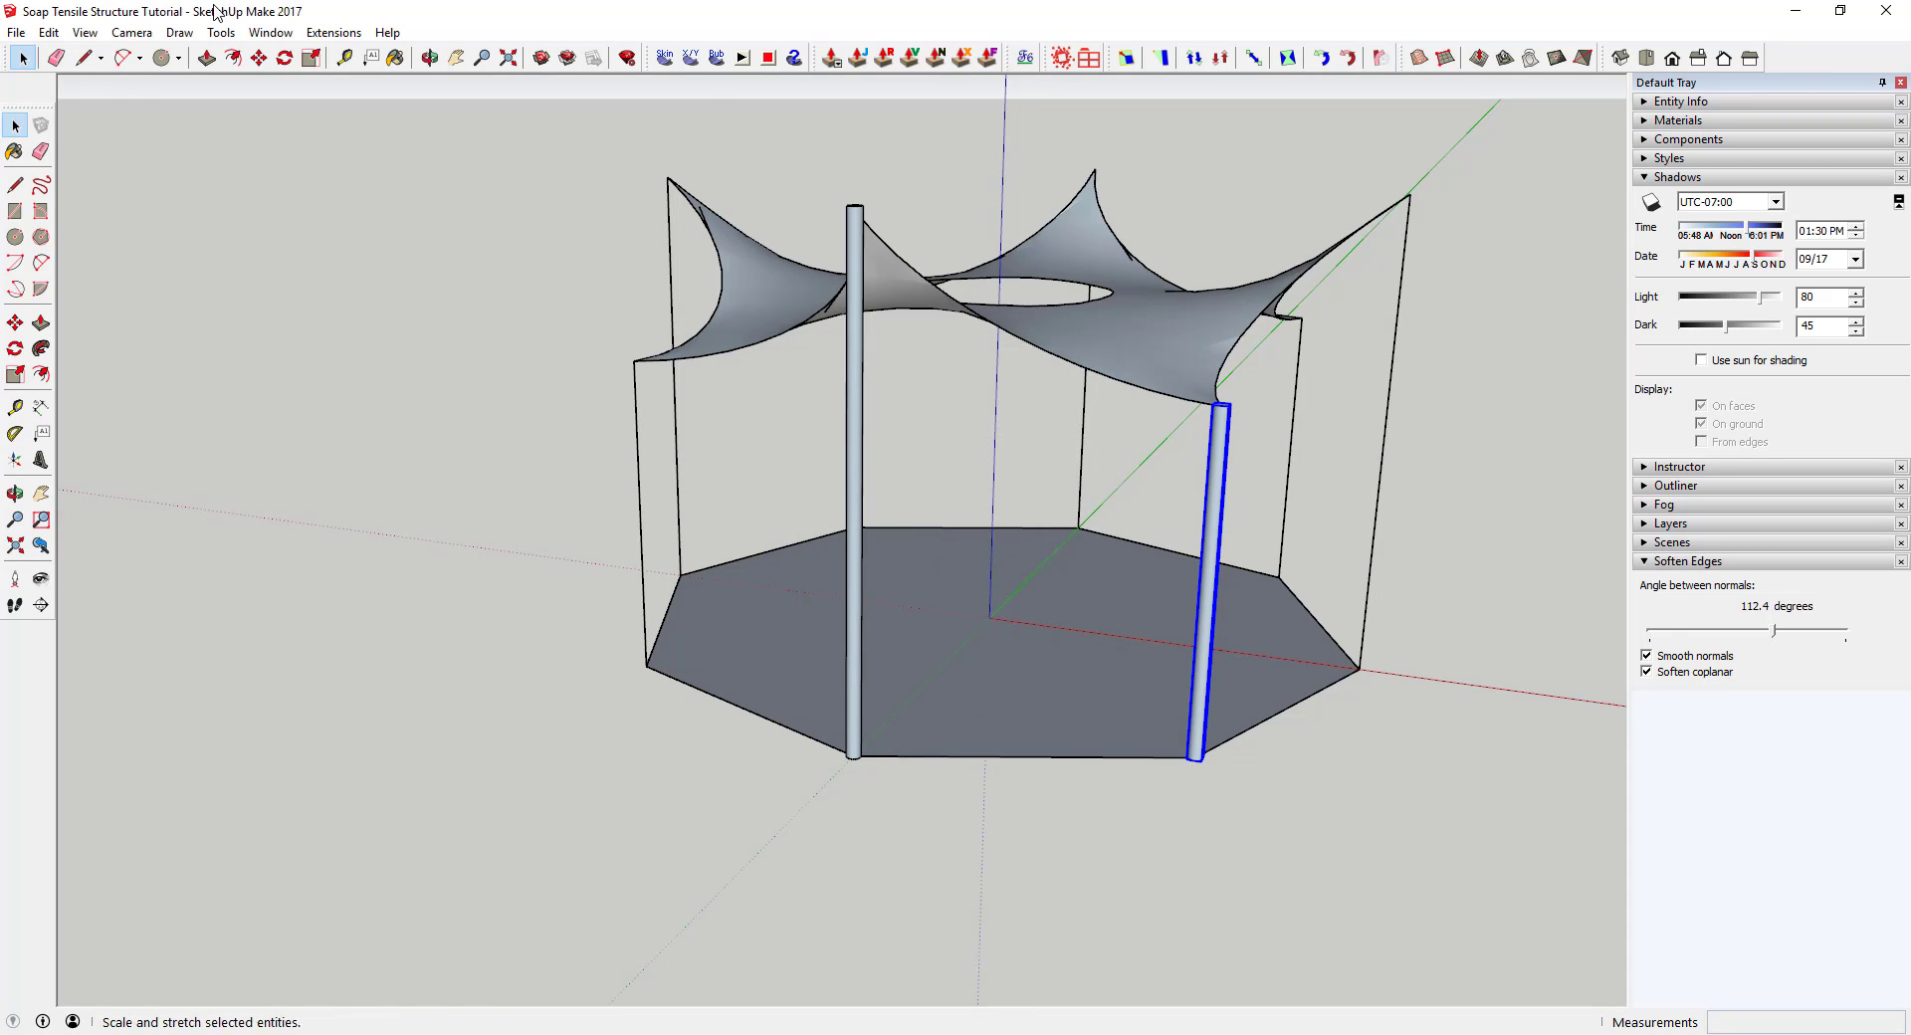
left_click(16, 32)
left_click(83, 111)
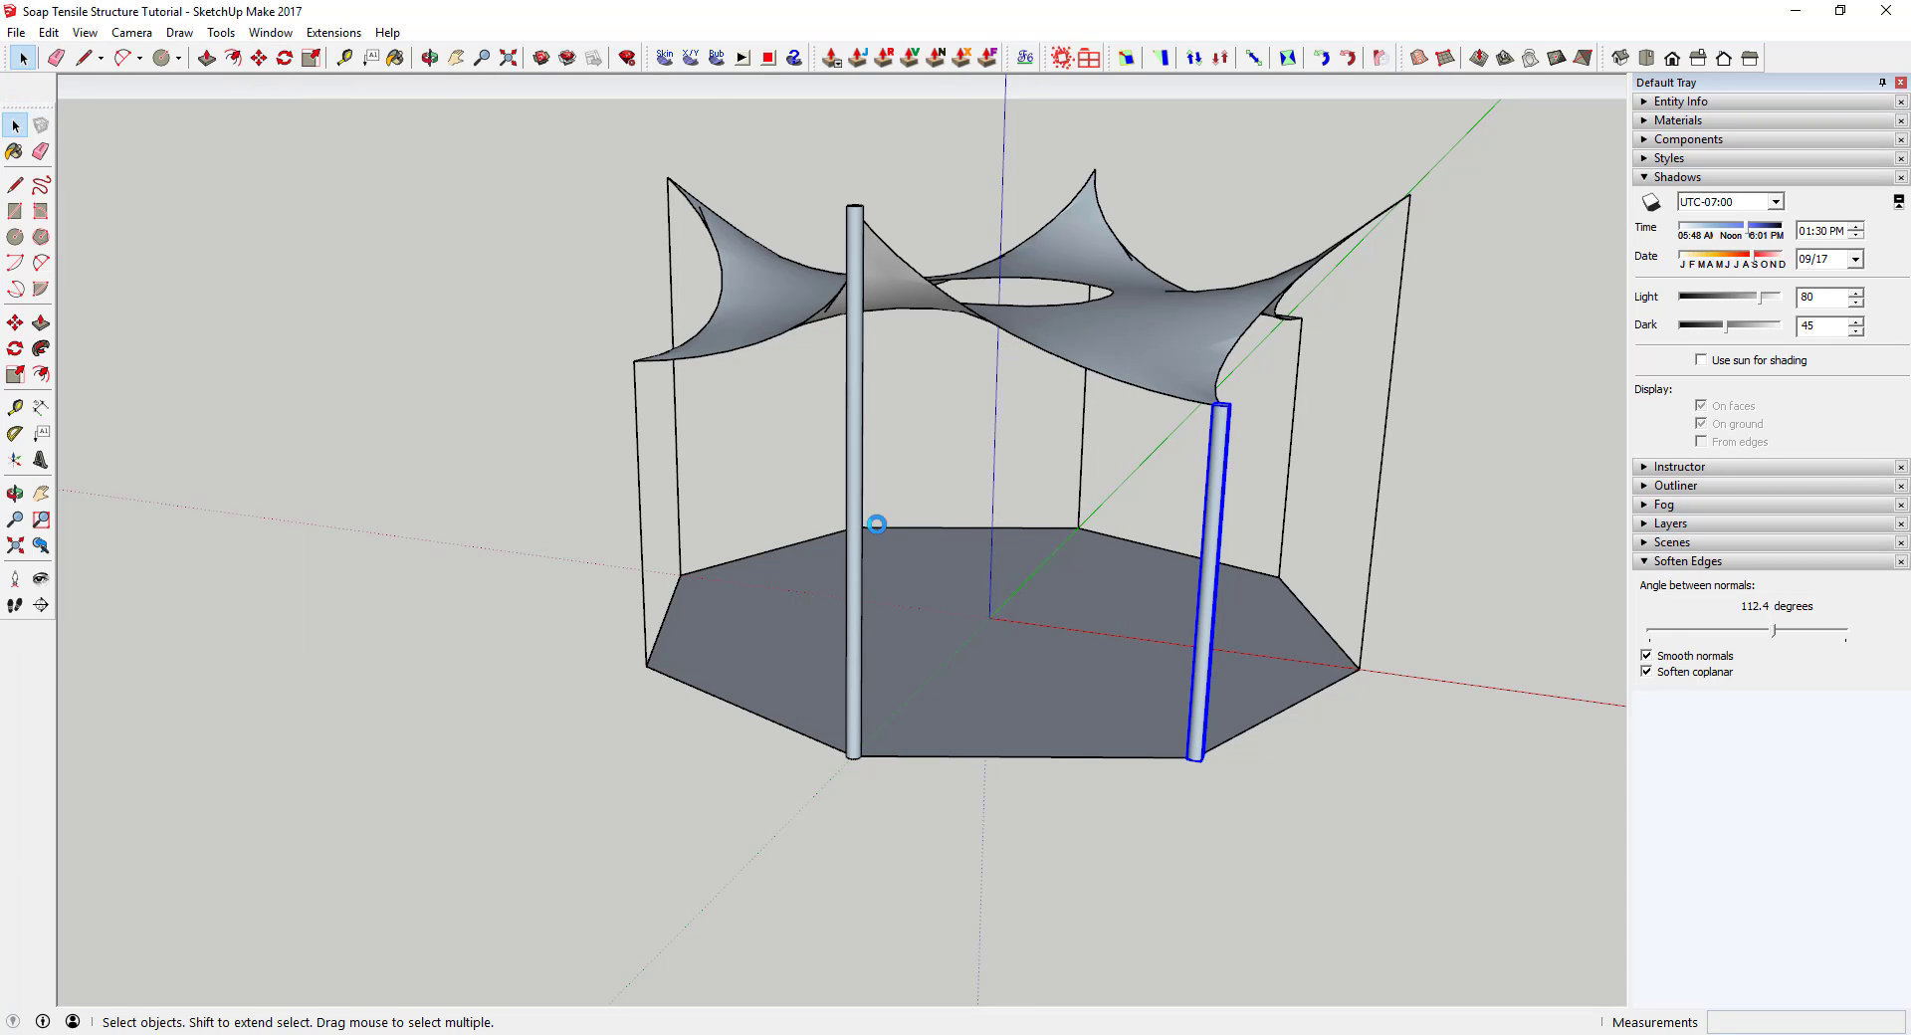
Rotate-copy the tall and short posts 90 degrees about the base's centre and array the copy x3 around the octagon
left_click(999, 630)
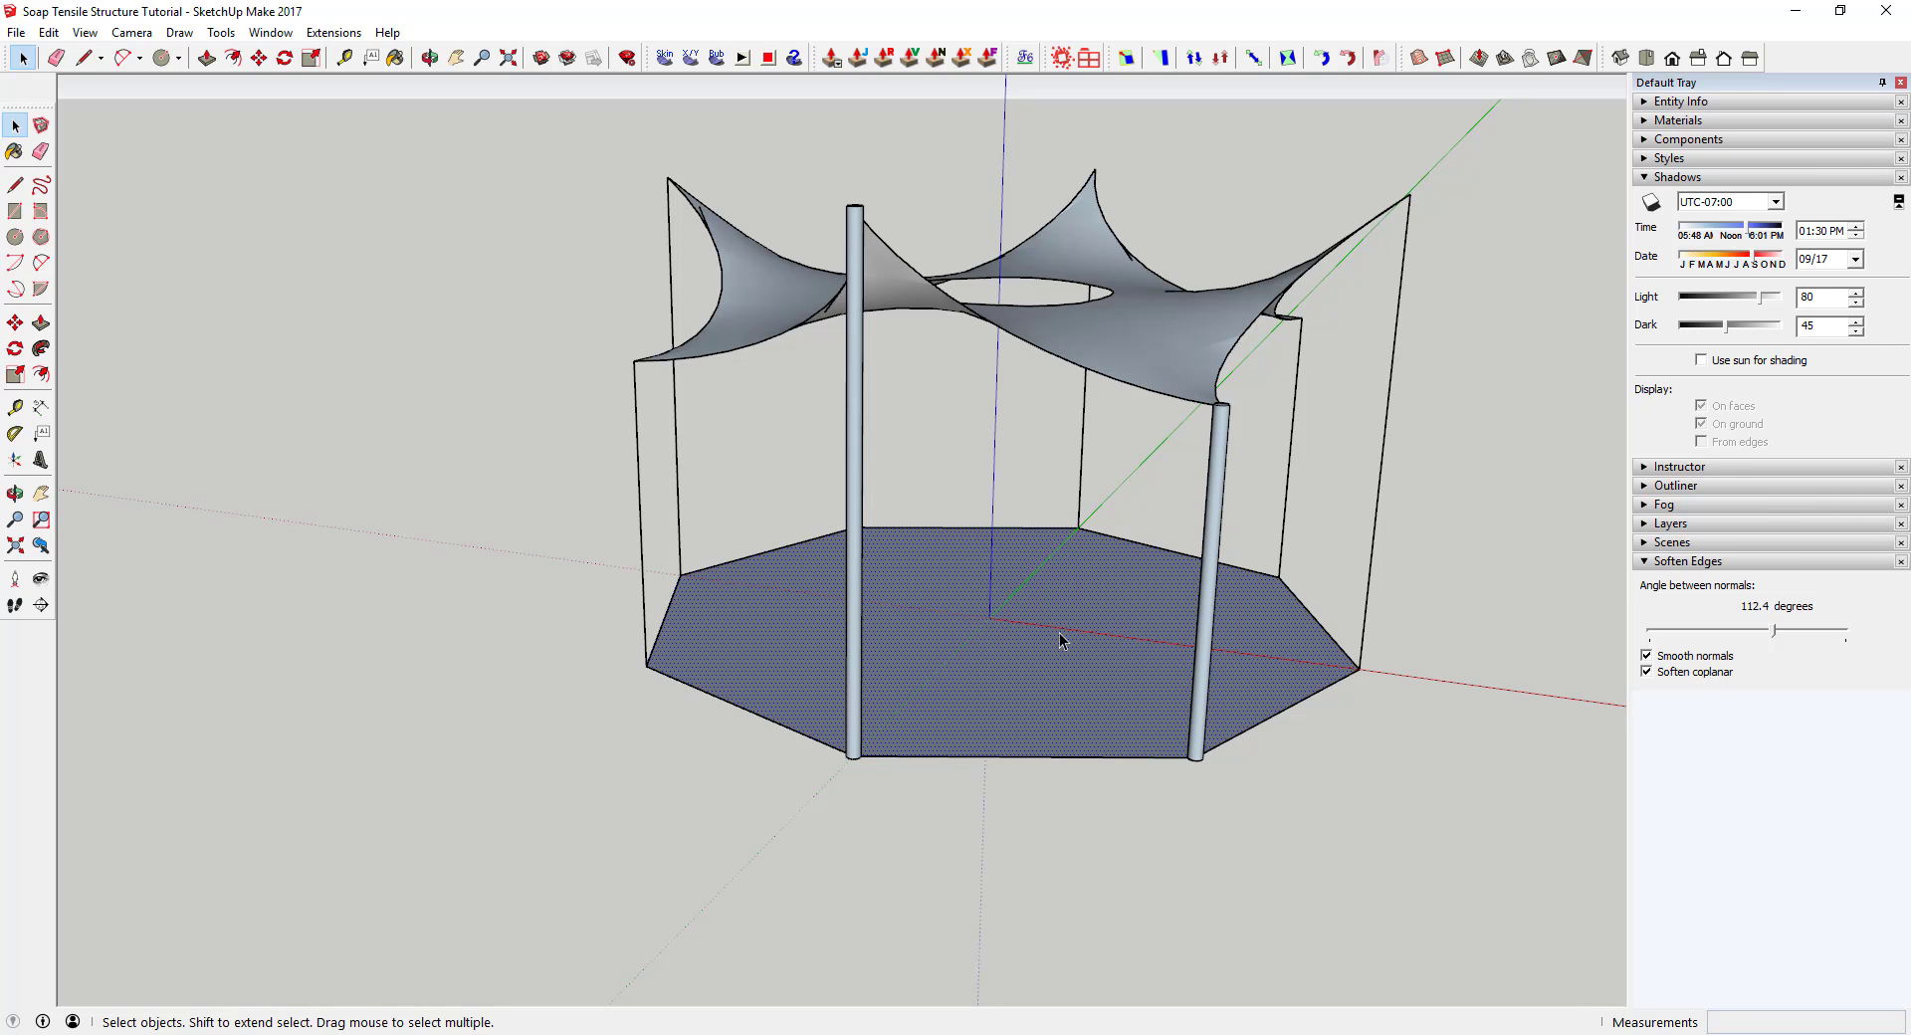
left_click(1208, 654)
left_click(852, 647, "shift")
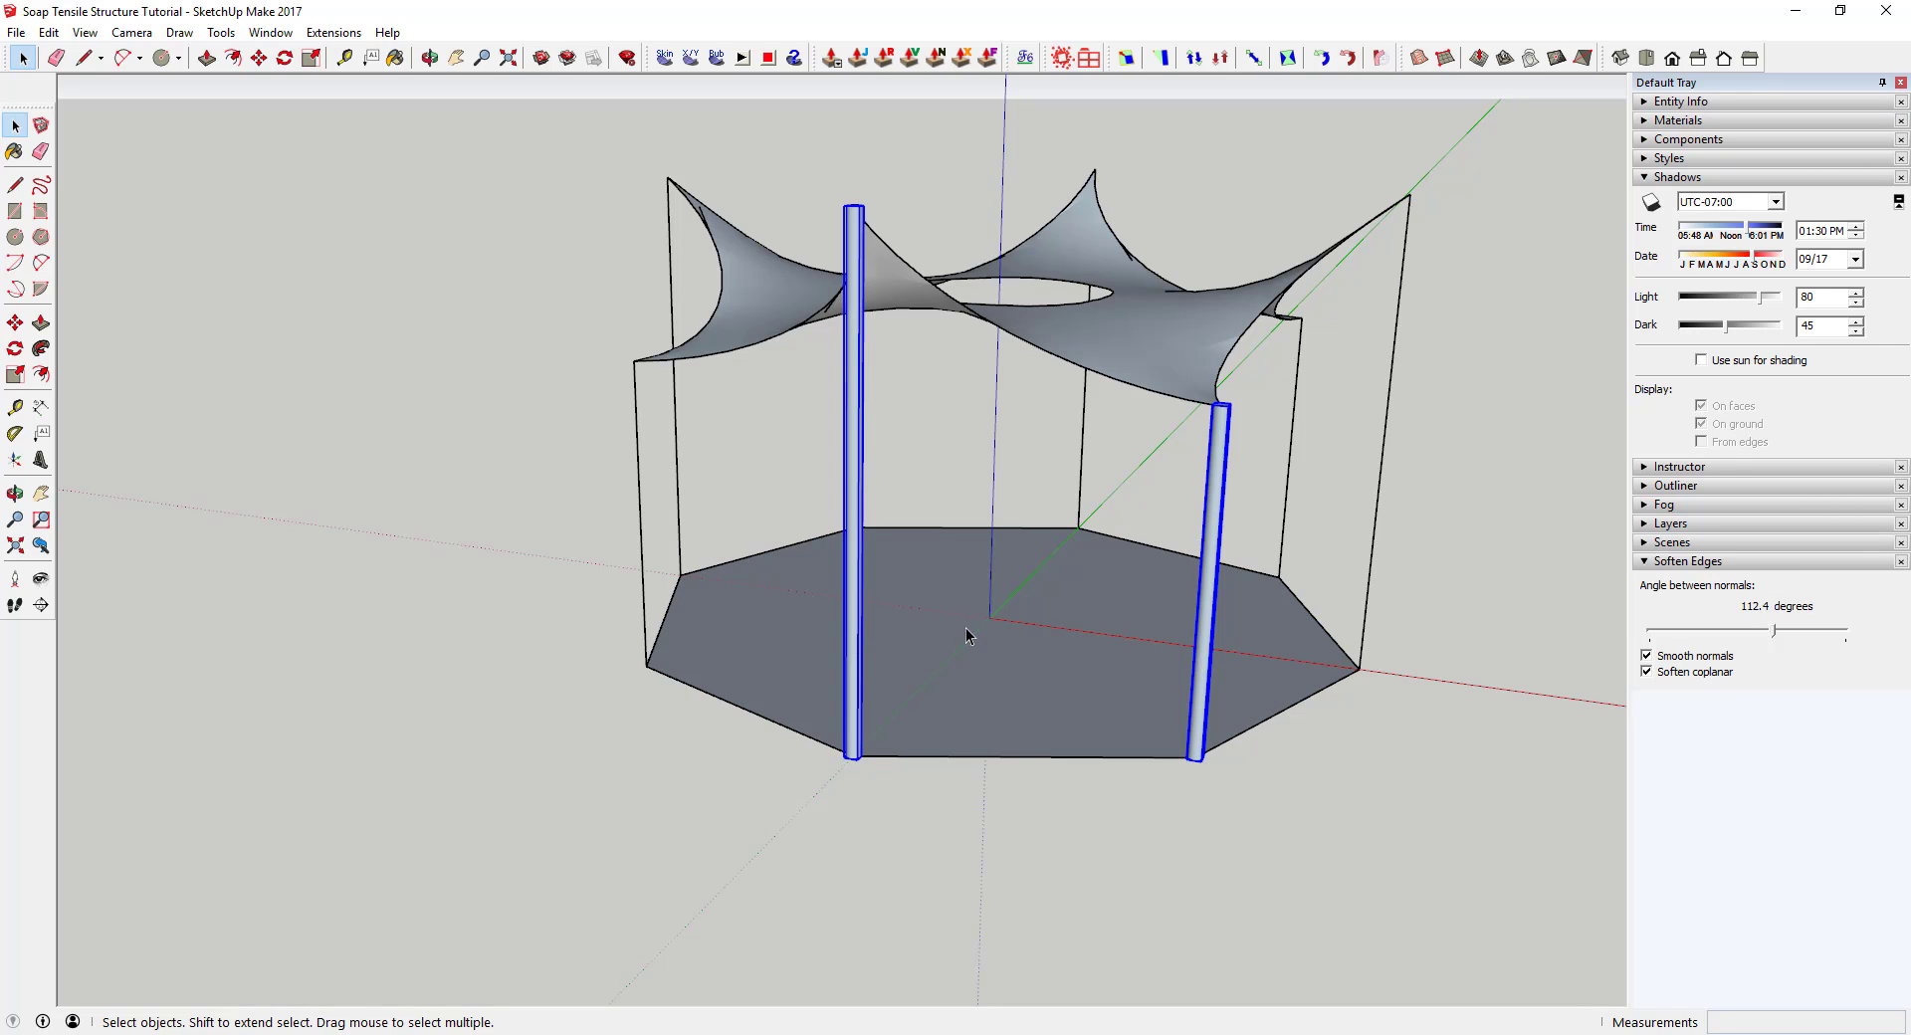
key("shift+c")
key("q")
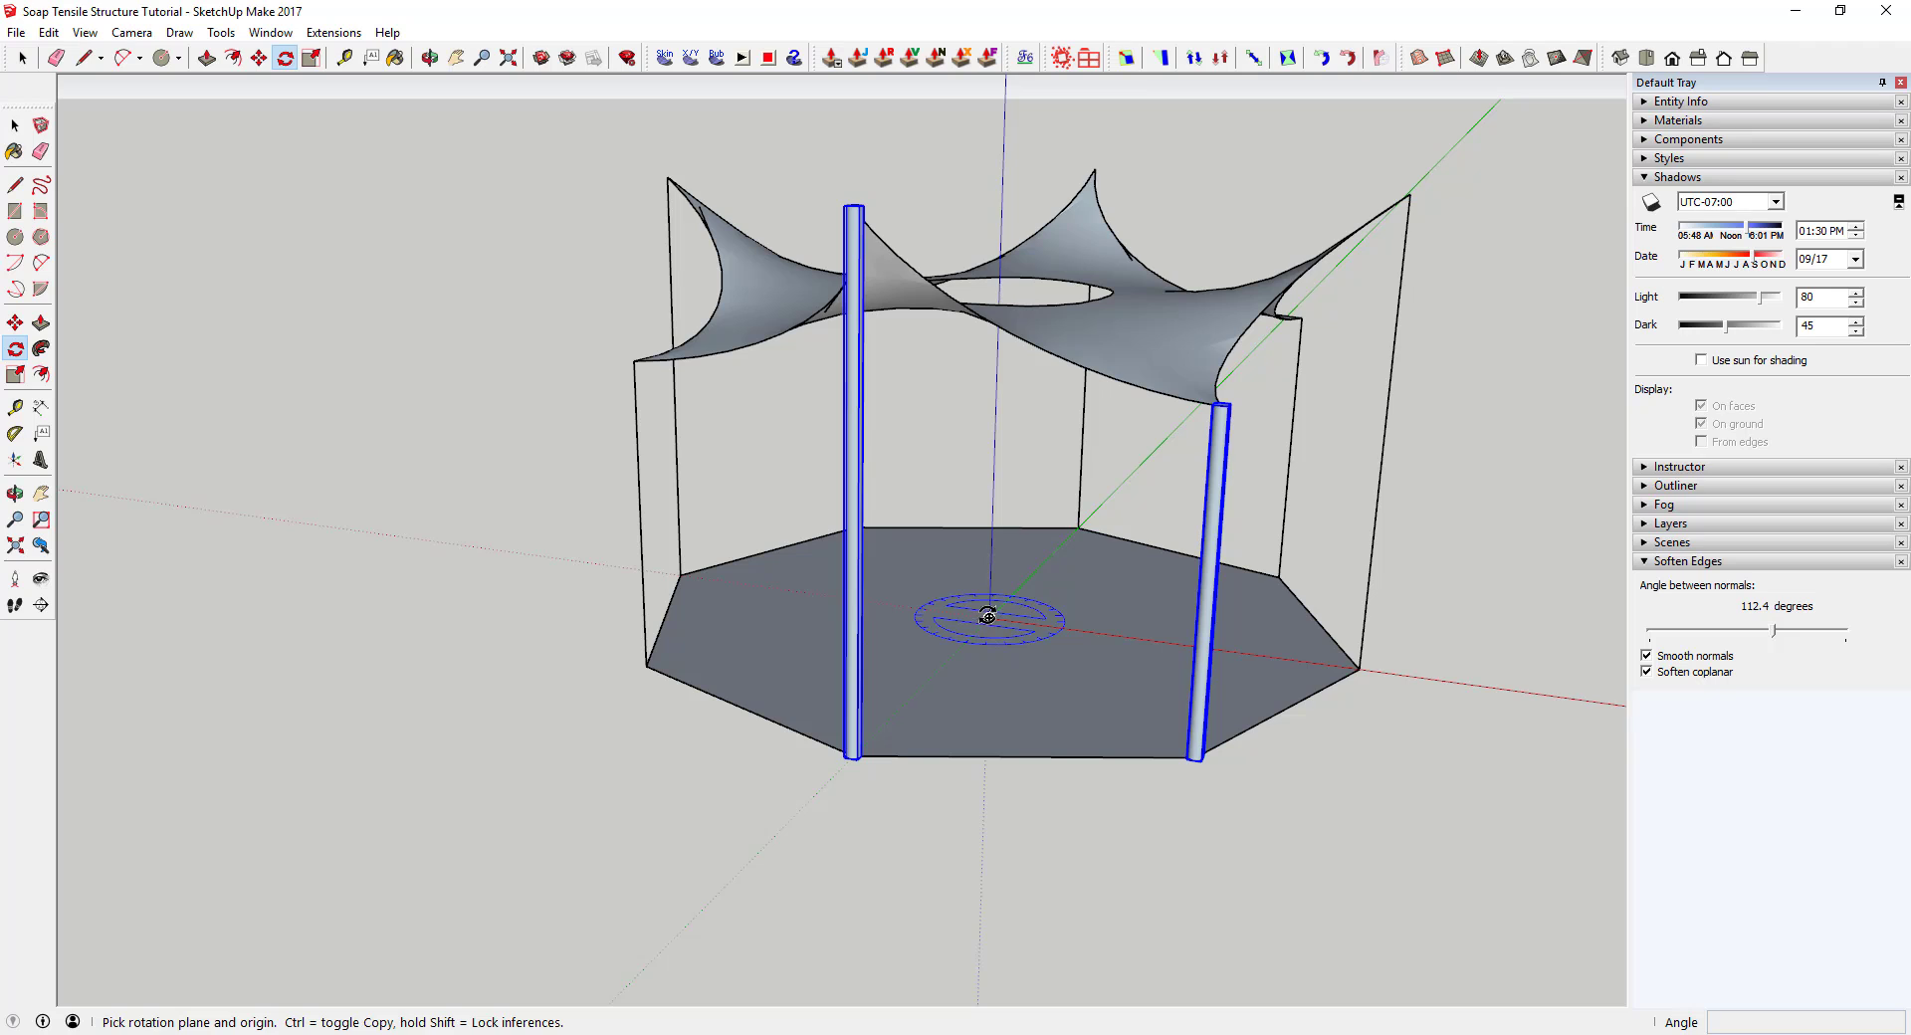
left_click(988, 617)
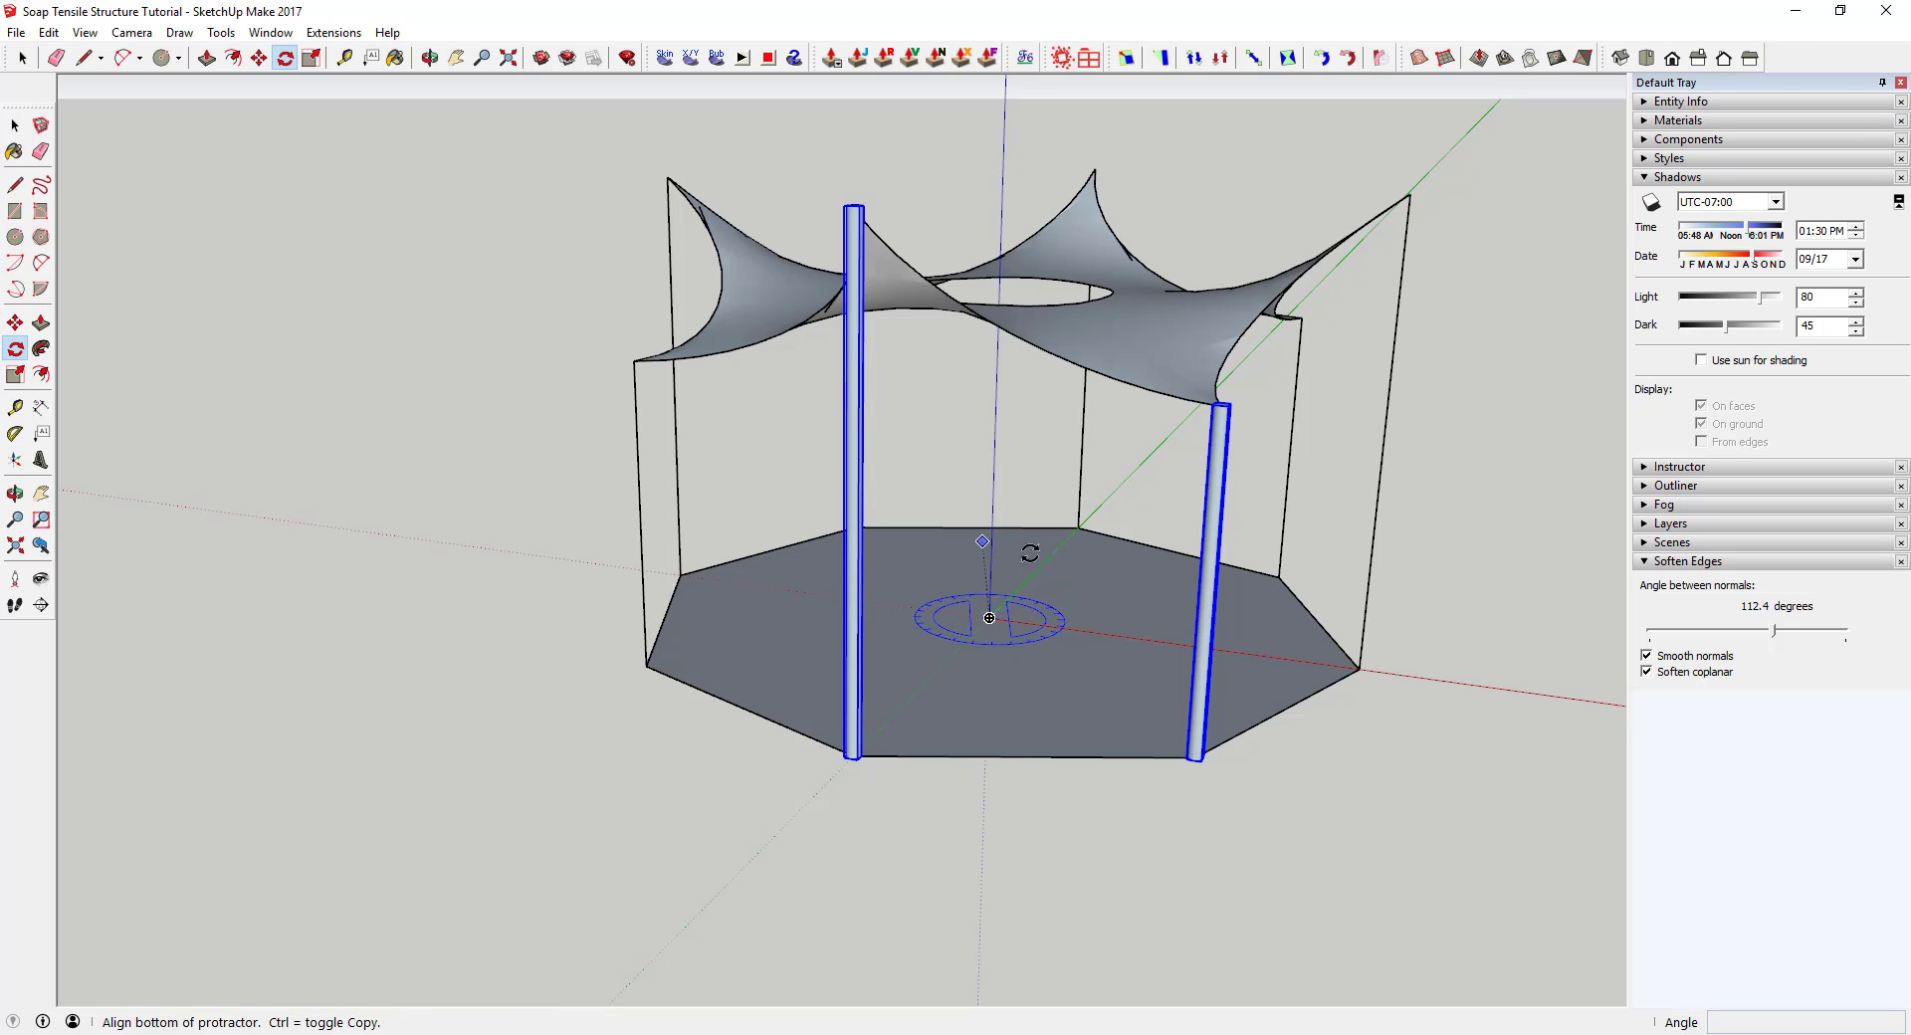
left_click(1358, 667)
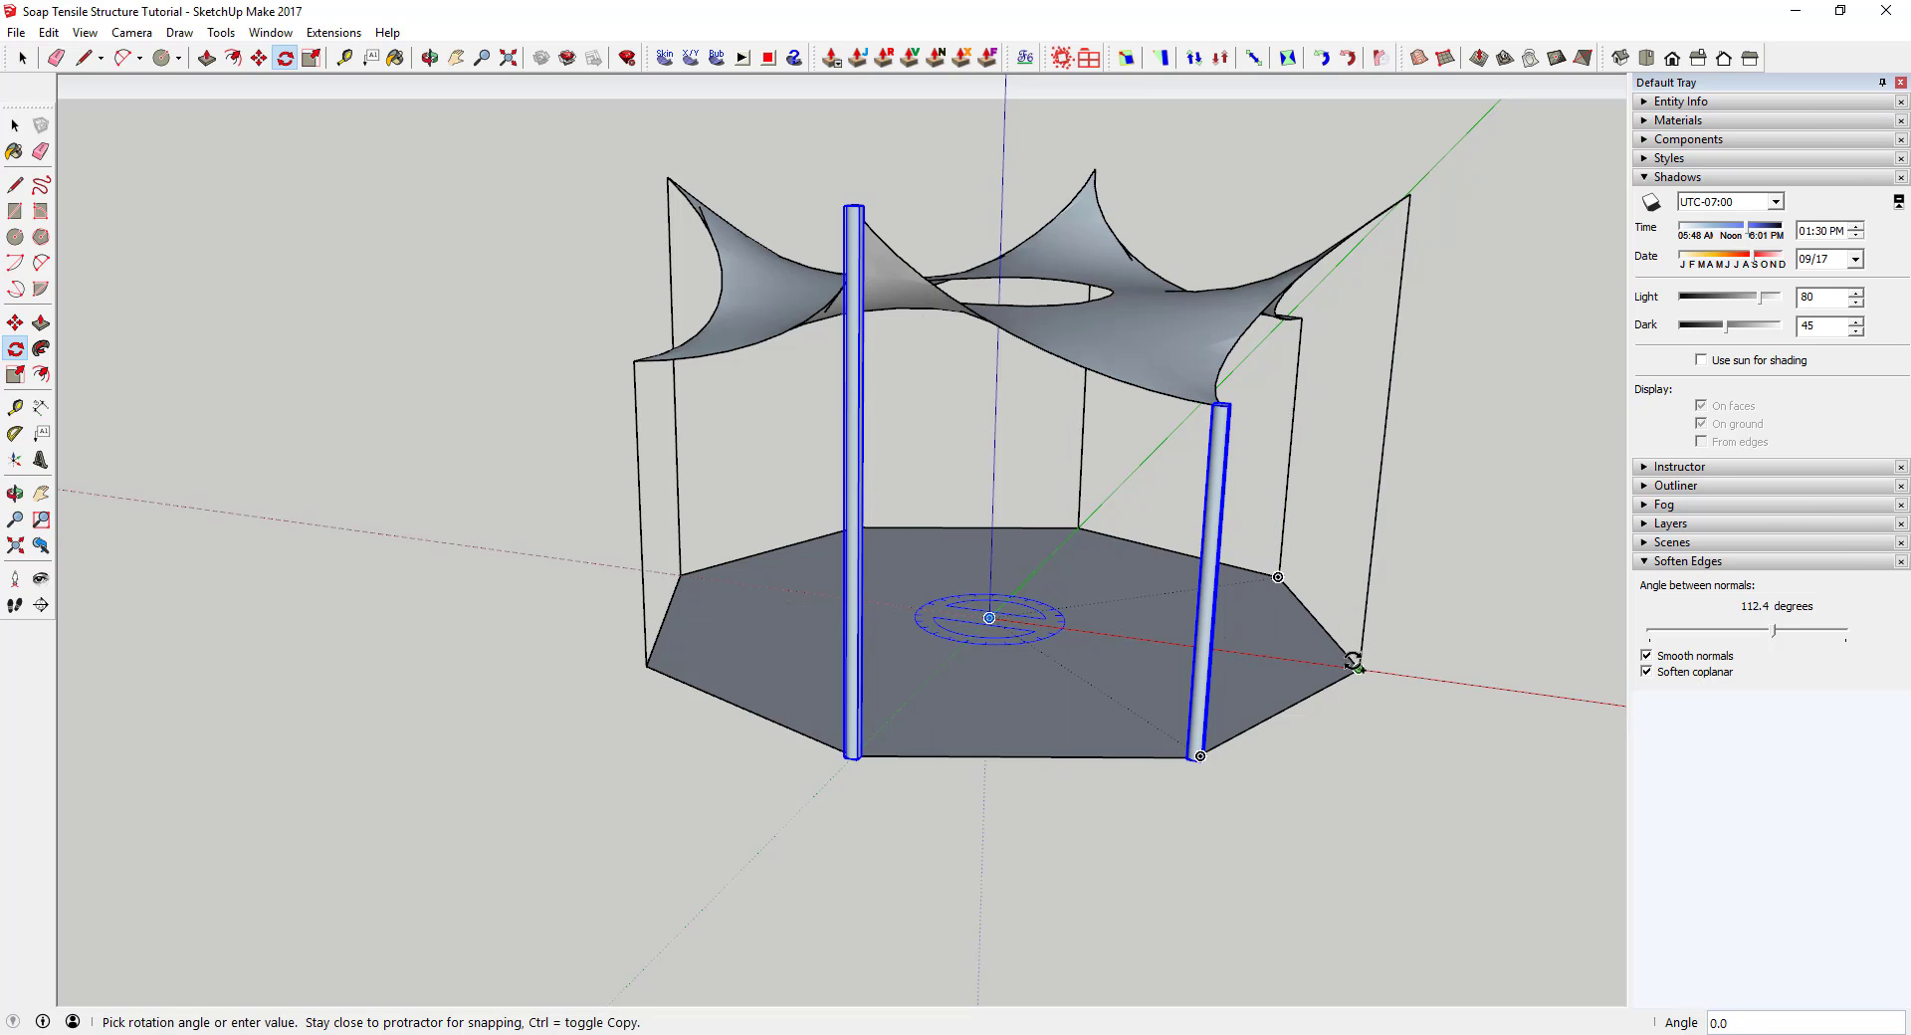
left_click(1278, 577)
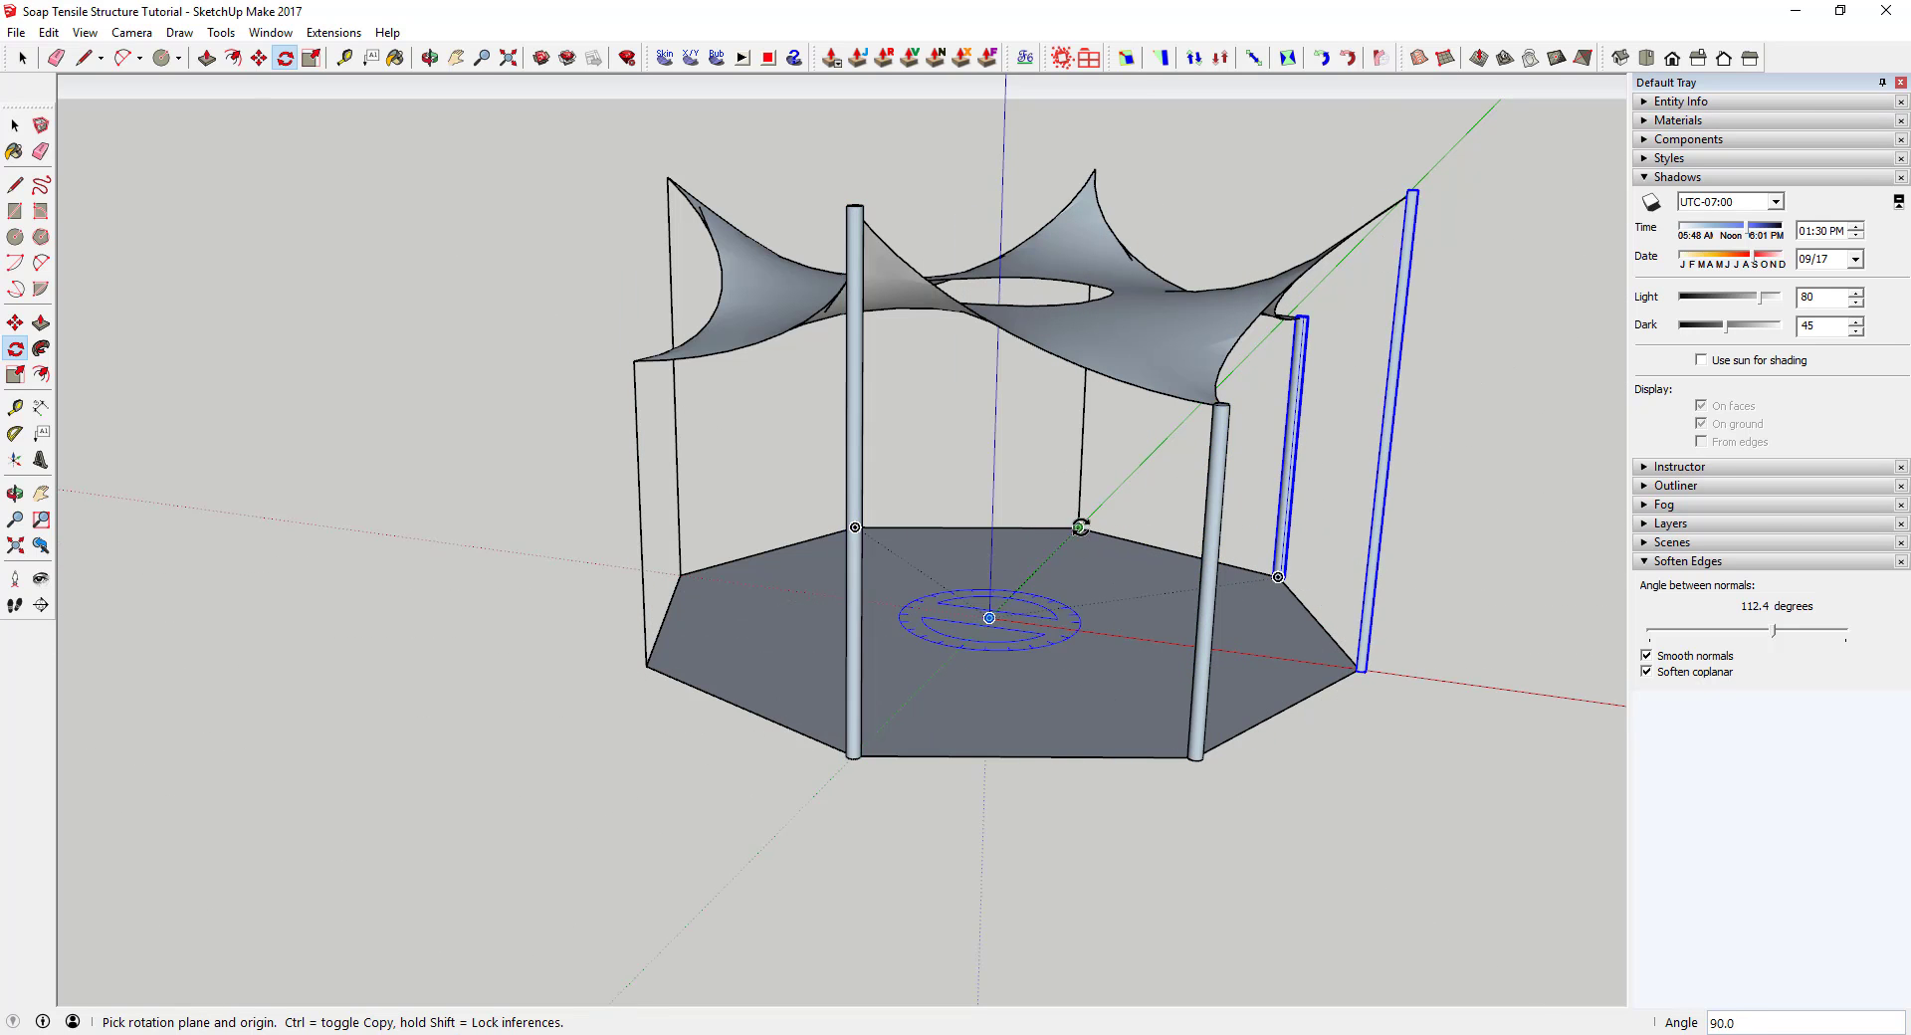
scroll(1271, 580, "down", 2)
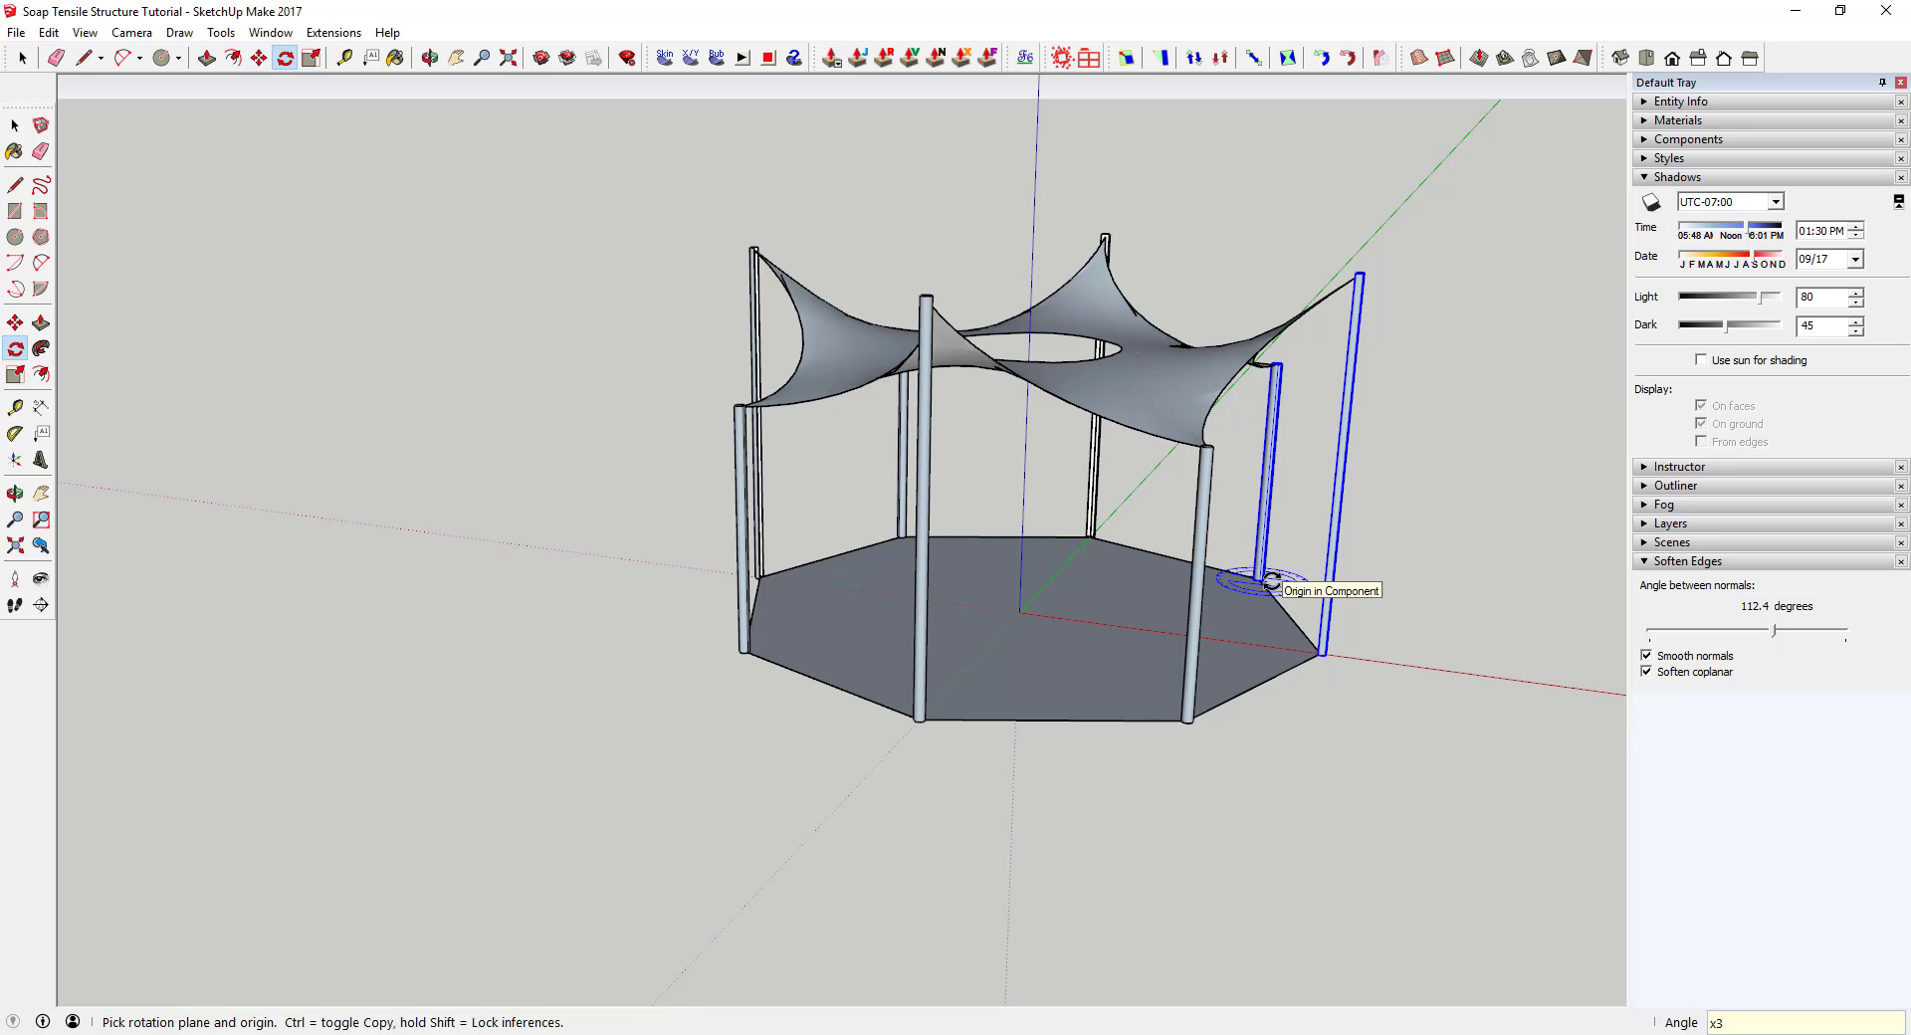
Remove the rotated post copies and explode the original Tall Post component back into loose geometry
middle_click_drag(1266, 584, 875, 214)
key("space")
scroll(723, 388, "up", 5)
left_click(719, 329)
scroll(876, 214, "down", 5)
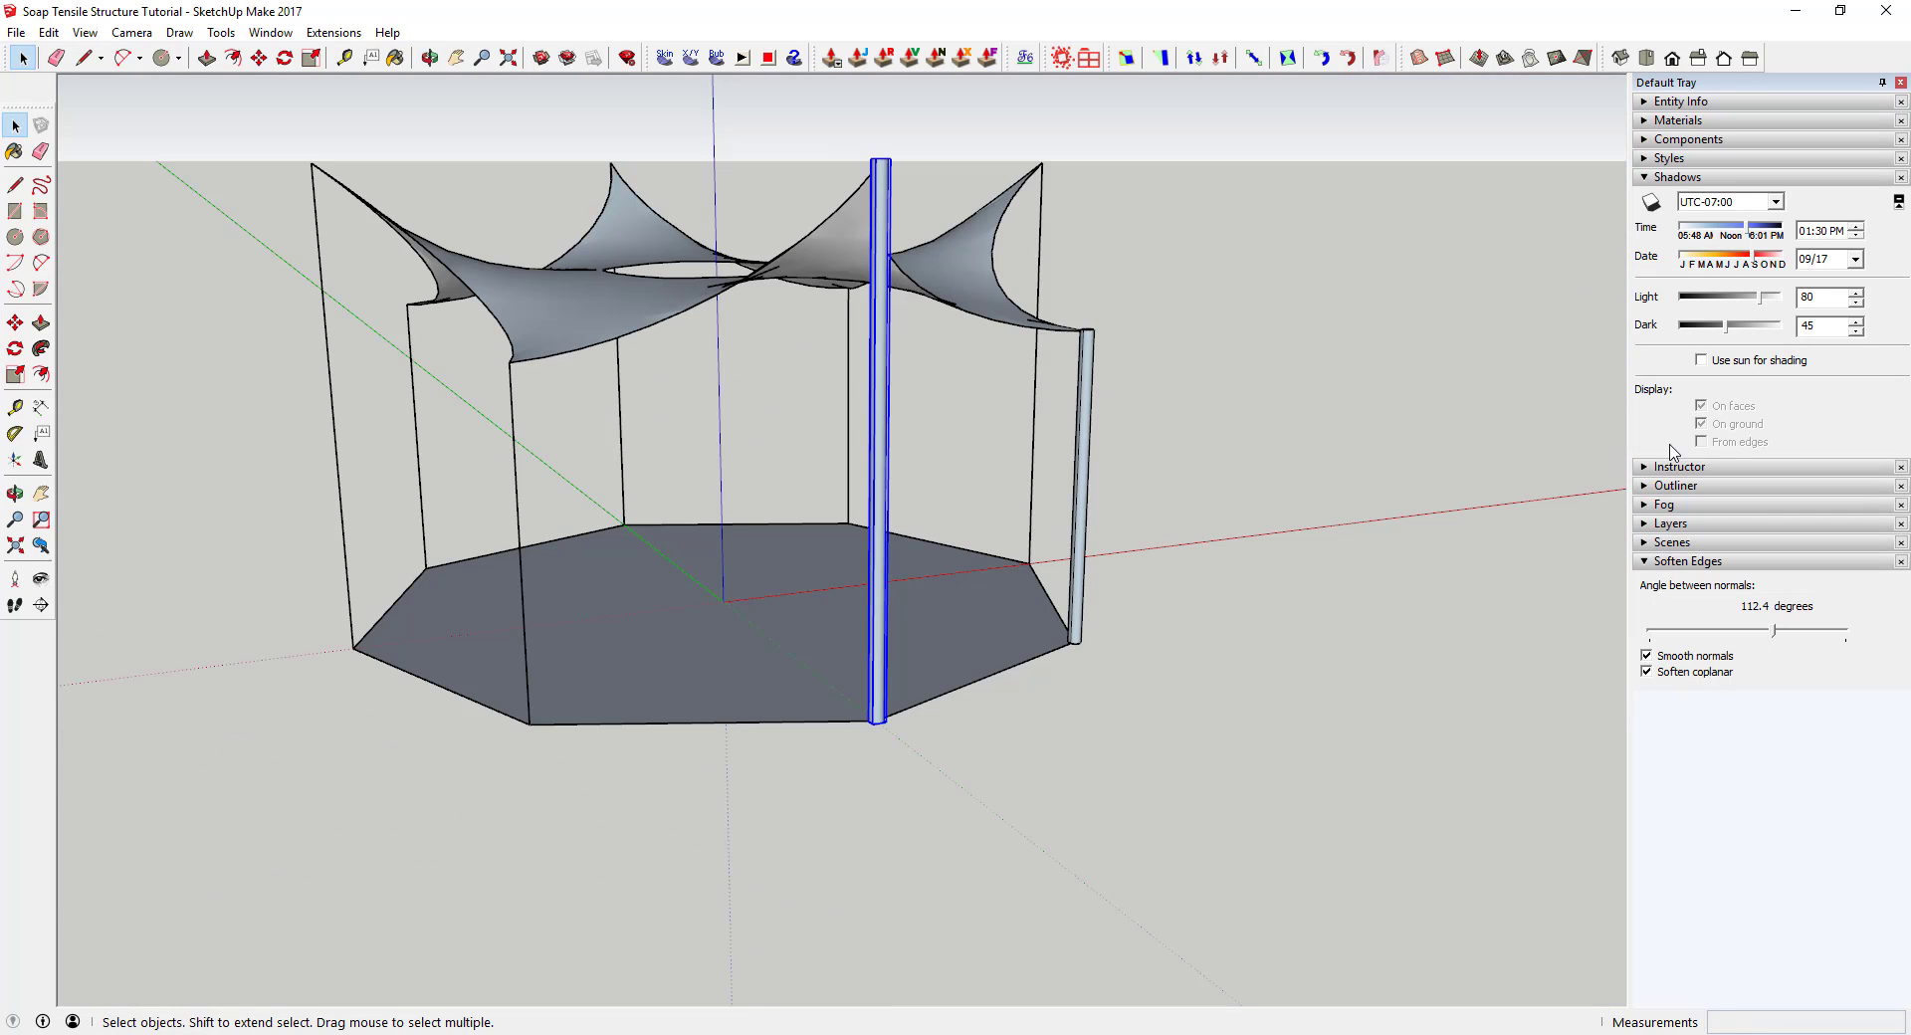
left_click(1646, 487)
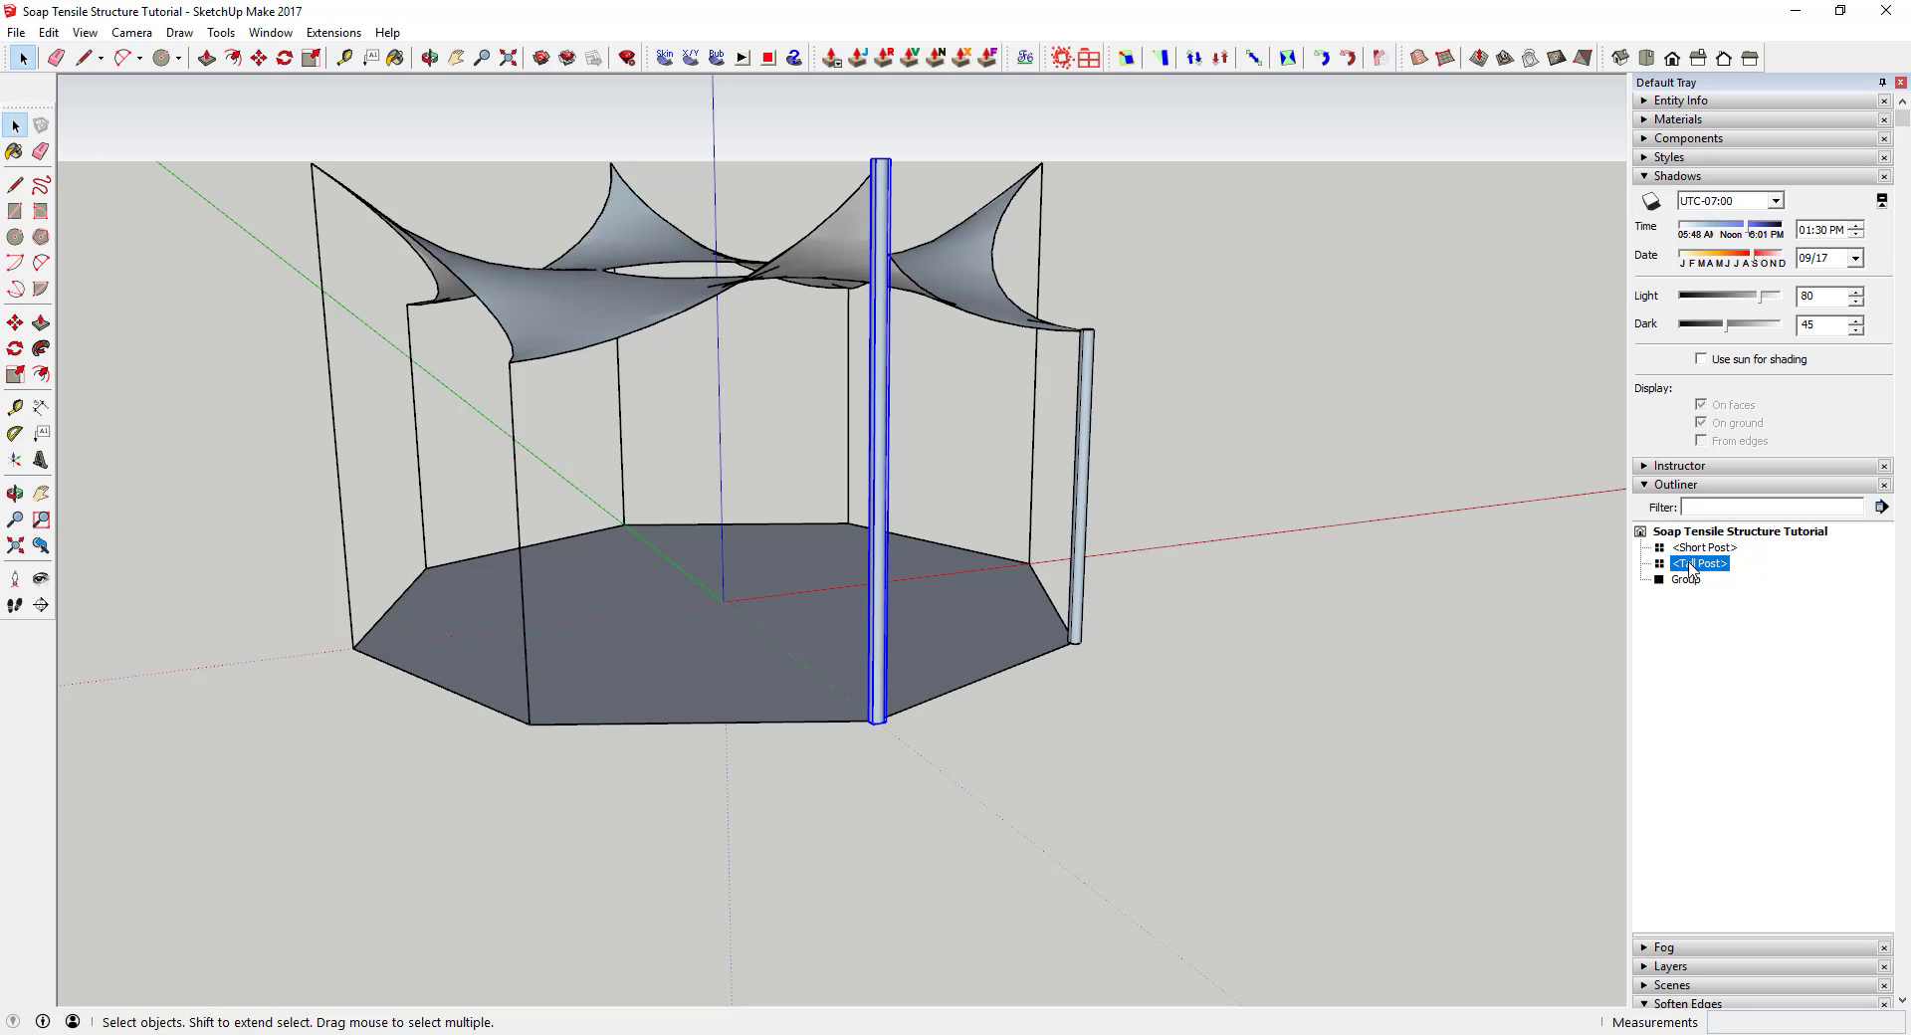
right_click(1694, 571)
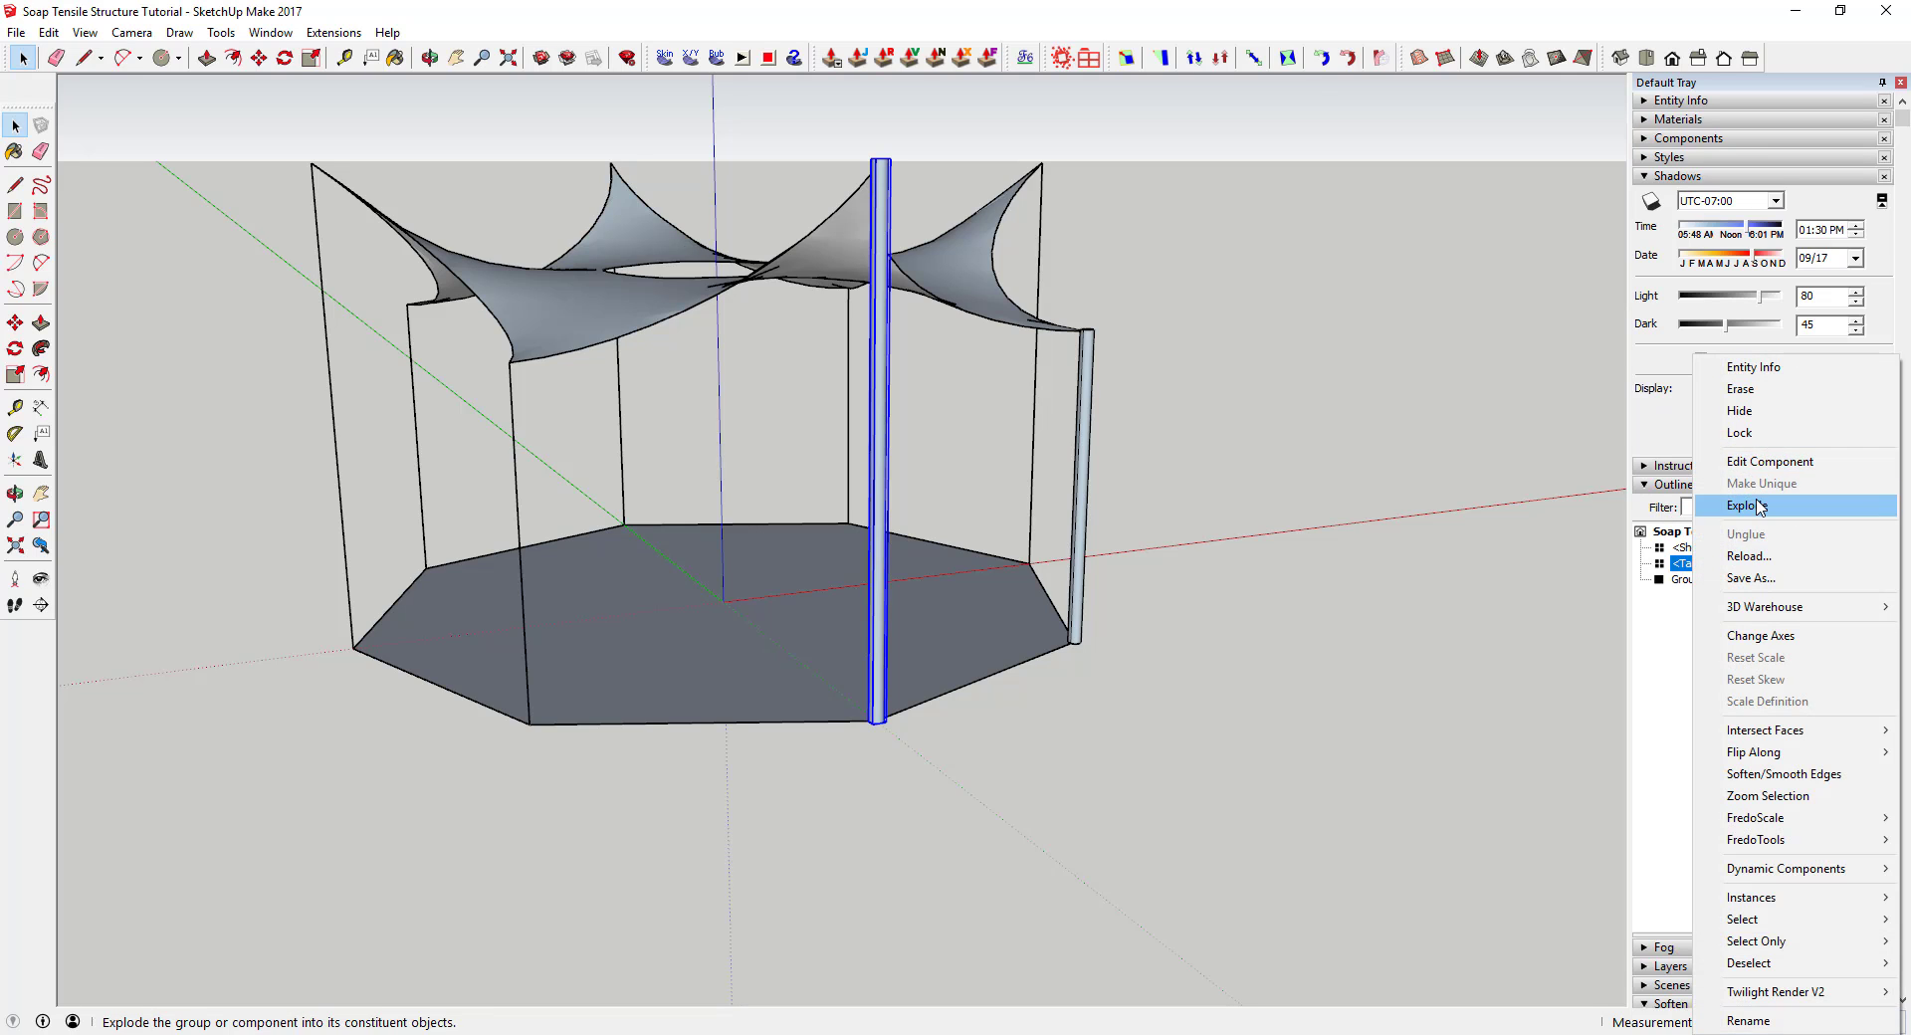
left_click(1701, 635)
left_click(1393, 730)
Make the exploded tall post a component again, named Tall Post, replacing the existing definition
left_click_drag(838, 130, 942, 766)
key("o")
left_click_drag(876, 319, 868, 199)
key("space")
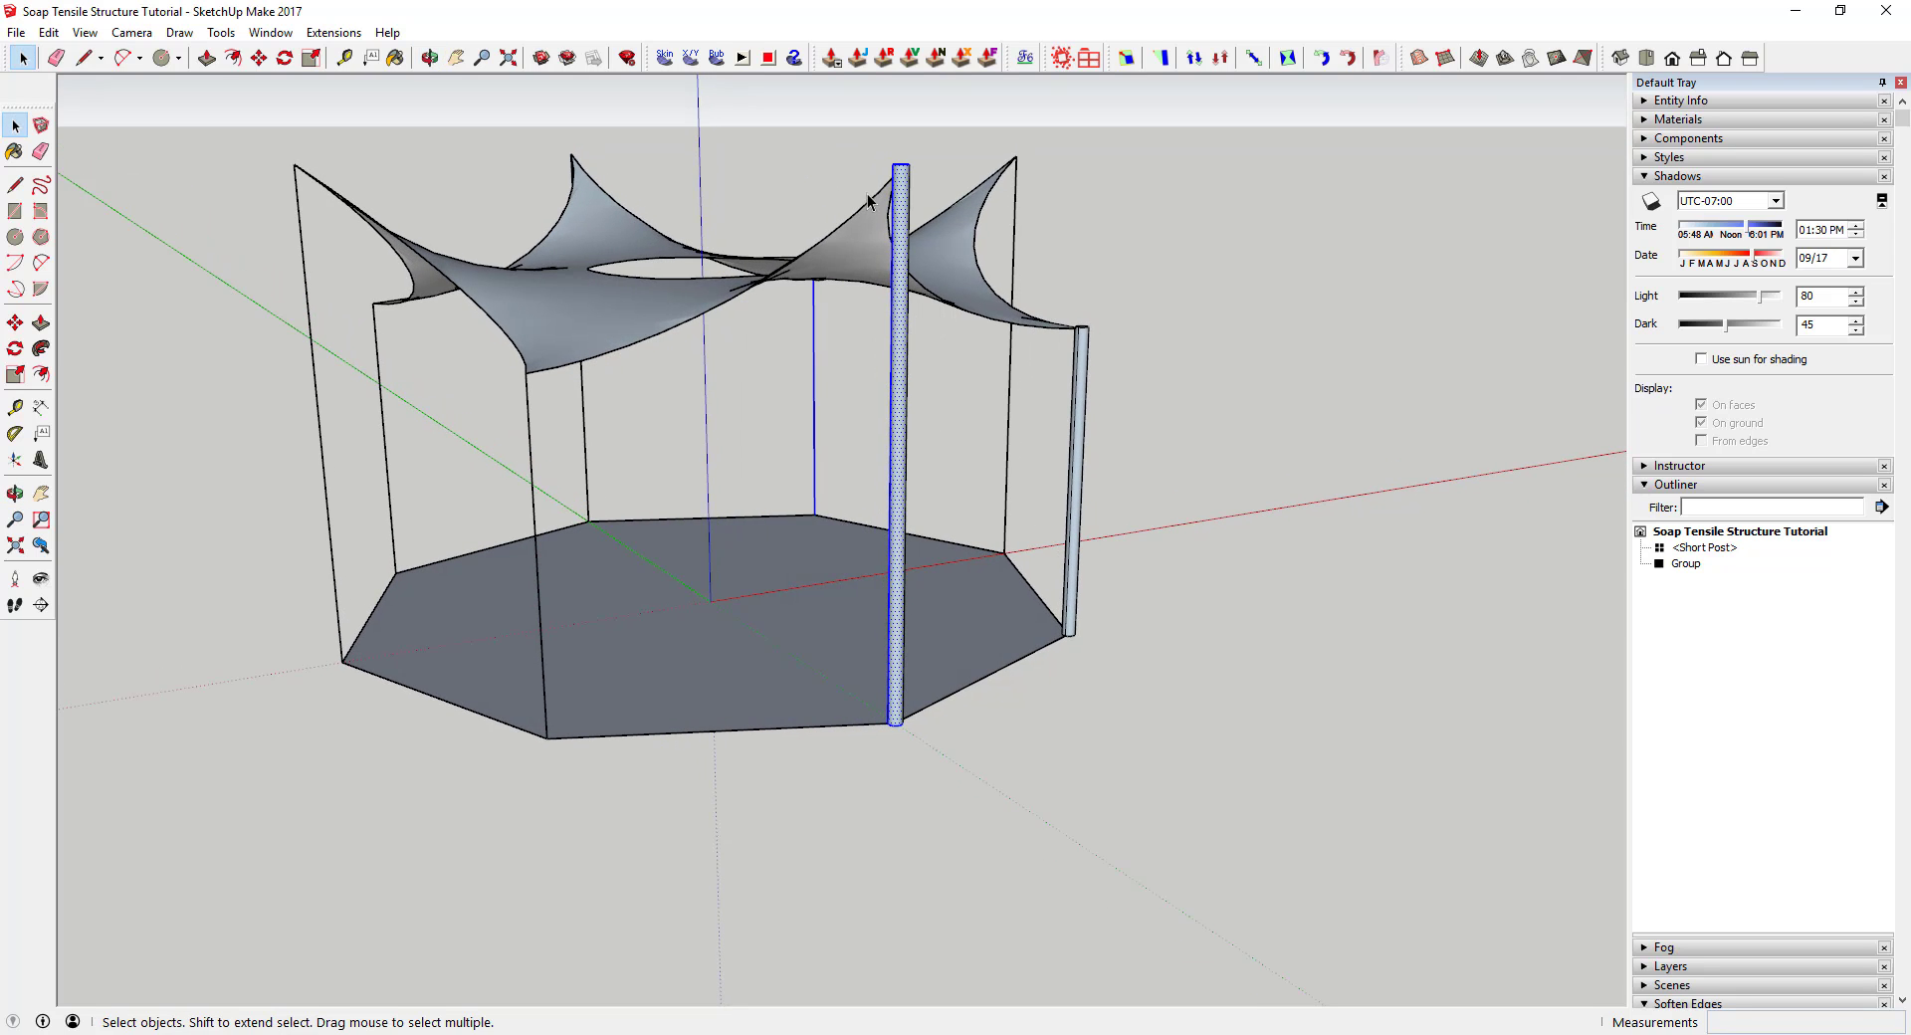
left_click_drag(866, 133, 936, 761)
right_click(901, 364)
left_click(983, 509)
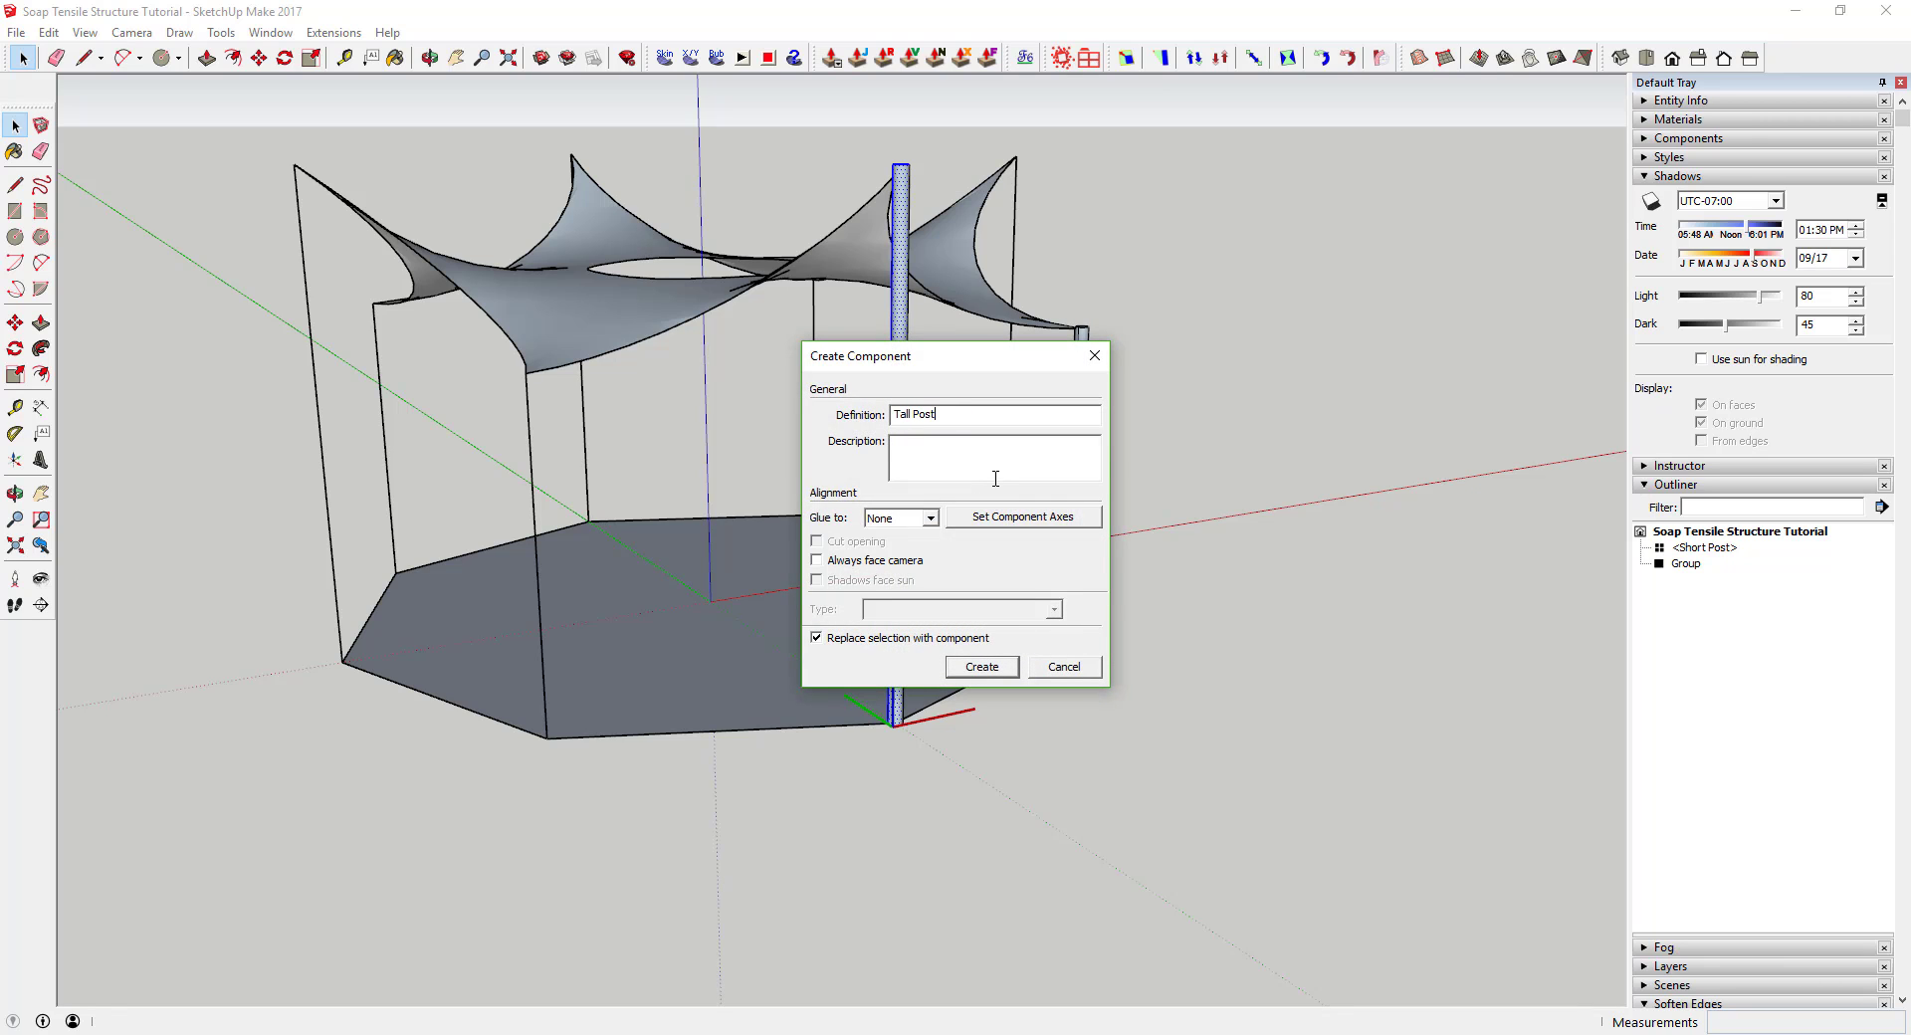
key("Return")
left_click(961, 578)
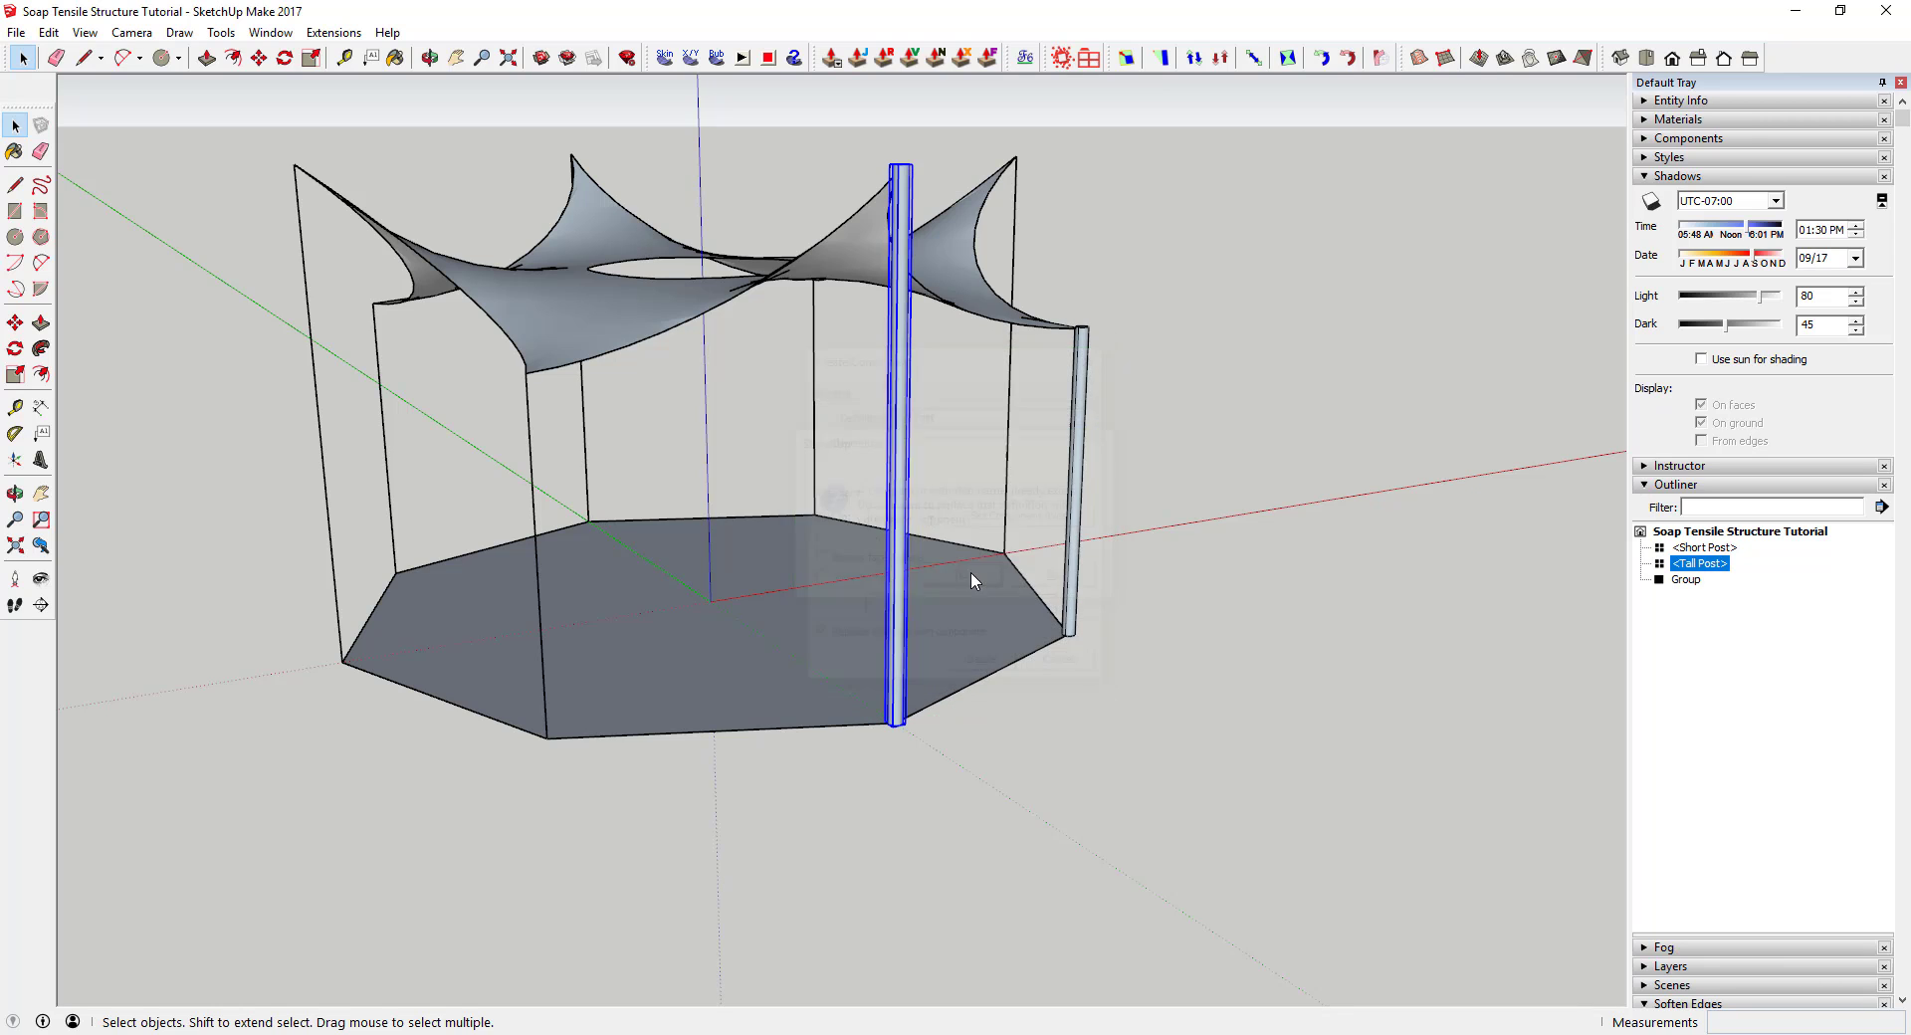
Rotate-copy the remade tall post together with the short post about the base's centre to the remaining octagon corners
middle_click_drag(972, 576, 1144, 598)
key("q")
key("space")
left_click(1063, 557, "shift")
key("q")
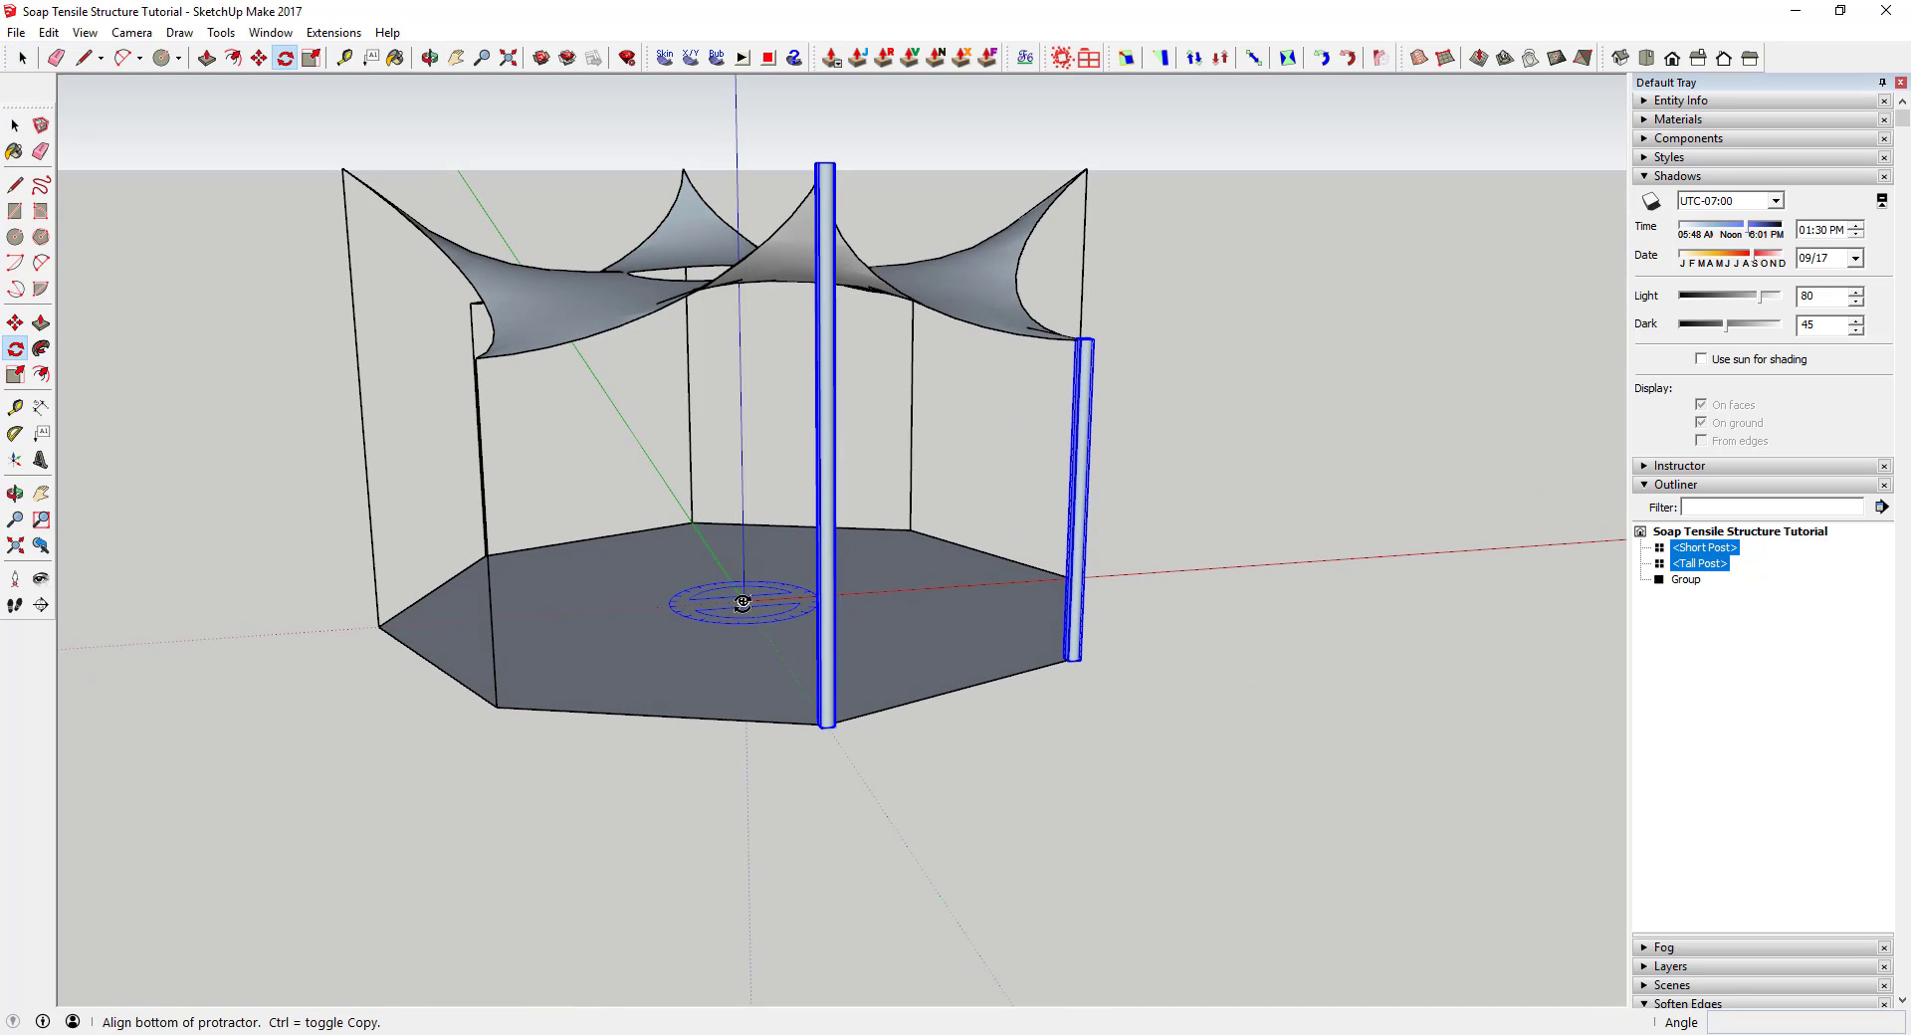
left_click(737, 601)
left_click(503, 541)
mouse_move(504, 541)
middle_mouse_down()
mouse_move(660, 683)
mouse_move(983, 773)
mouse_move(909, 325)
mouse_move(846, 398)
mouse_move(985, 393)
middle_mouse_up()
scroll(985, 393, "up", 3)
key("e")
left_click(983, 396)
key("ctrl+z")
Hide all eight tall and short post components, leaving the skin and base shown
key("space")
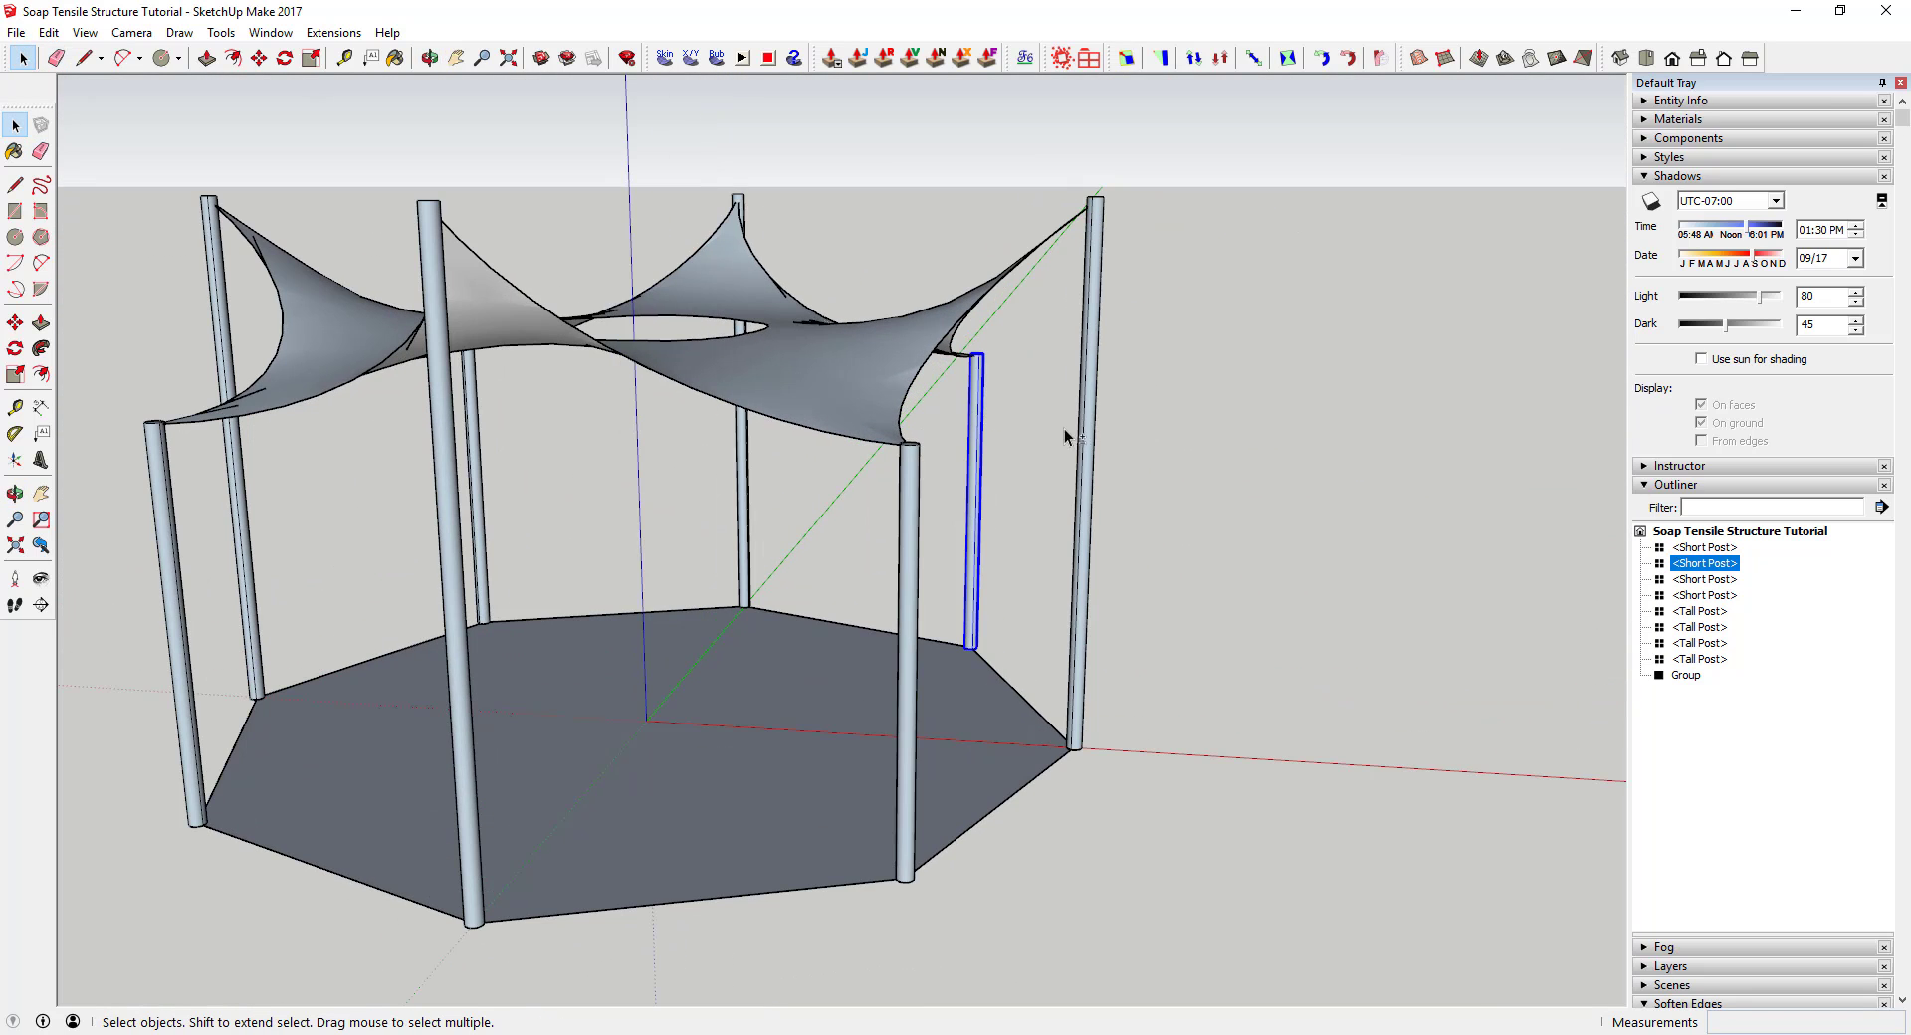
left_click(1089, 458, "shift")
left_click(906, 647, "shift")
left_click(450, 557, "shift")
left_click(177, 617, "shift")
left_click(244, 556, "shift")
left_click(483, 517, "shift")
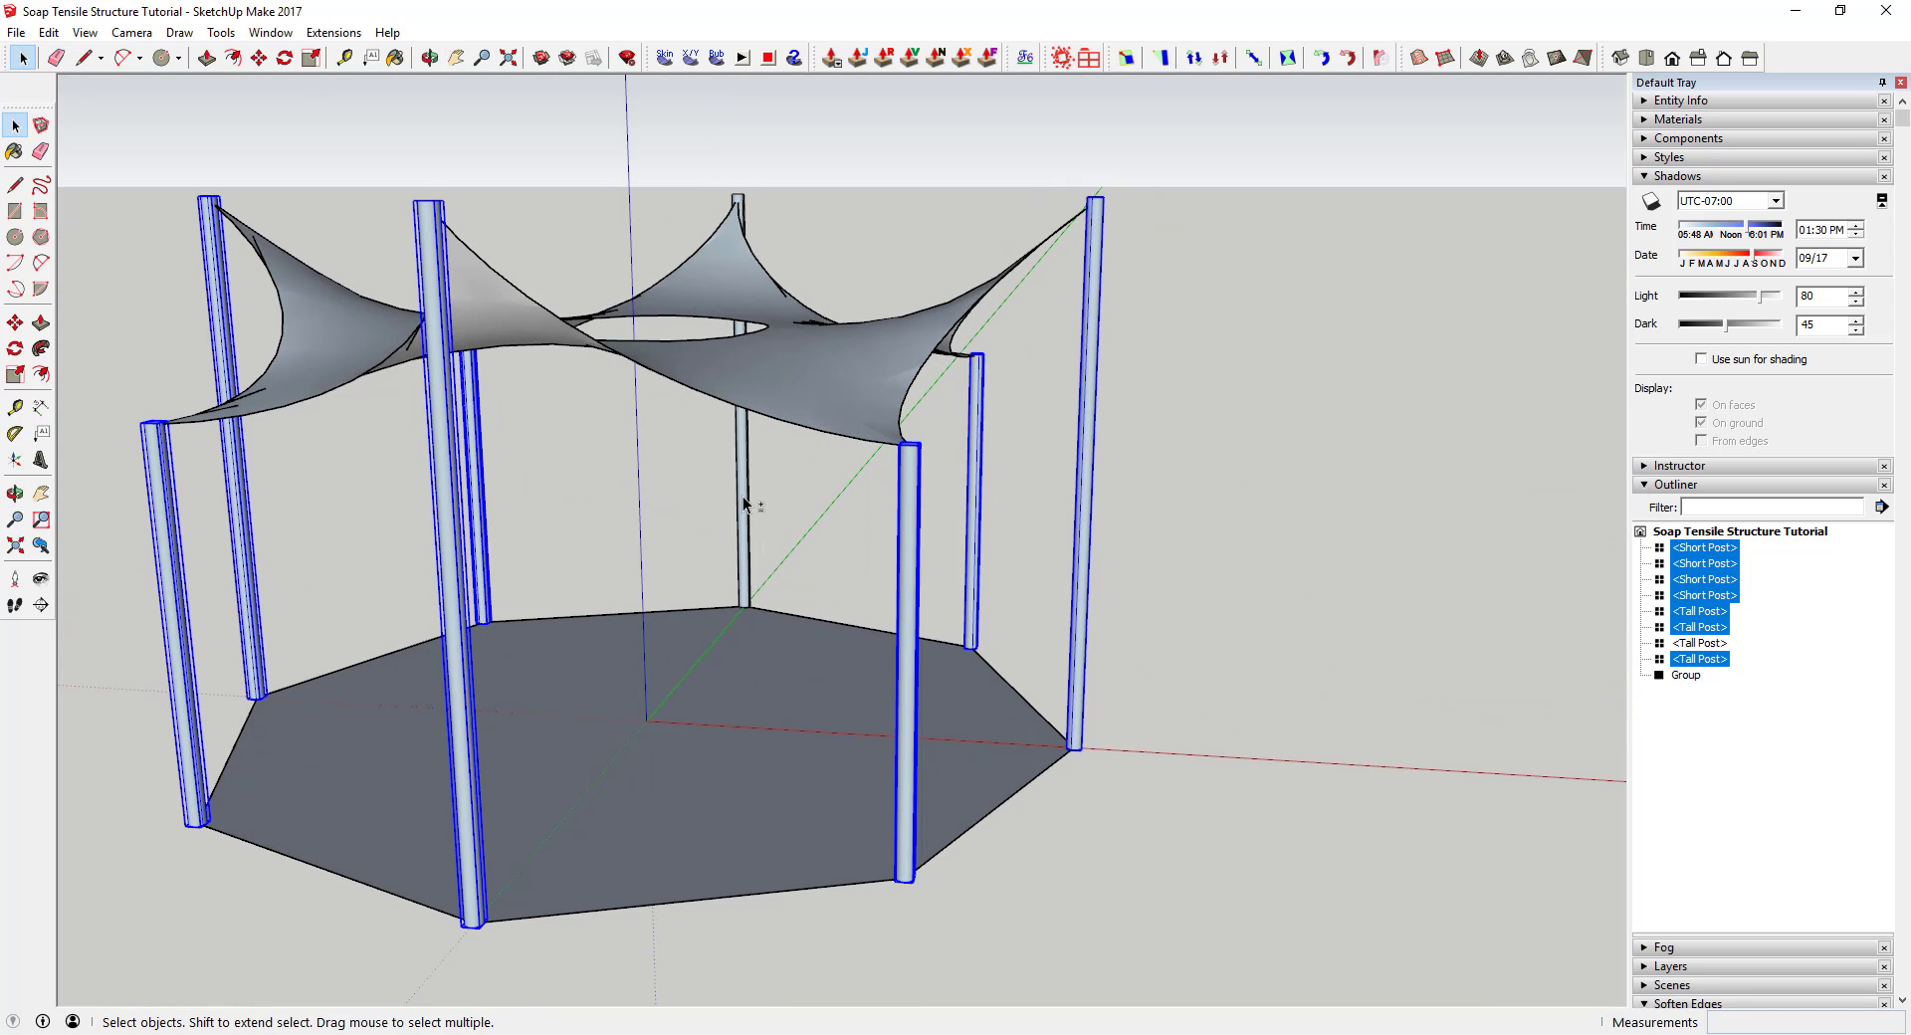
left_click(742, 496, "shift")
right_click(743, 496)
left_click(796, 549)
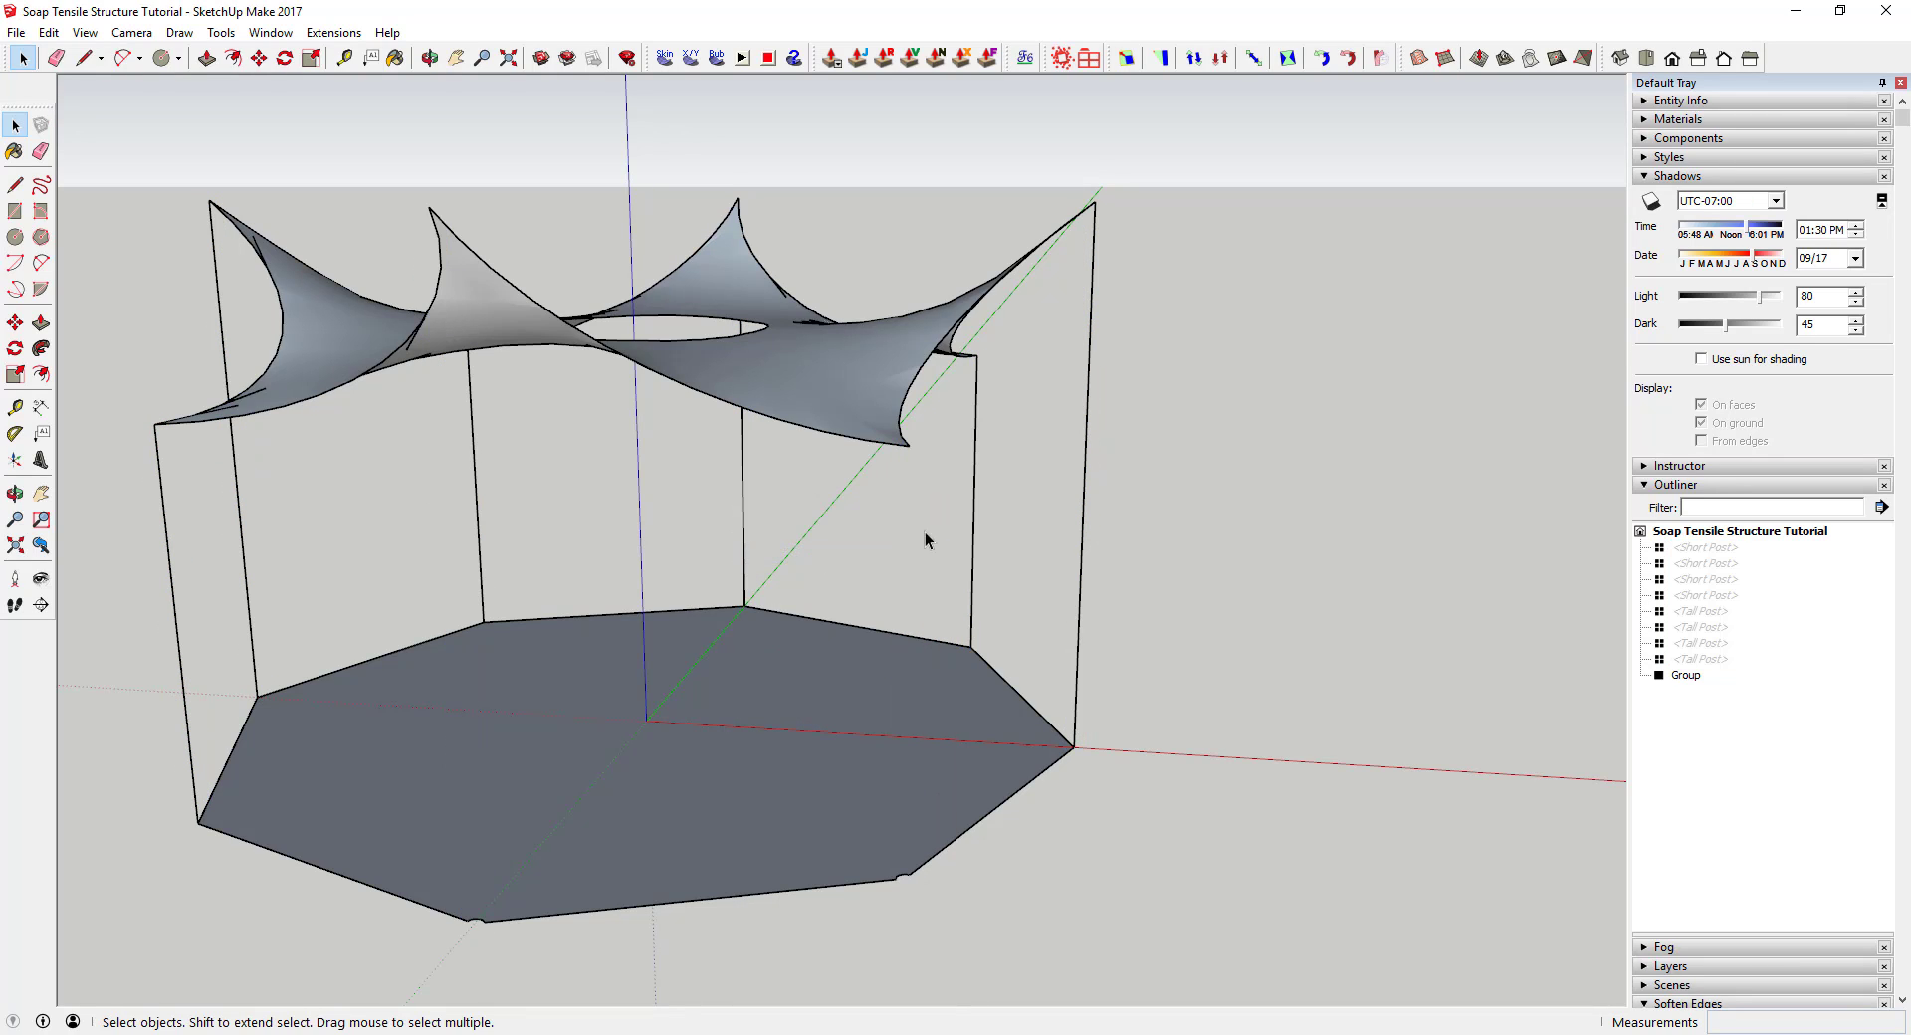
Erase all the vertical guide edges running between the octagonal base and the skin's tips
key("e")
left_click_drag(1112, 541, 940, 488)
mouse_move(460, 492)
left_mouse_down()
mouse_move(271, 516)
mouse_move(122, 559)
mouse_move(79, 598)
mouse_move(284, 501)
left_mouse_up()
key("space")
scroll(547, 550, "down", 2)
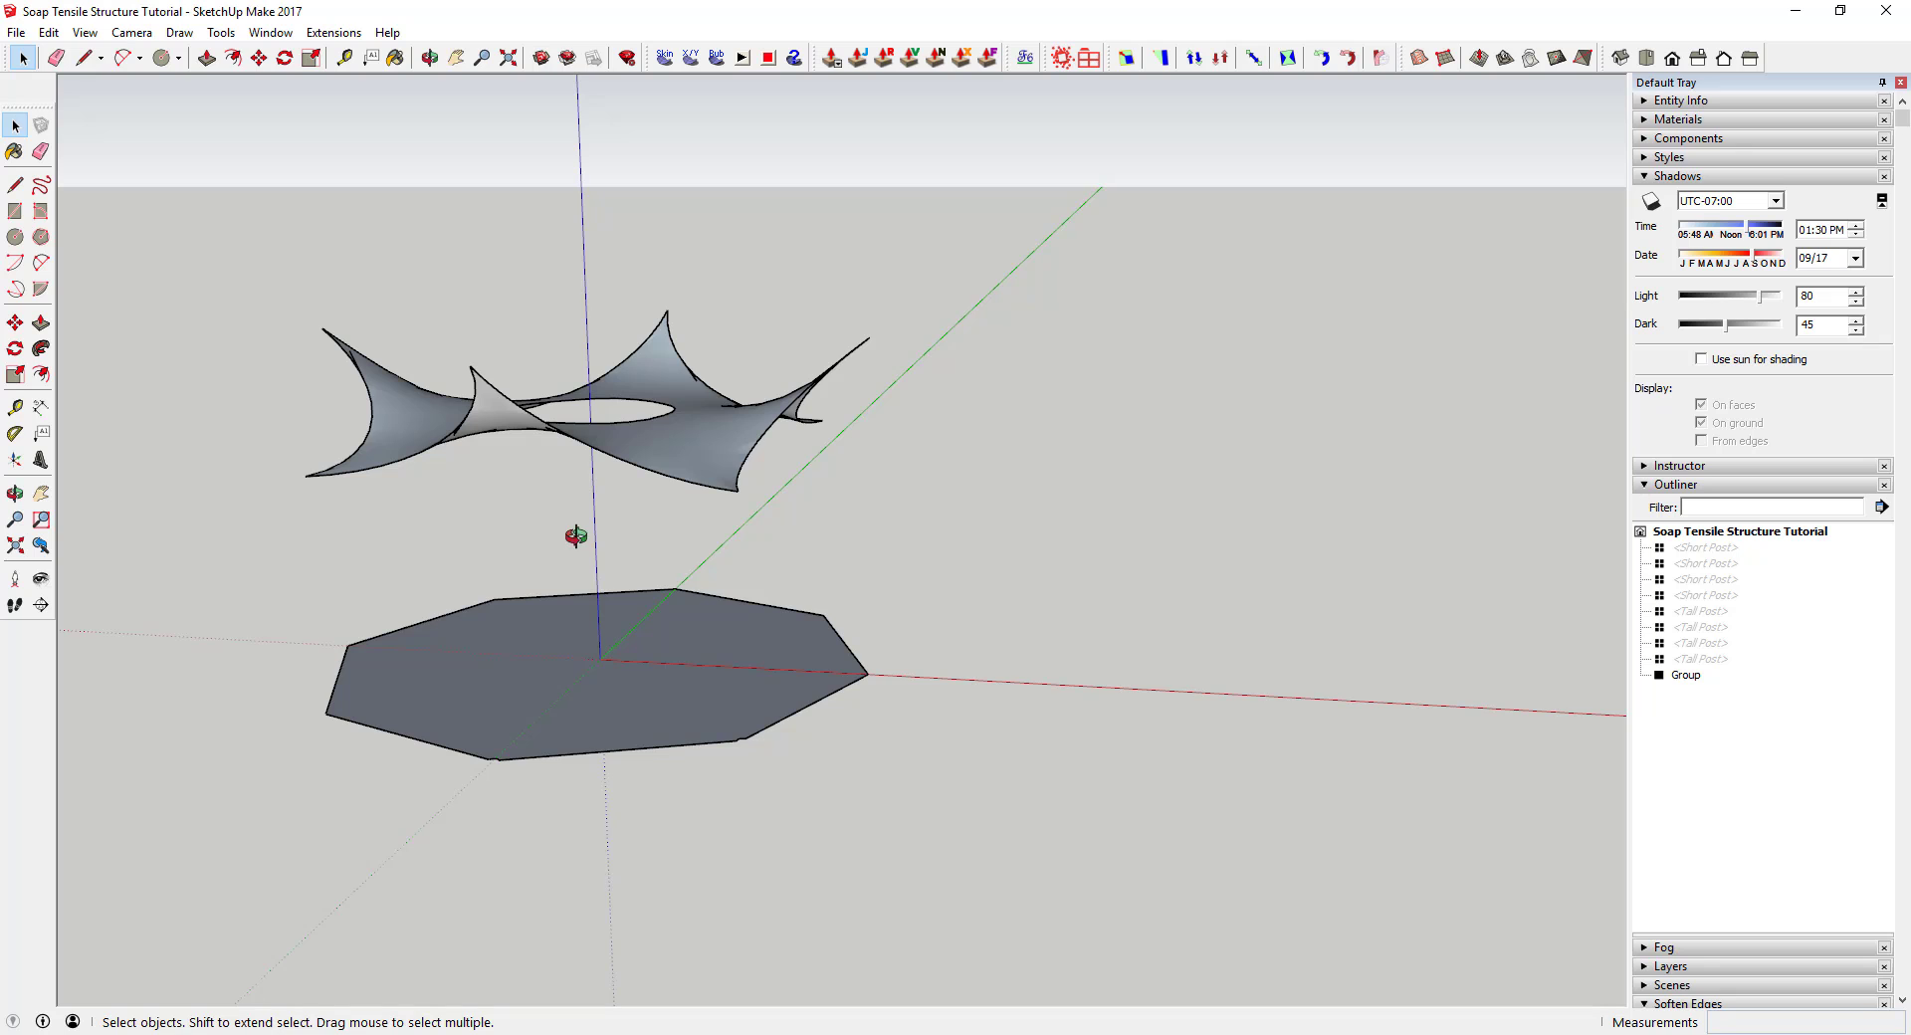
middle_click_drag(575, 536, 641, 420)
Unhide all the hidden post components
left_click(52, 31)
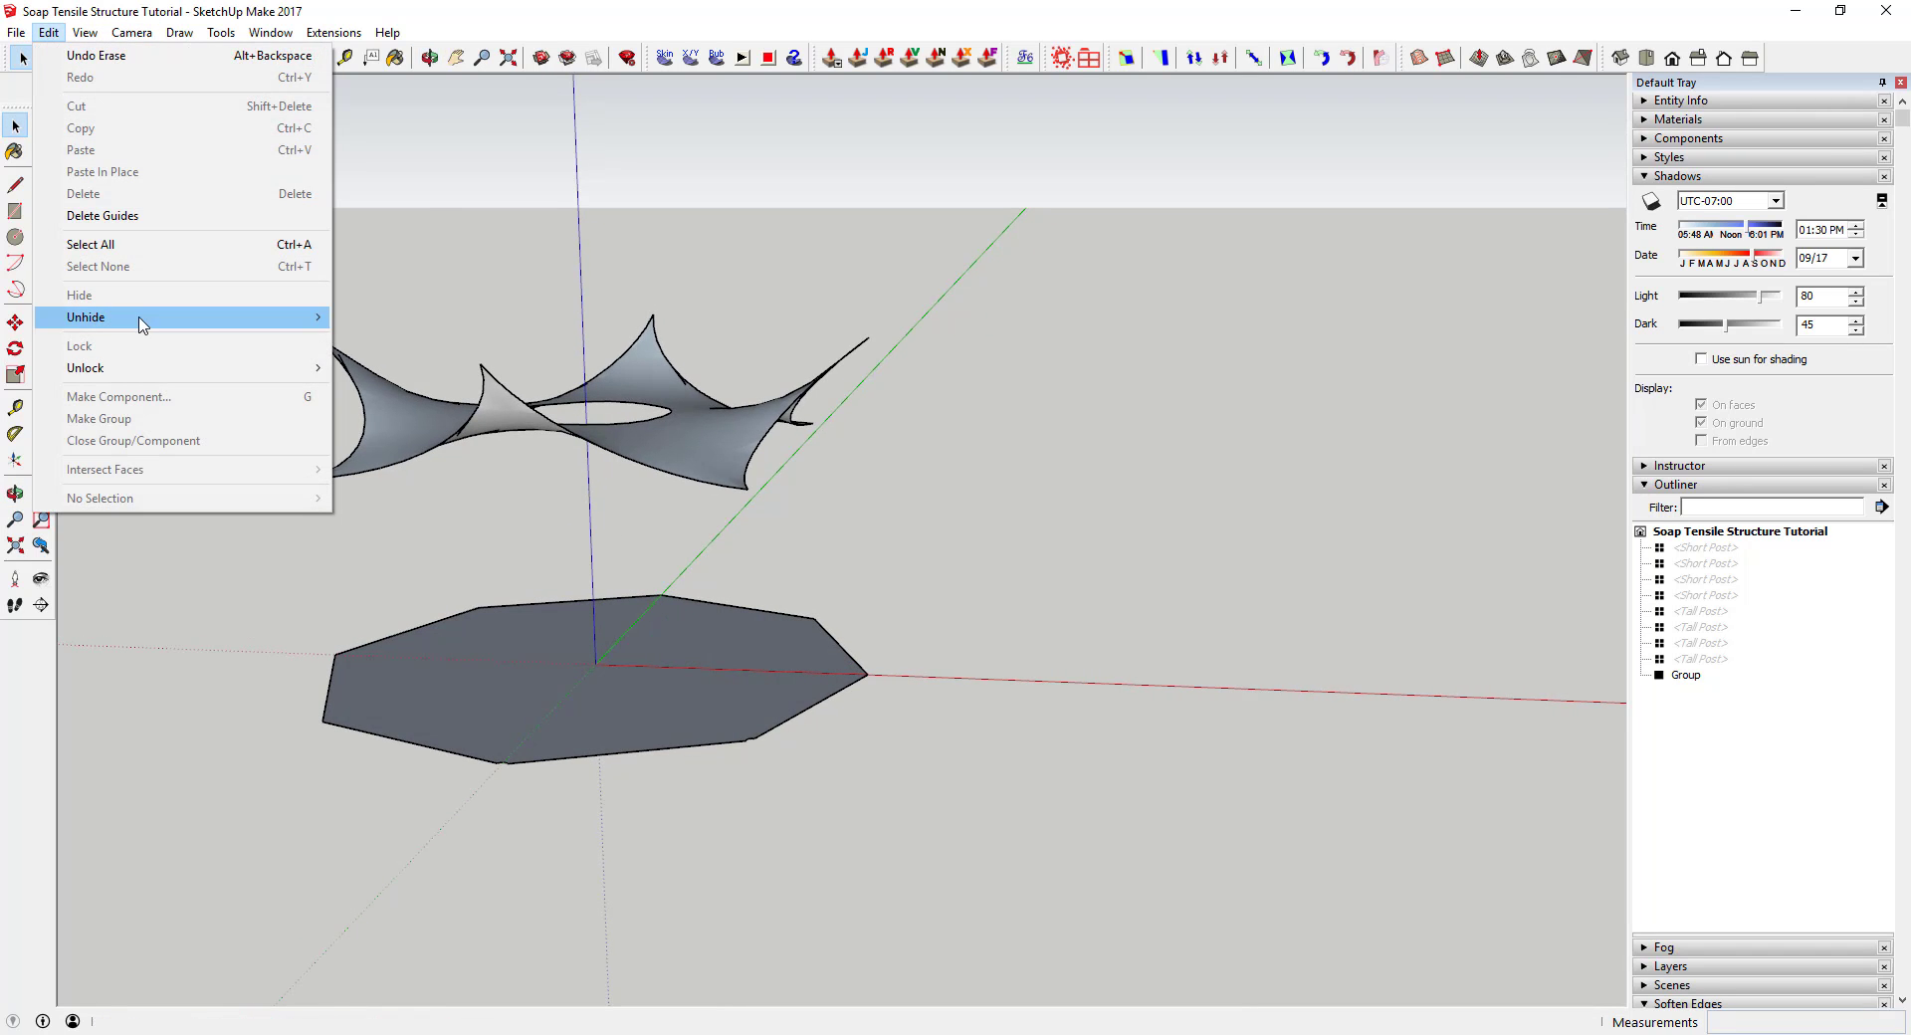
mouse_move(144, 321)
left_click(392, 365)
middle_click_drag(393, 371, 637, 516)
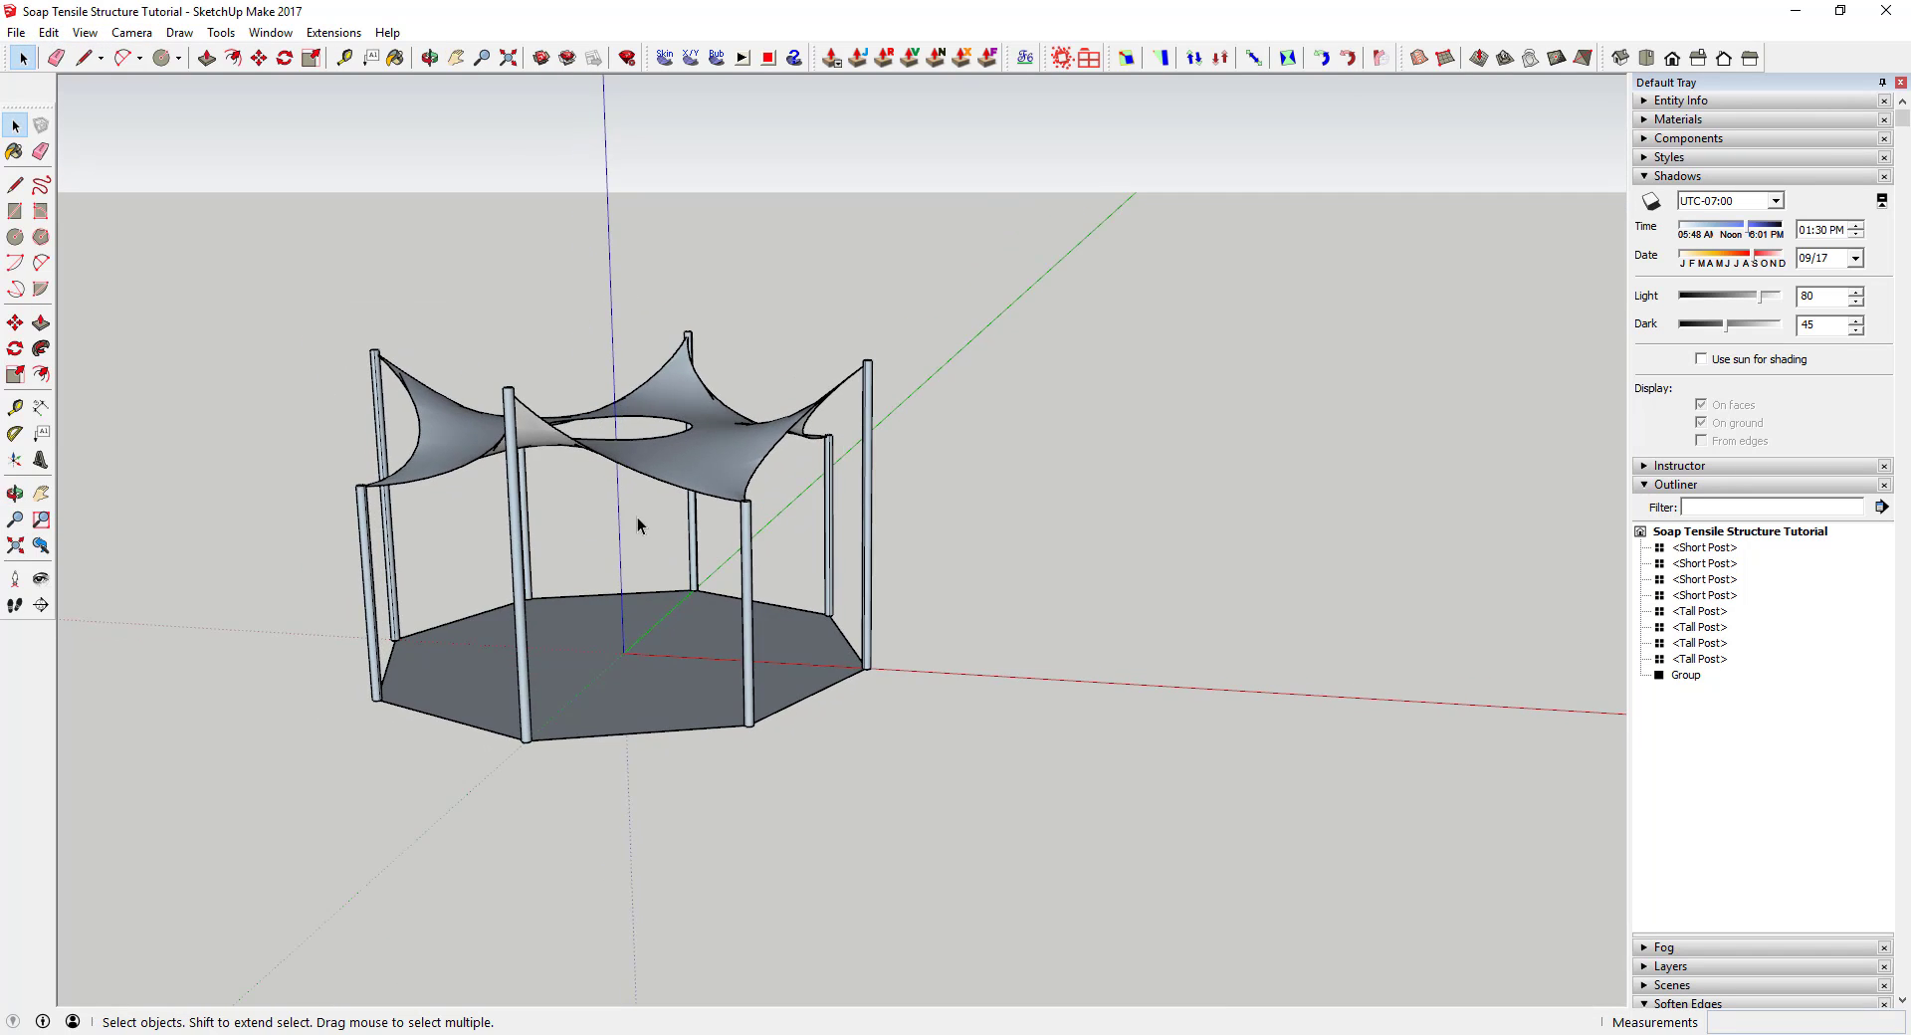
scroll(619, 428, "up", 2)
middle_click_drag(619, 427, 706, 517)
scroll(746, 488, "down", 2)
Paint the tensile skin group with the blue Color I05 from the Colors material collection
key("space")
left_click(785, 454)
scroll(790, 452, "down", 3)
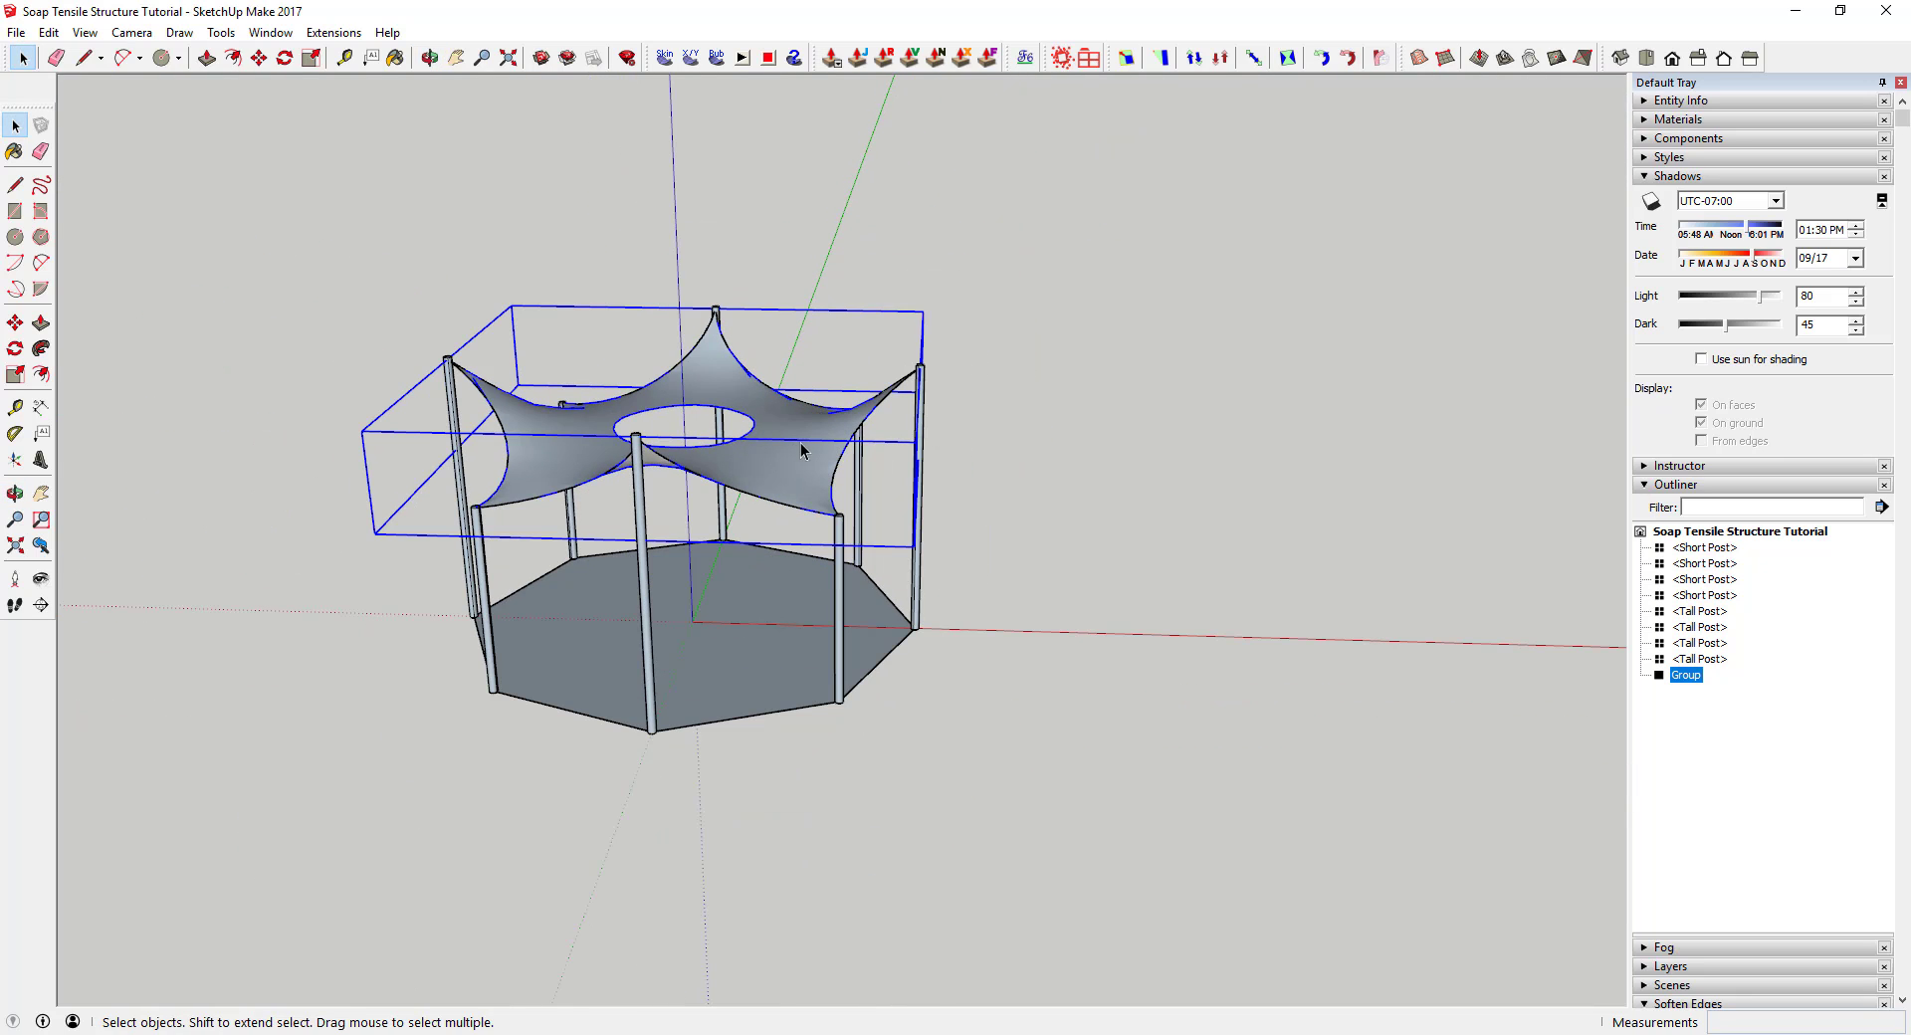
left_click(1652, 120)
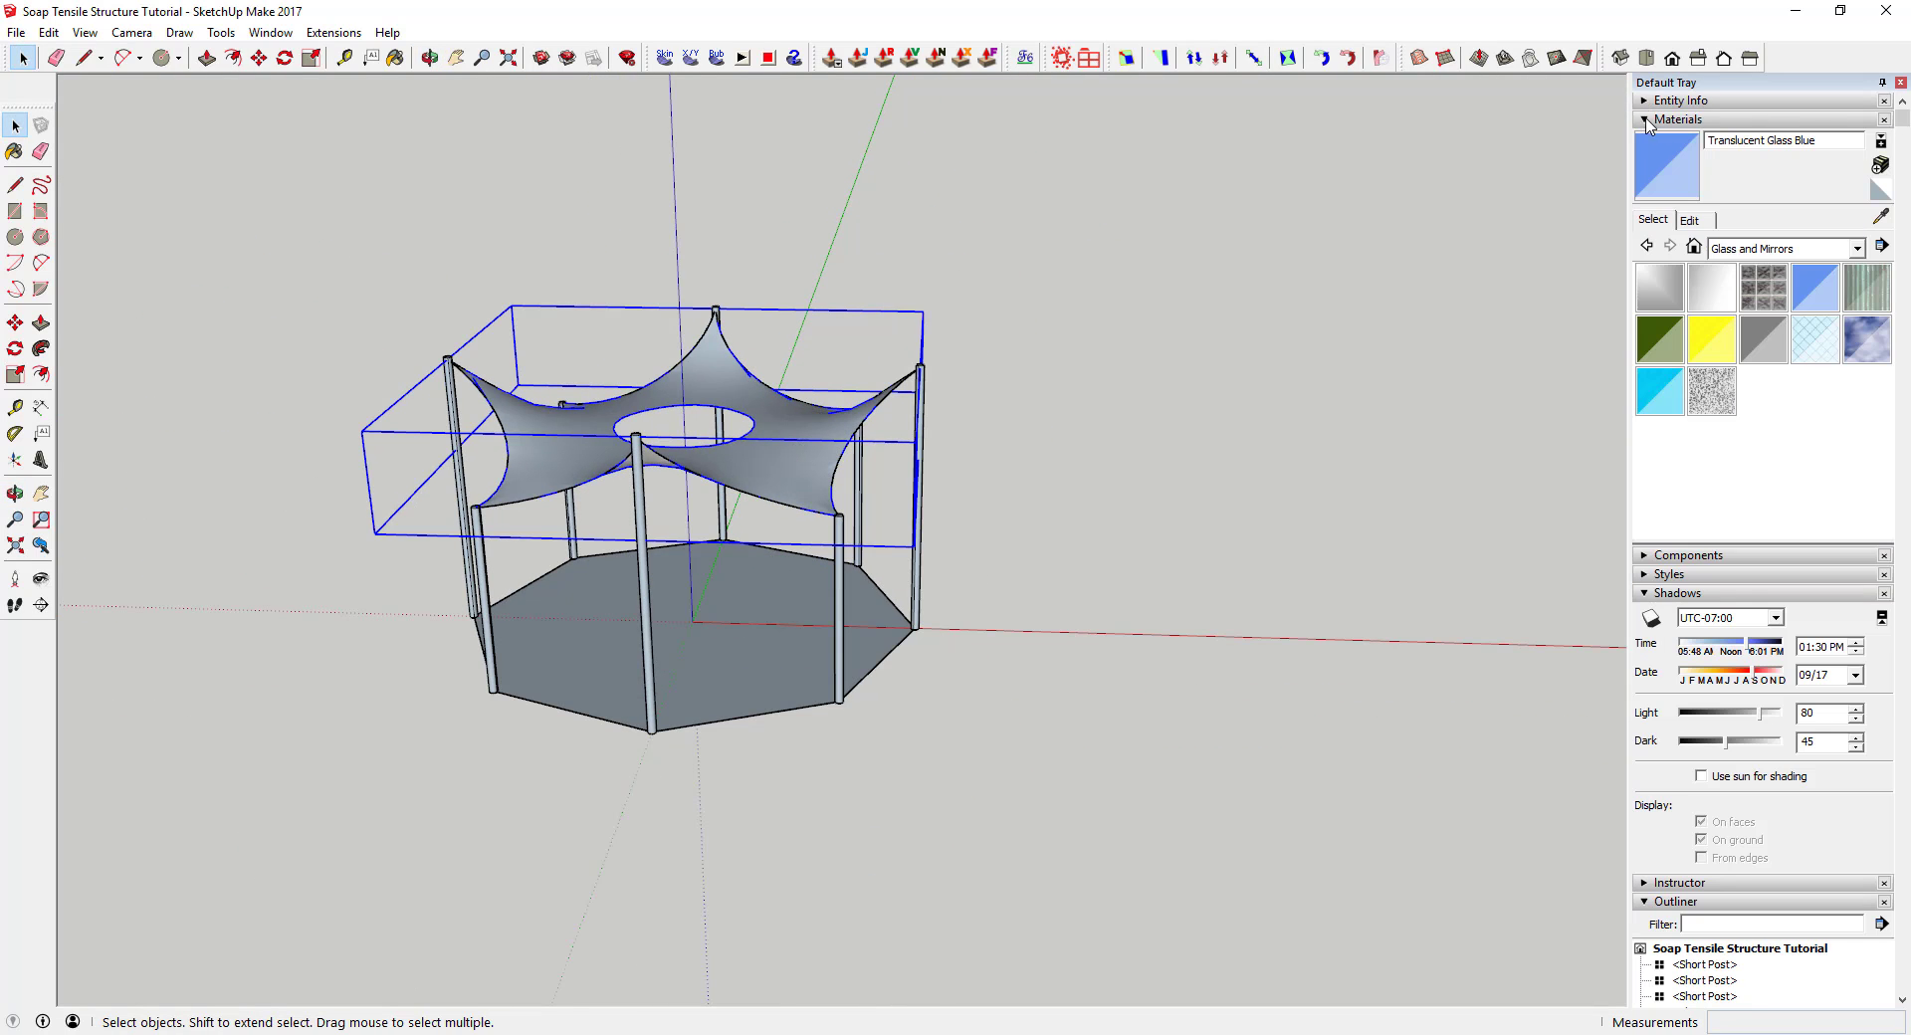
left_click(1767, 251)
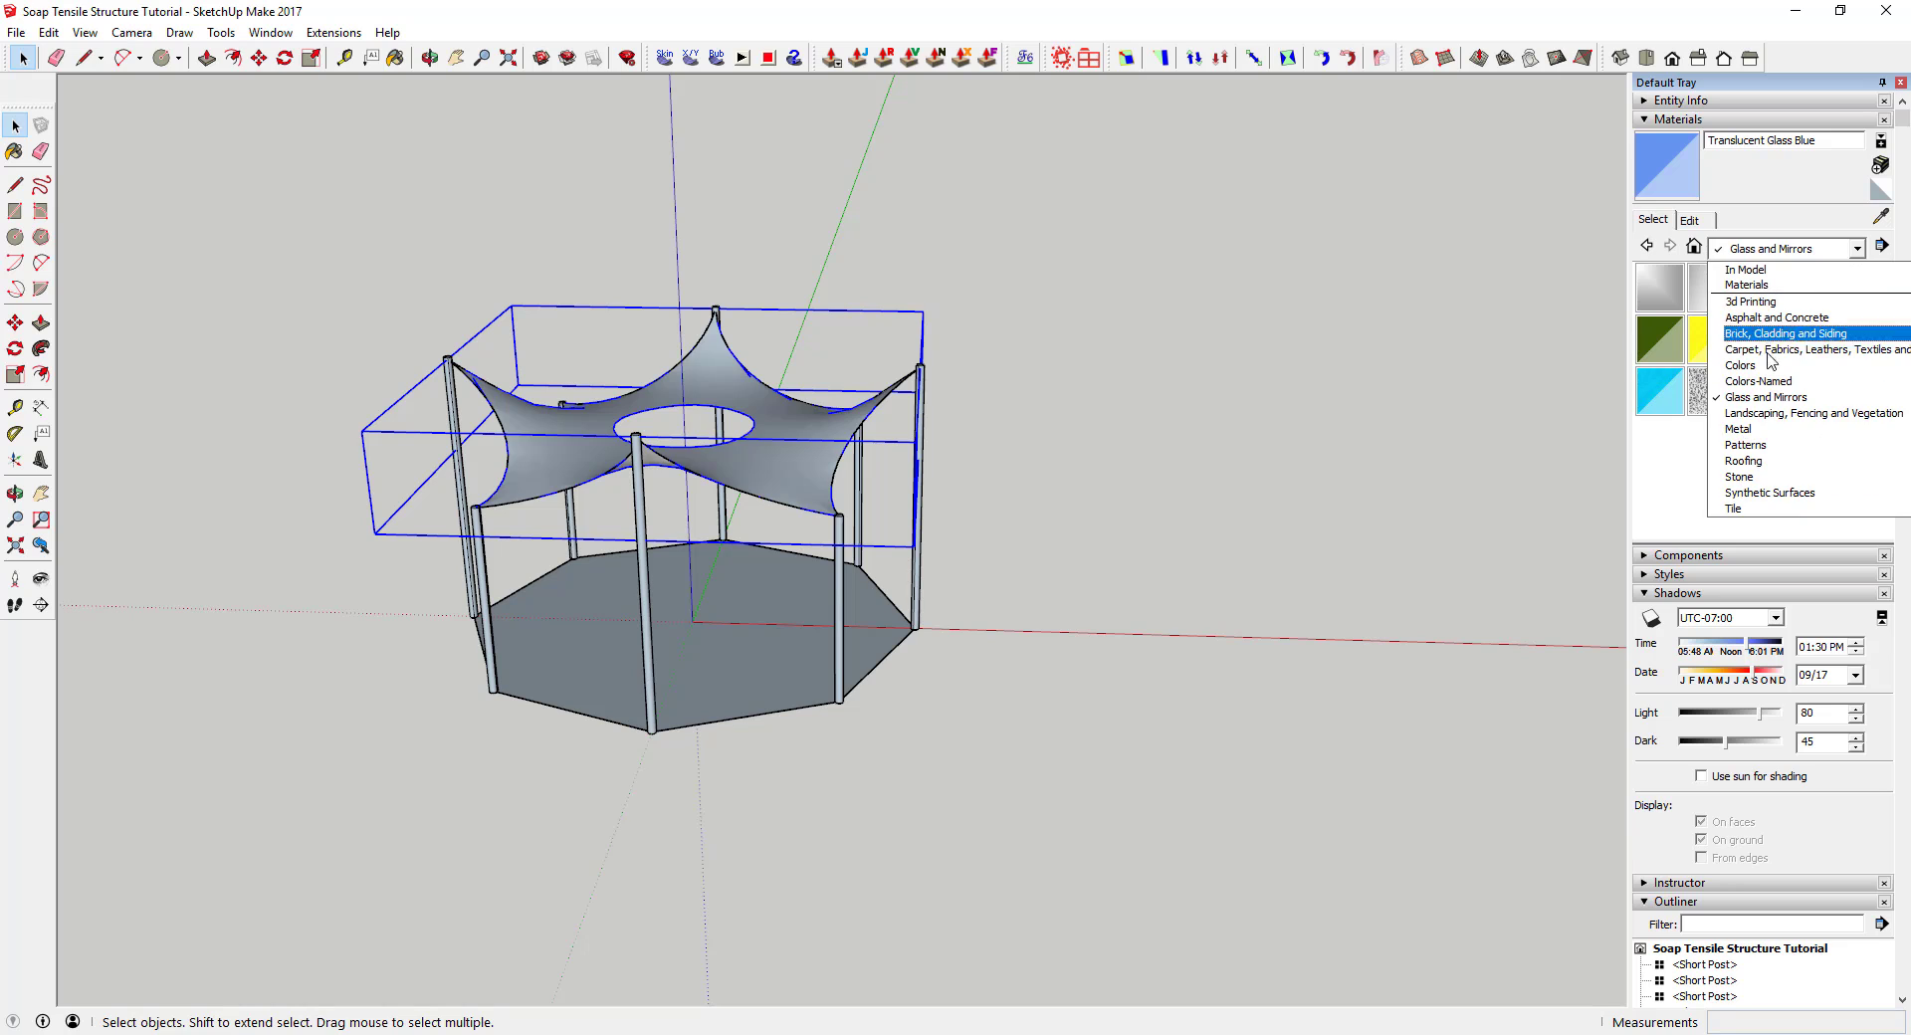
left_click(1762, 364)
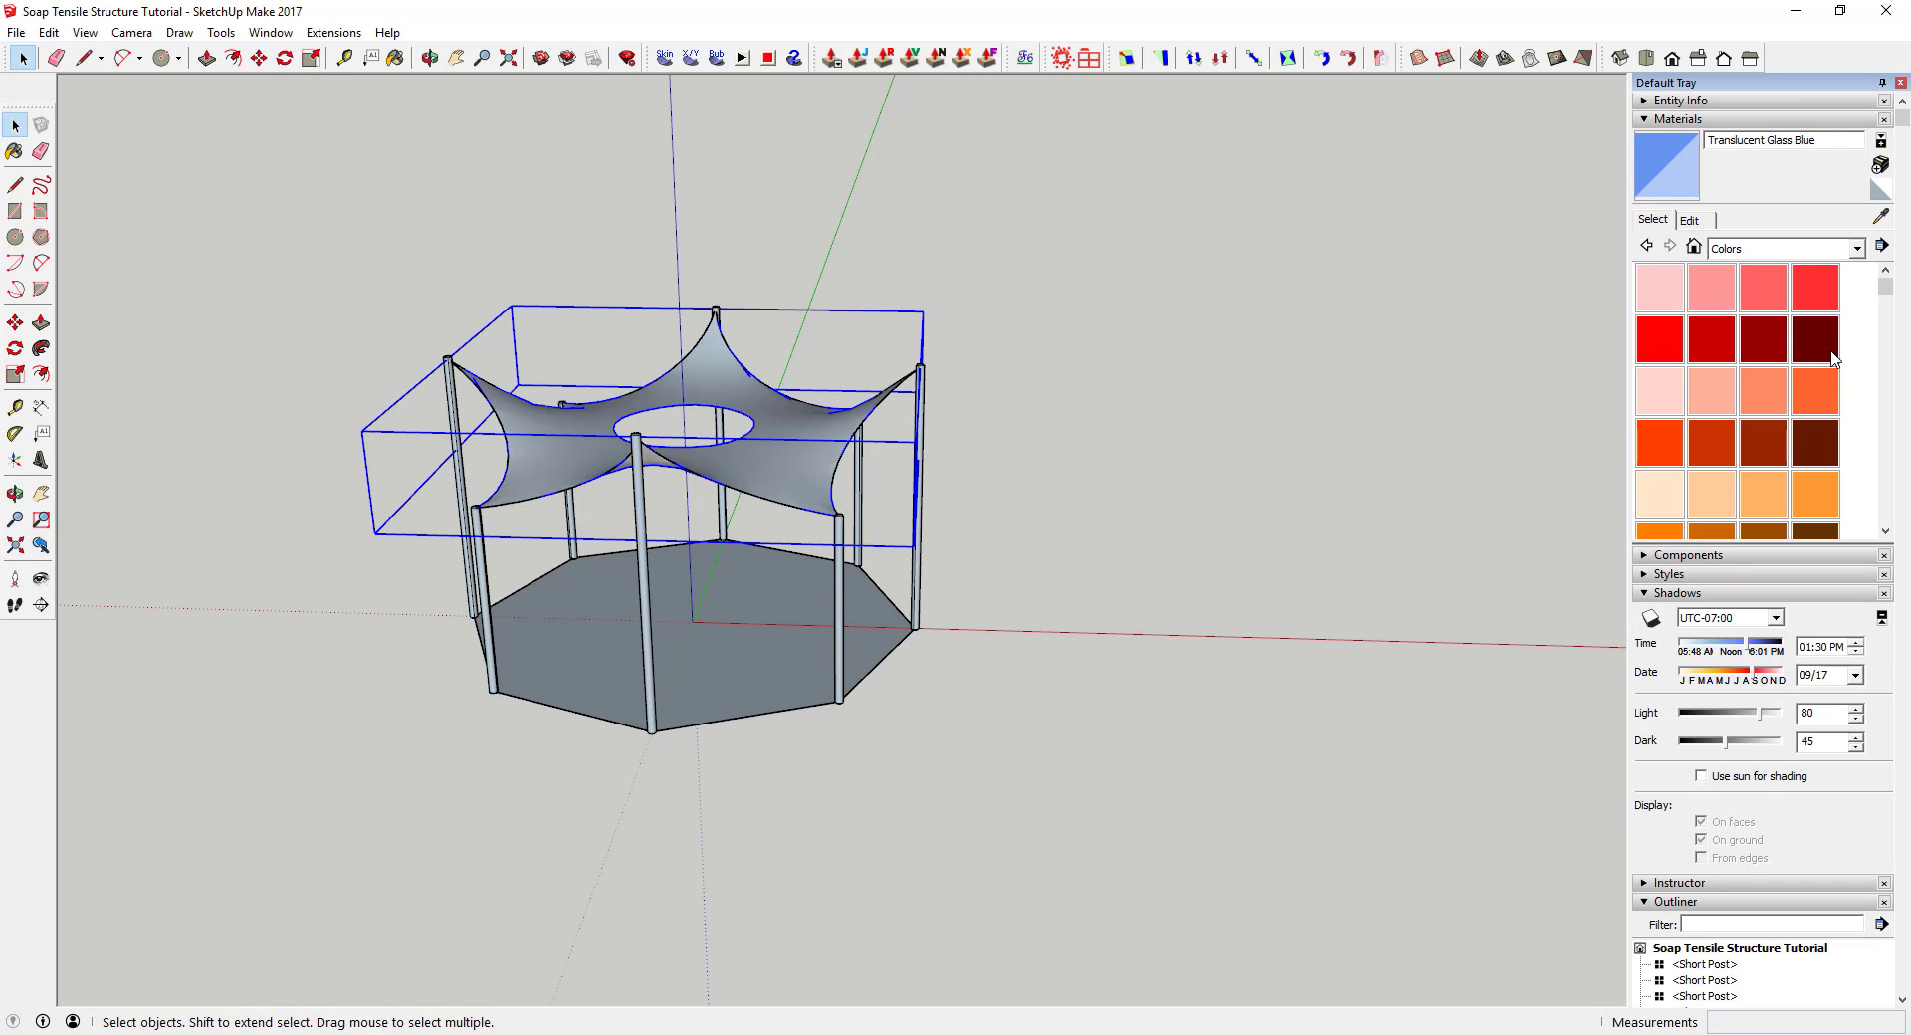
scroll(1817, 364, "down", 8)
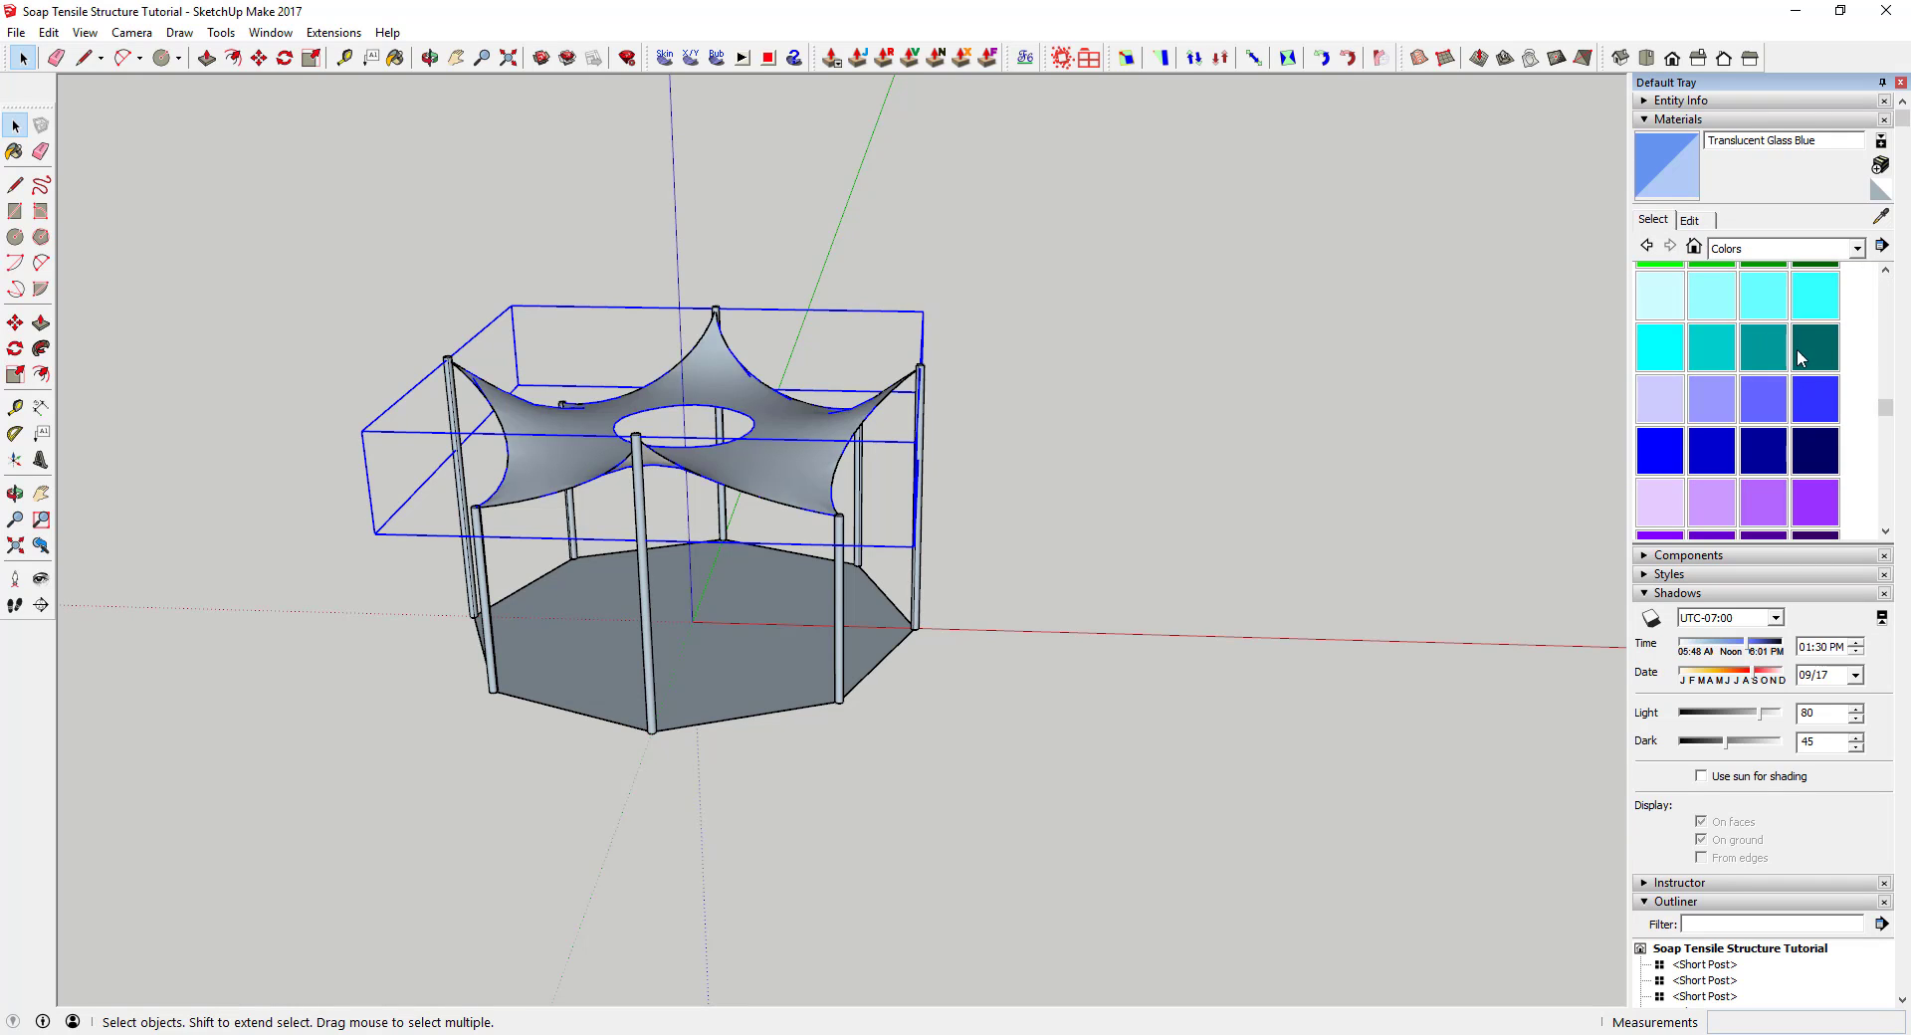
left_click(1657, 455)
left_click(753, 443)
key("space")
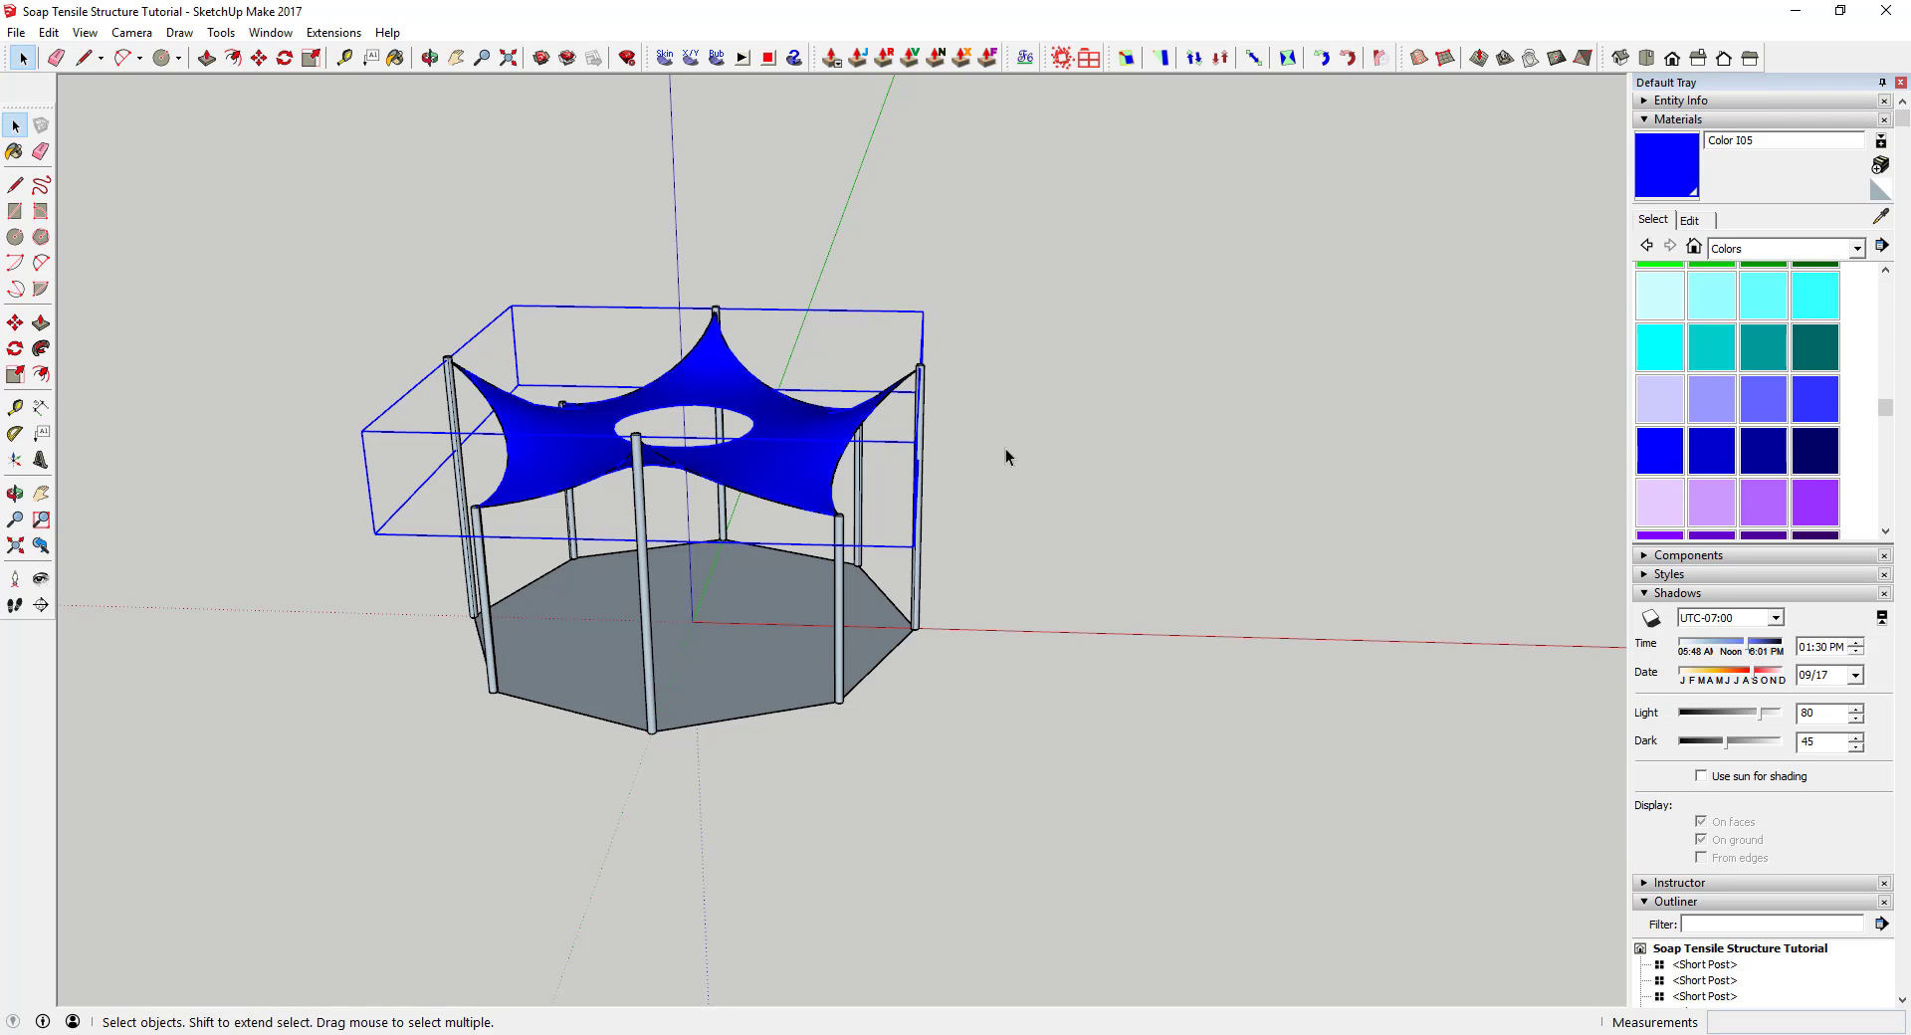
Turn on shadows for the canopy model
mouse_move(1011, 457)
middle_mouse_down()
mouse_move(623, 444)
mouse_move(994, 387)
middle_mouse_up()
scroll(995, 386, "up", 3)
scroll(1751, 418, "down", 2)
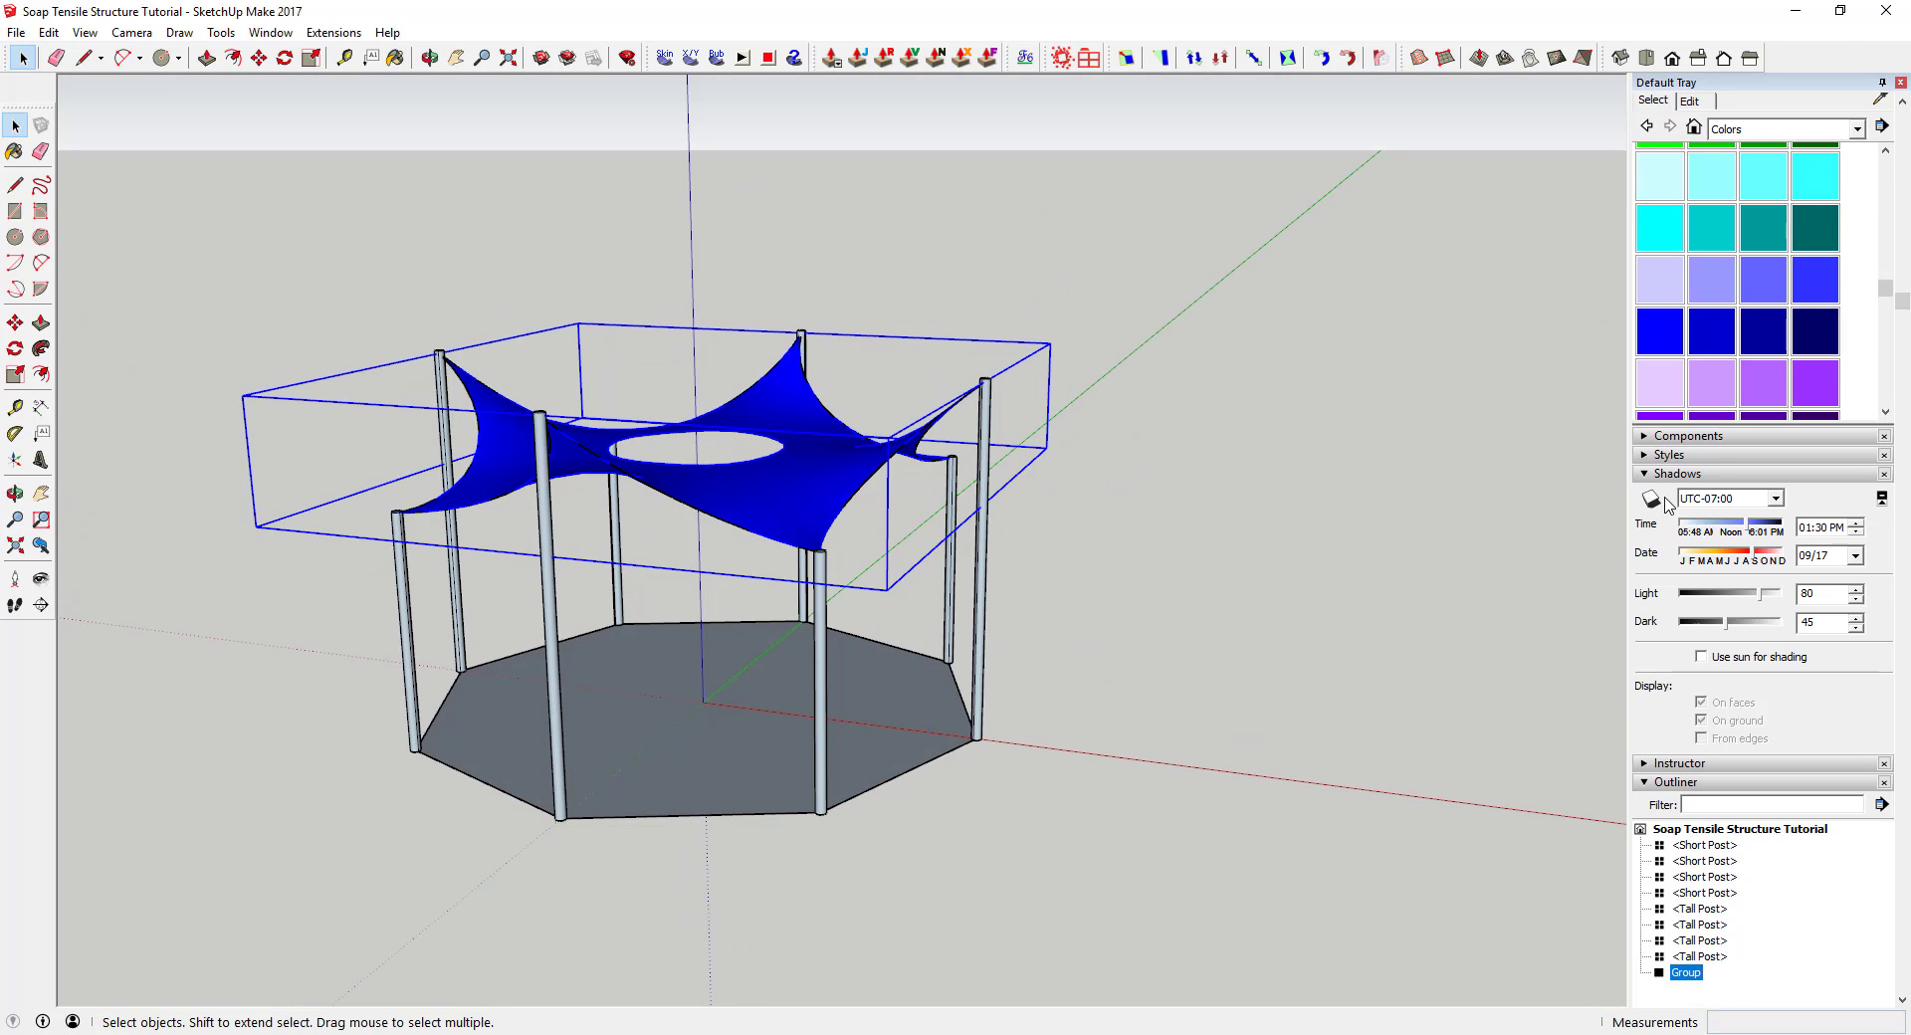
left_click(1650, 499)
scroll(913, 602, "up", 2)
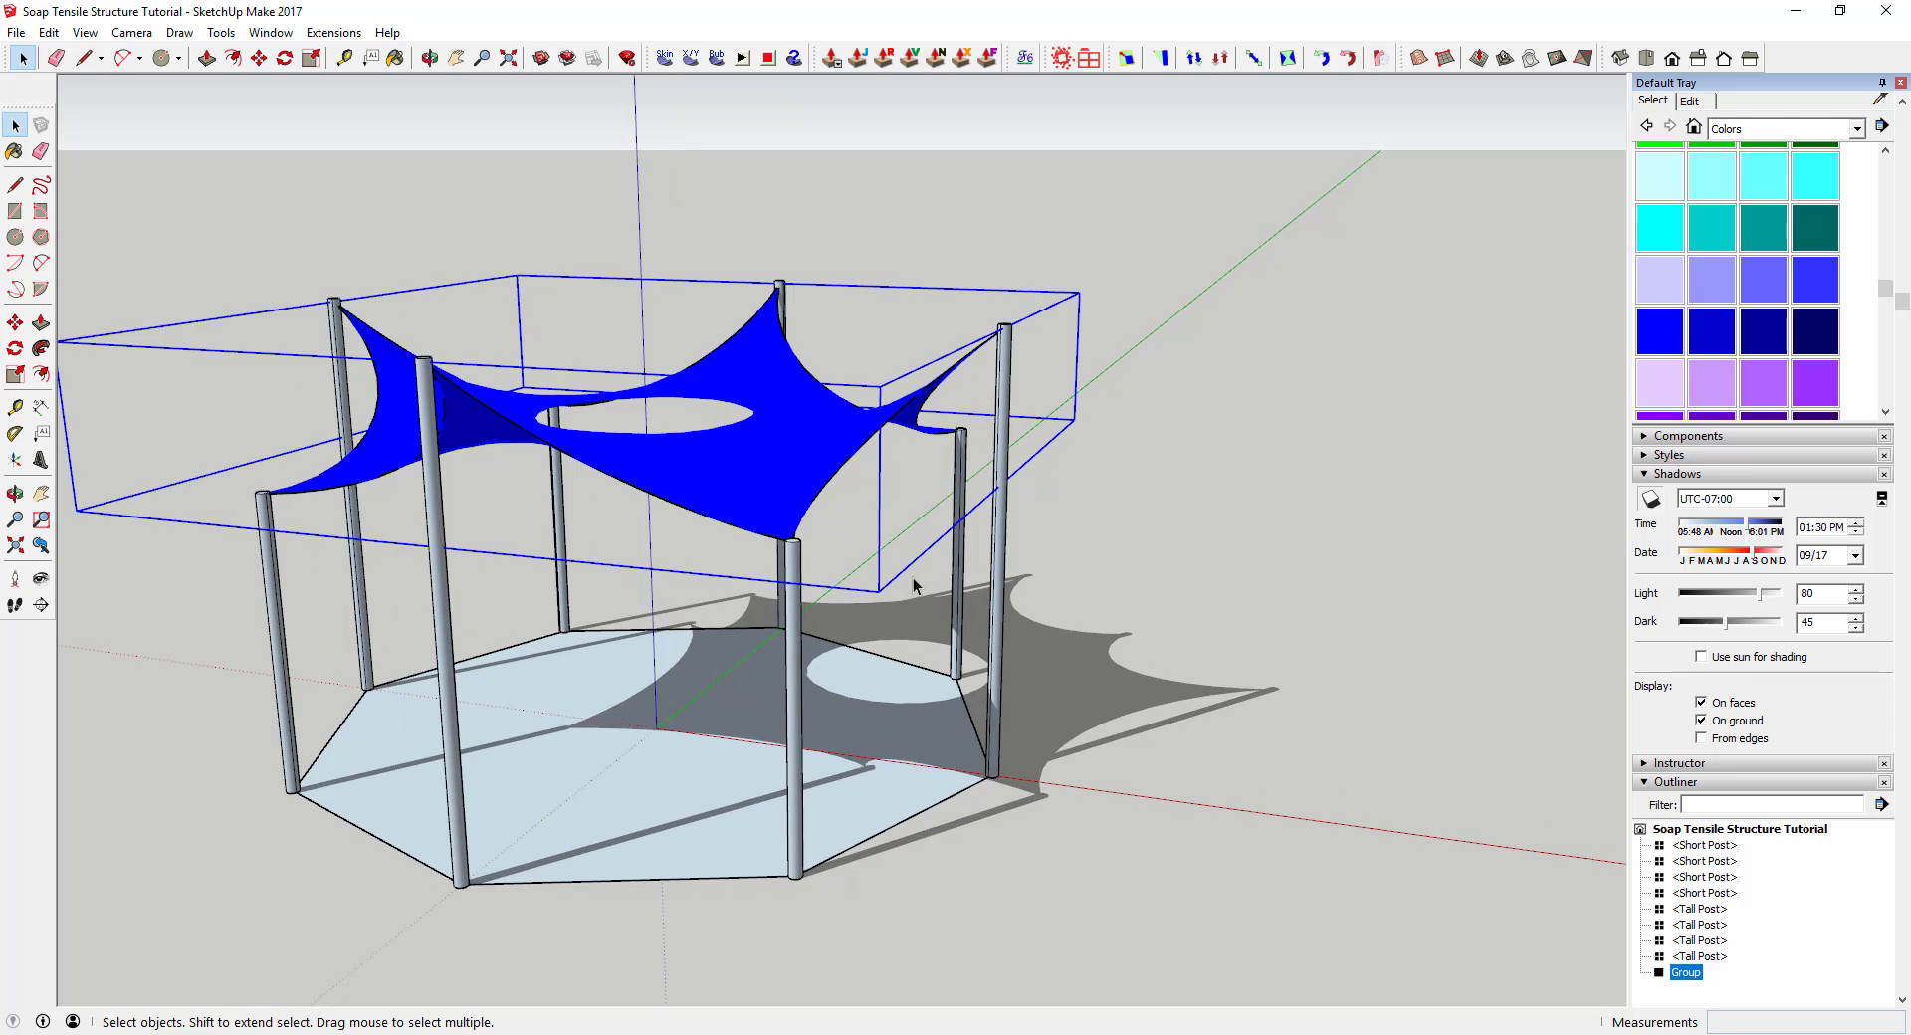
Set the shadow time to 11:44 AM and the date to 09/14, and deselect the skin
mouse_move(1749, 538)
left_mouse_down()
mouse_move(1713, 558)
mouse_move(1763, 560)
mouse_move(1739, 560)
mouse_move(1731, 531)
left_mouse_up()
middle_click_drag(1230, 624, 675, 542)
left_click(958, 541)
middle_click_drag(958, 541, 768, 687)
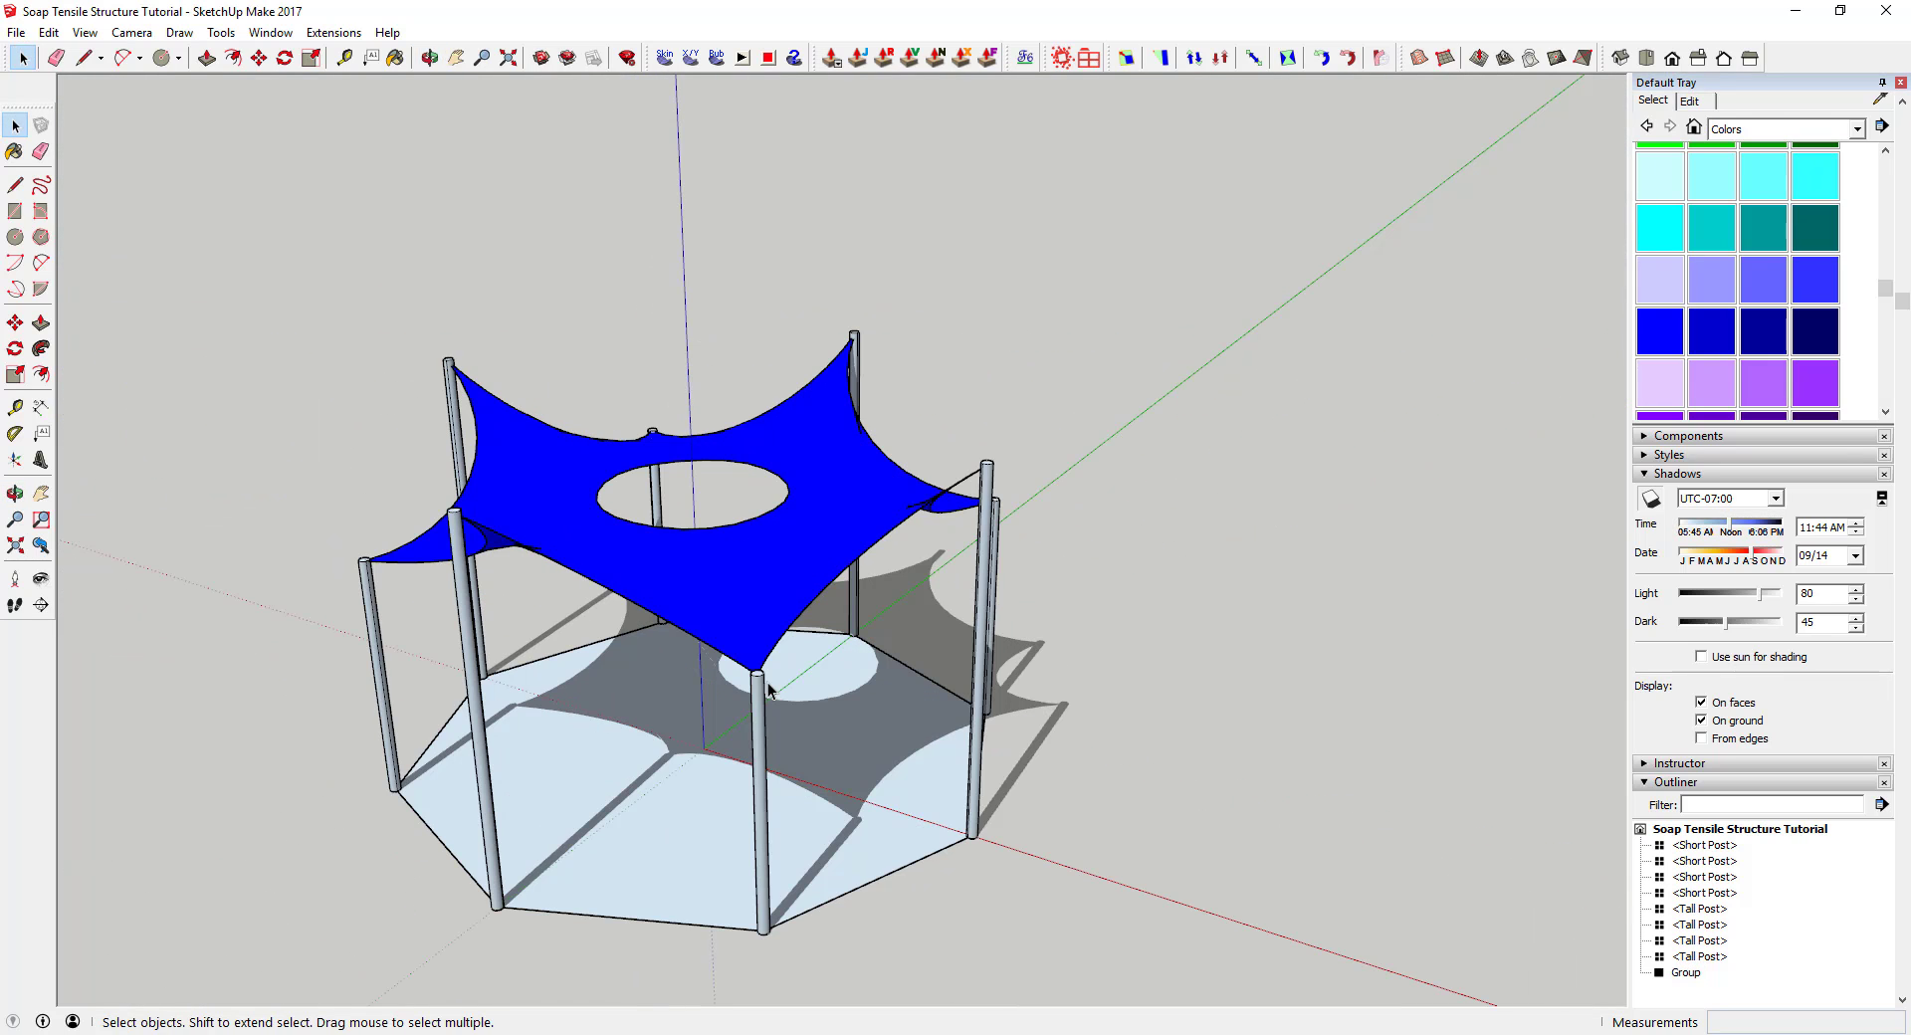